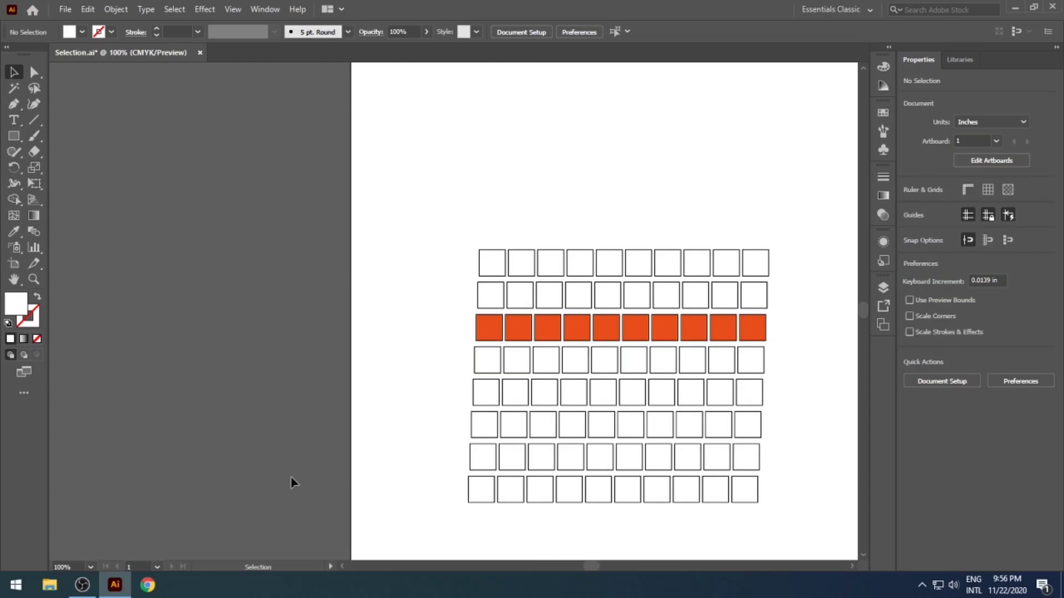
pyautogui.press('a')
pyautogui.hotkey('ctrl', '0')
pyautogui.press('v')
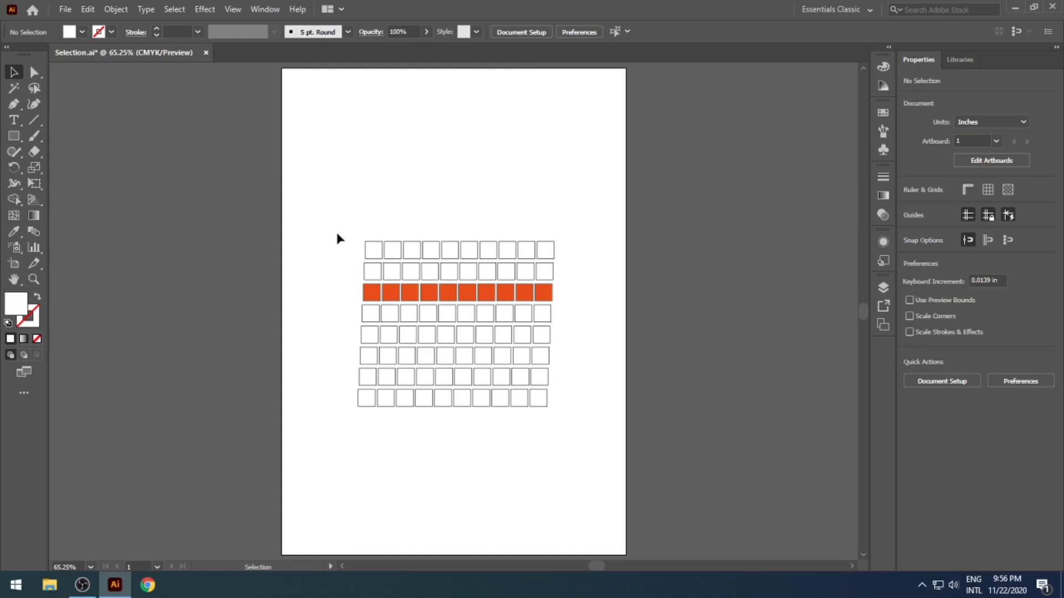
pyautogui.moveTo(337, 234); pyautogui.dragTo(569, 428)
pyautogui.press('Delete')
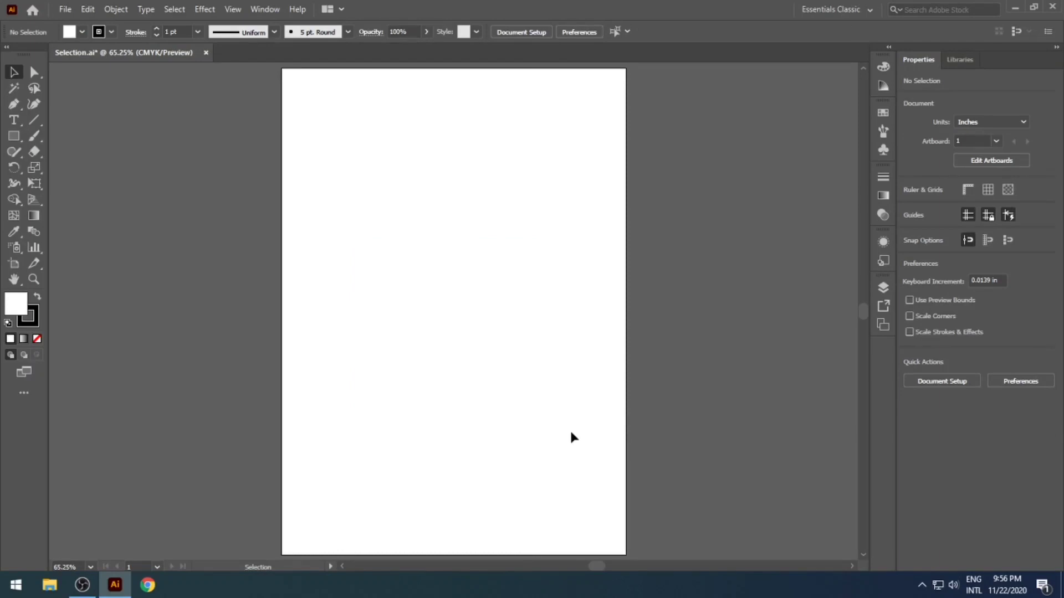
pyautogui.hotkey('ctrl', 'z')
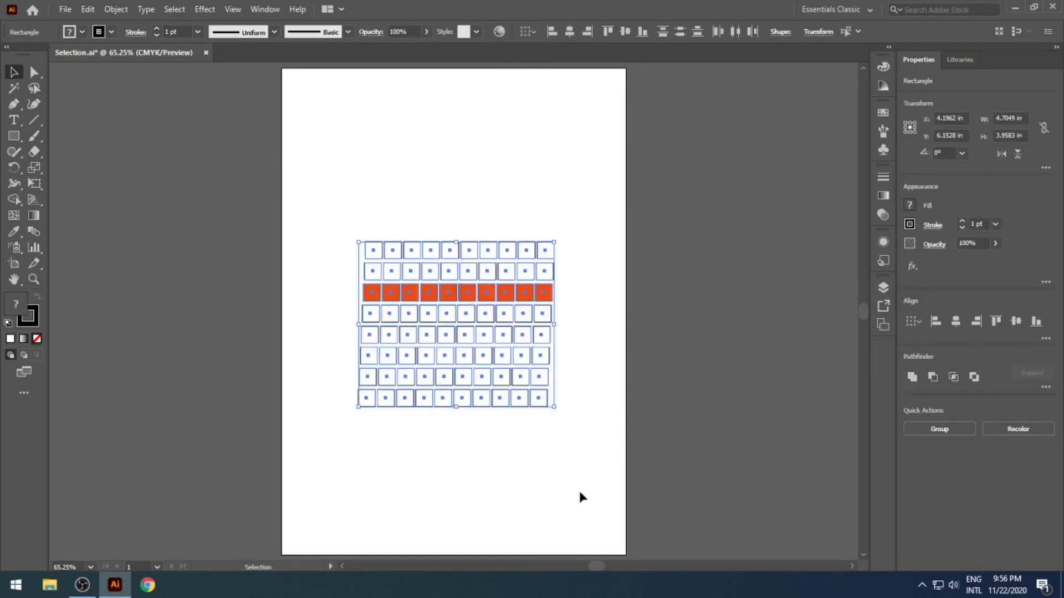
pyautogui.hotkey('ctrl', 'shift', 'a')
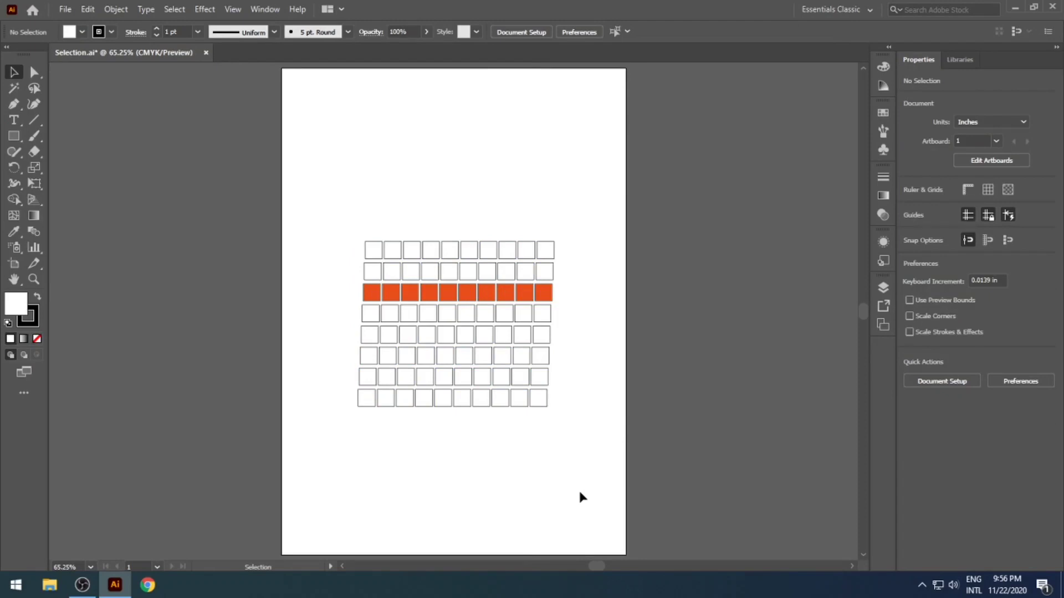
# Select all the squares and delete them from the artboard
pyautogui.hotkey('ctrl', 'a')
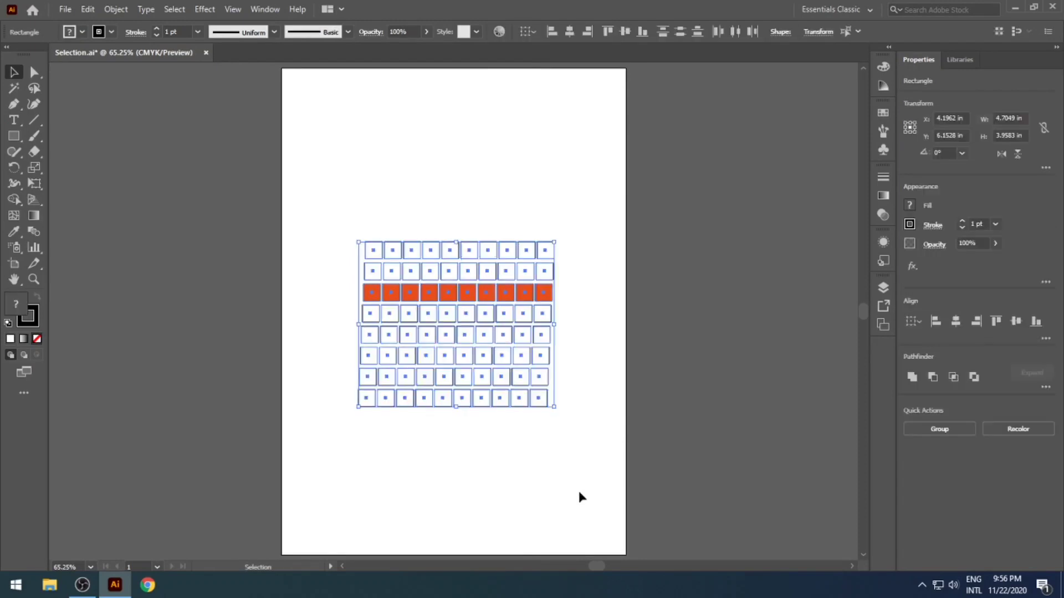
pyautogui.press('Delete')
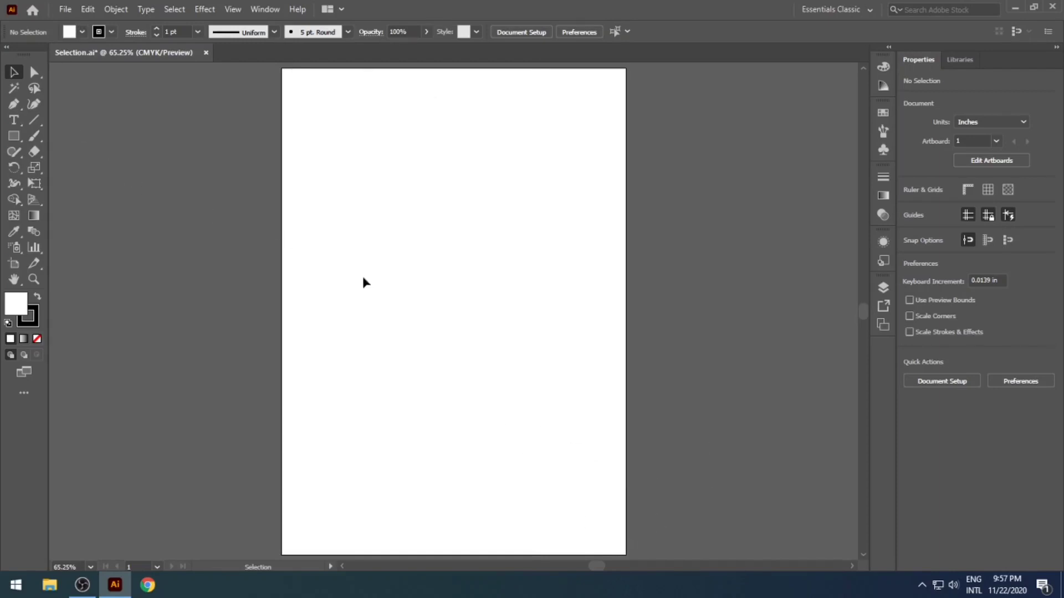
# Draw a square about 1.92 in wide near the middle of the artboard with the Rectangle tool and deselect it
pyautogui.click(14, 136)
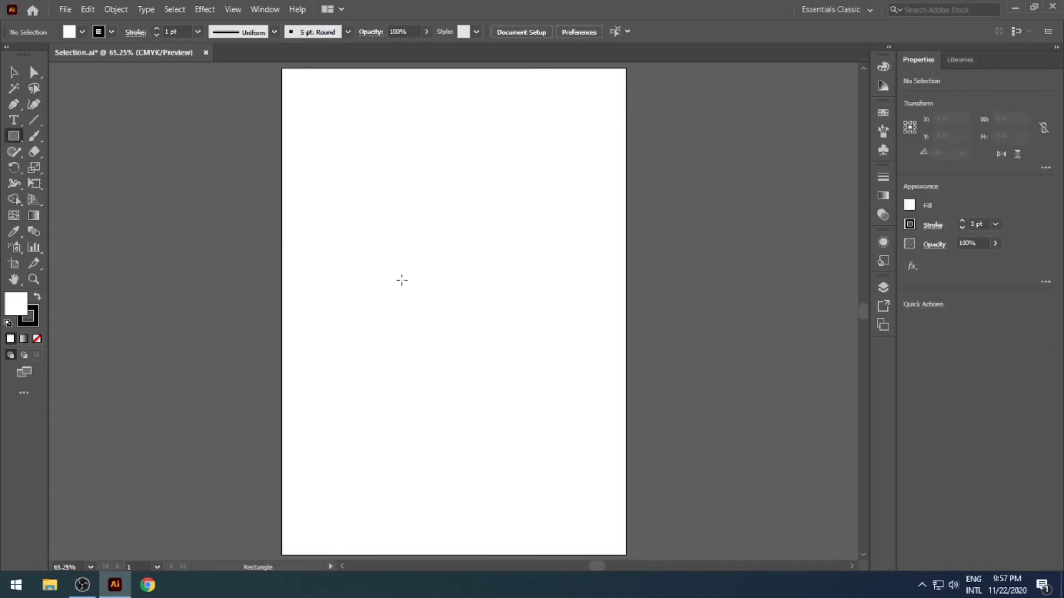
pyautogui.moveTo(391, 270); pyautogui.dragTo(470, 349)
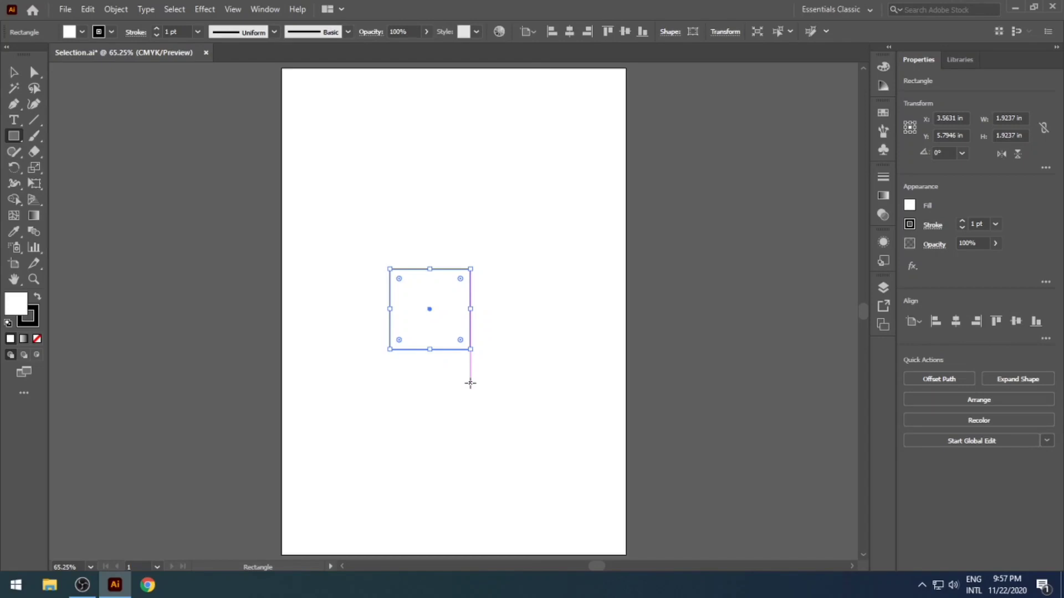
pyautogui.press('a')
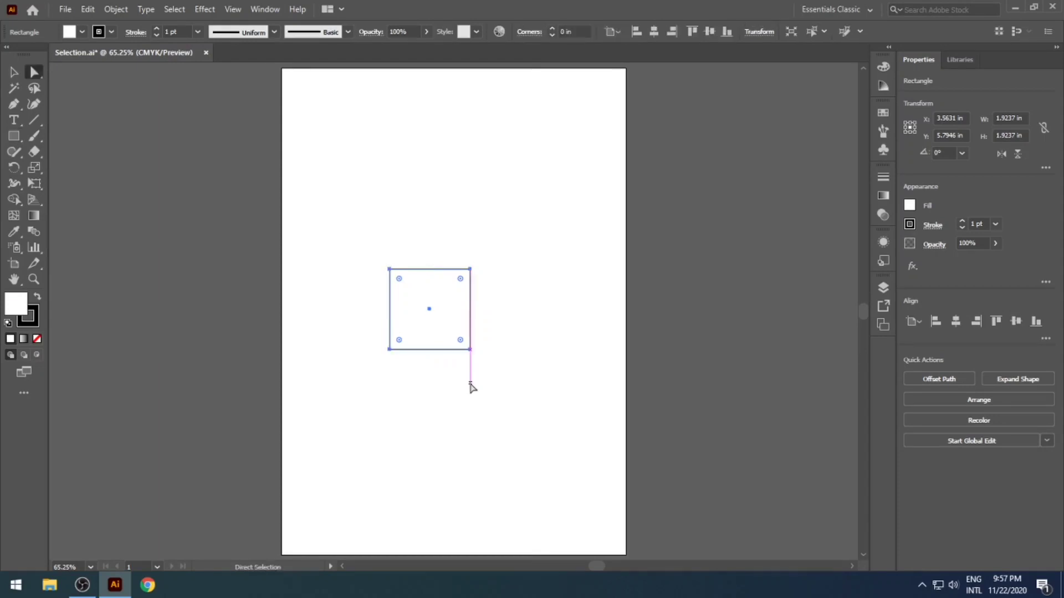
pyautogui.click(470, 386)
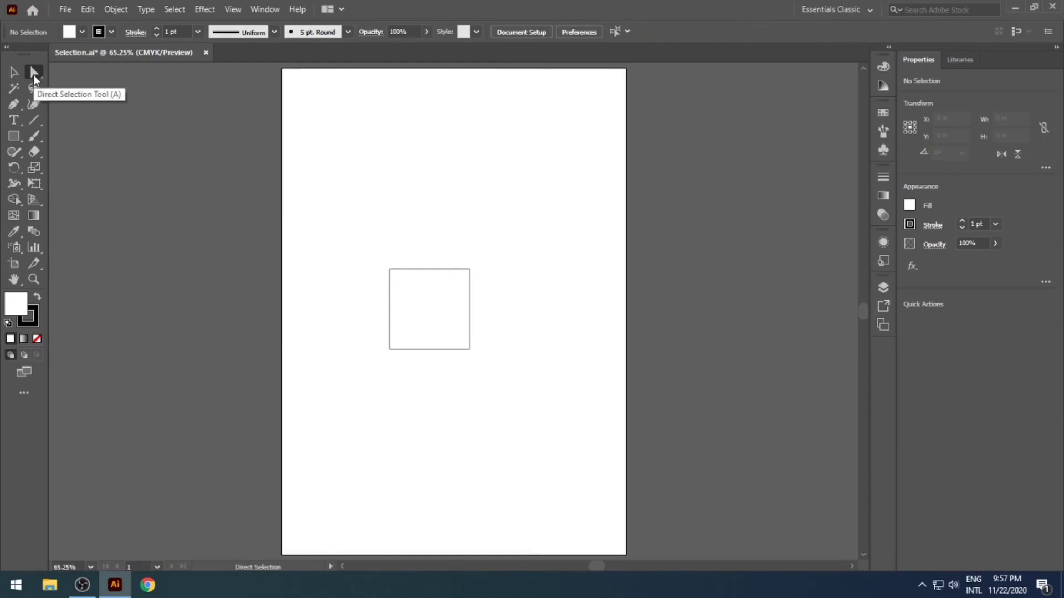
pyautogui.click(13, 73)
pyautogui.click(34, 73)
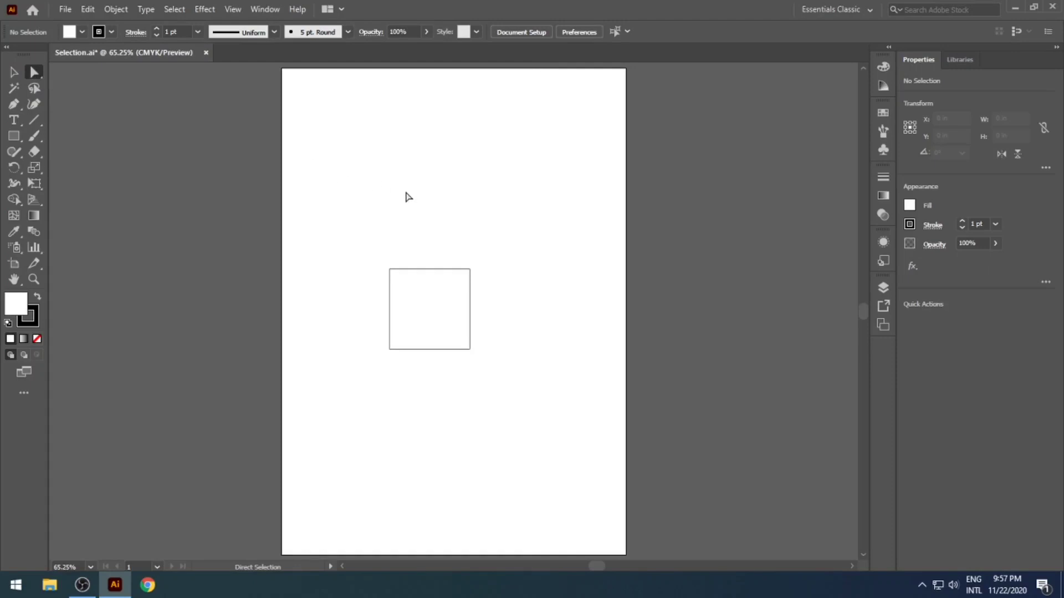
pyautogui.press('v')
pyautogui.press('a')
pyautogui.press('v')
pyautogui.press('a')
pyautogui.press('v')
pyautogui.press('a')
pyautogui.press('v')
pyautogui.press('a')
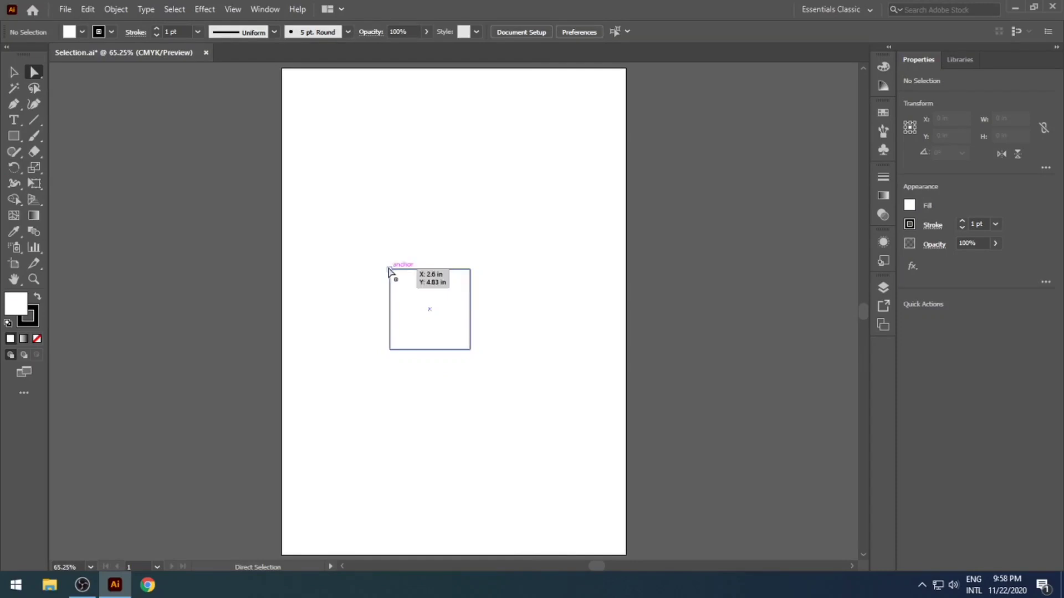
# Select the square's top path segment with the Direct Selection tool and check whether Smart Guides are enabled
pyautogui.click(438, 270)
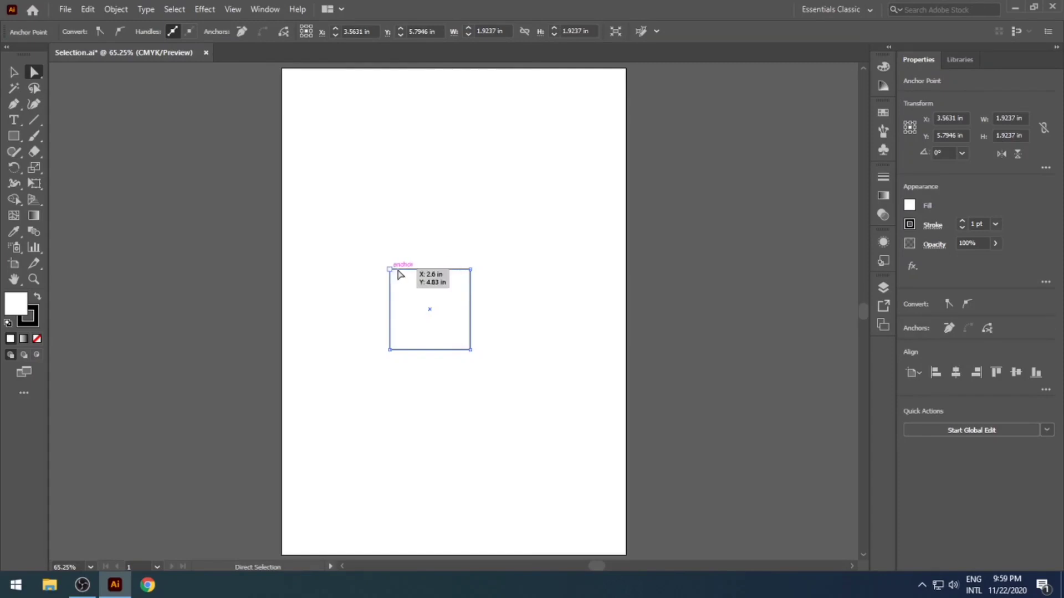
pyautogui.click(448, 259)
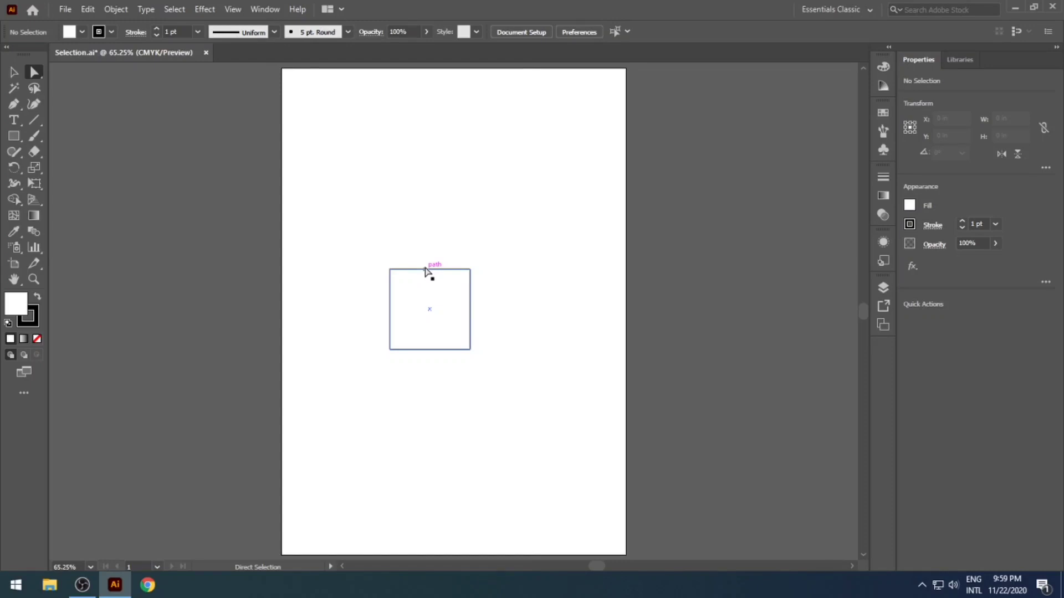
pyautogui.click(233, 9)
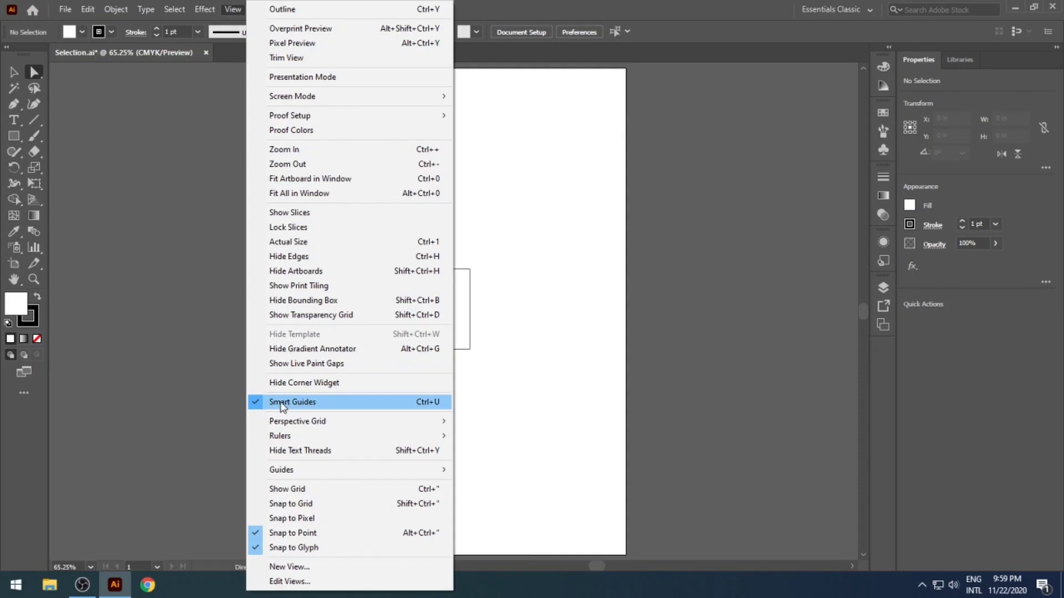
pyautogui.click(468, 380)
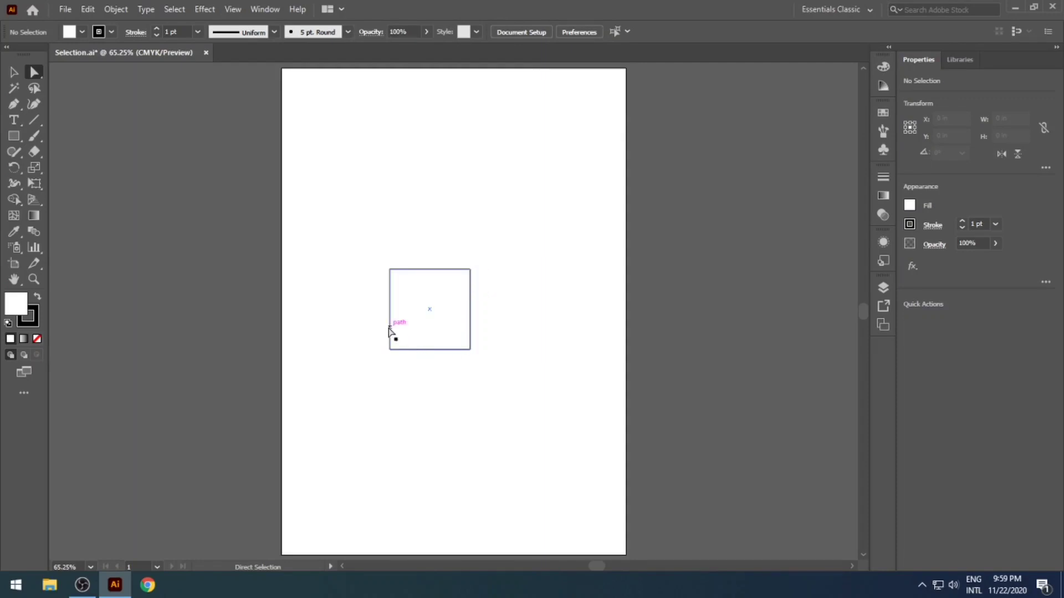
pyautogui.click(431, 271)
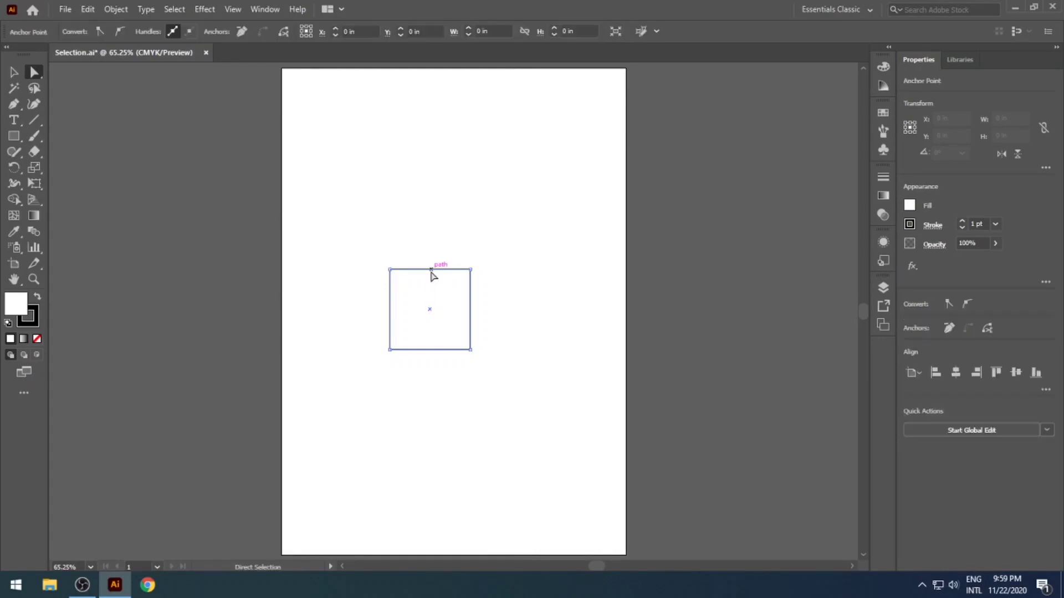
pyautogui.click(507, 322)
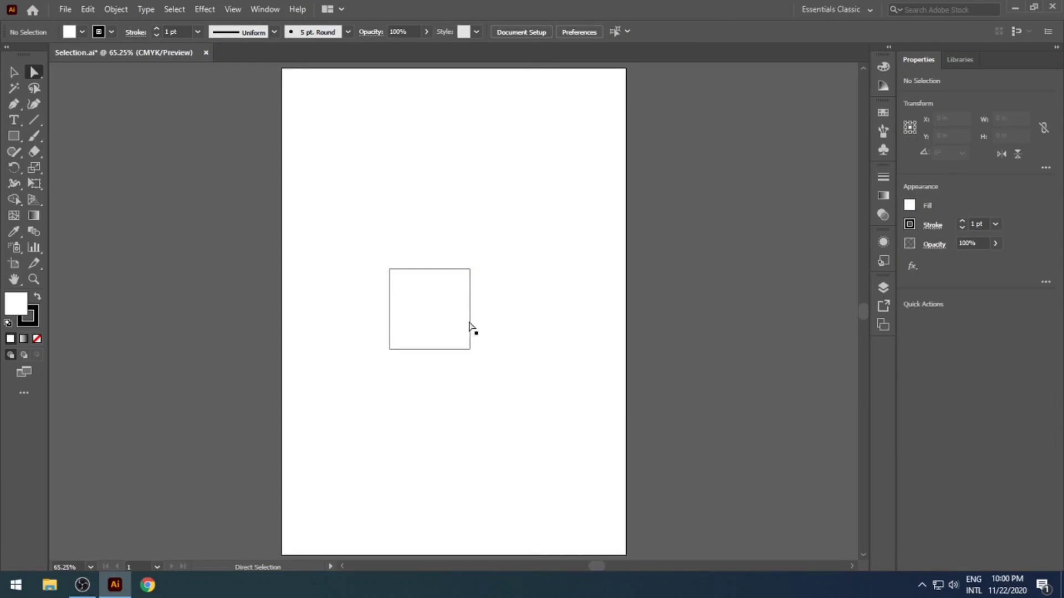
# Duplicate the square about 1.92 in horizontally so the copy shares the original's right edge
pyautogui.click(452, 326)
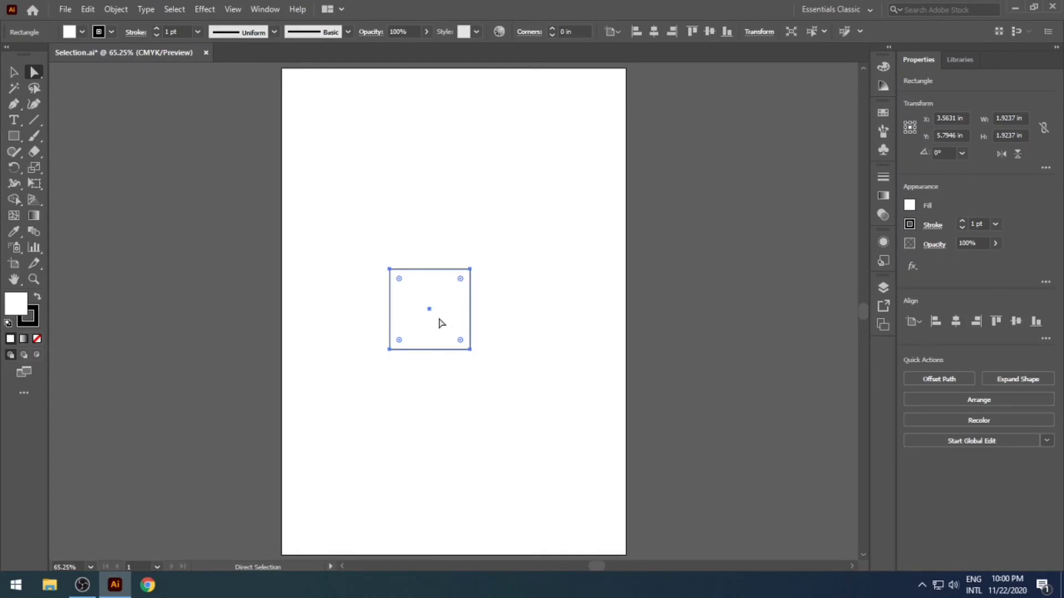
pyautogui.press('alt')
pyautogui.press('alt')
pyautogui.moveTo(438, 319); pyautogui.dragTo(518, 319)
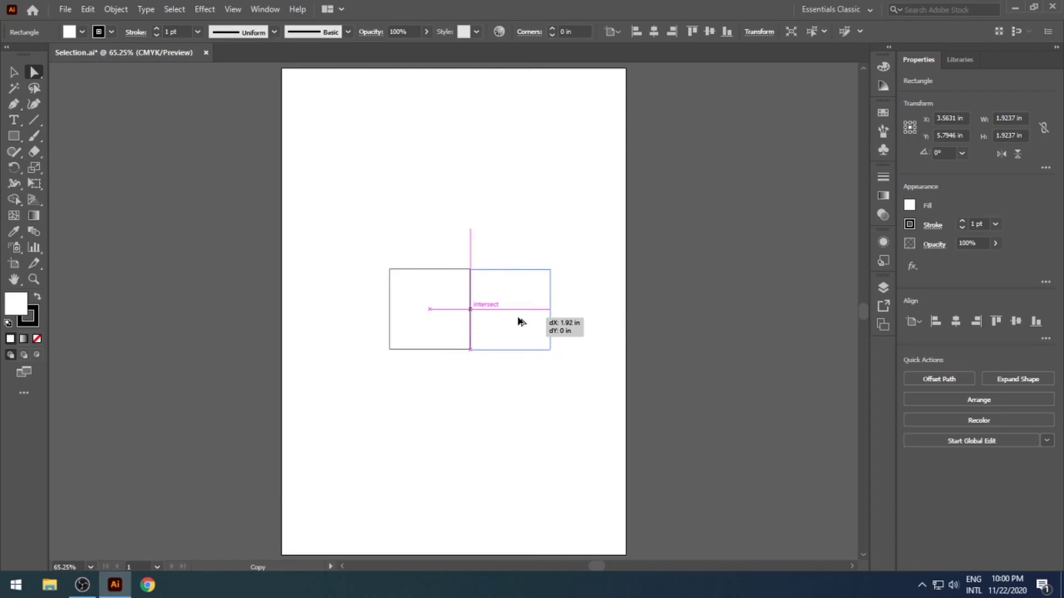
pyautogui.moveTo(520, 322); pyautogui.dragTo(521, 324)
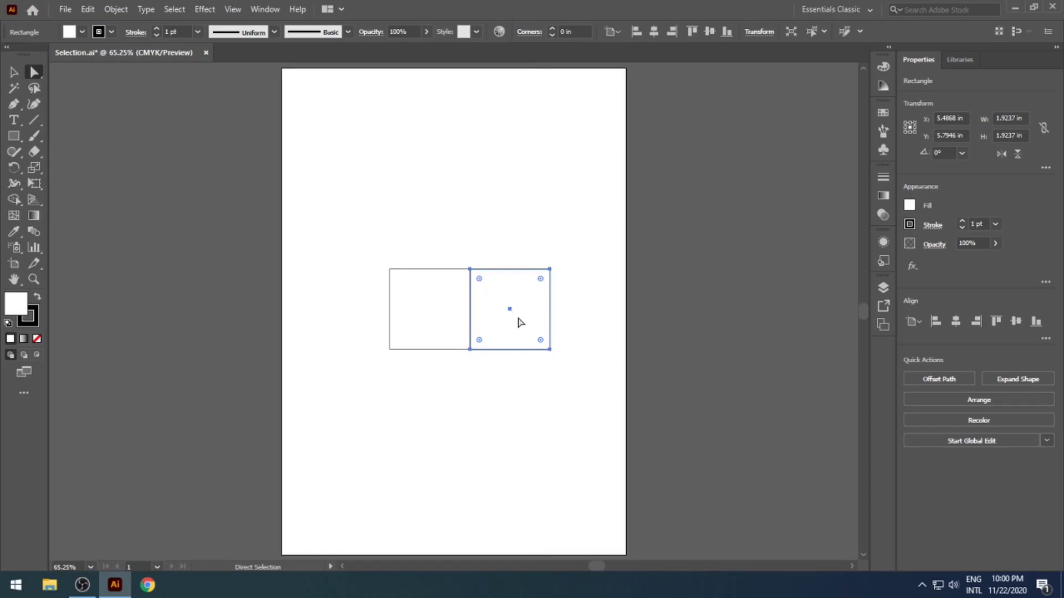
pyautogui.click(545, 364)
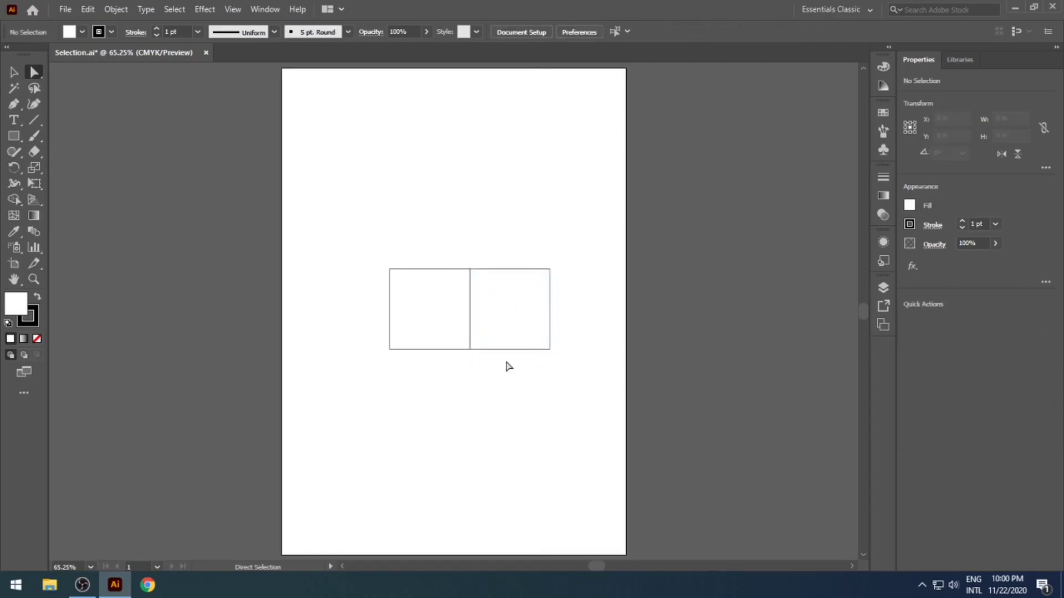
# Select each of the two squares in turn, including the right square's upper-right anchor point, with the Direct Selection tool
pyautogui.click(453, 345)
pyautogui.click(526, 333)
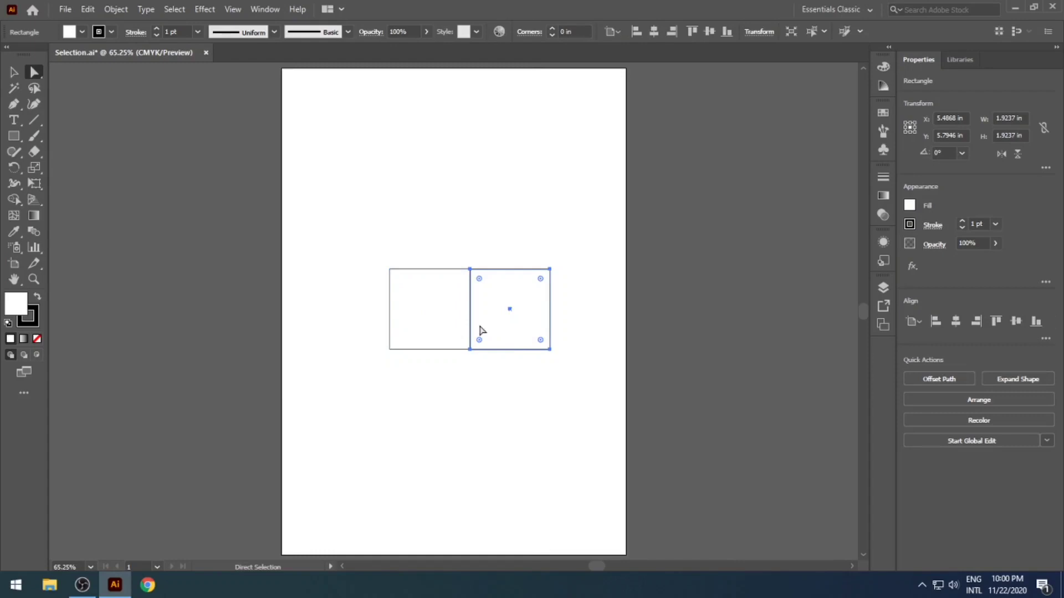
pyautogui.click(441, 319)
pyautogui.click(502, 319)
pyautogui.click(550, 269)
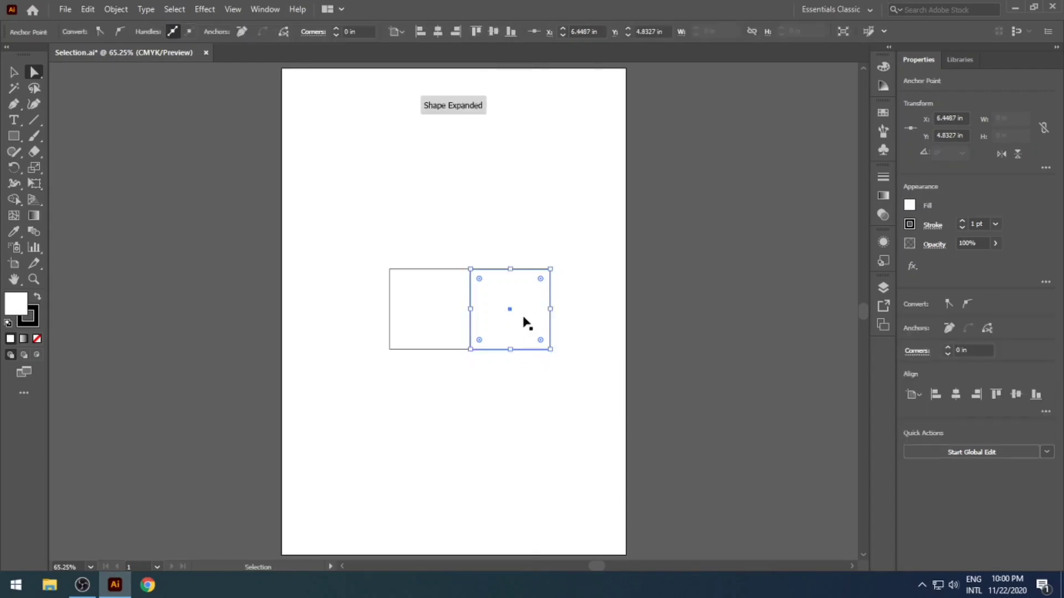
pyautogui.click(542, 422)
pyautogui.click(525, 304)
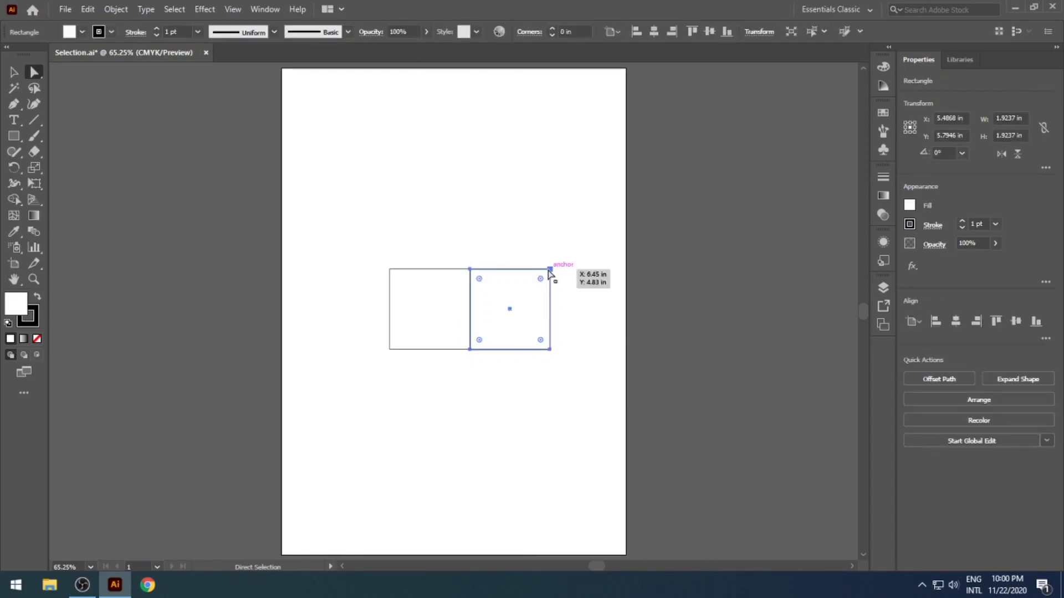
# Try moving the right square by its corner anchors with the Direct Selection tool, and undo the moves
pyautogui.moveTo(550, 269)
pyautogui.mouseDown()
pyautogui.moveTo(519, 324)
pyautogui.moveTo(563, 255)
pyautogui.mouseUp()
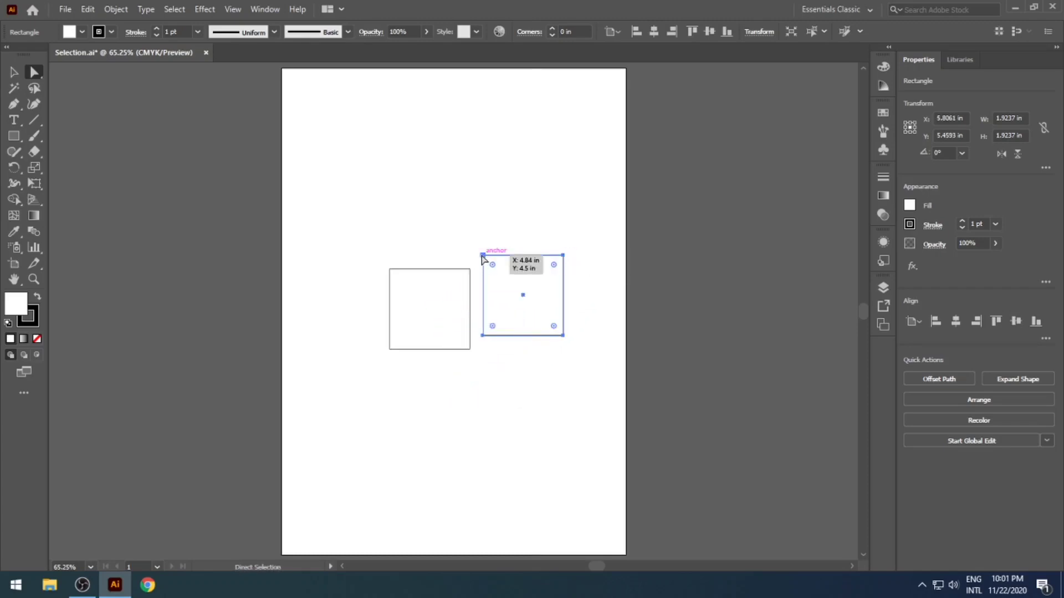
pyautogui.moveTo(482, 256); pyautogui.dragTo(502, 291)
pyautogui.moveTo(583, 371); pyautogui.dragTo(550, 339)
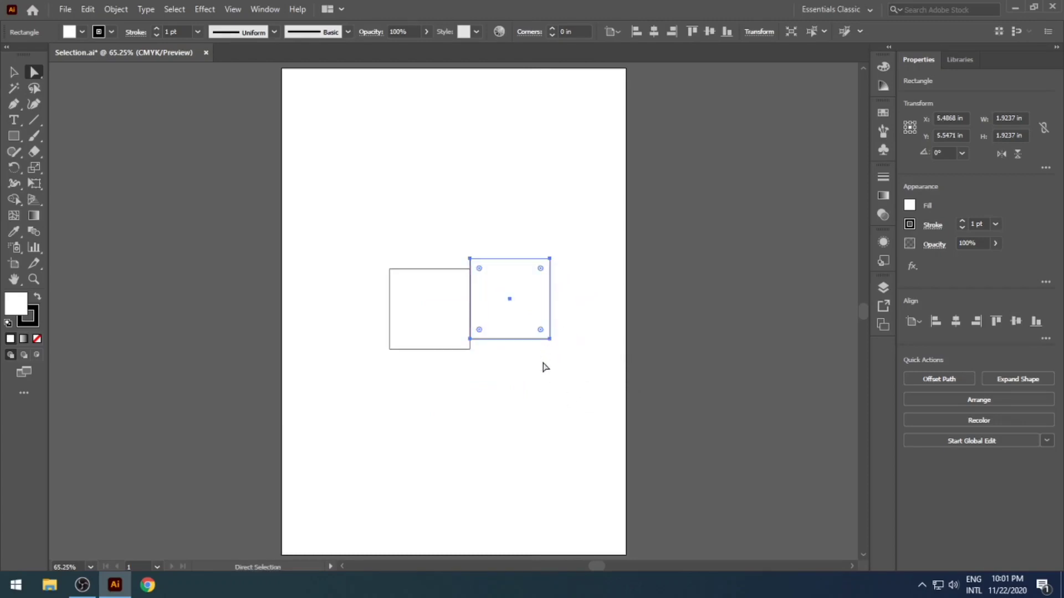
pyautogui.hotkey('ctrl', 'z')
pyautogui.hotkey('ctrl', 'z')
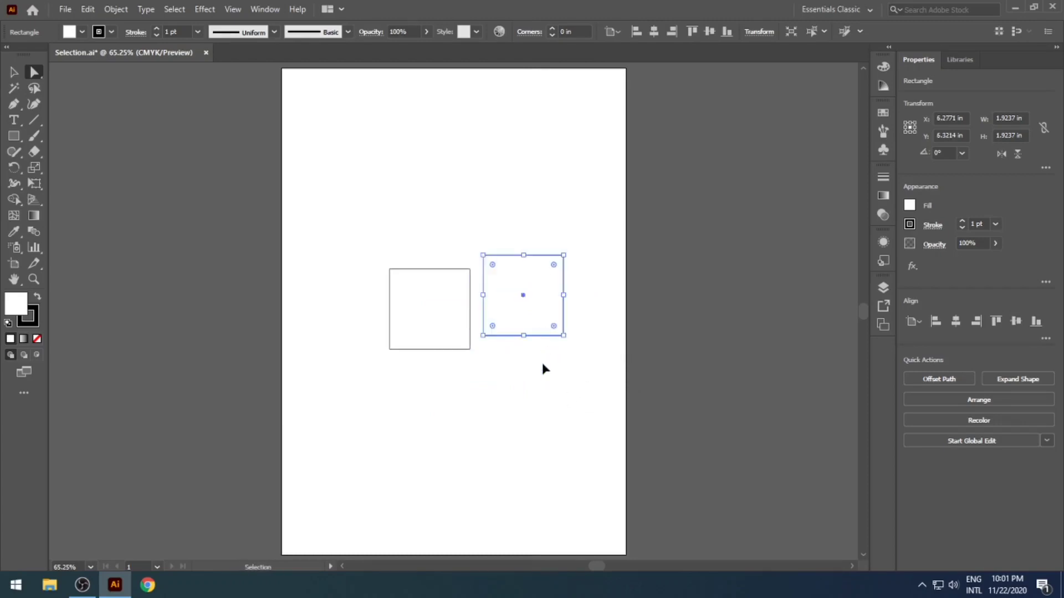
pyautogui.hotkey('ctrl', 'z')
pyautogui.hotkey('ctrl', 'shift', 'z')
pyautogui.hotkey('ctrl', 'shift', 'z')
pyautogui.hotkey('ctrl', 'shift', 'z')
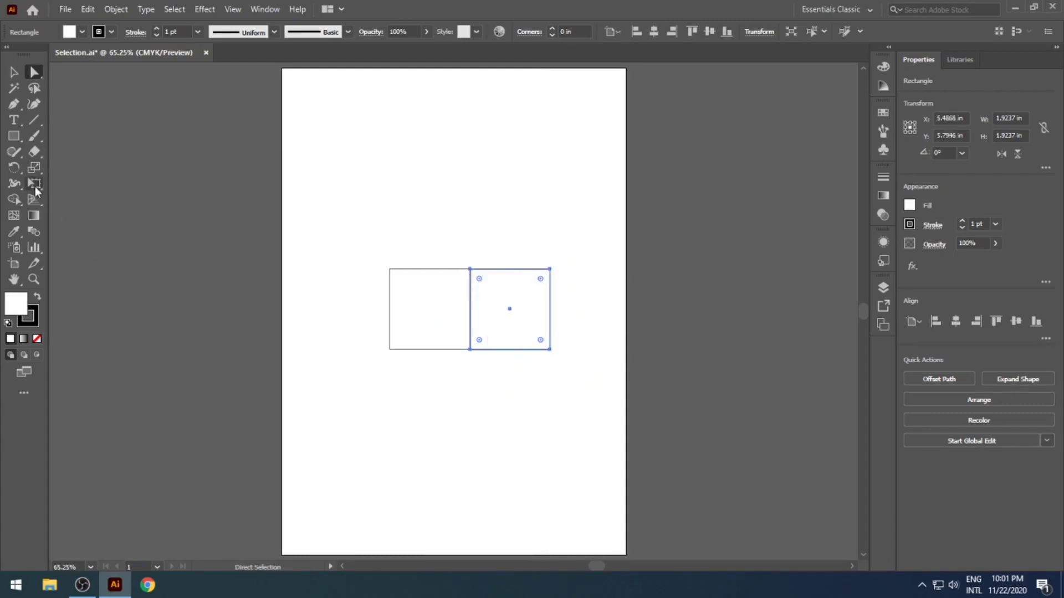
# Scale the right square down to about 1.25 by 1.42 in with the Selection tool, and undo the resize
pyautogui.click(13, 72)
pyautogui.click(438, 389)
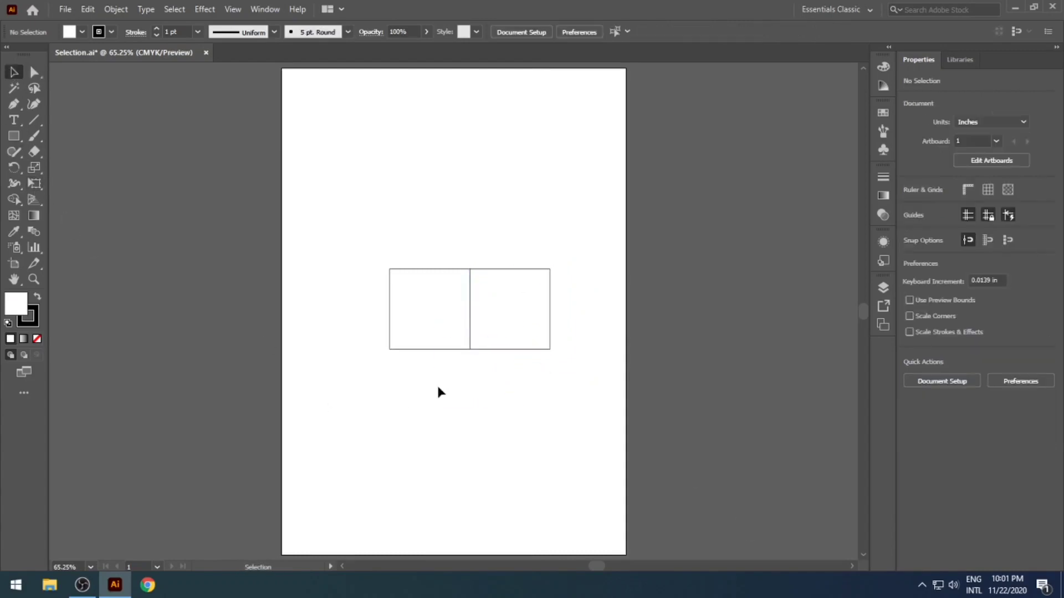
pyautogui.click(552, 350)
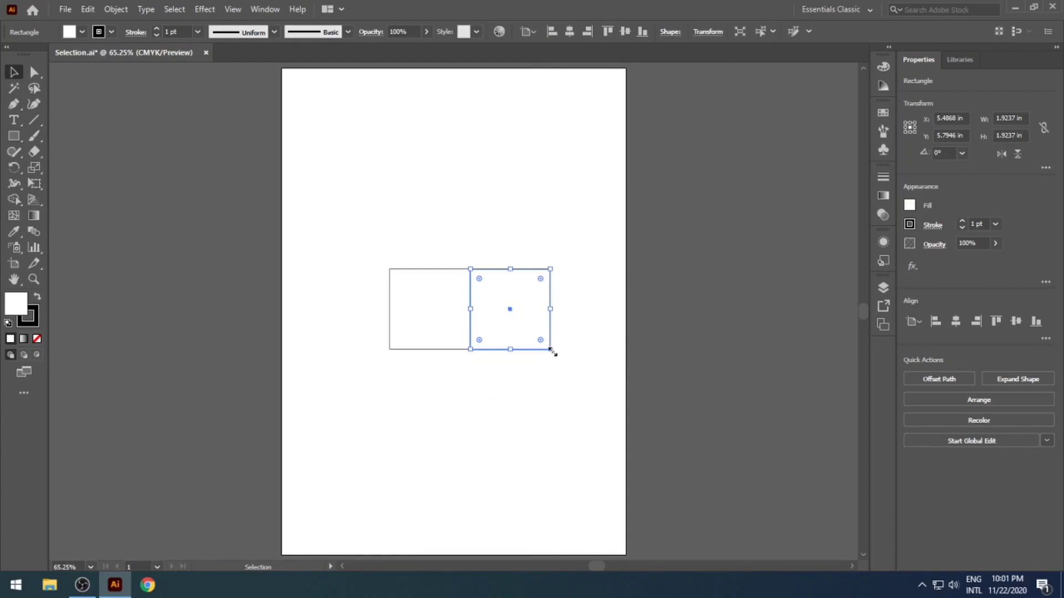
pyautogui.moveTo(551, 350); pyautogui.dragTo(523, 328)
pyautogui.hotkey('ctrl', 'z')
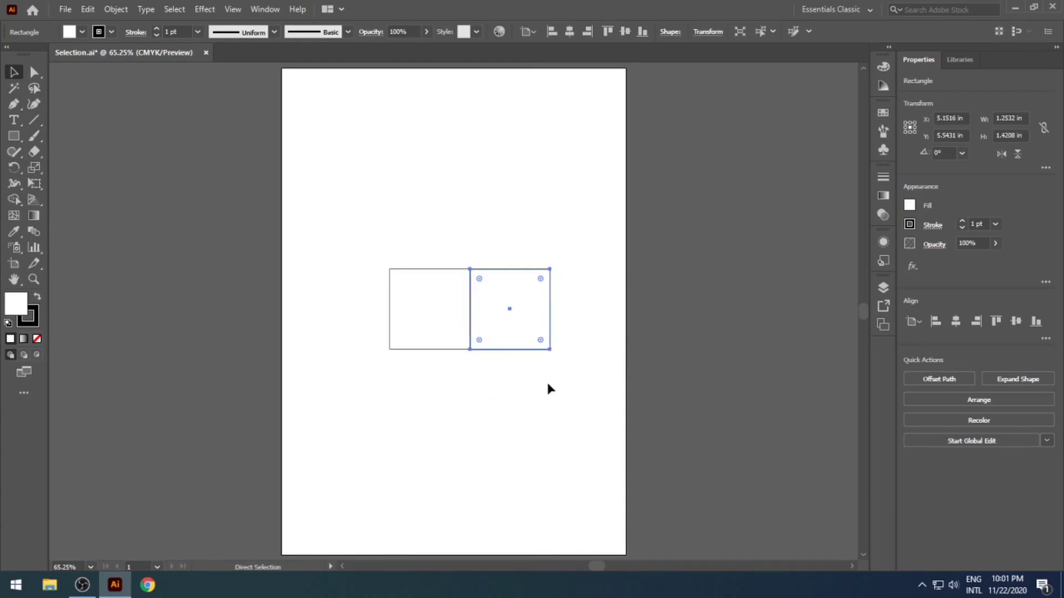
pyautogui.click(549, 398)
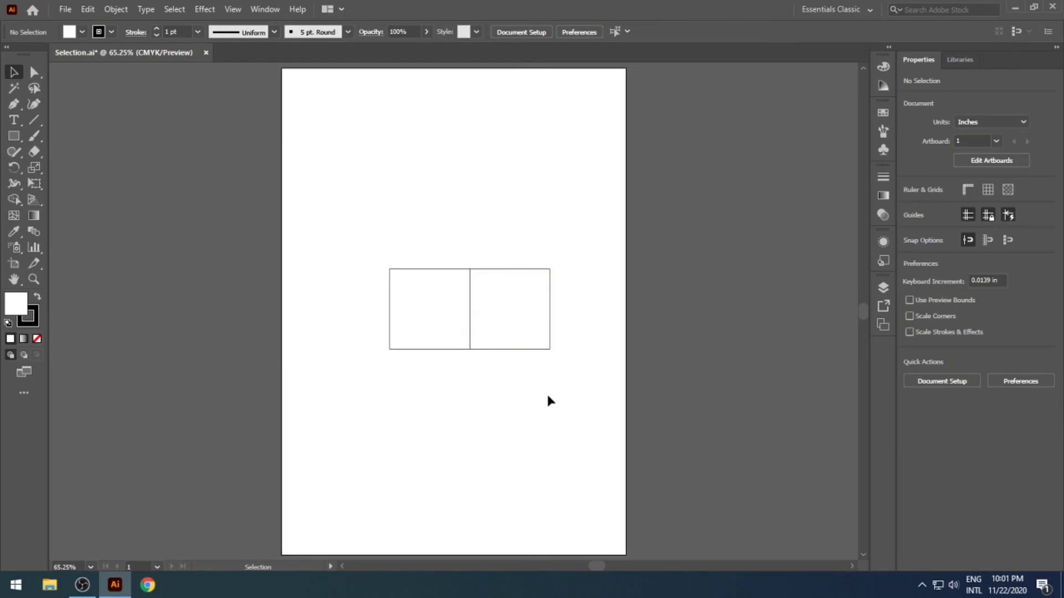
# Delete the duplicated right square, keeping only the original
pyautogui.click(527, 342)
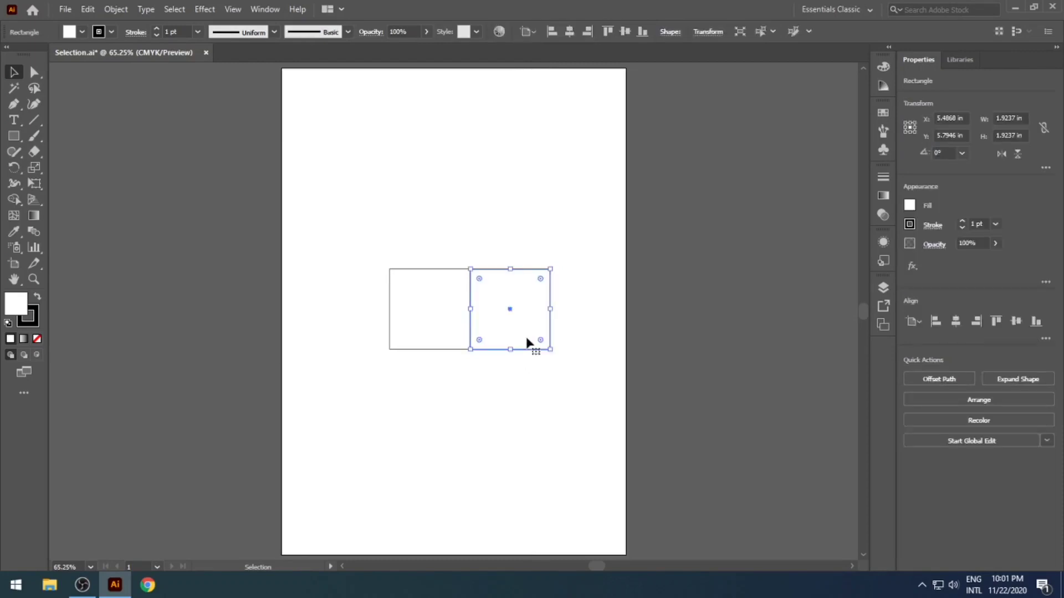
pyautogui.press('Delete')
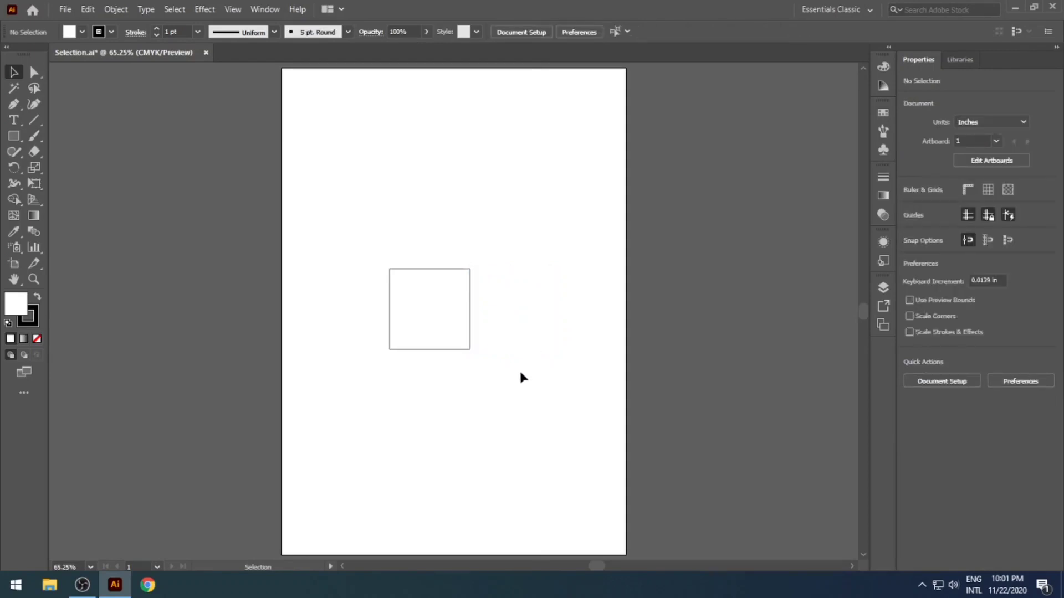
# Select the square's bottom edge, clear the selection, and select its upper-left and lower-right anchor points in turn with the Direct Selection tool
pyautogui.press('a')
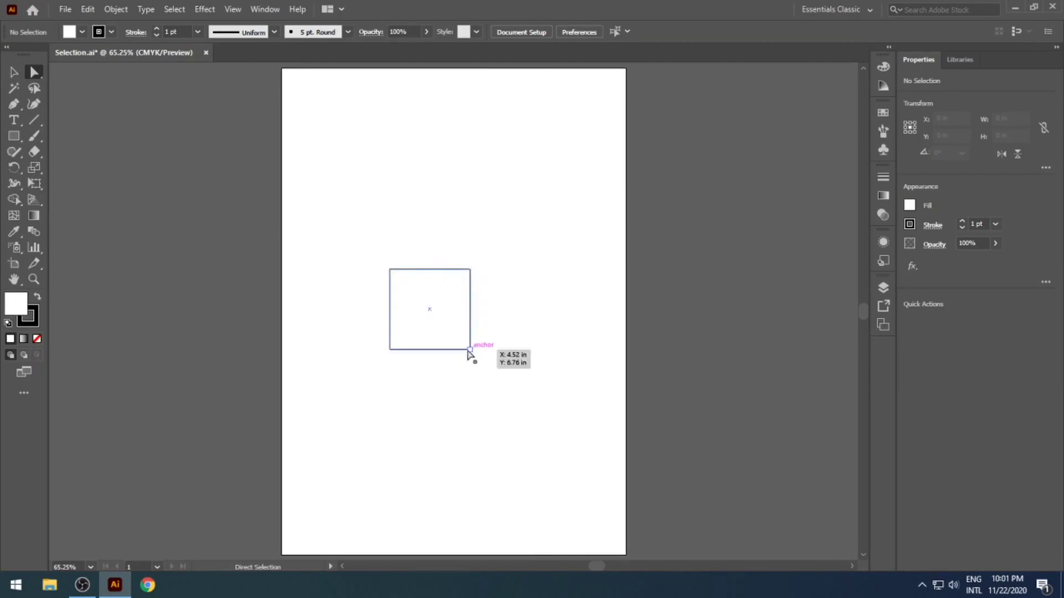
pyautogui.click(398, 350)
pyautogui.click(398, 350)
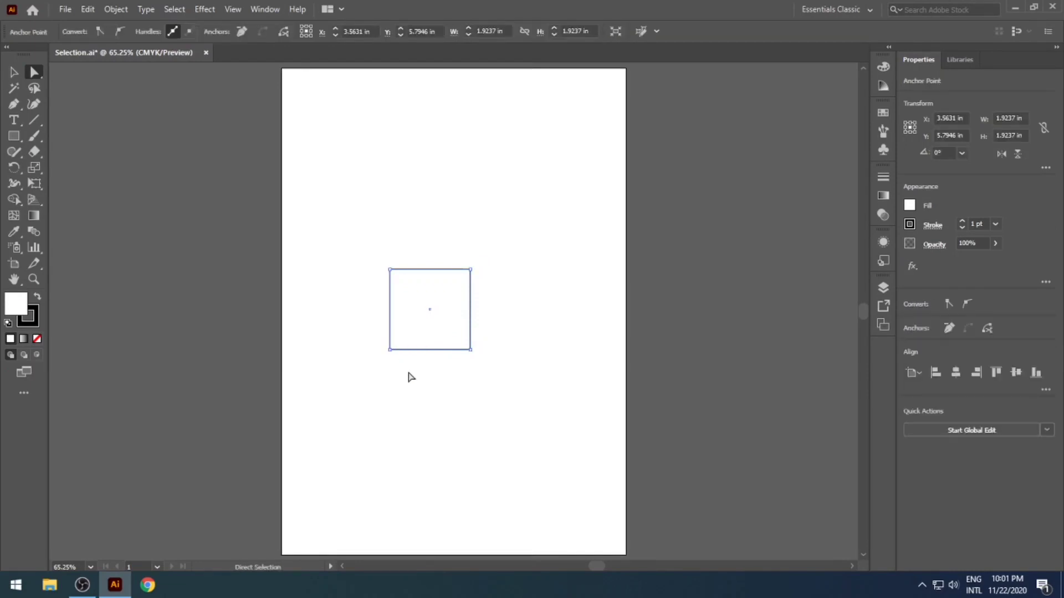
pyautogui.click(411, 377)
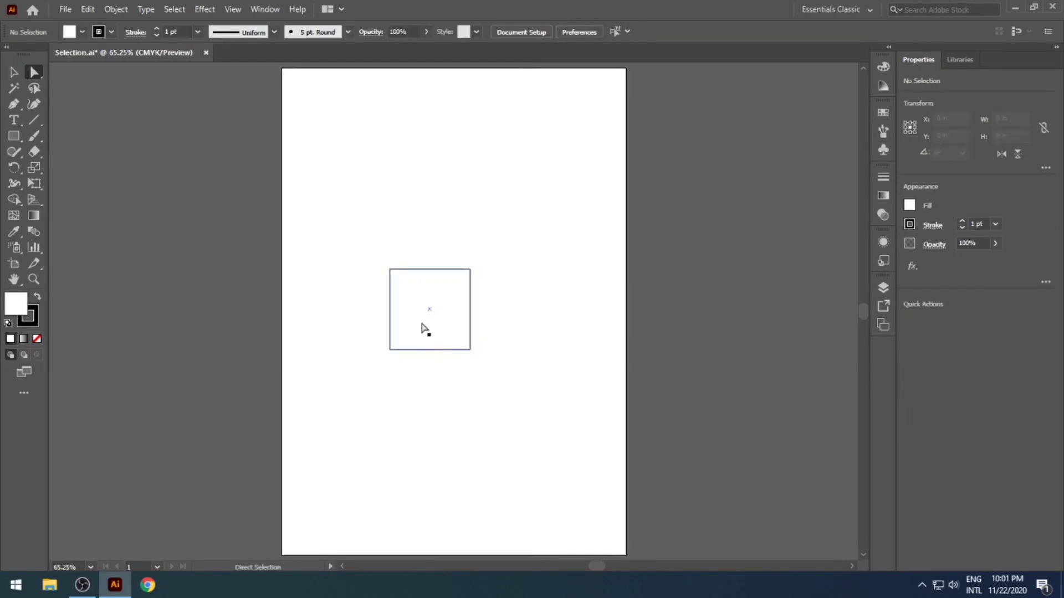
pyautogui.click(390, 270)
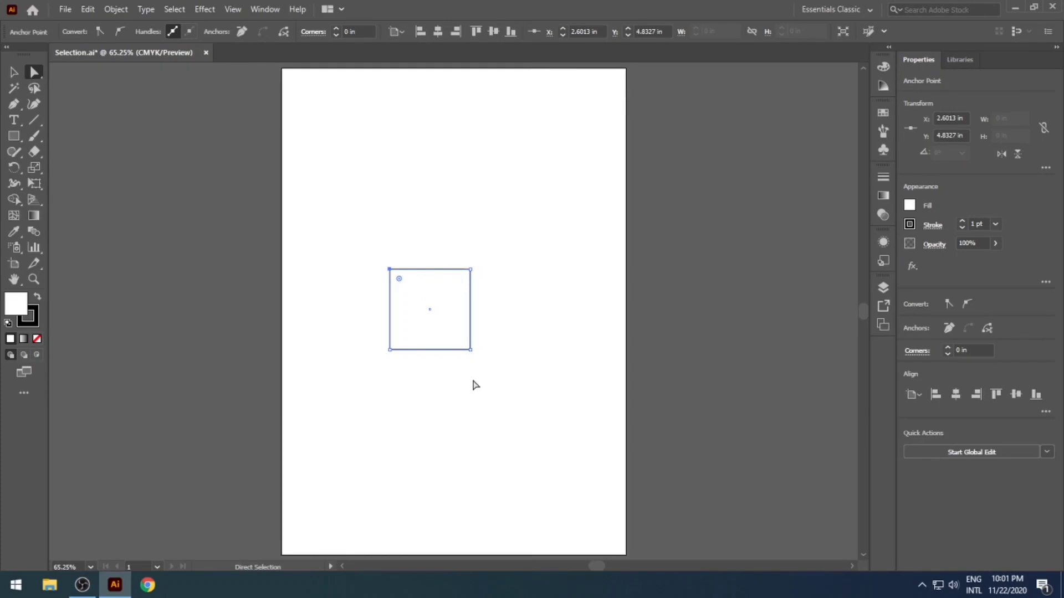
pyautogui.click(470, 350)
# Select the whole square with the Selection tool
pyautogui.click(15, 74)
pyautogui.click(391, 480)
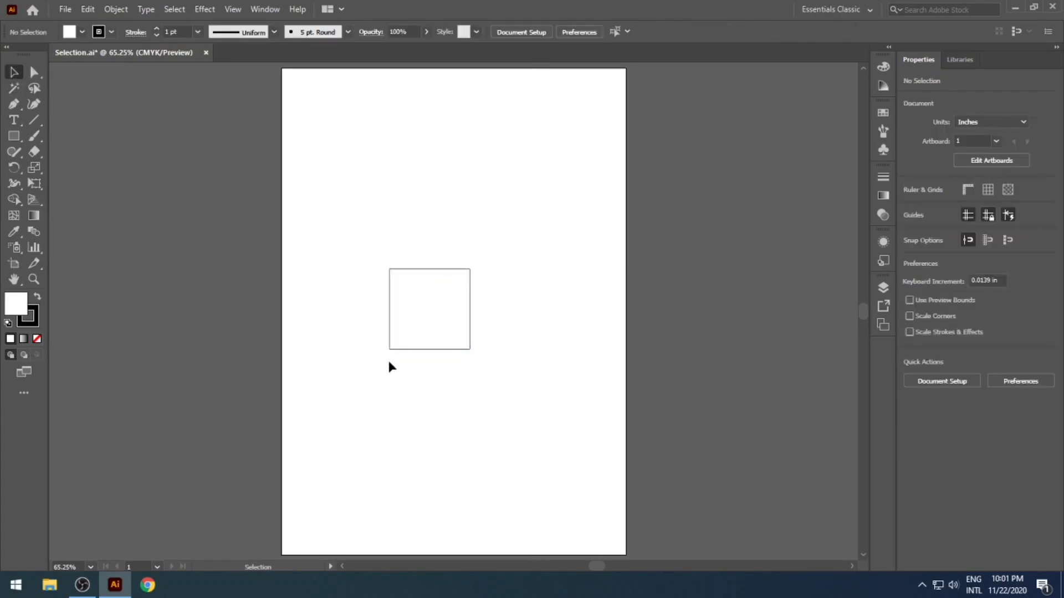
pyautogui.moveTo(390, 351); pyautogui.dragTo(392, 369)
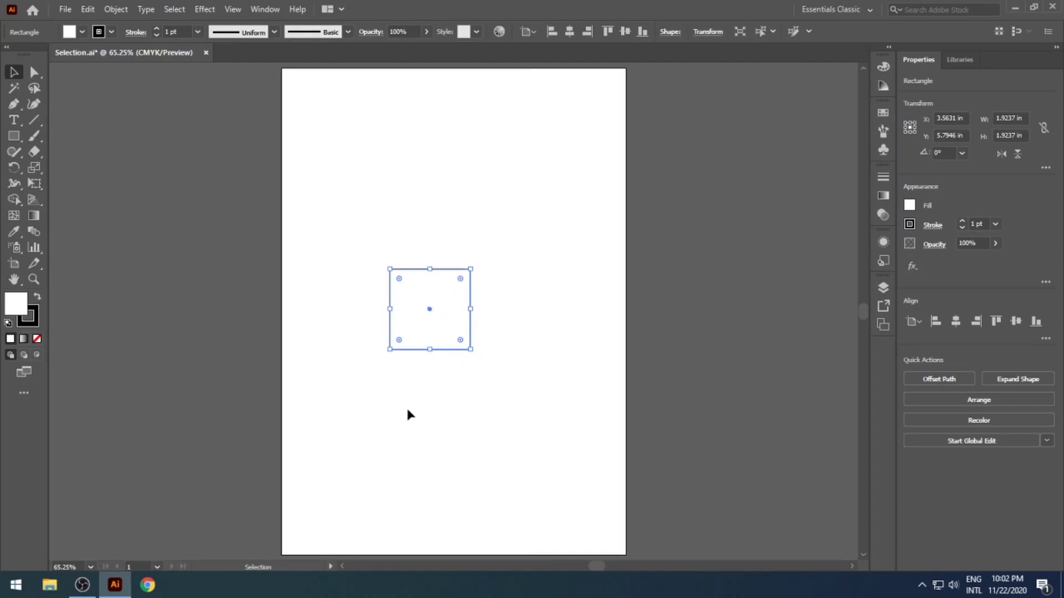
# Switch to the Direct Selection tool, select only the square's lower-right anchor point, and clear the selection
pyautogui.press('a')
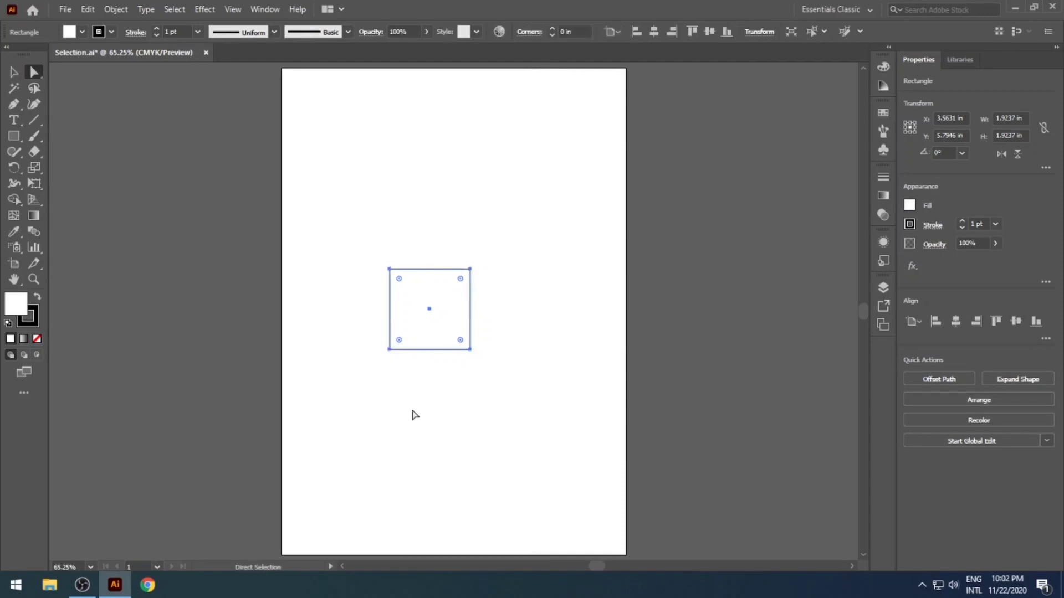
pyautogui.click(408, 415)
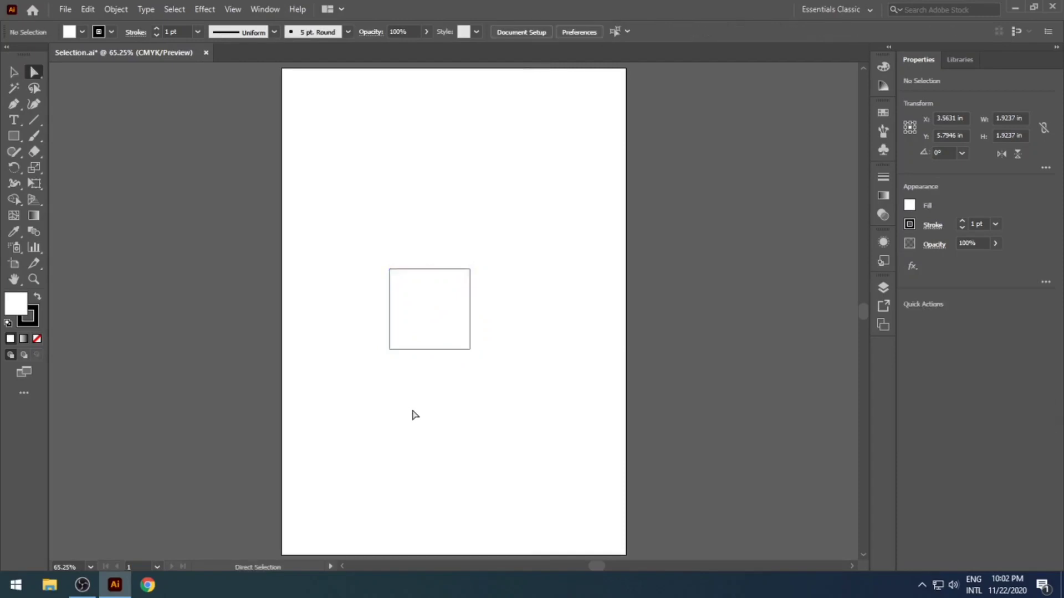
pyautogui.click(470, 350)
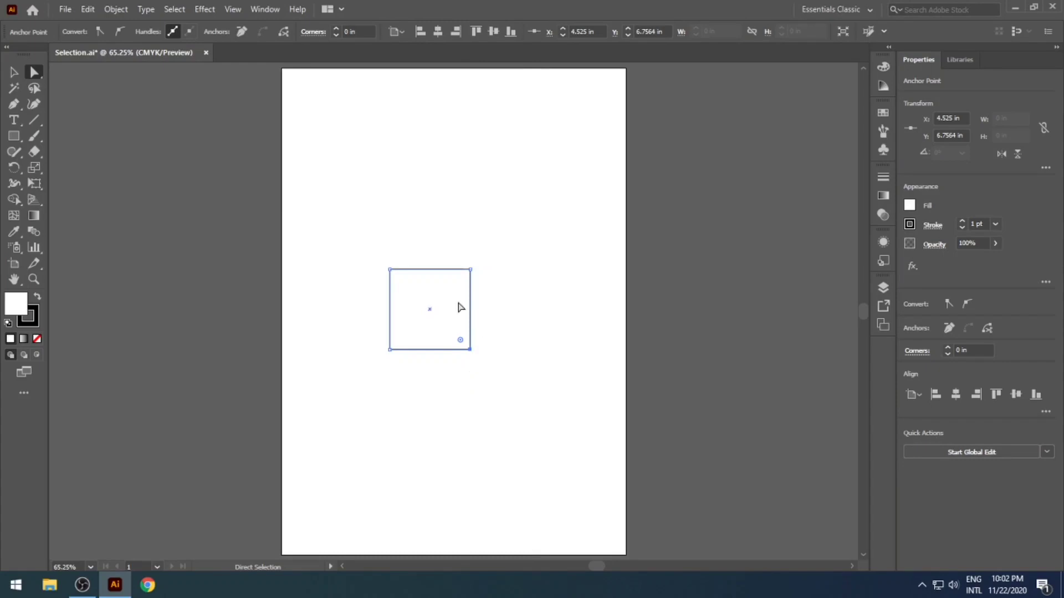
pyautogui.click(534, 293)
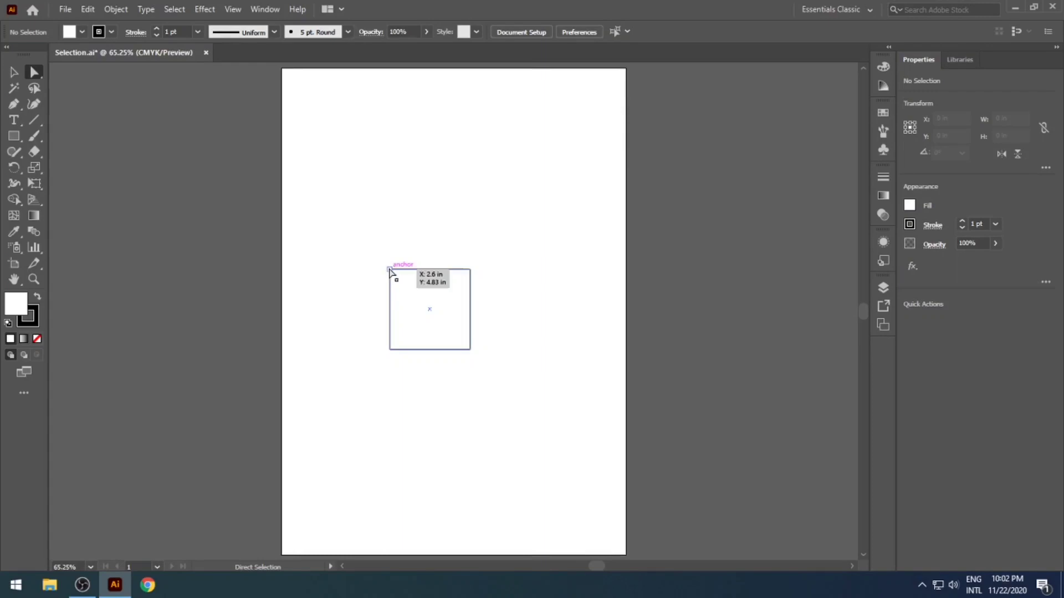
# Try moving the square's upper-left anchor point outward to about X 1.74 in, Y 3.62 in, and undo the move
pyautogui.click(390, 270)
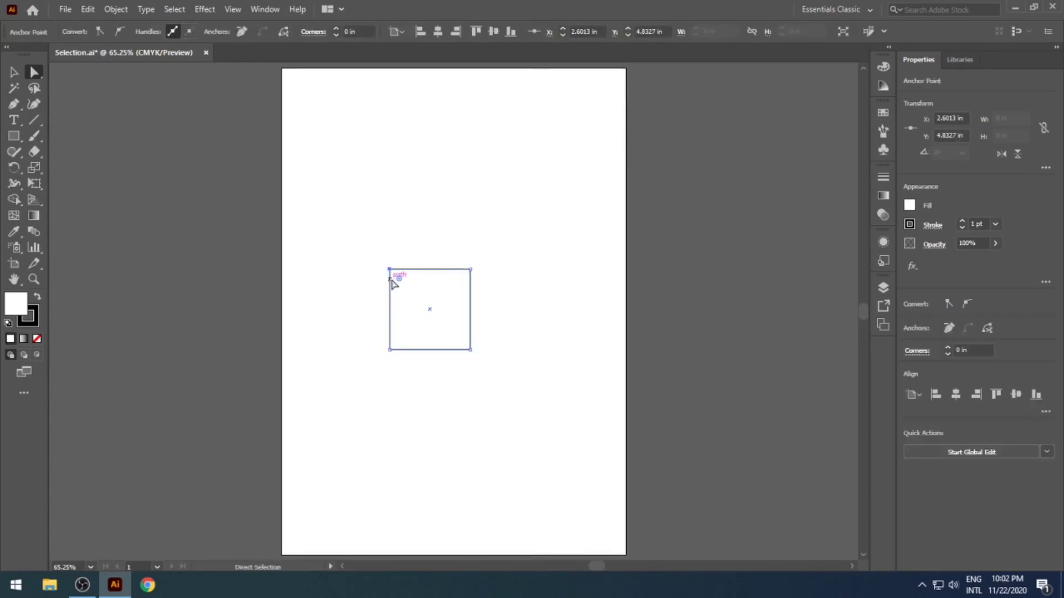
pyautogui.moveTo(390, 271); pyautogui.dragTo(360, 229)
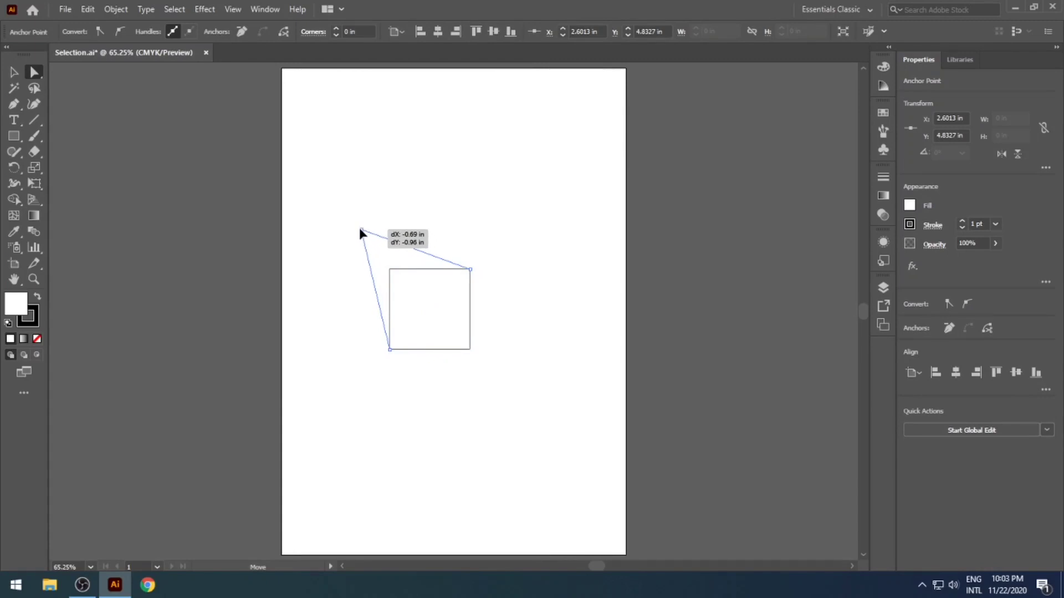
pyautogui.moveTo(360, 229); pyautogui.dragTo(355, 221)
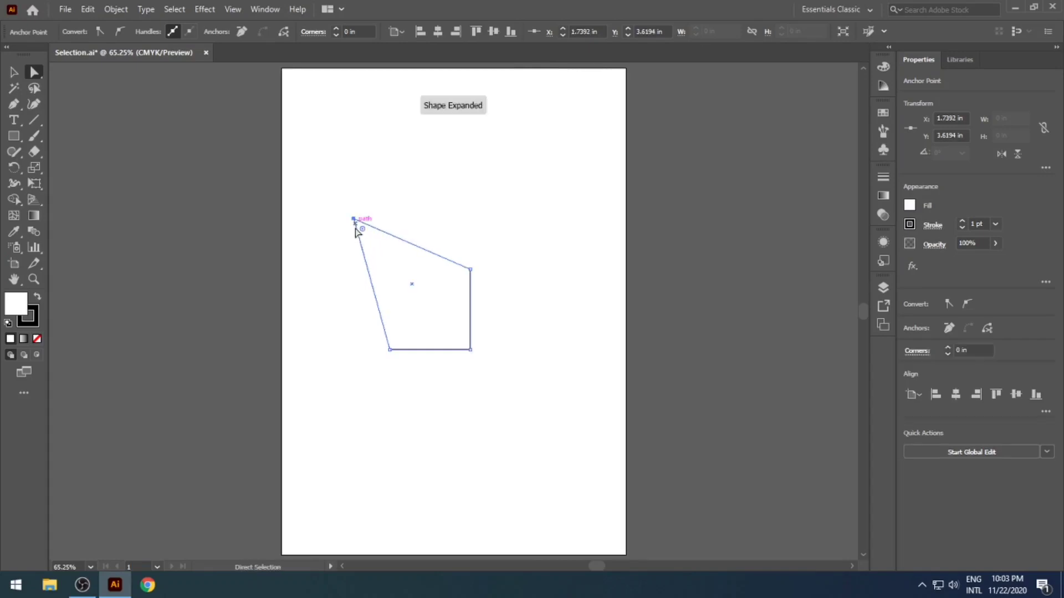
pyautogui.click(503, 367)
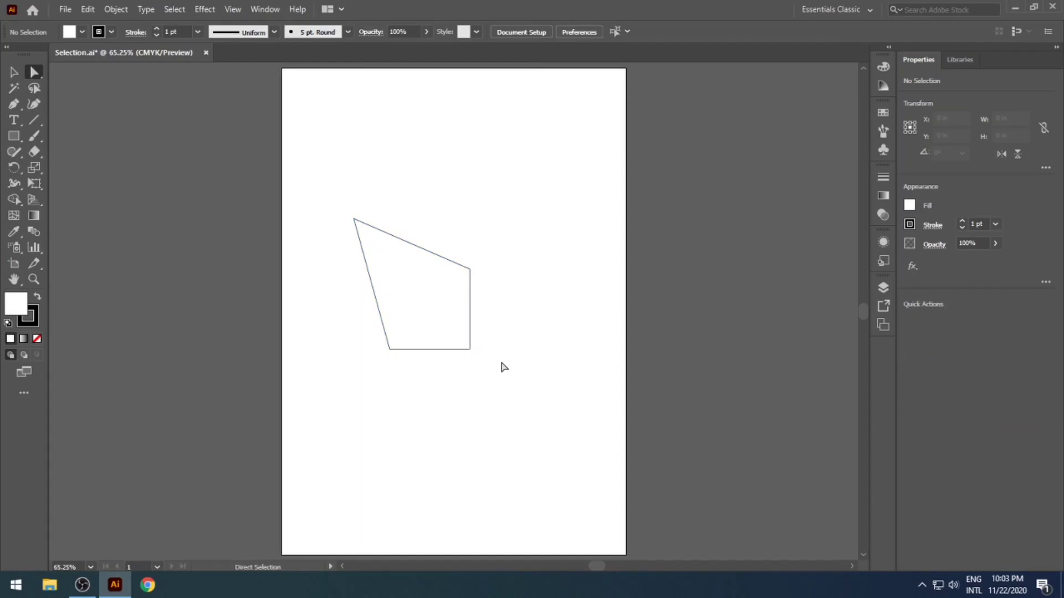
pyautogui.hotkey('ctrl', 'z')
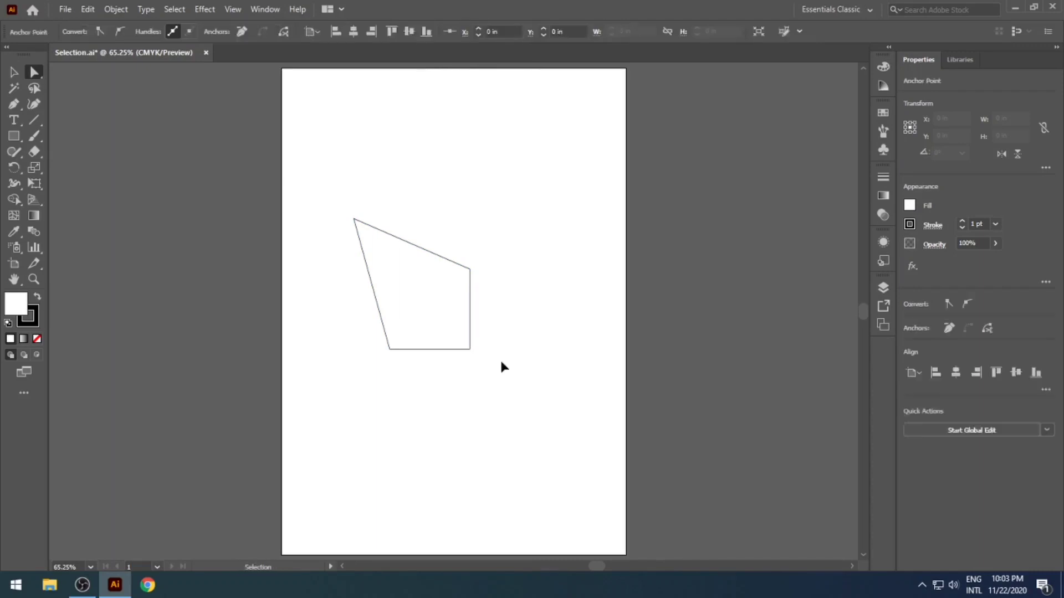
pyautogui.hotkey('ctrl', 'z')
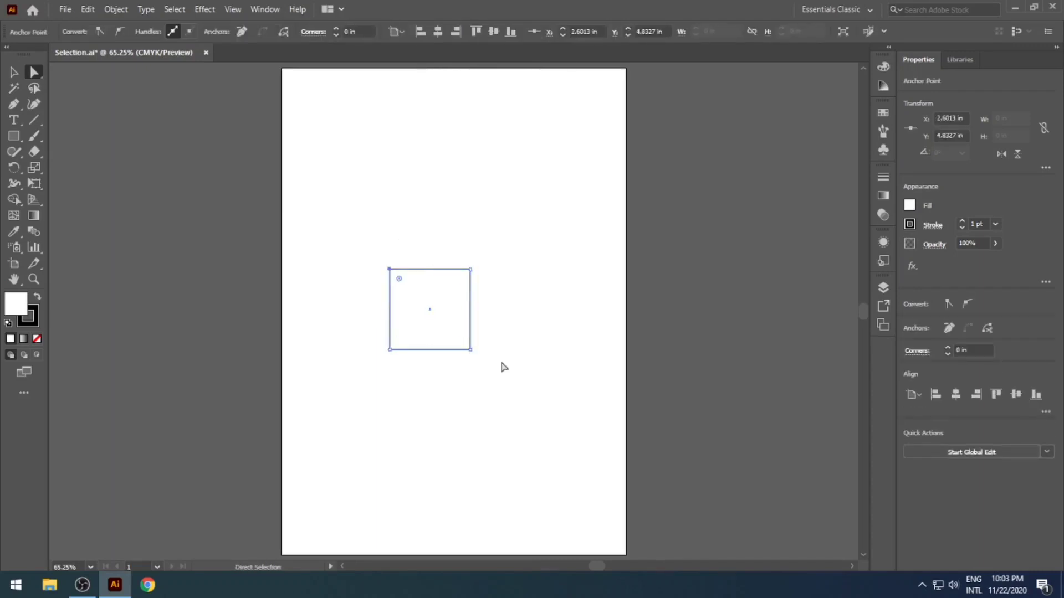
# Try stretching the square's upper-left anchor point outward again, to about X 1.68 in, Y 3.57 in, undo it, and deselect the square
pyautogui.click(391, 269)
pyautogui.moveTo(391, 270); pyautogui.dragTo(351, 216)
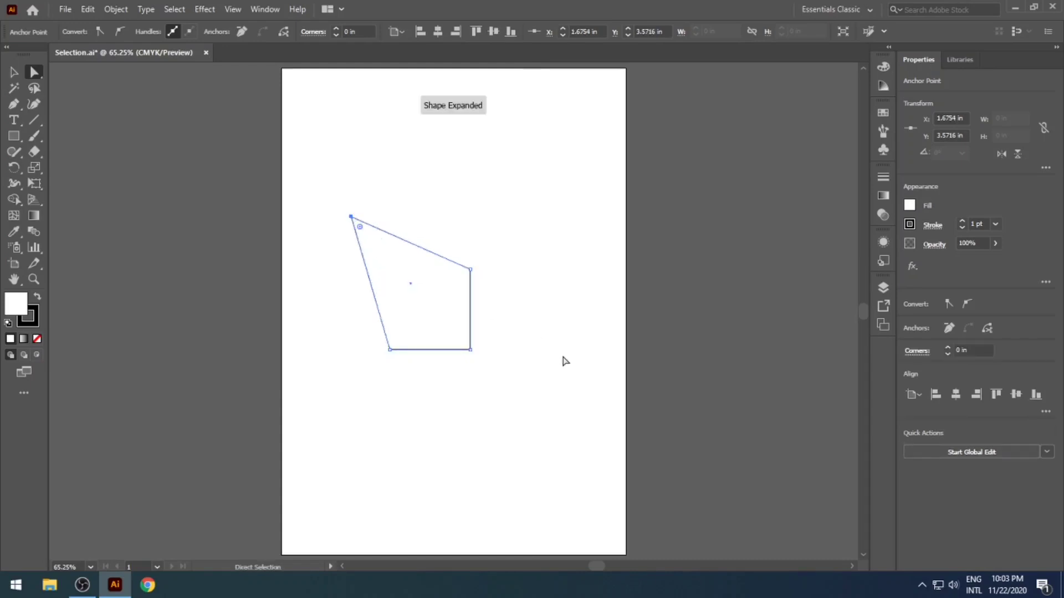
pyautogui.click(564, 361)
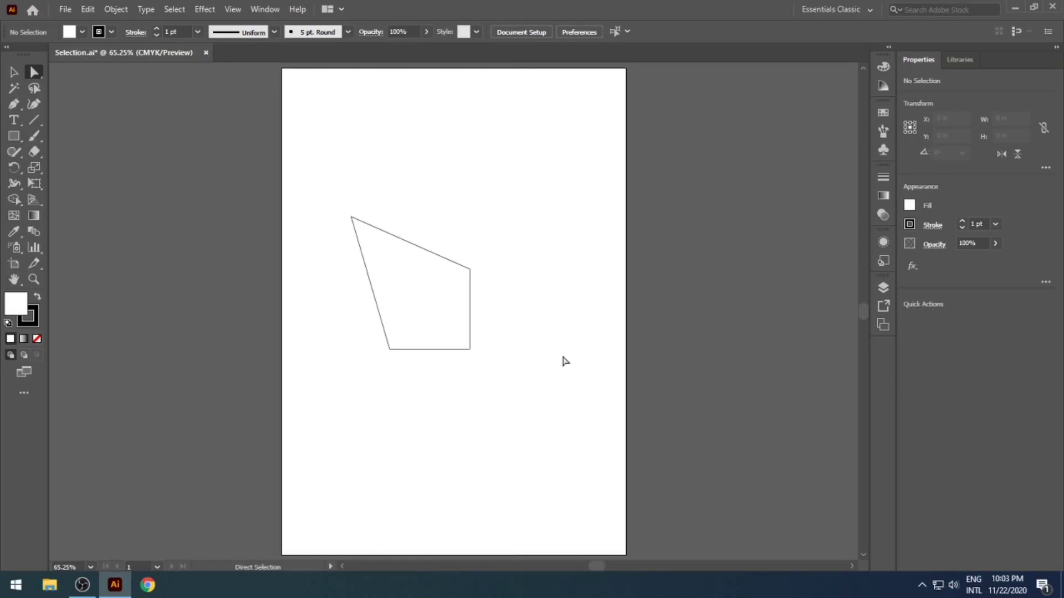
pyautogui.hotkey('ctrl', 'z')
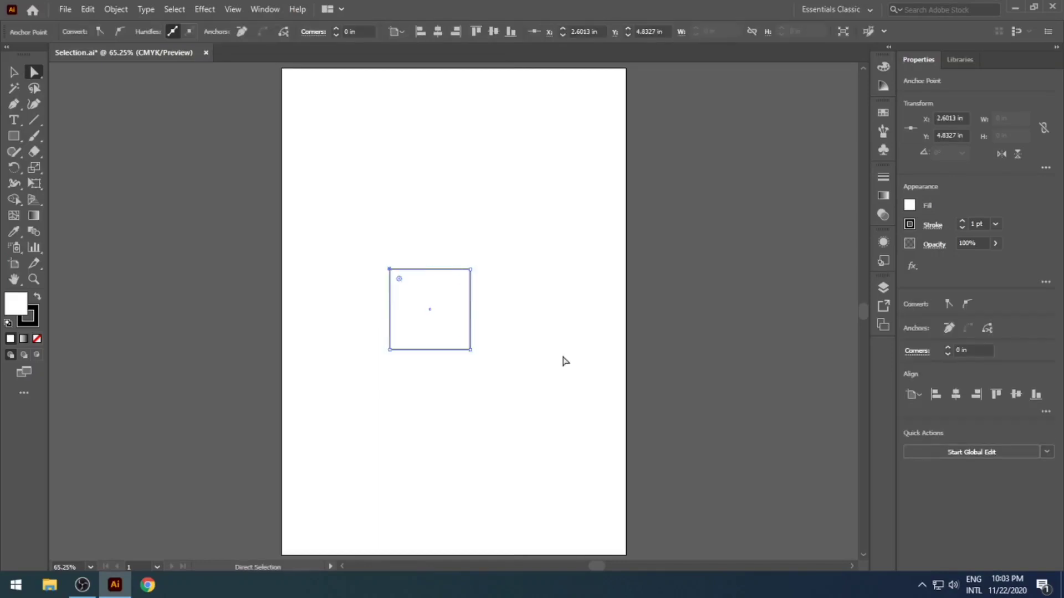
pyautogui.click(562, 362)
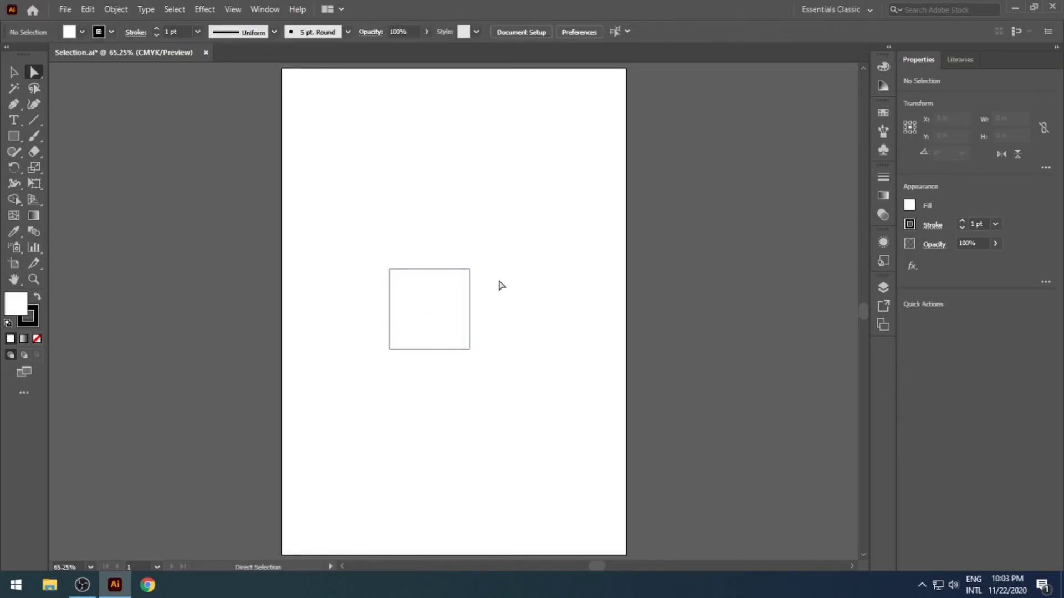
# Try moving the square's upper-right anchor point to the square's centre to form a triangle, undo the move, and deselect
pyautogui.click(470, 270)
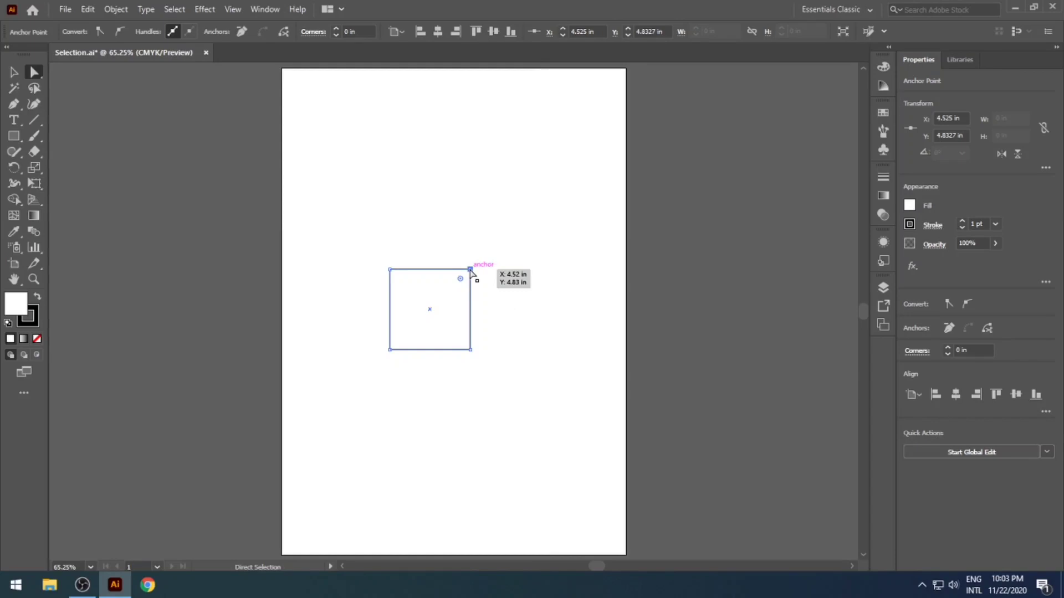
pyautogui.moveTo(470, 270); pyautogui.dragTo(430, 309)
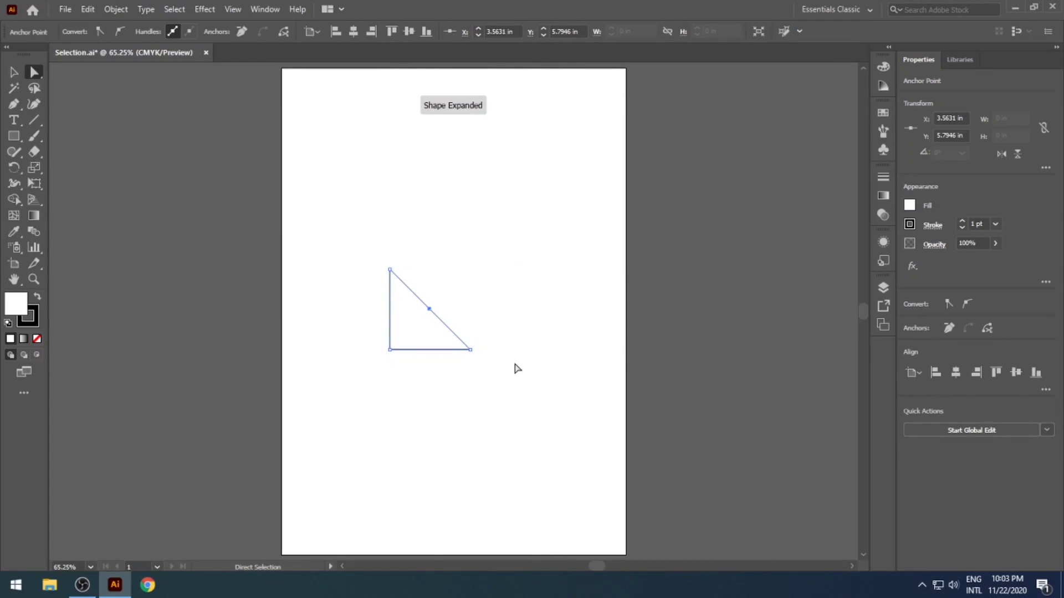
pyautogui.click(516, 368)
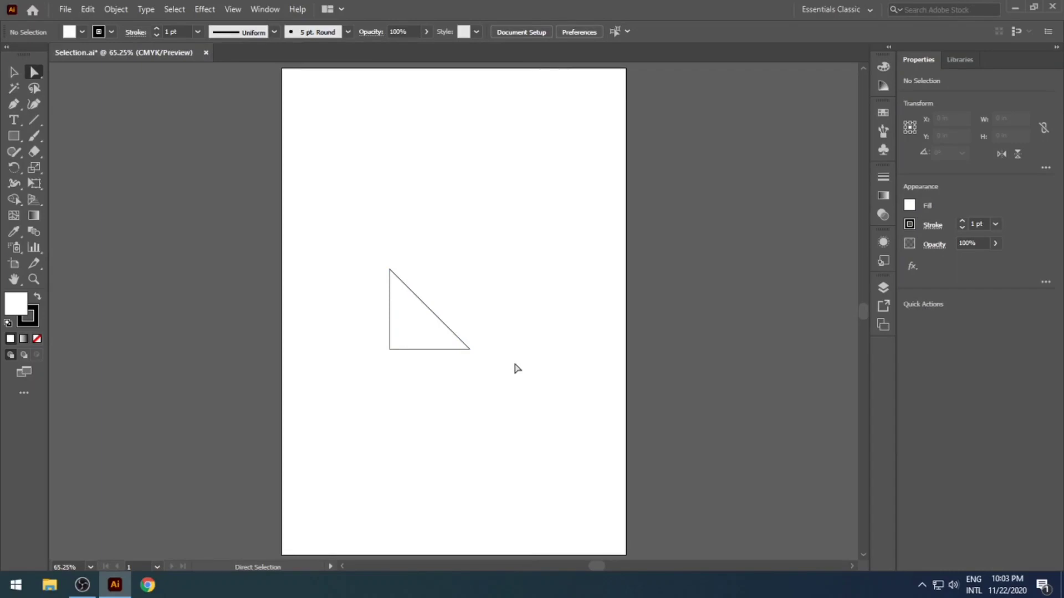
pyautogui.hotkey('ctrl', 'z')
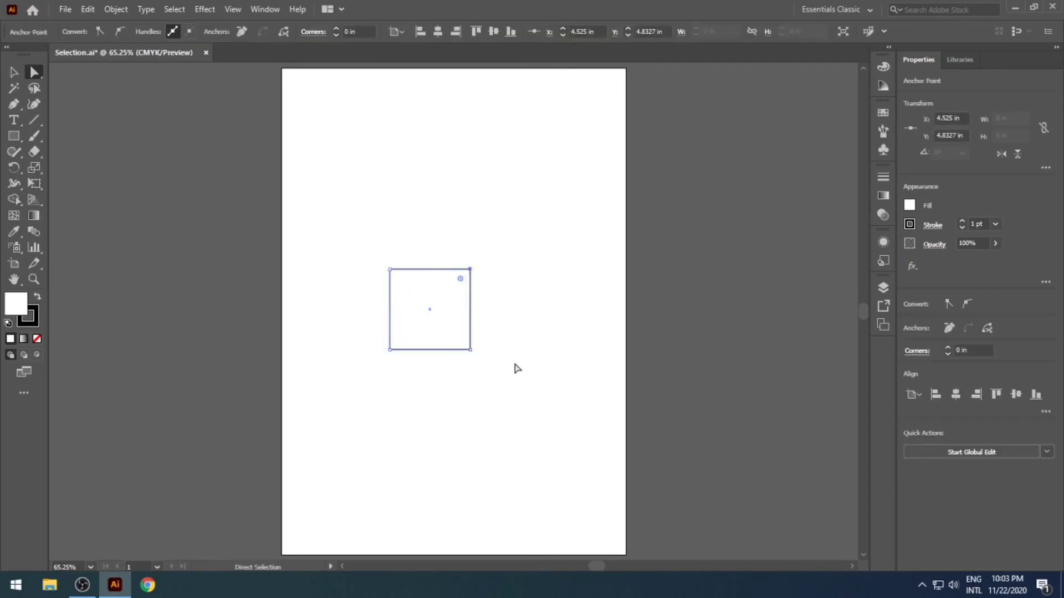
pyautogui.click(516, 369)
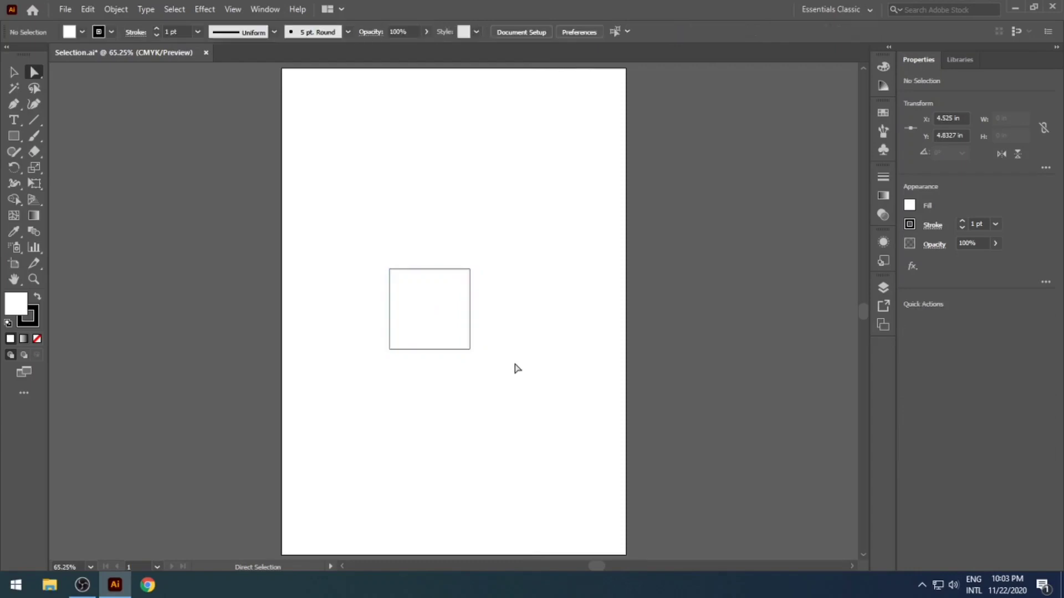
# Try moving the square's lower-right anchor point inward by about -1.44 in horizontally and -1.46 in vertically, and undo the move
pyautogui.click(470, 350)
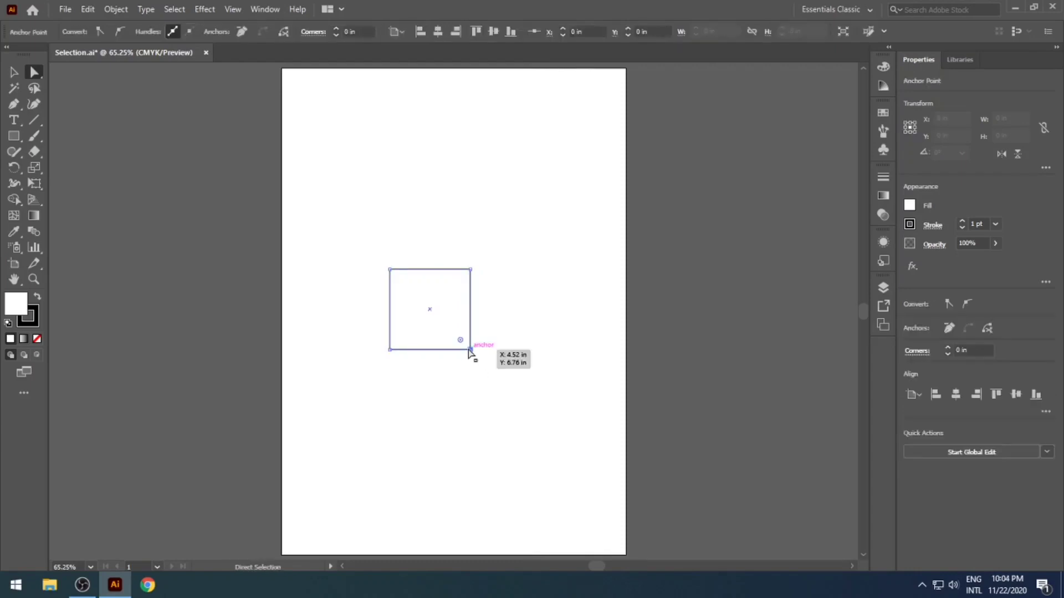
pyautogui.moveTo(469, 350); pyautogui.dragTo(408, 288)
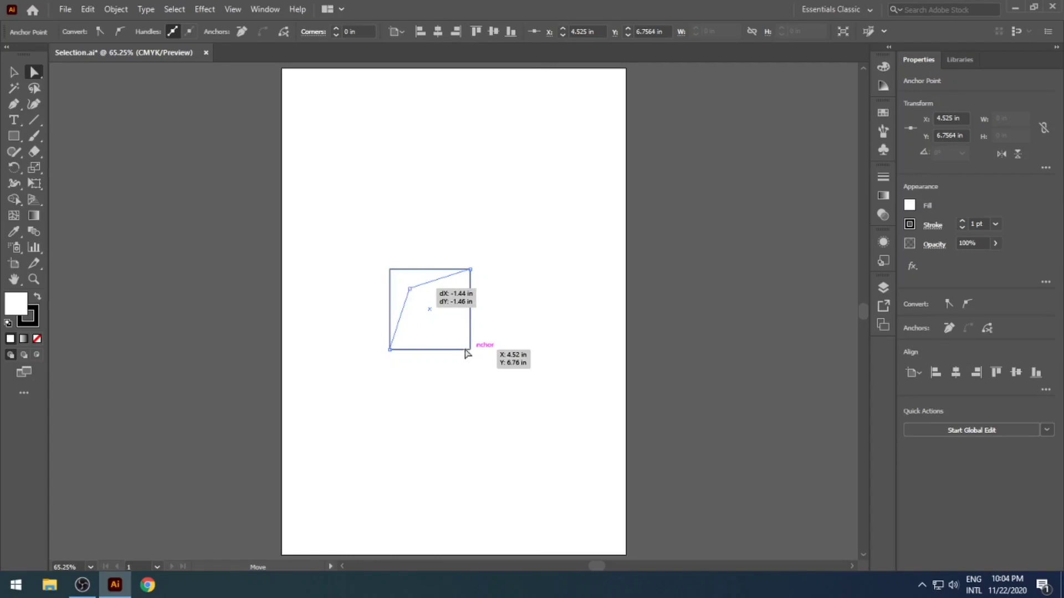
pyautogui.click(515, 400)
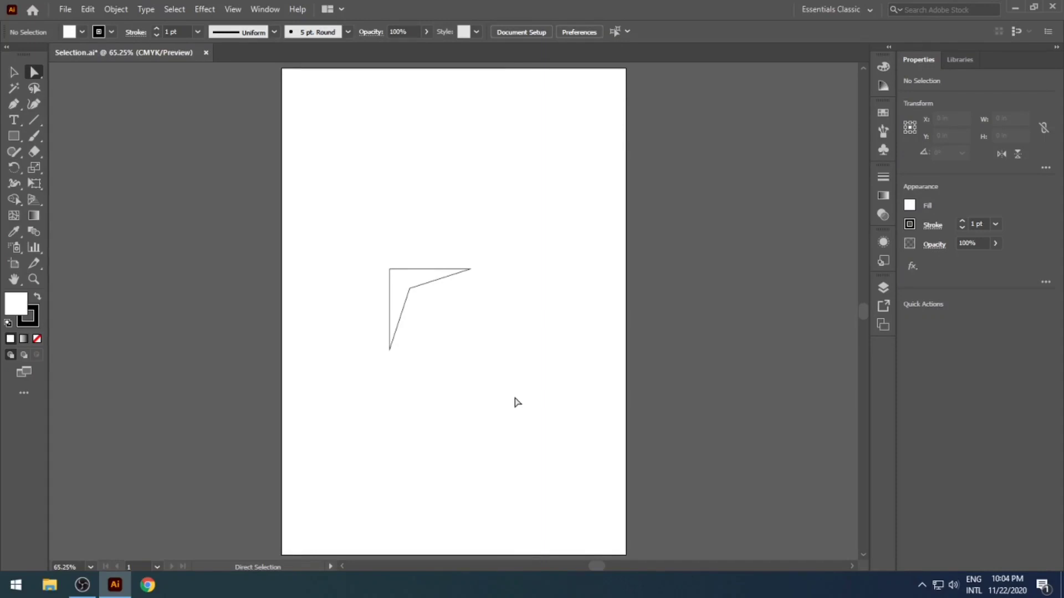
pyautogui.hotkey('ctrl', 'z')
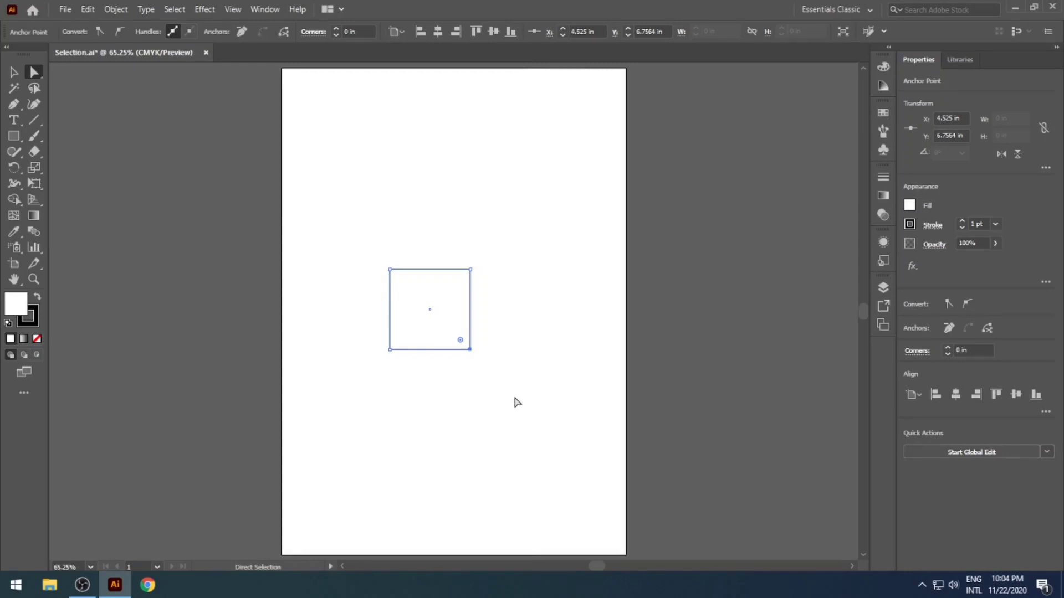
# Try moving the square's lower-left anchor point diagonally inward toward the upper-right corner, and undo the move
pyautogui.click(390, 350)
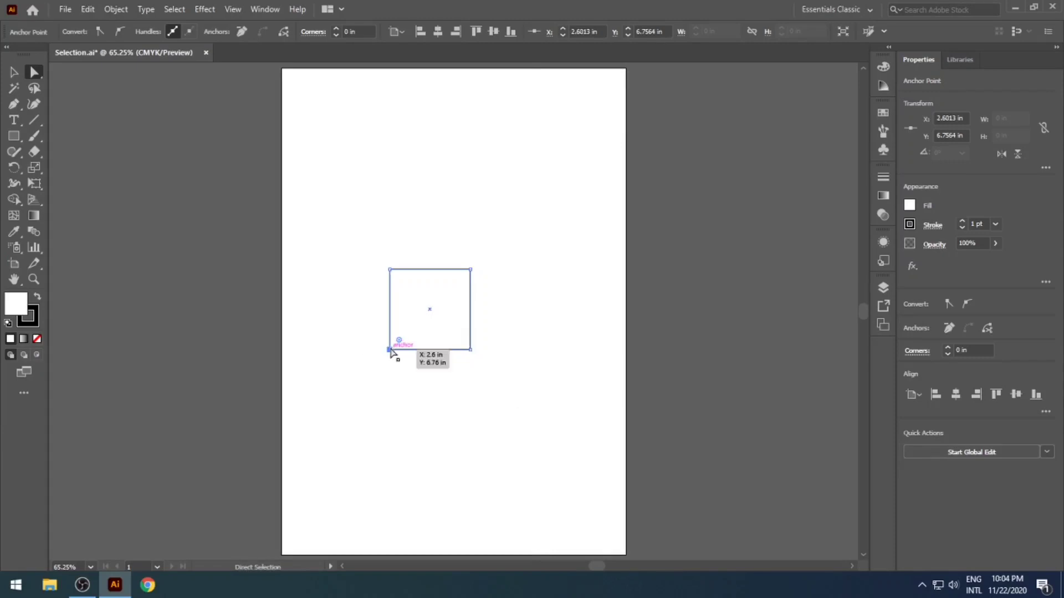
pyautogui.moveTo(389, 349); pyautogui.dragTo(448, 293)
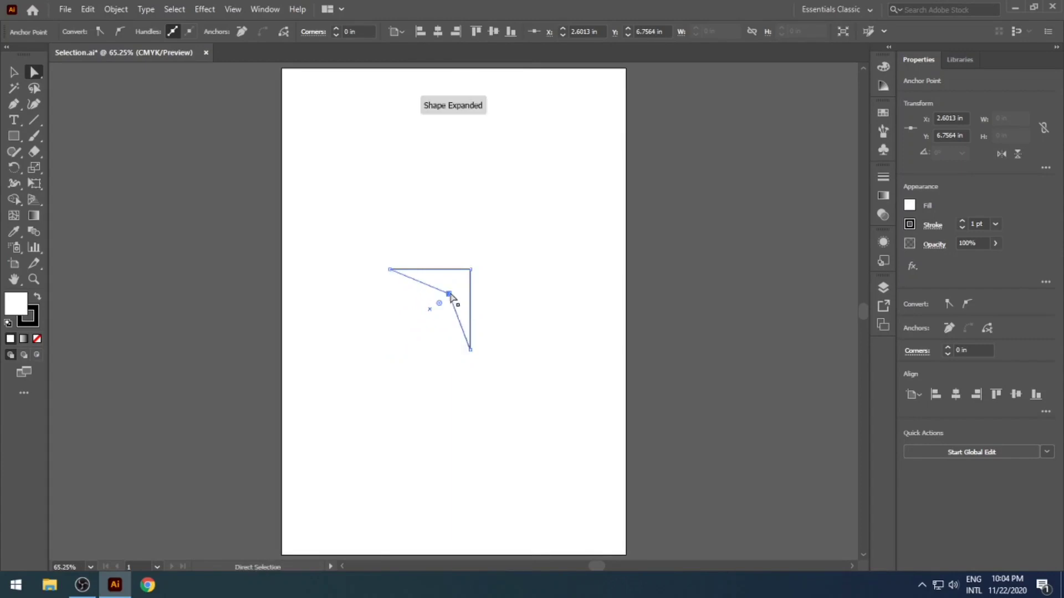
pyautogui.hotkey('ctrl', 'z')
pyautogui.hotkey('ctrl', 'z')
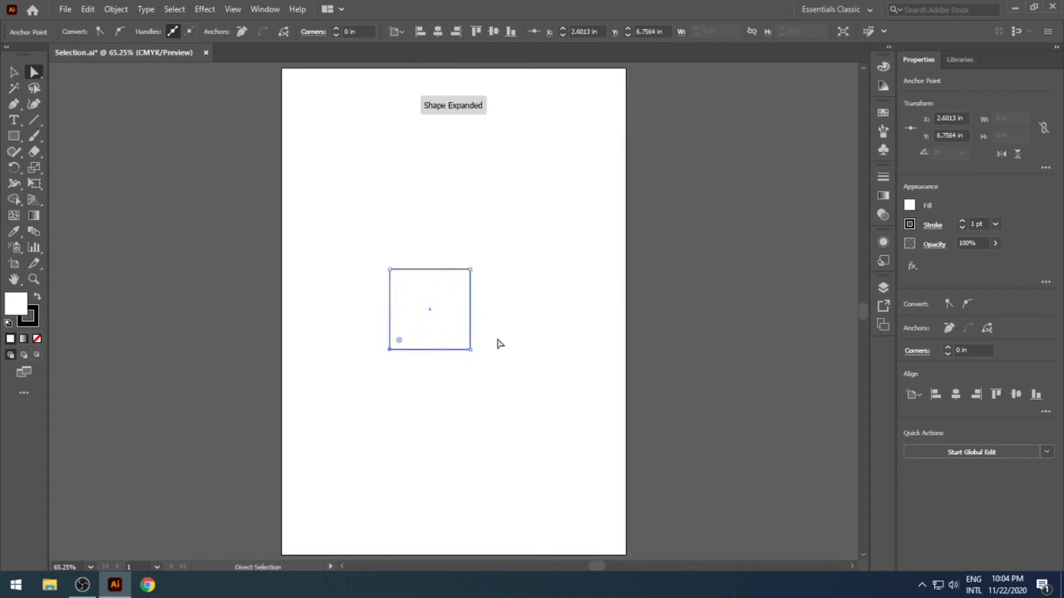
# Select the square's top edge with the Direct Selection tool, and clear the selection
pyautogui.click(479, 315)
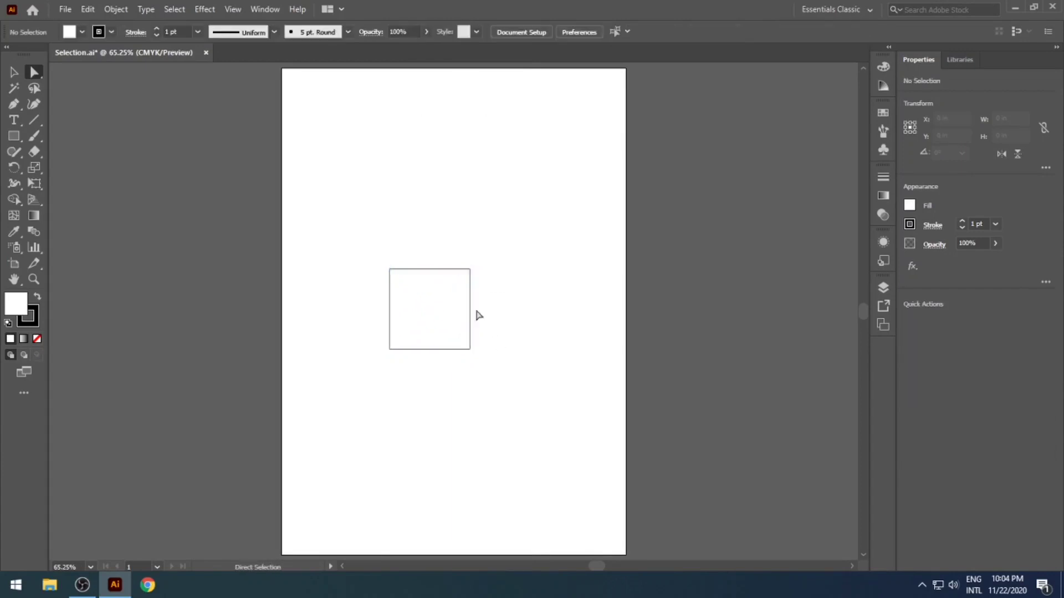
pyautogui.click(429, 271)
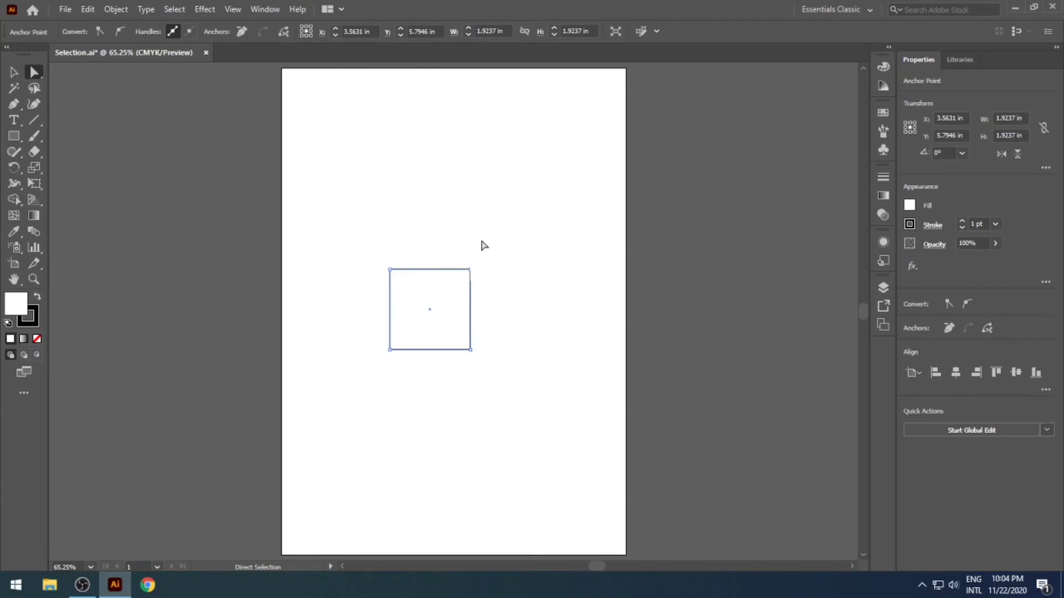
pyautogui.click(502, 270)
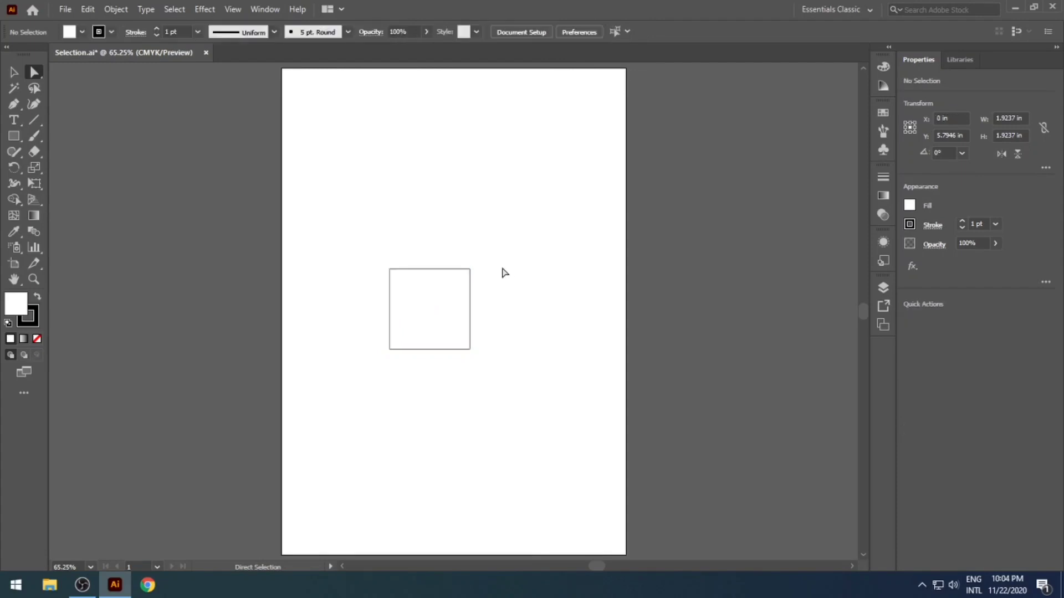
# Try deleting the square's top edge with the Direct Selection tool, and deselect the remaining open path
pyautogui.click(442, 272)
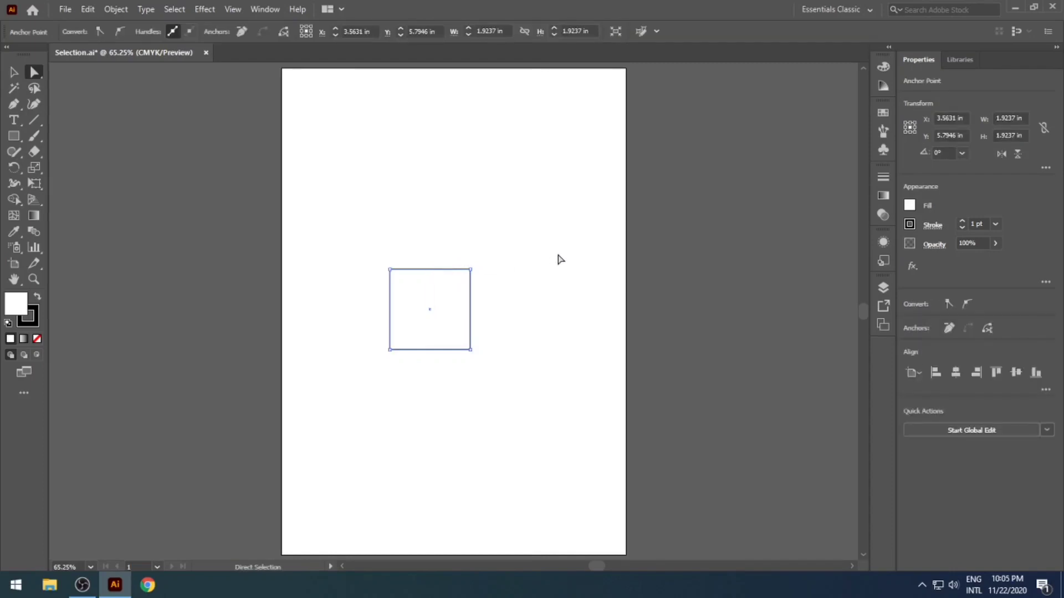
pyautogui.press('Delete')
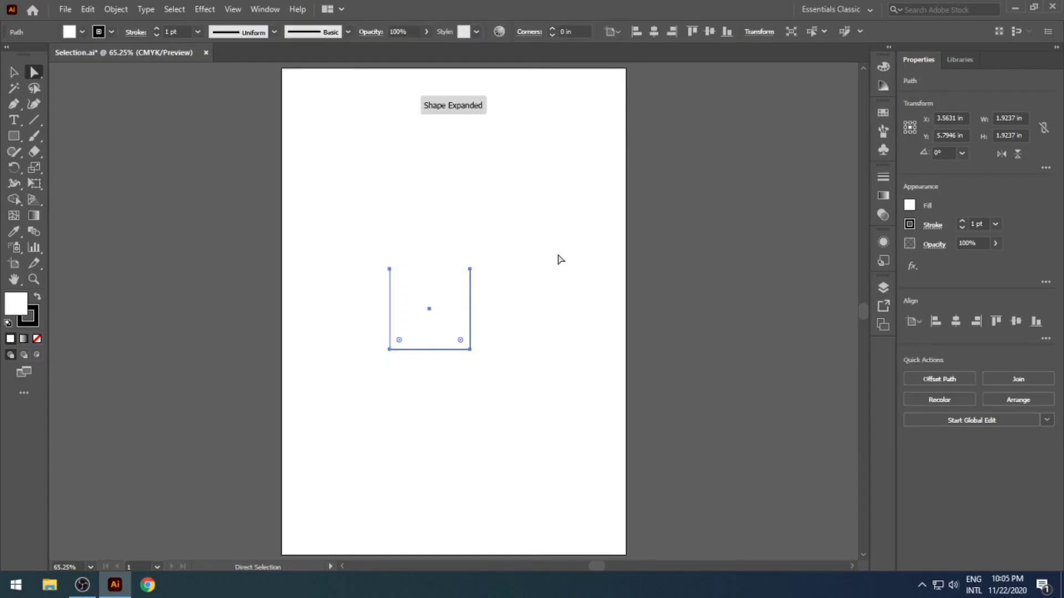
pyautogui.click(565, 259)
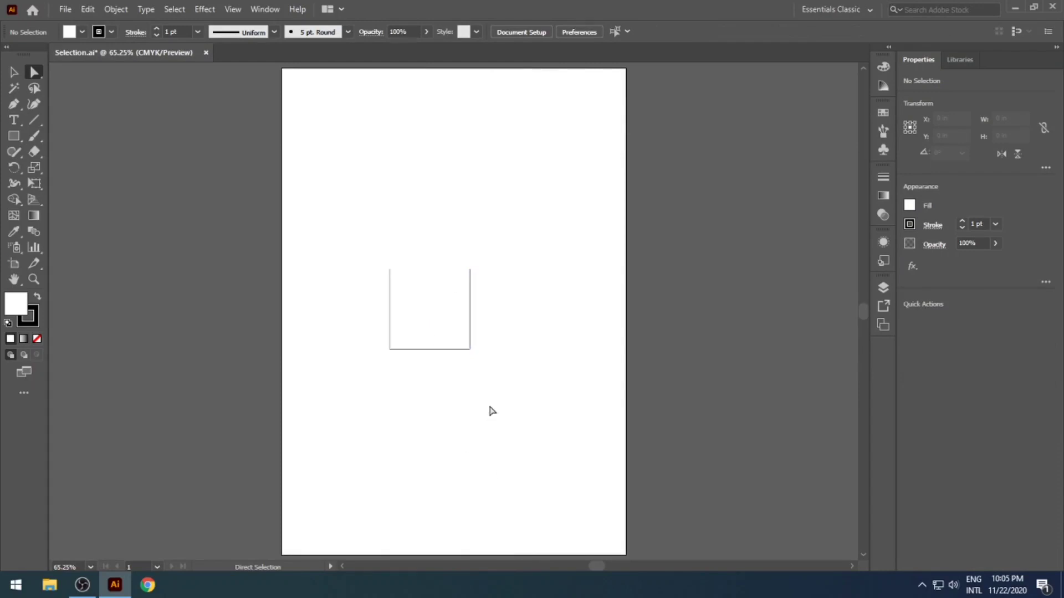
# Try deleting the shape's bottom edge, undo both edge deletions to restore the full square, and deselect
pyautogui.click(435, 351)
pyautogui.press('Delete')
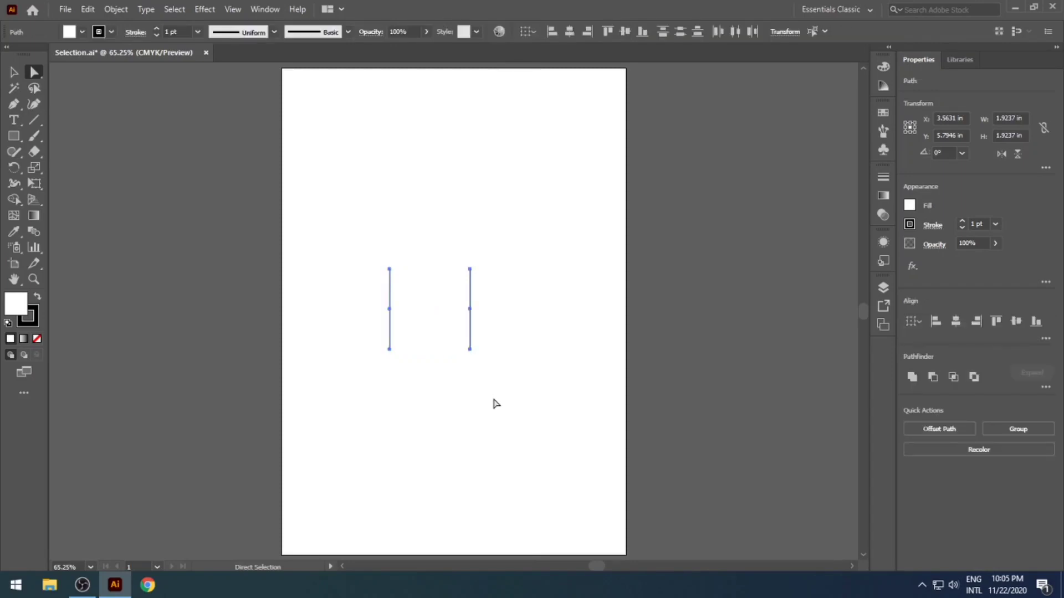
pyautogui.click(495, 402)
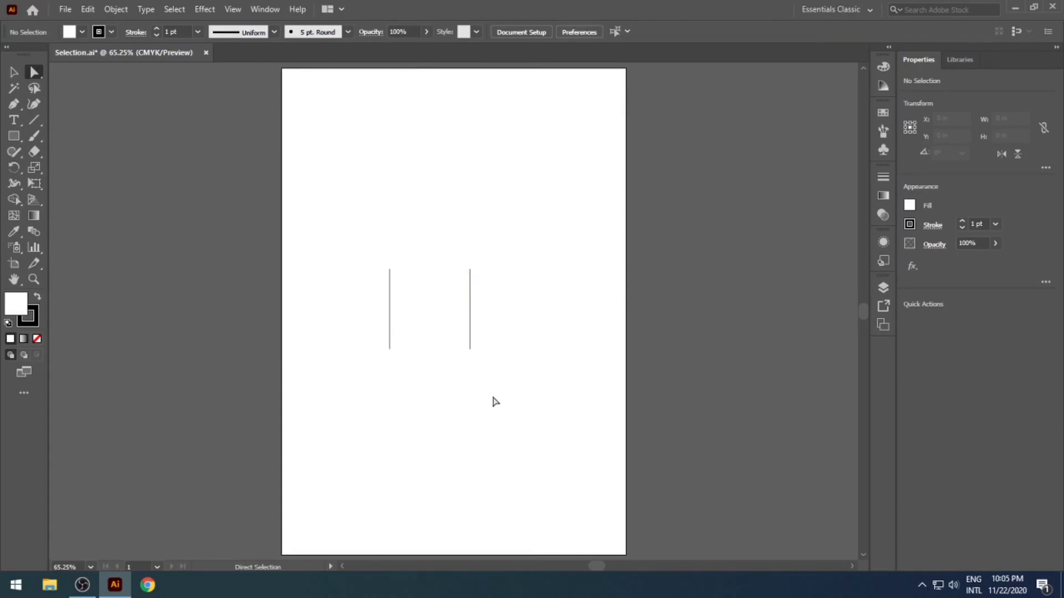
pyautogui.hotkey('ctrl', 'z')
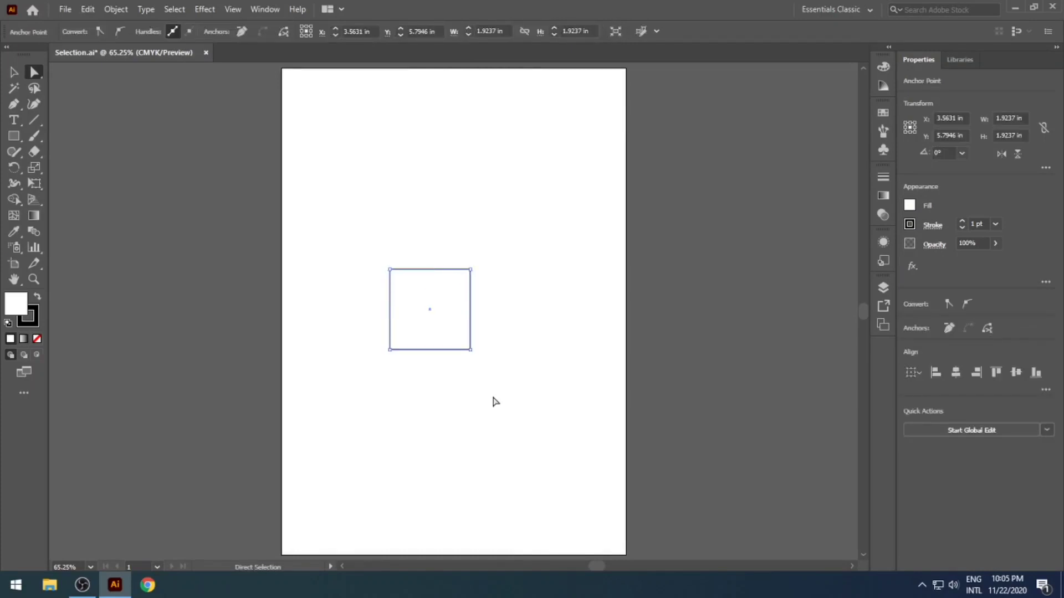
pyautogui.click(495, 401)
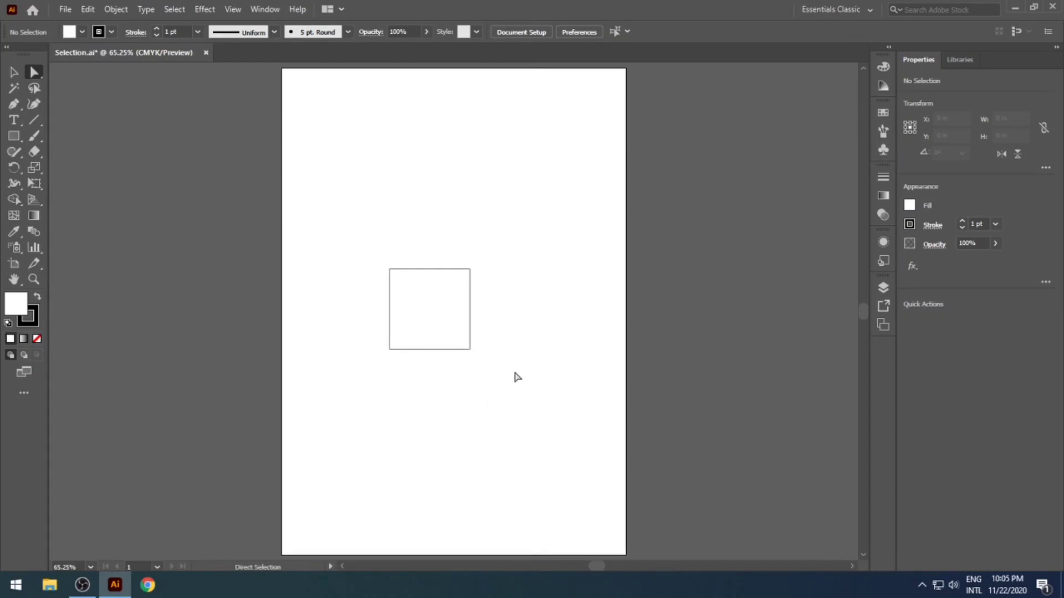
# Try rounding only the square's upper-right corner to a radius of about 0.4 in, and deselect
pyautogui.click(470, 270)
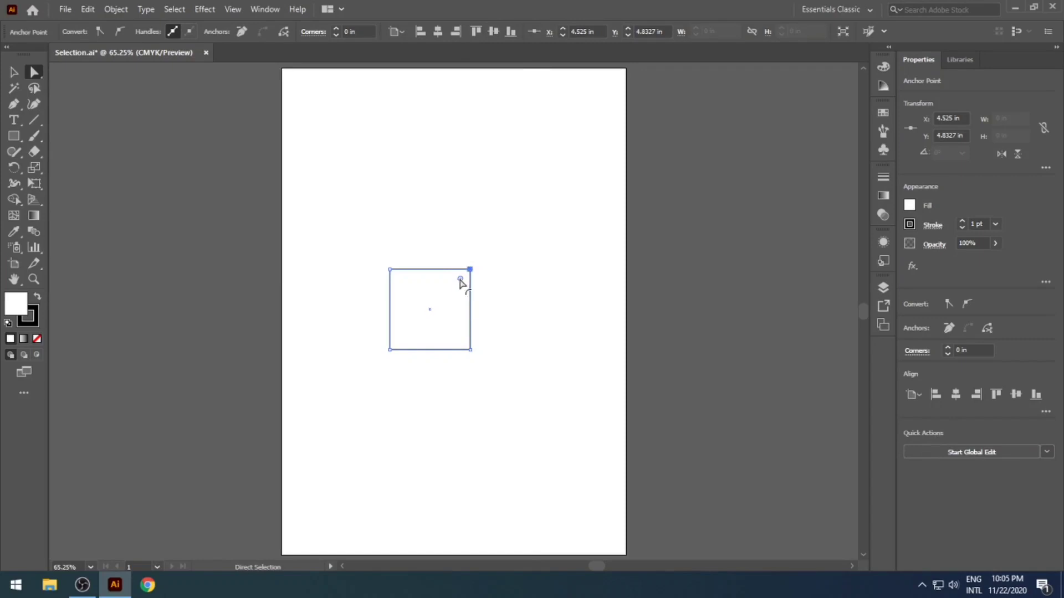
pyautogui.click(517, 301)
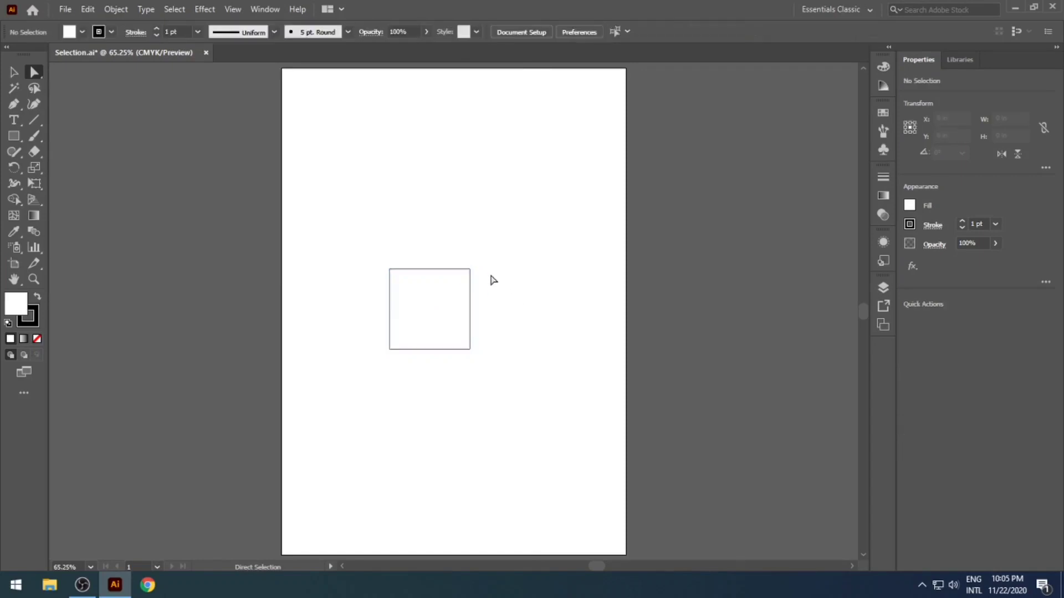
pyautogui.click(470, 271)
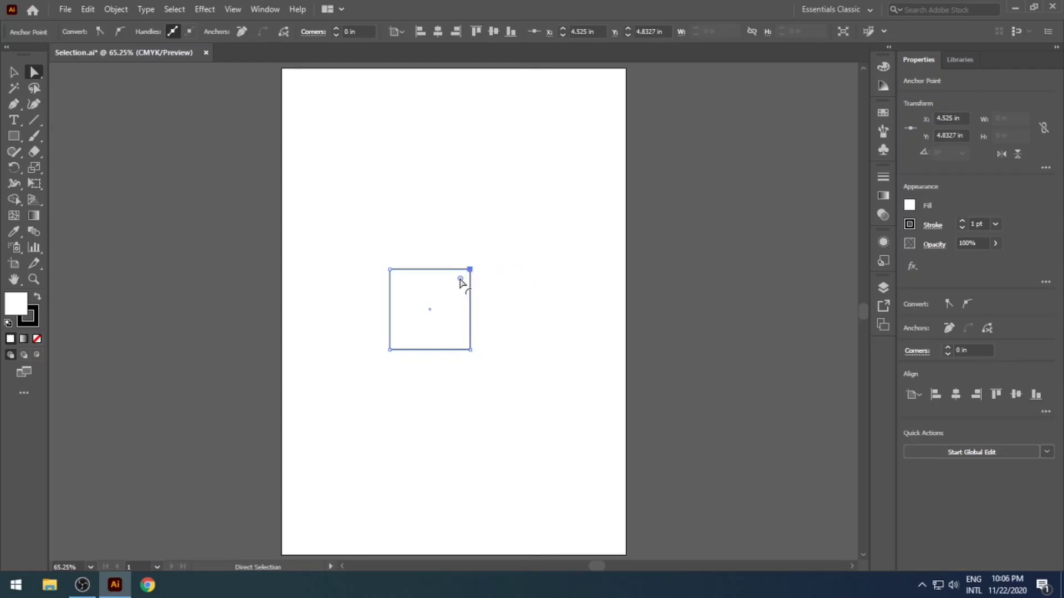
pyautogui.moveTo(460, 280); pyautogui.dragTo(449, 288)
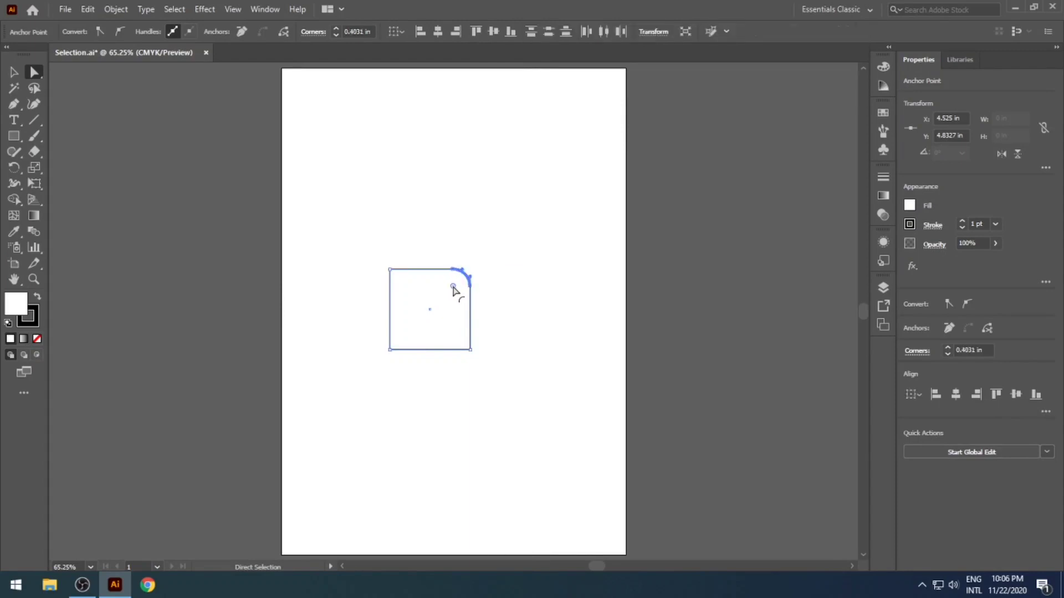
pyautogui.click(496, 314)
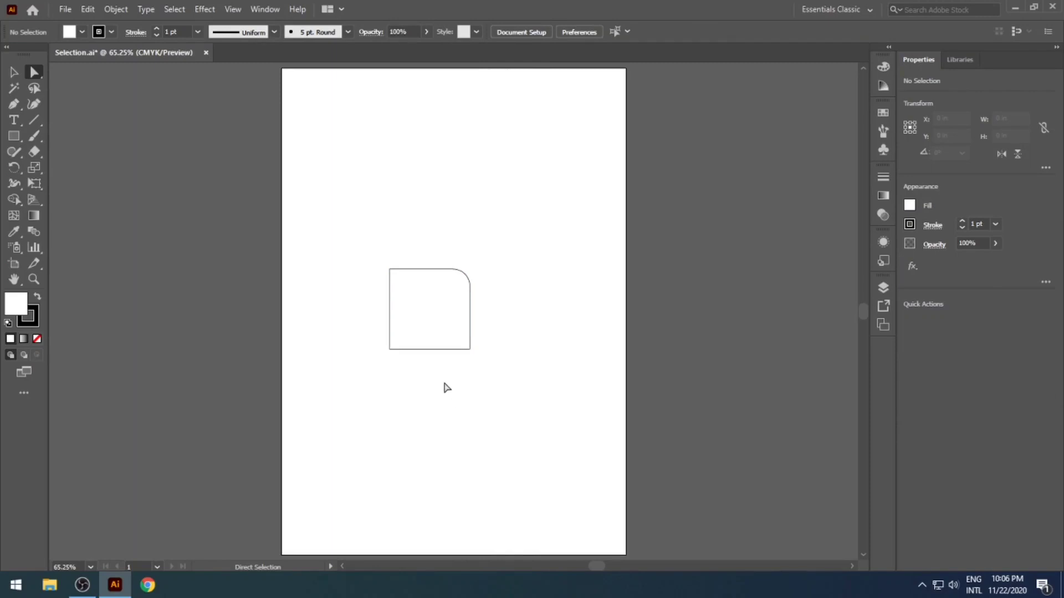
# Try rounding the square's lower-left corner with its live corner widget, and deselect
pyautogui.click(389, 349)
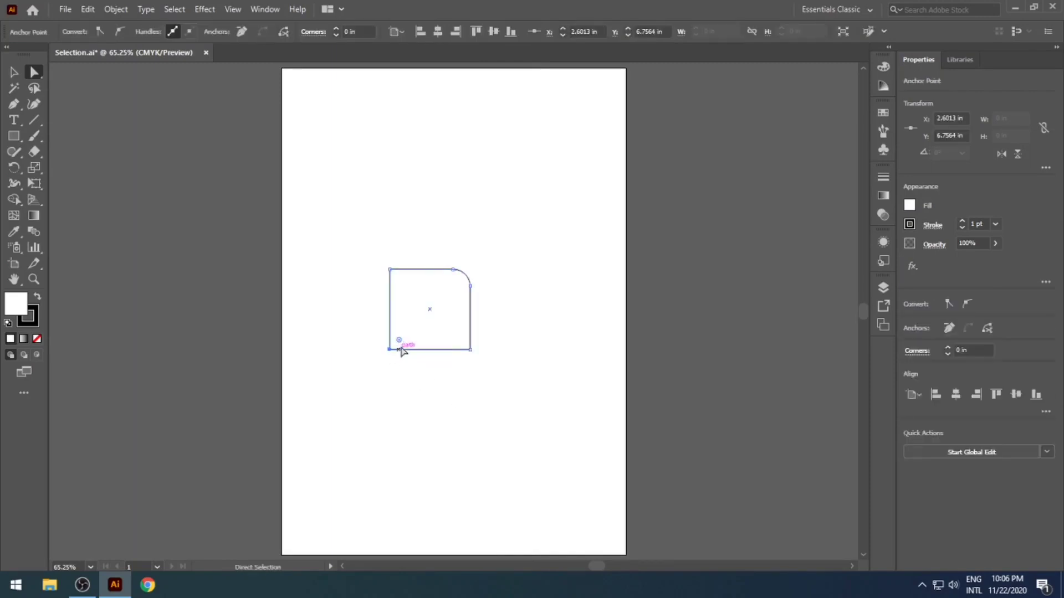
pyautogui.moveTo(401, 339); pyautogui.dragTo(414, 348)
pyautogui.click(448, 411)
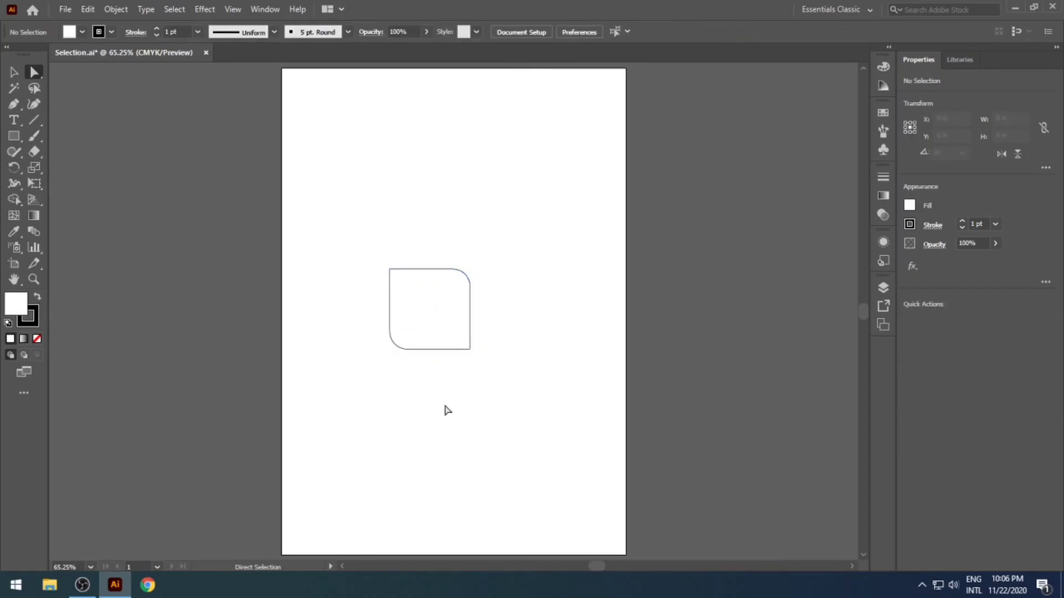
# Try rounding the square's lower-right corner to about 0.35 in, and undo all three corner roundings
pyautogui.click(470, 350)
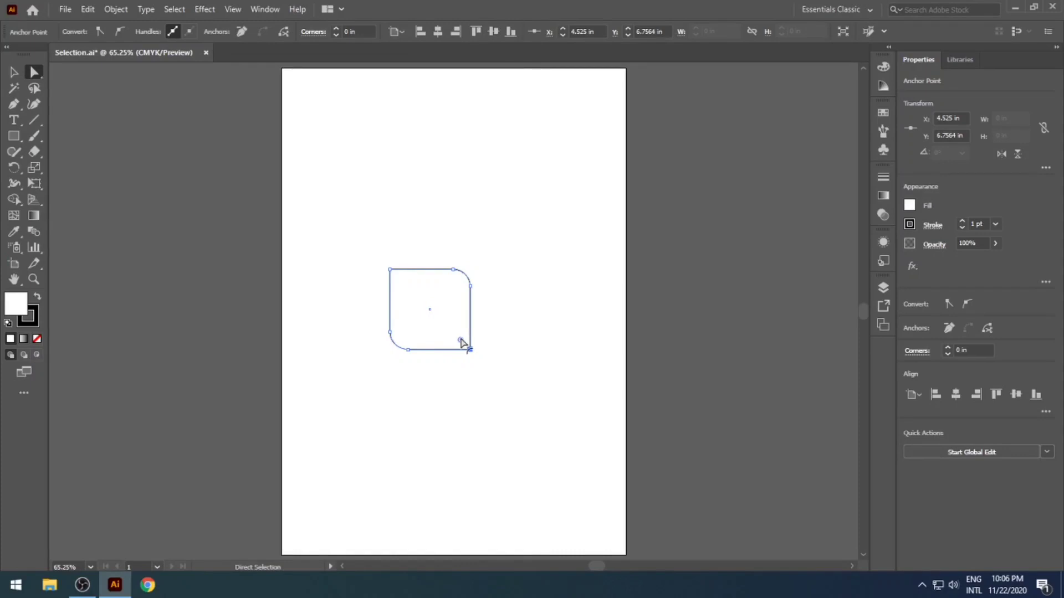
pyautogui.moveTo(461, 340); pyautogui.dragTo(456, 338)
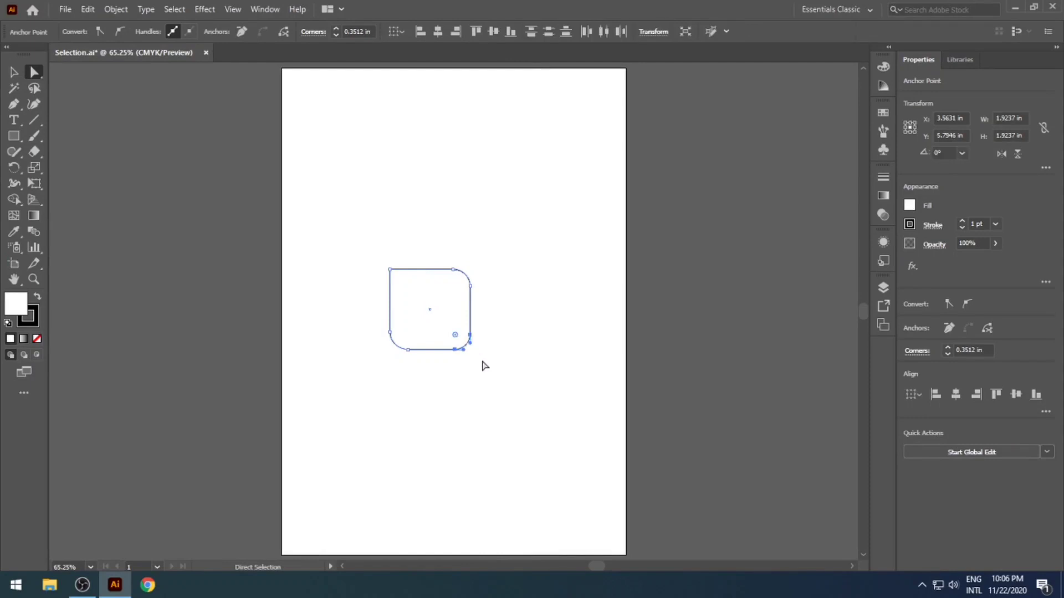
pyautogui.click(484, 363)
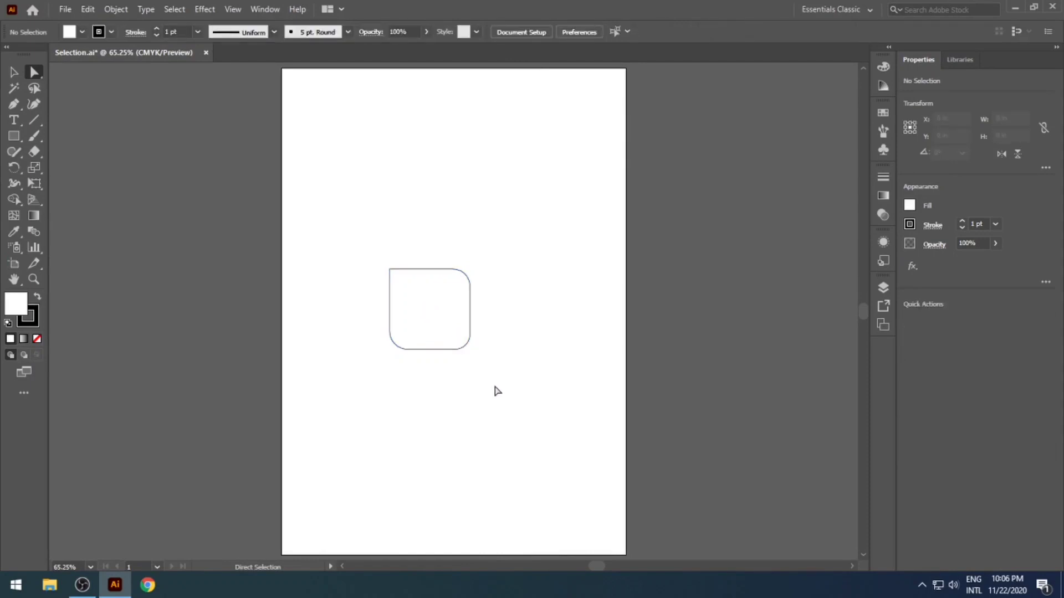
pyautogui.hotkey('ctrl', 'z')
pyautogui.hotkey('ctrl', 'z')
pyautogui.hotkey('ctrl', 'z')
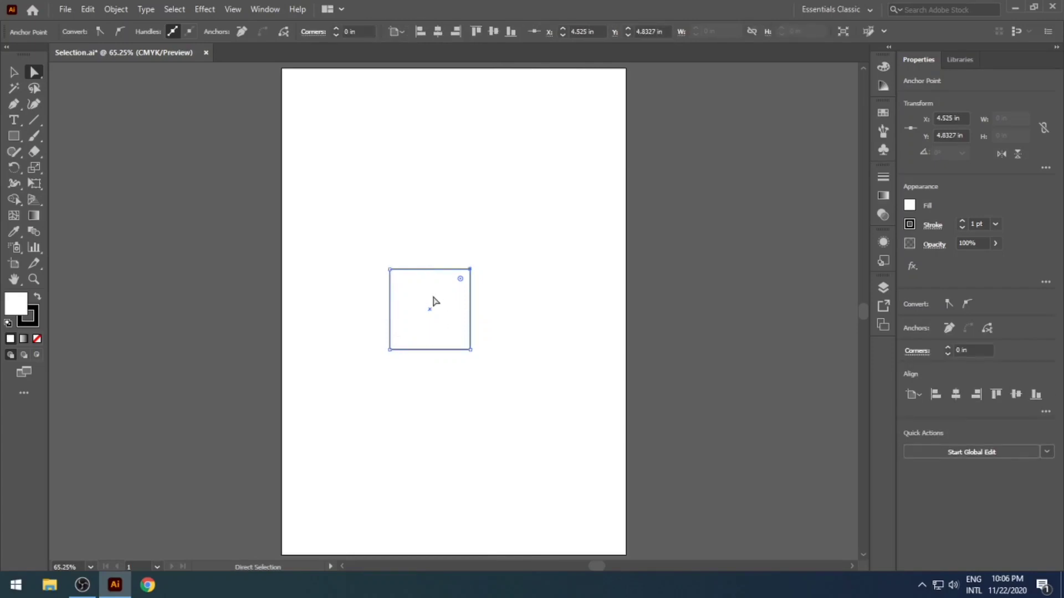
# Try rounding the upper-right corner to about 0.46 in, pull it back to a sharp corner, and deselect
pyautogui.moveTo(461, 278); pyautogui.dragTo(451, 294)
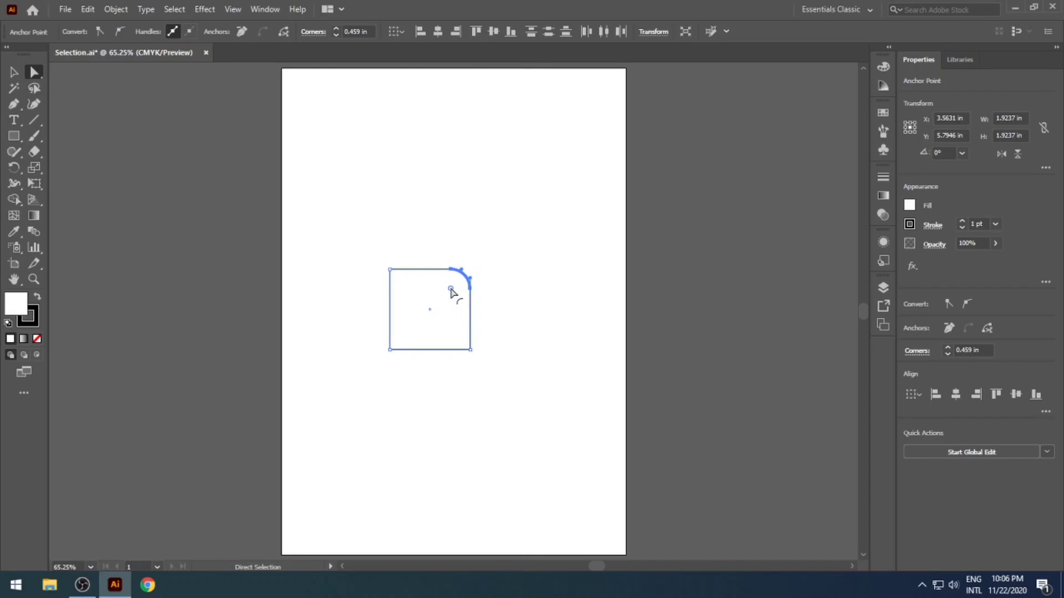
pyautogui.moveTo(451, 289); pyautogui.dragTo(478, 281)
pyautogui.click(492, 296)
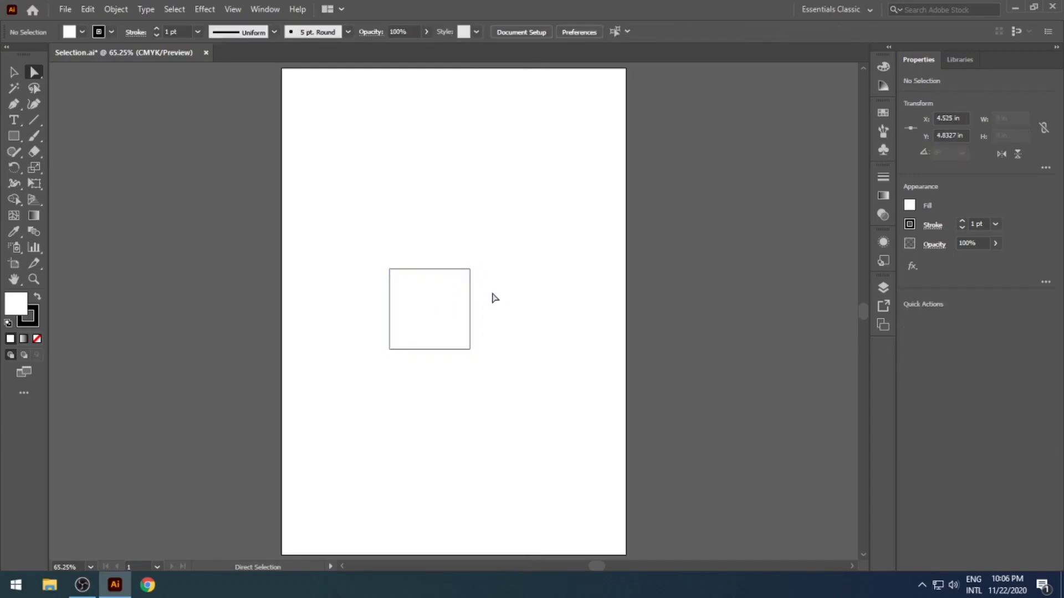
# Select the square's lower-right anchor point and its top edge separately to compare the options offered for each
pyautogui.click(472, 350)
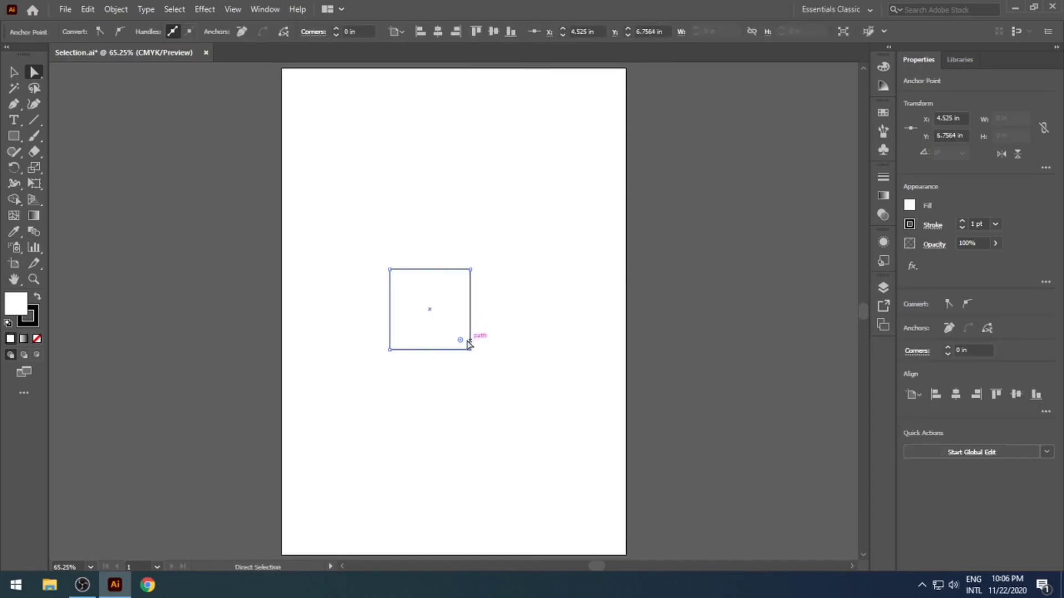
pyautogui.click(475, 371)
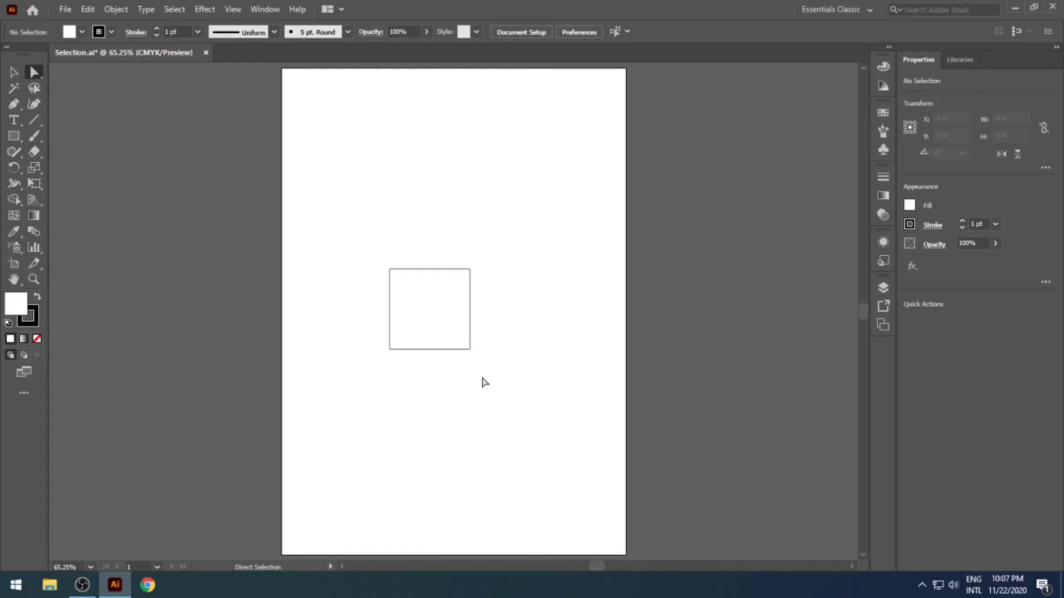
pyautogui.click(441, 270)
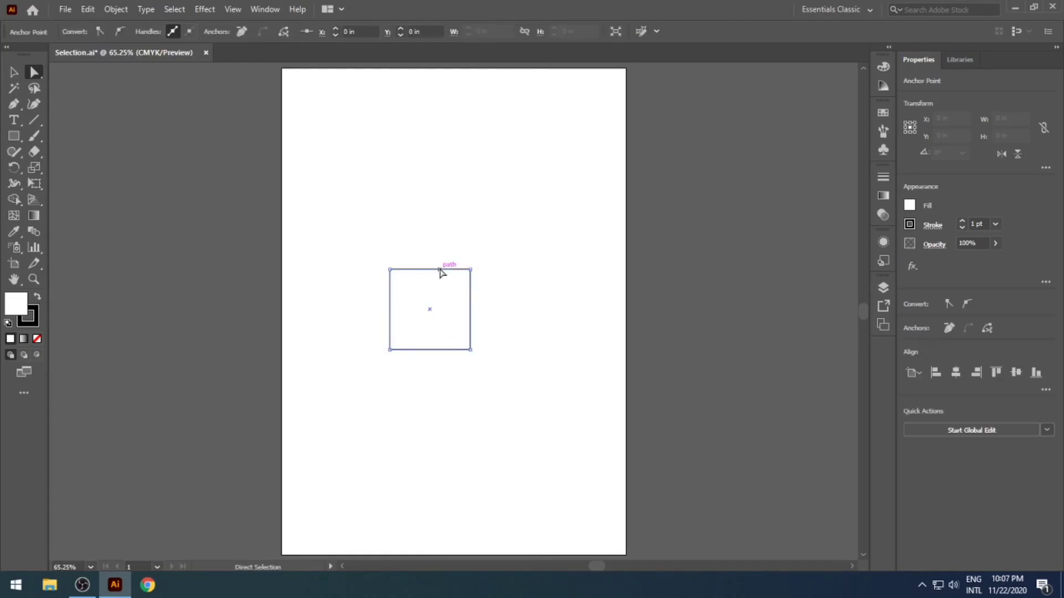
# Select the square's upper-left anchor point and the whole square in turn to examine the anchor conversion options, and clear the selection
pyautogui.click(390, 270)
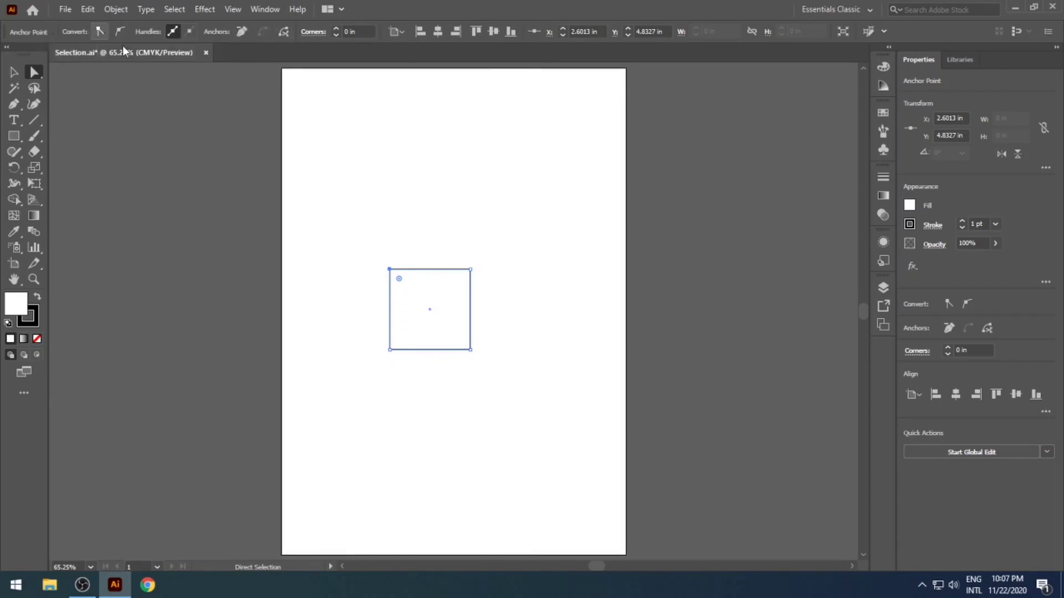
pyautogui.click(423, 261)
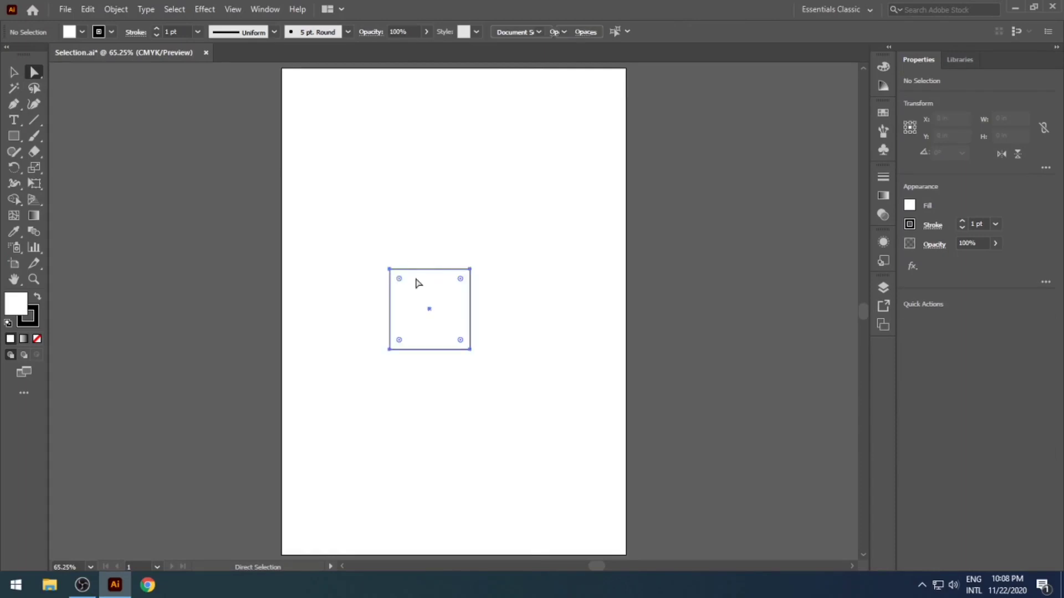
pyautogui.click(418, 283)
pyautogui.click(565, 318)
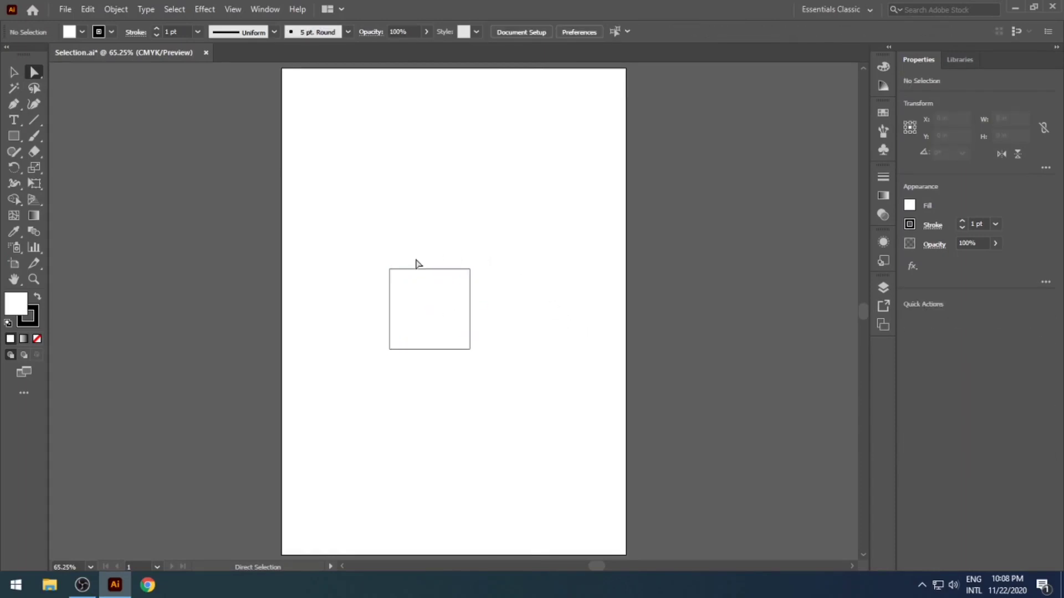
pyautogui.click(390, 270)
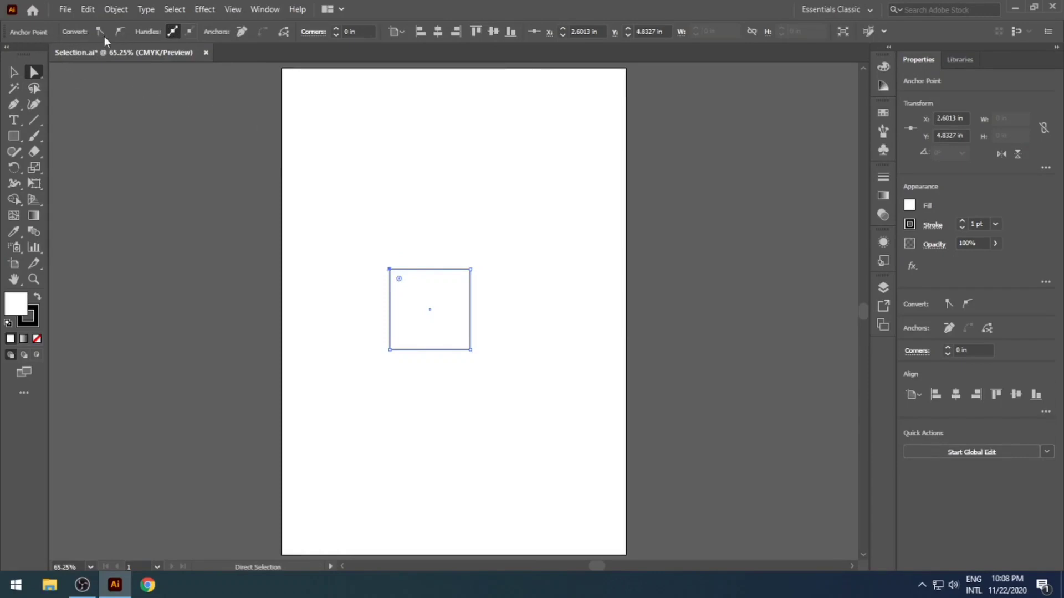
pyautogui.click(401, 207)
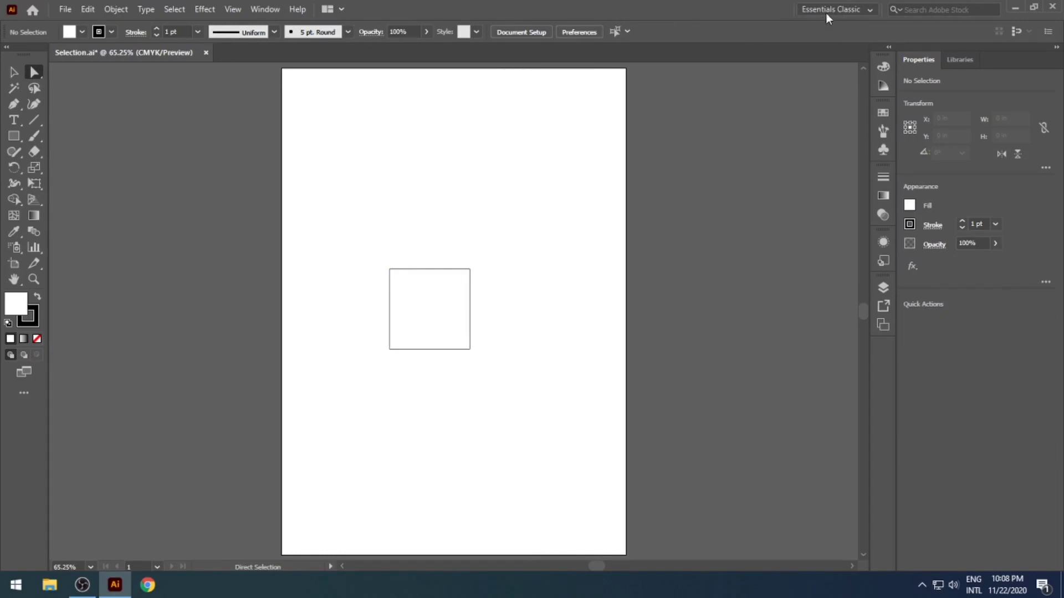
# Switch to the Essentials workspace and select the square's upper-left anchor point to check which anchor options it offers
pyautogui.click(854, 11)
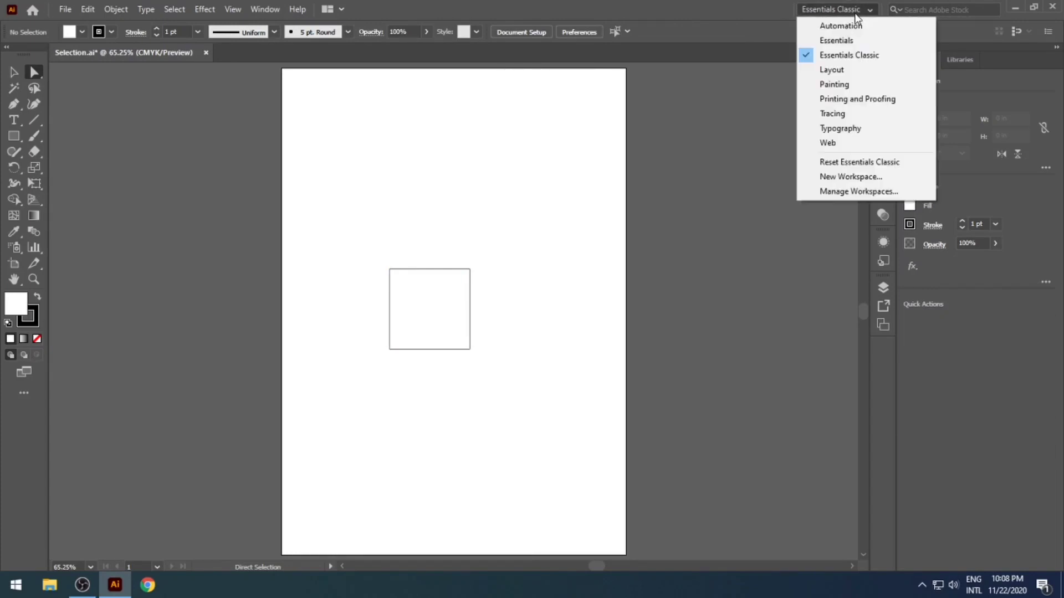
pyautogui.click(848, 41)
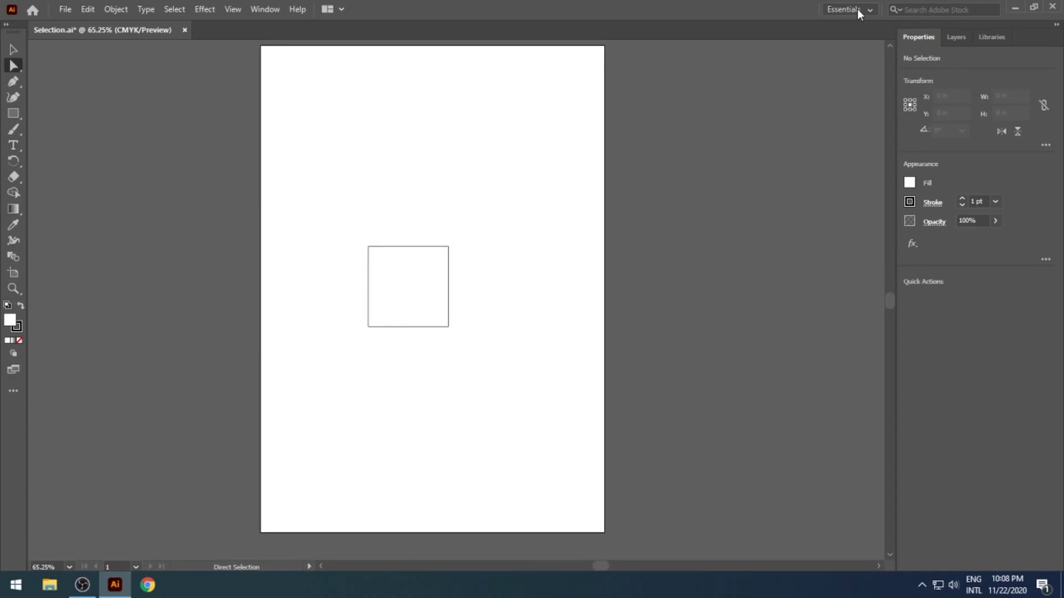
pyautogui.moveTo(369, 247); pyautogui.dragTo(368, 248)
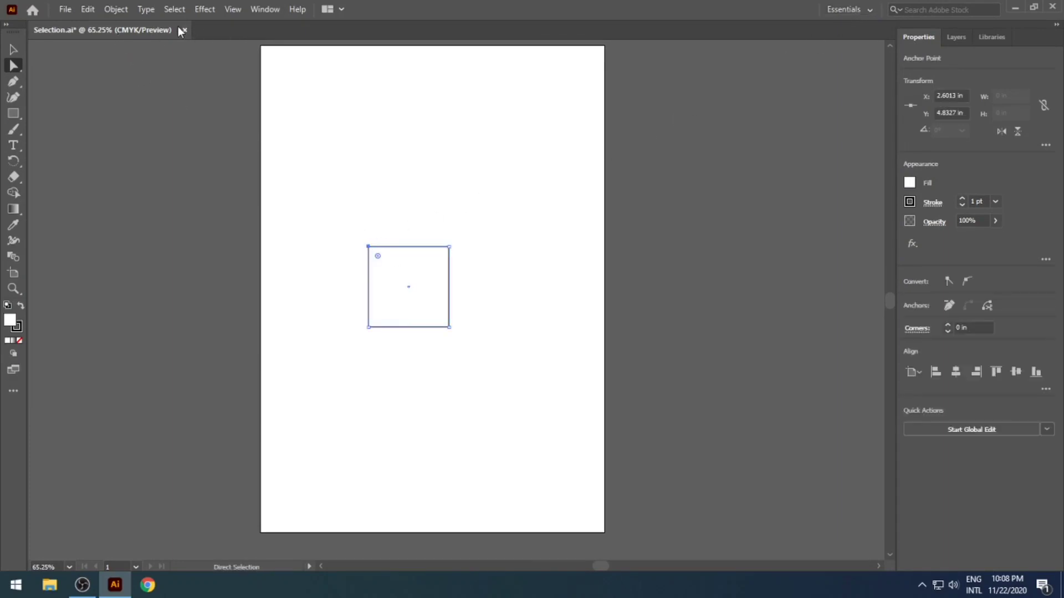
# Return to the Essentials Classic workspace, clear the selection, and reselect the square's upper-left anchor point
pyautogui.click(871, 11)
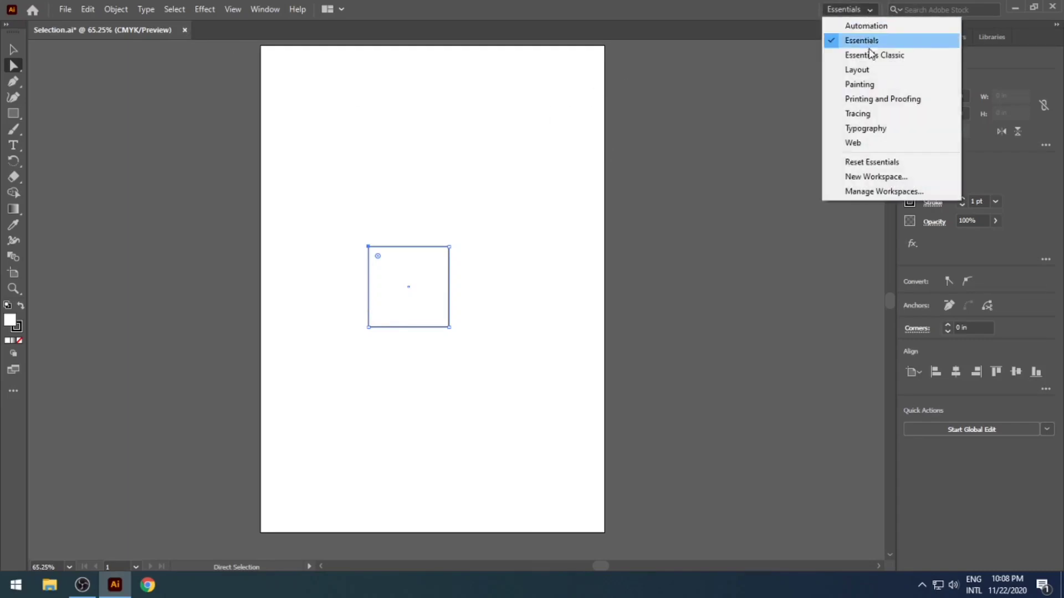
pyautogui.click(863, 59)
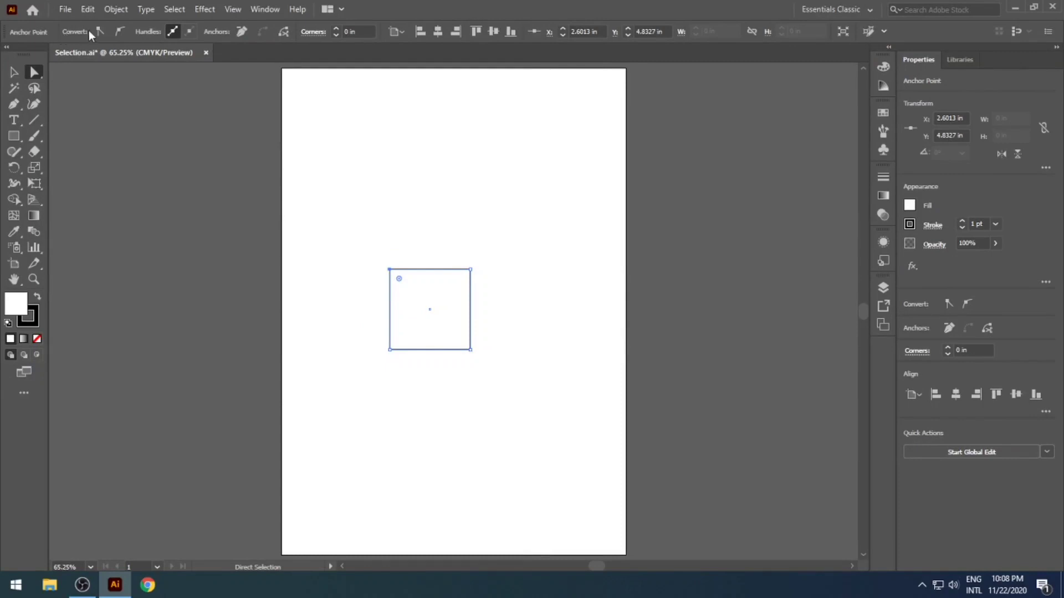
pyautogui.click(412, 241)
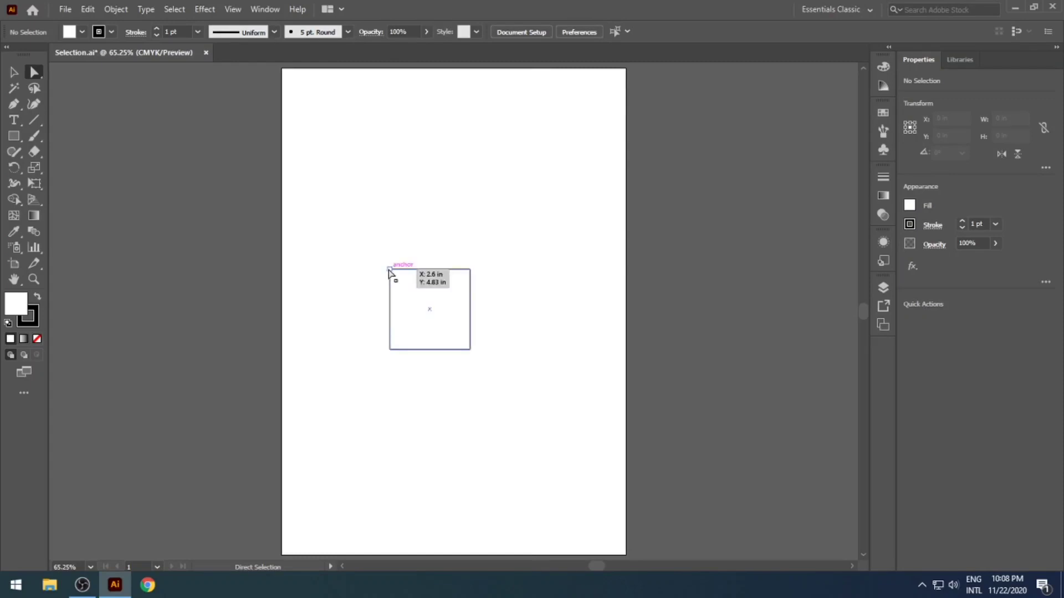
pyautogui.click(389, 270)
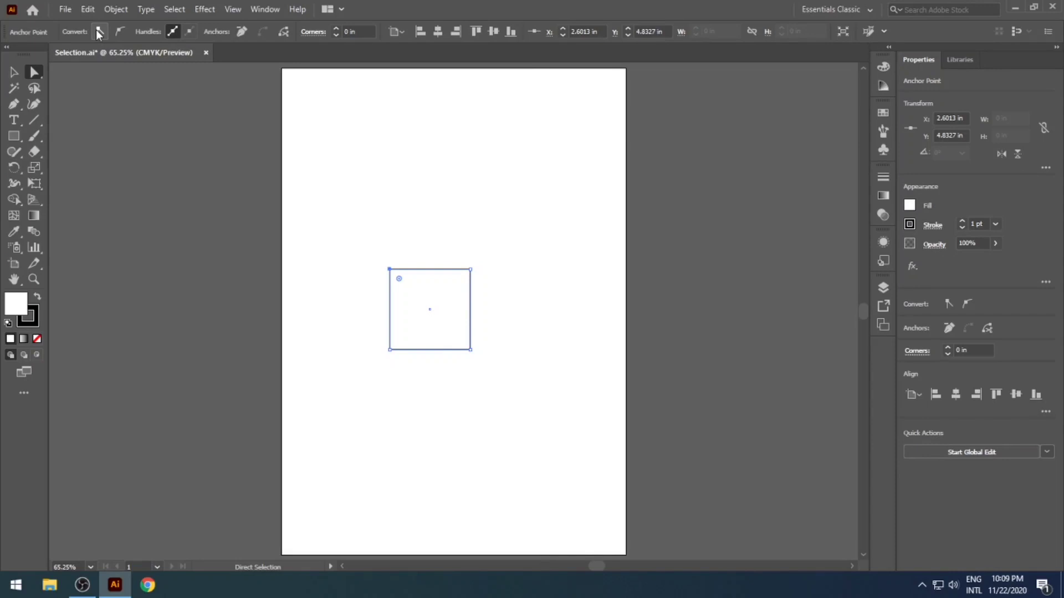
# Convert the square's upper-left anchor point to smooth
pyautogui.click(99, 32)
pyautogui.click(391, 271)
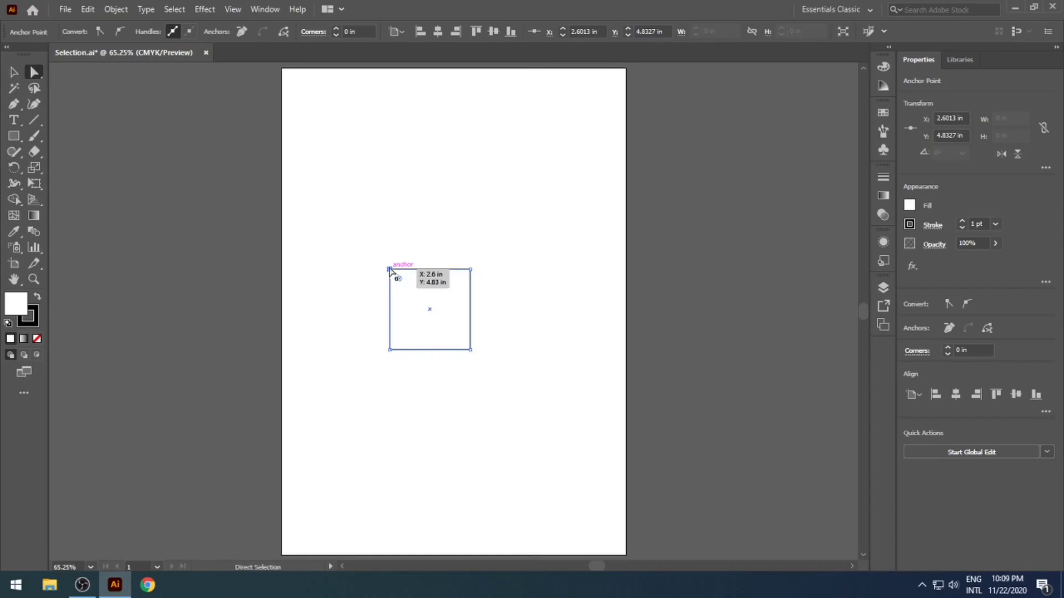
pyautogui.click(120, 31)
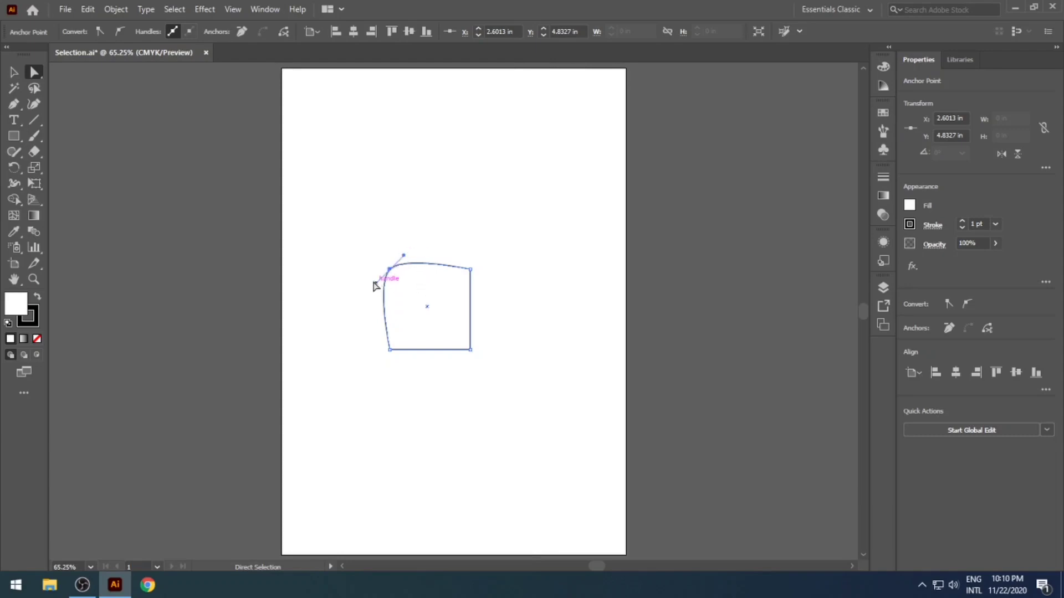
# Reshape the smoothed upper-left corner with its two direction handles, and undo both handle adjustments
pyautogui.moveTo(375, 284); pyautogui.dragTo(393, 293)
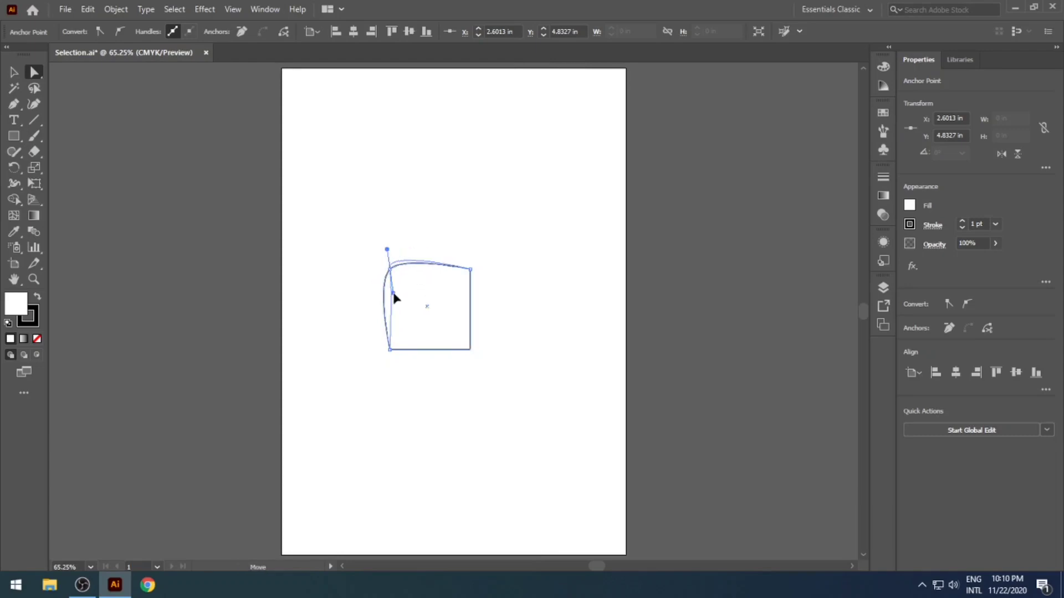
pyautogui.moveTo(386, 251); pyautogui.dragTo(409, 271)
pyautogui.hotkey('ctrl', 'z')
pyautogui.hotkey('ctrl', 'z')
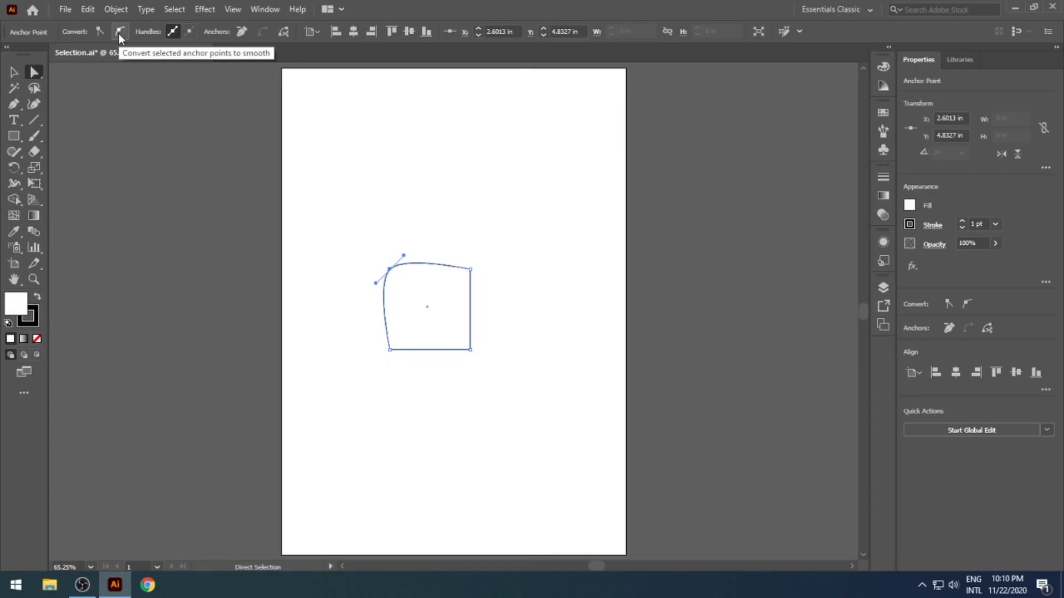
# Convert the upper-left anchor point to a corner and back to smooth, with handles shown for multiple selected anchor points
pyautogui.click(390, 270)
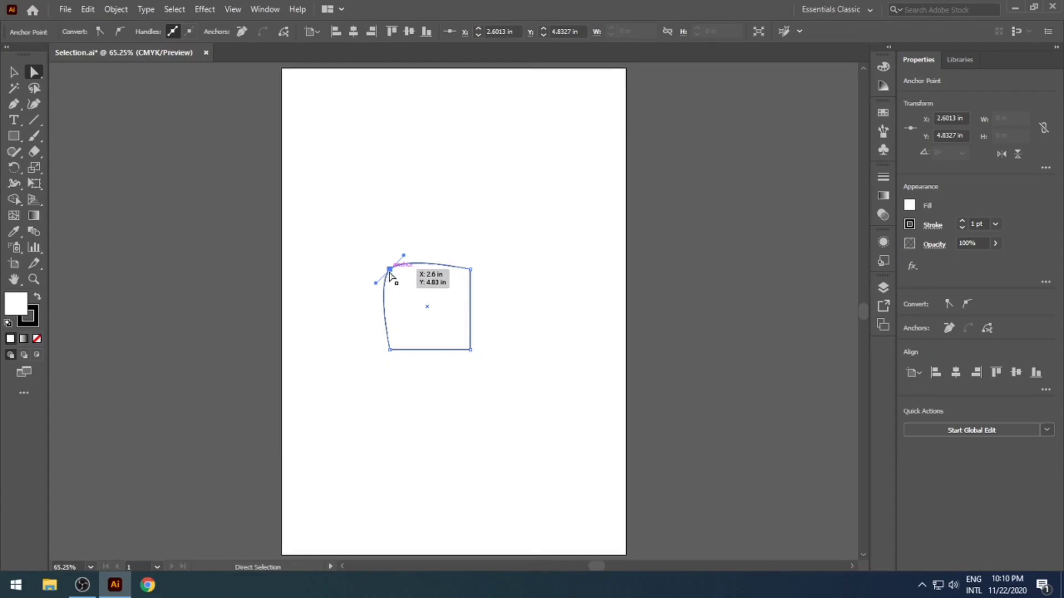
pyautogui.click(99, 31)
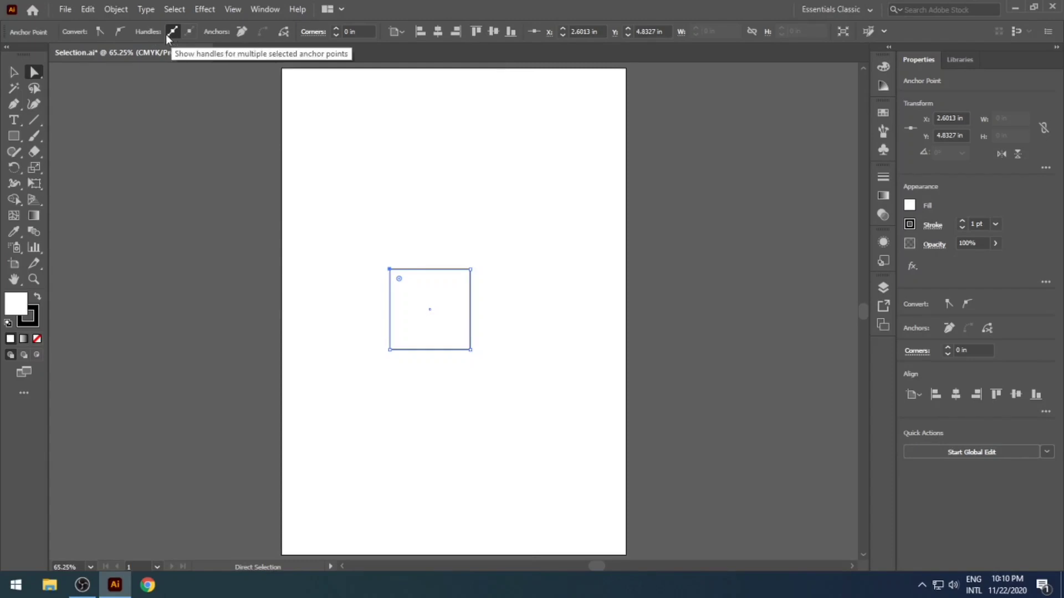
pyautogui.click(120, 32)
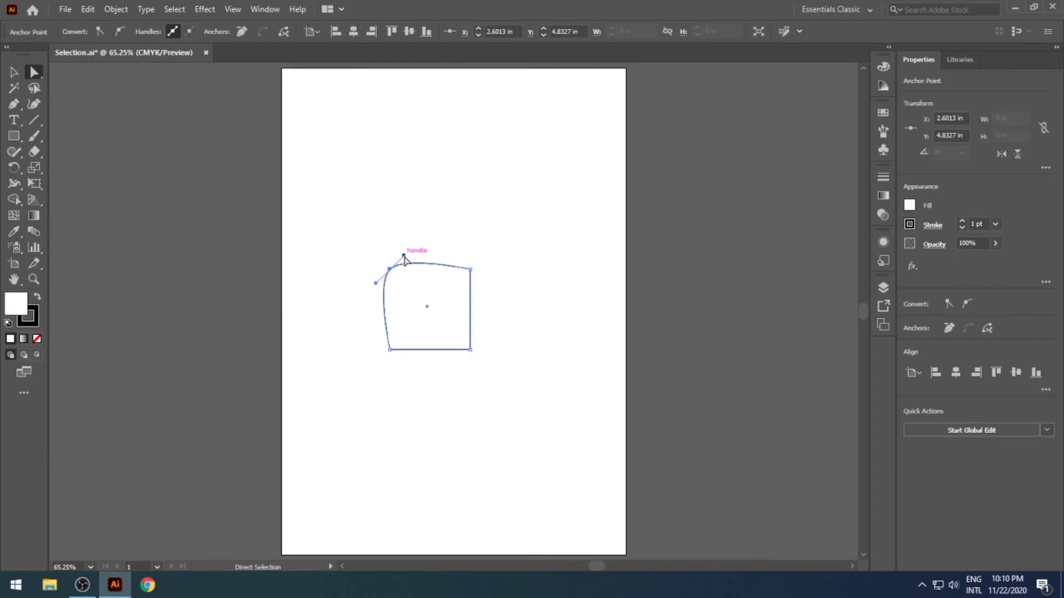
pyautogui.click(172, 32)
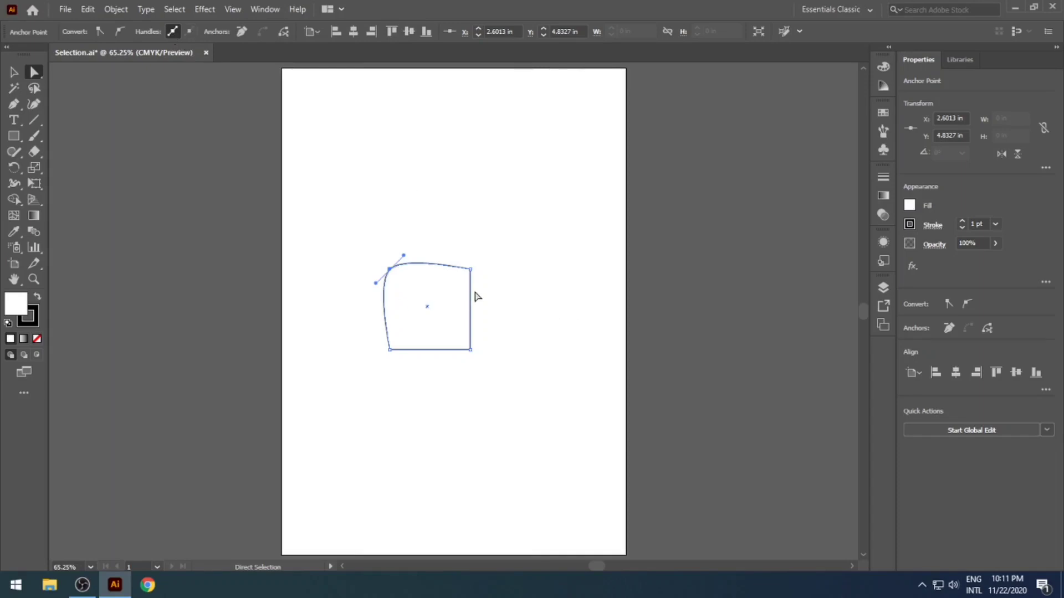
# Select the shape's upper-right anchor point, clear the selection, and undo the smooth conversion of the upper-left corner
pyautogui.click(471, 269)
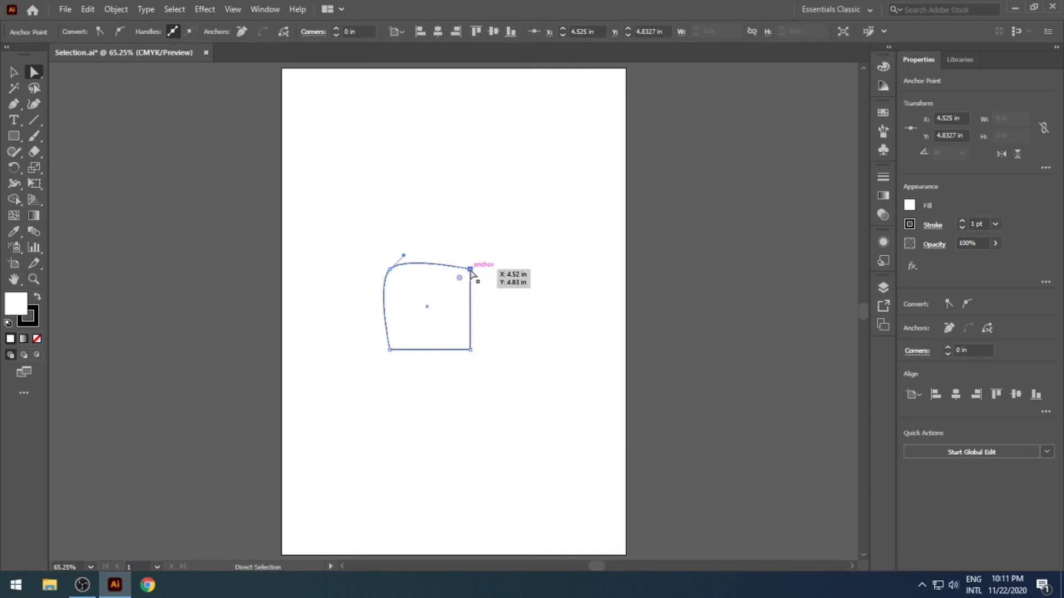
pyautogui.hotkey('ctrl', 'shift', 'a')
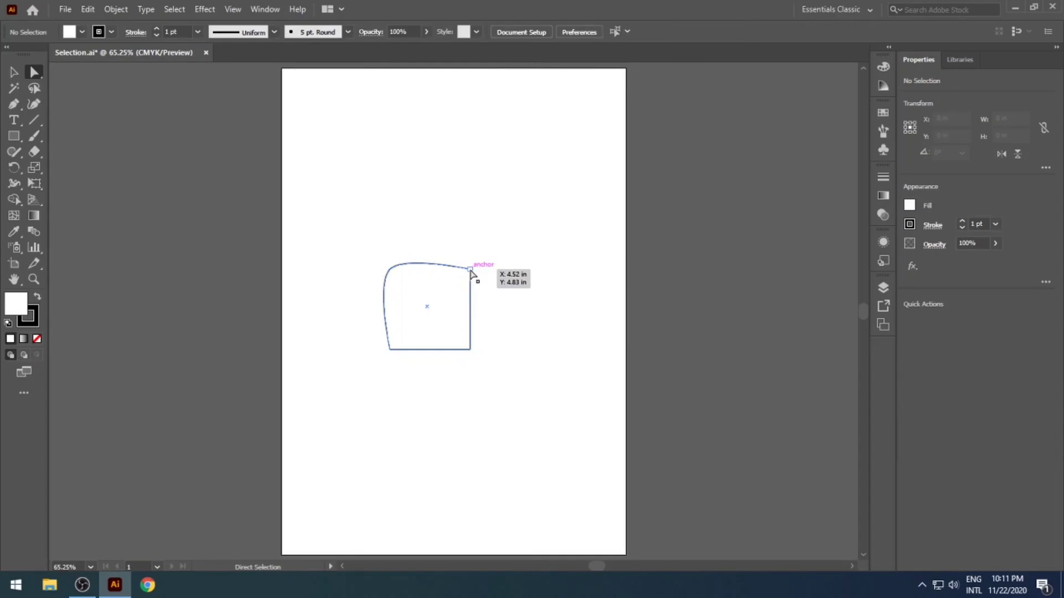
pyautogui.hotkey('ctrl', 'z')
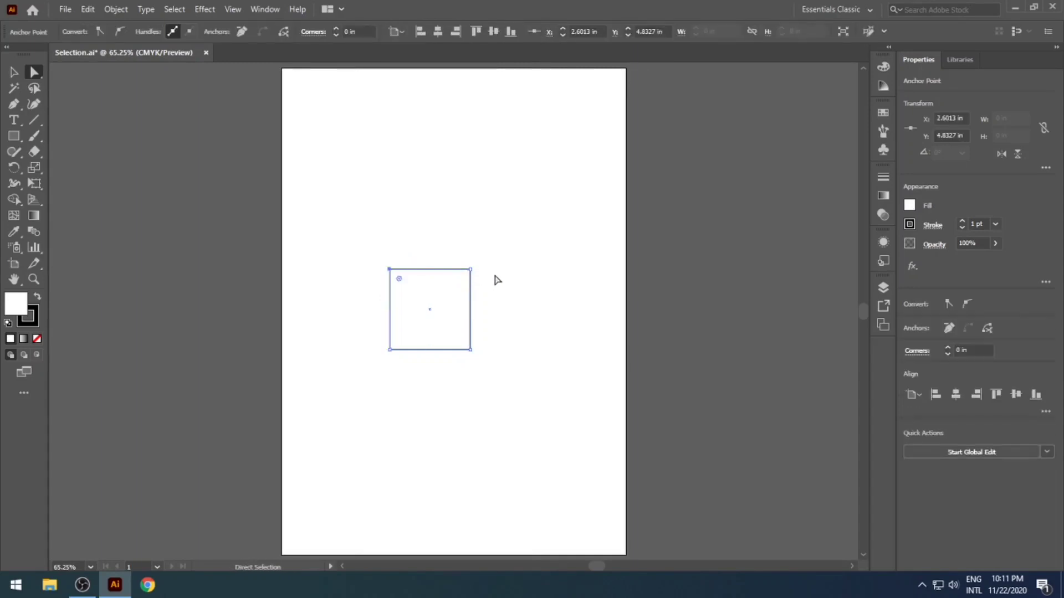
# Convert the square's two upper anchor points to smooth and toggle the handle display for multiple selected points, ending with handles hidden
pyautogui.moveTo(374, 239); pyautogui.dragTo(479, 290)
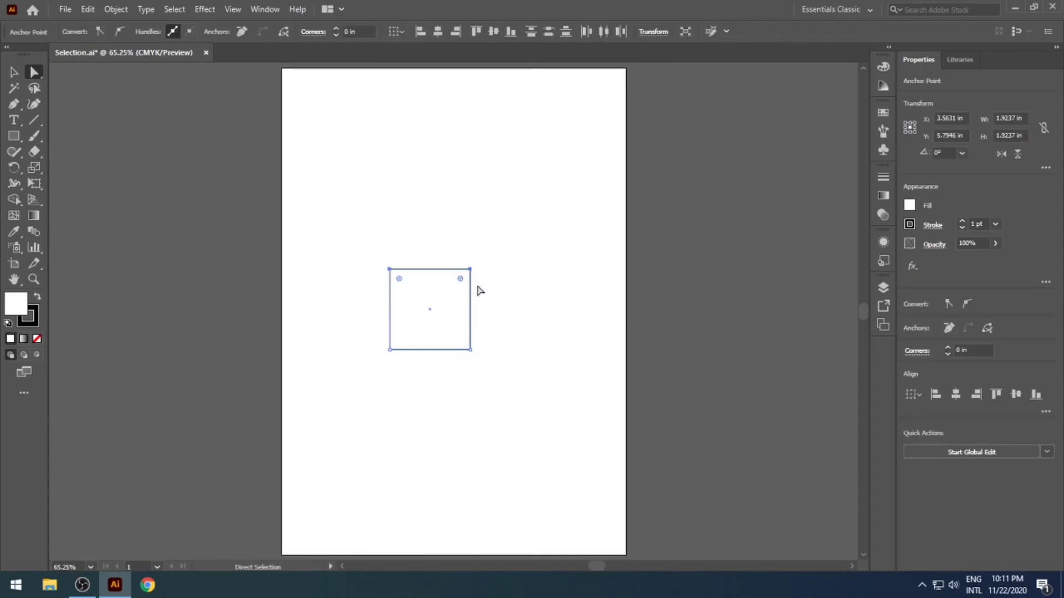
pyautogui.click(122, 31)
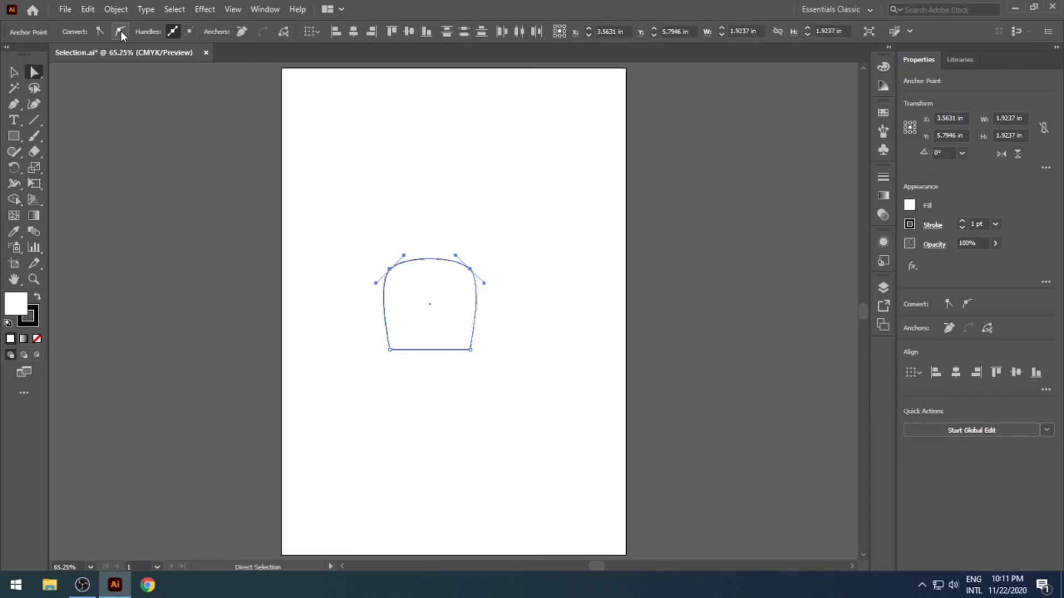
pyautogui.click(188, 31)
pyautogui.click(175, 32)
pyautogui.click(190, 33)
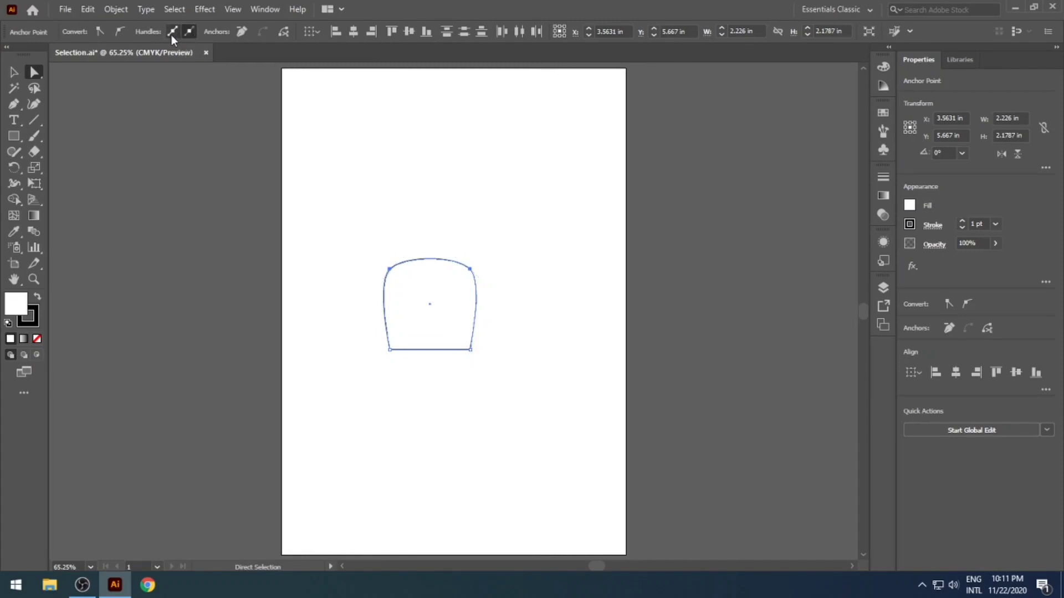
pyautogui.click(171, 34)
pyautogui.click(188, 31)
# Undo the smoothing of both upper points, convert the upper-left anchor point to a corner, and clear the selection
pyautogui.press('ctrl')
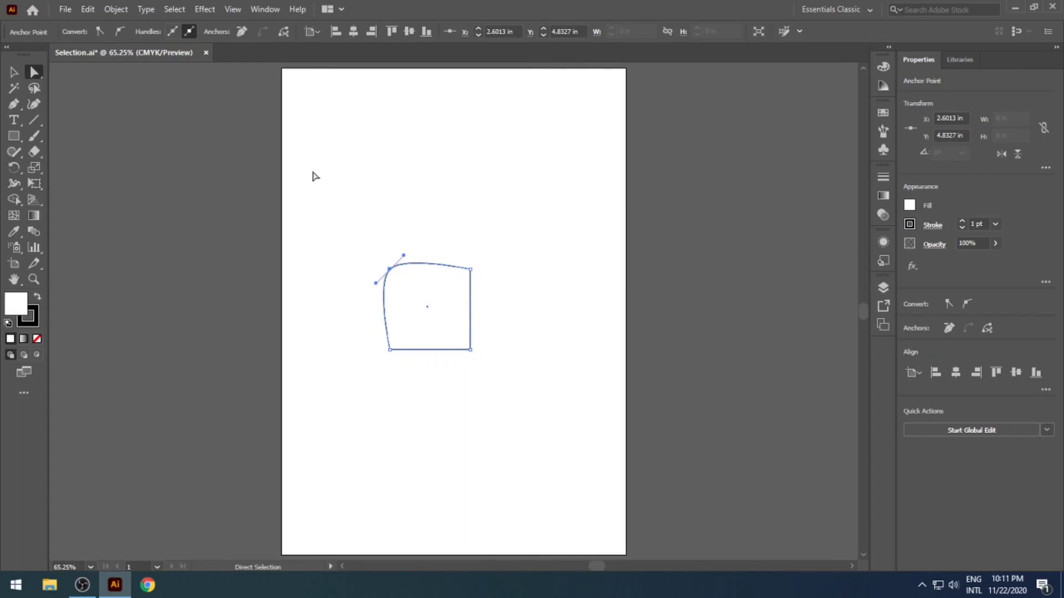
pyautogui.click(100, 32)
pyautogui.click(352, 149)
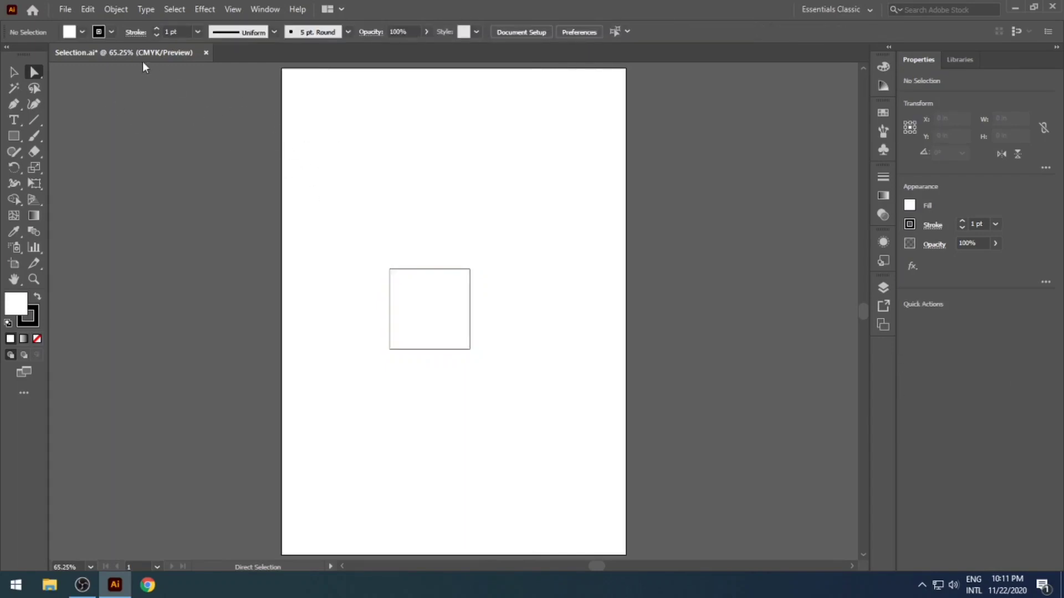
# Convert both upper anchor points of the square to smooth again and show handles for multiple selected anchor points
pyautogui.moveTo(372, 239); pyautogui.dragTo(487, 285)
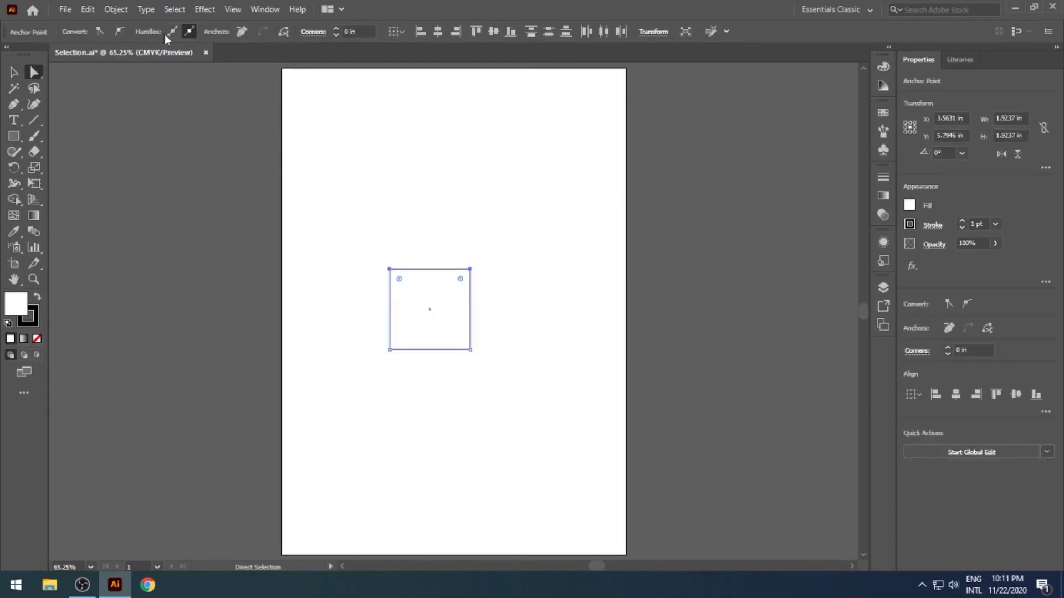
pyautogui.click(120, 32)
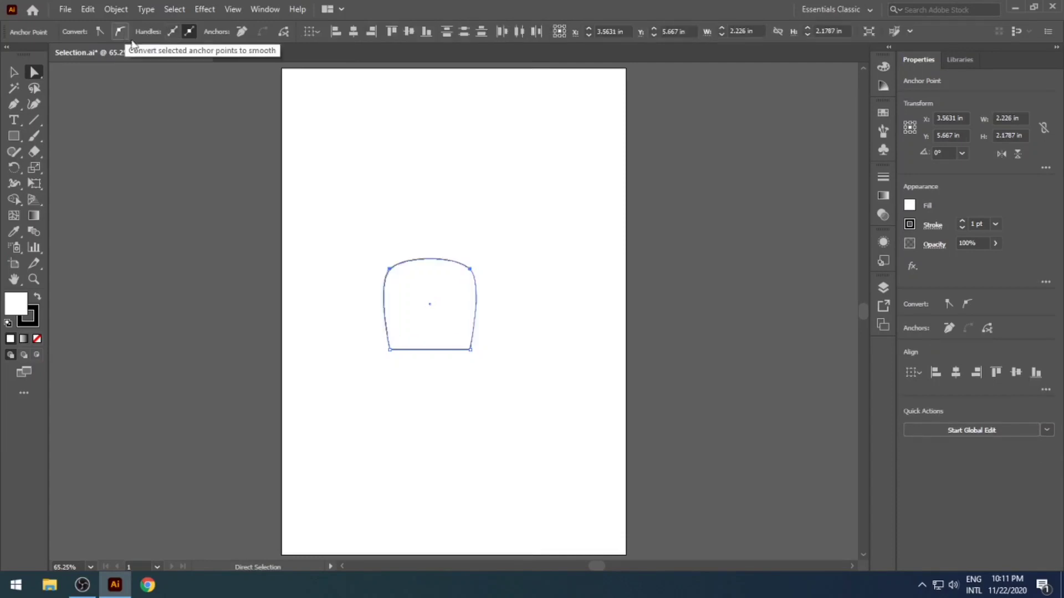
pyautogui.moveTo(349, 223); pyautogui.dragTo(497, 290)
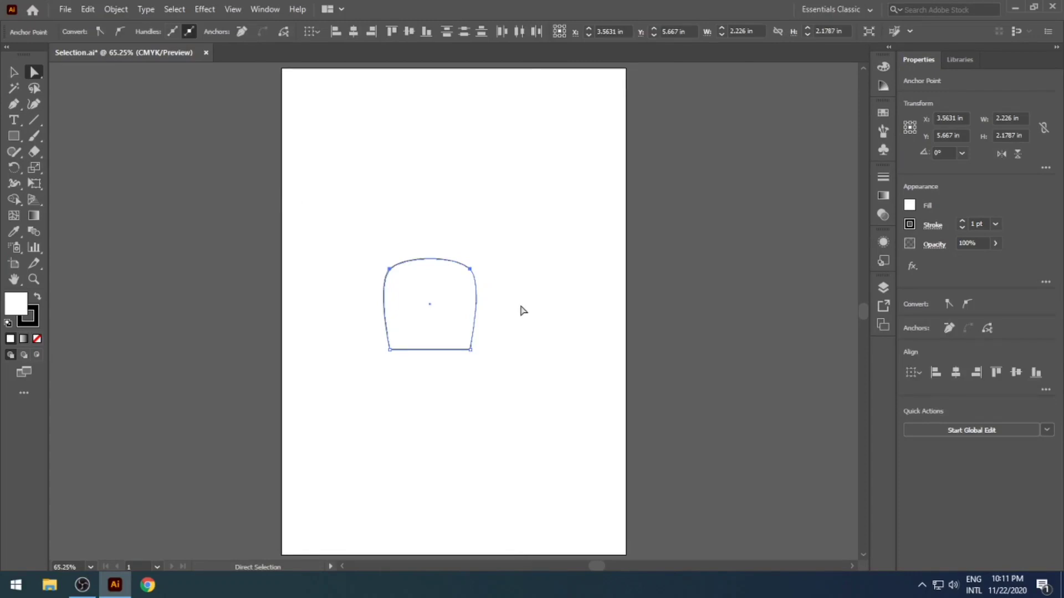
pyautogui.click(173, 33)
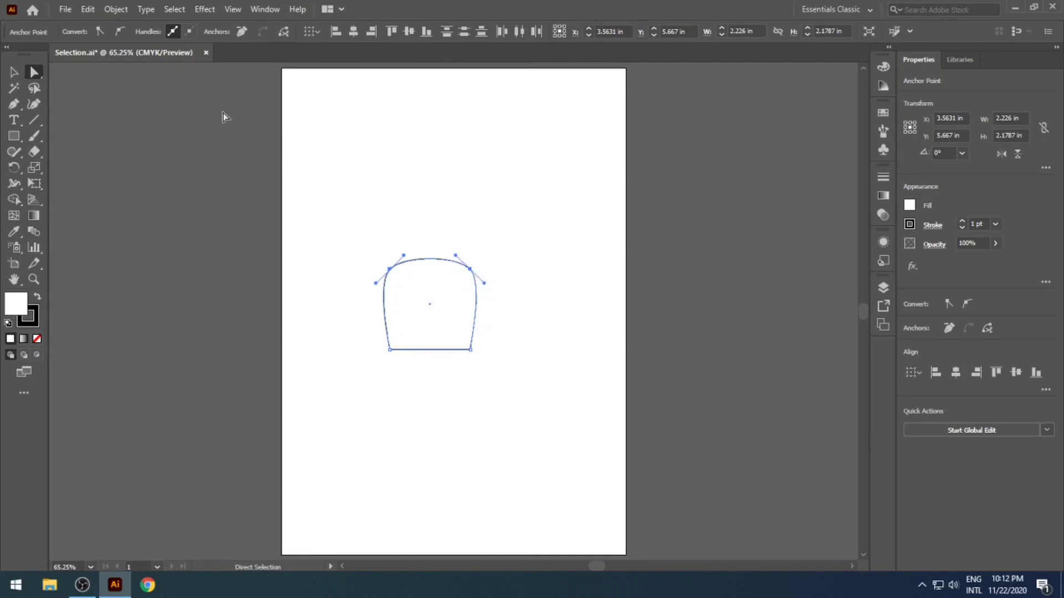
# Undo the smoothing of the two upper anchor points and clear the selection
pyautogui.hotkey('ctrl', 'z')
pyautogui.hotkey('ctrl', 'z')
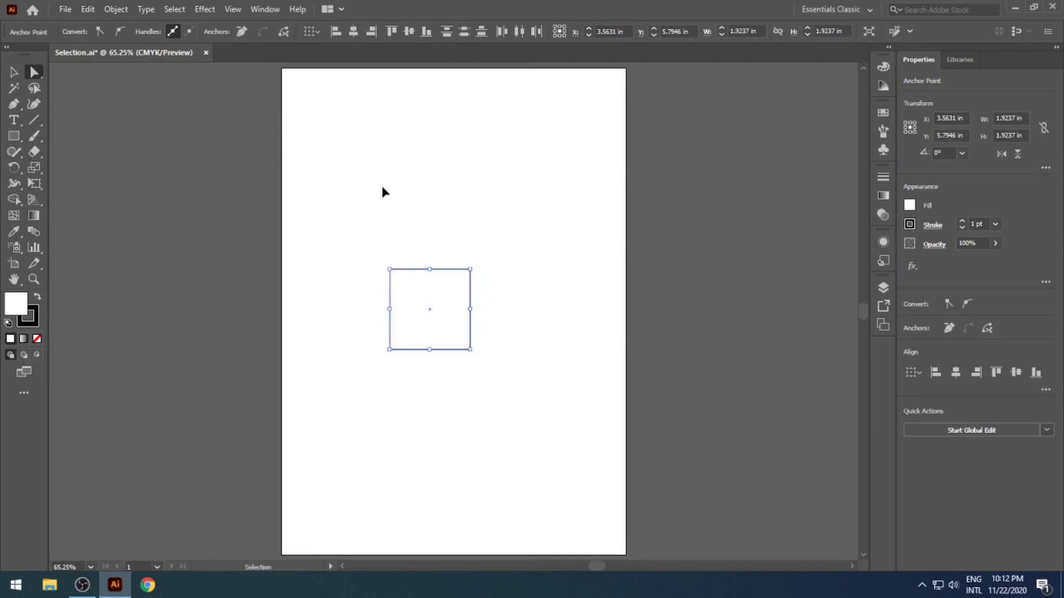
pyautogui.hotkey('ctrl', 'z')
pyautogui.click(395, 198)
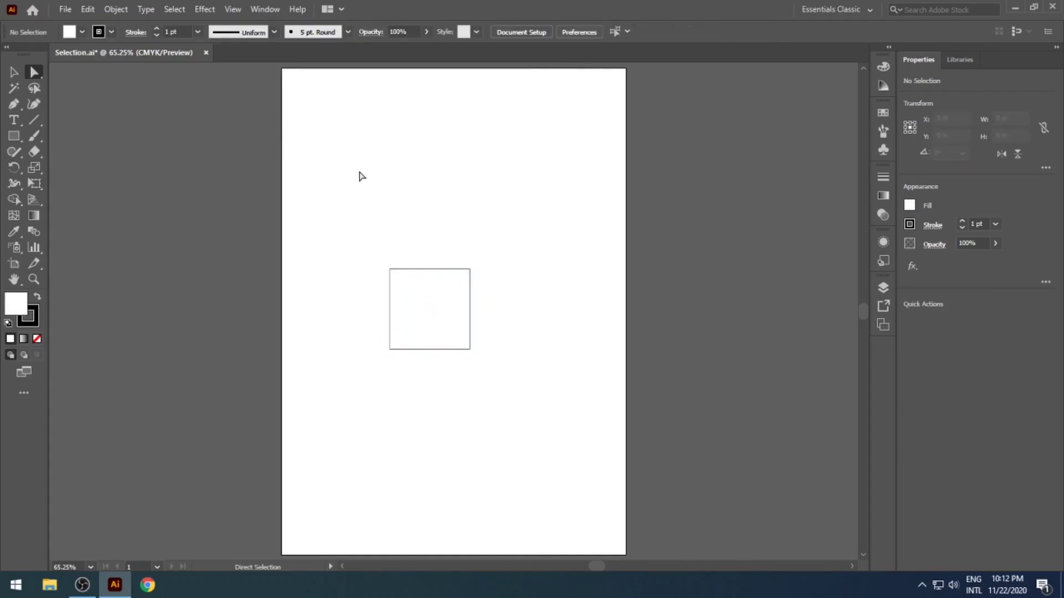
# Remove the square's upper-left anchor point, clear the selection, and undo the removal
pyautogui.click(391, 270)
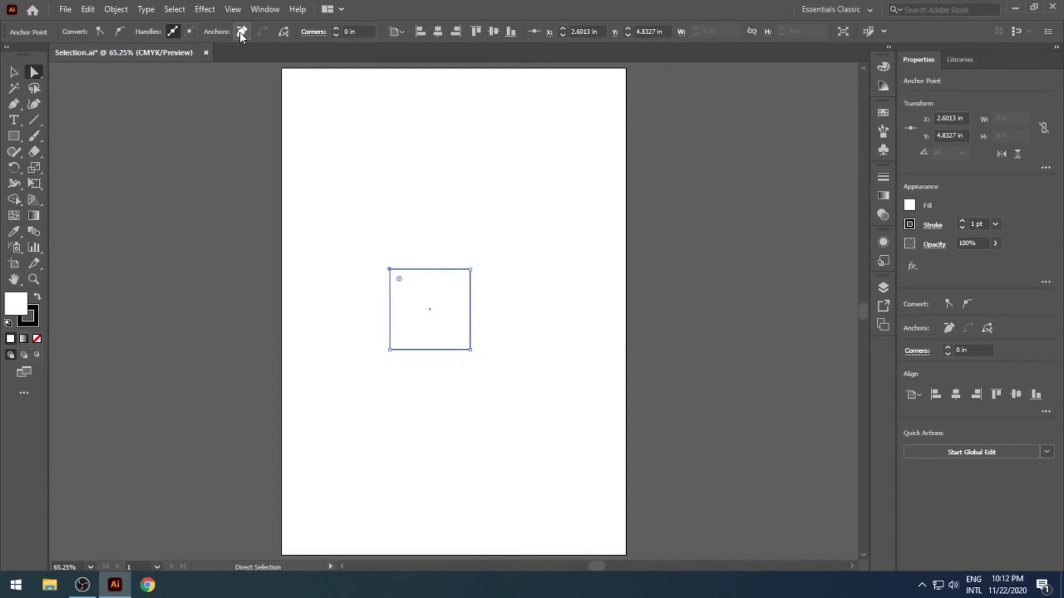
pyautogui.click(240, 32)
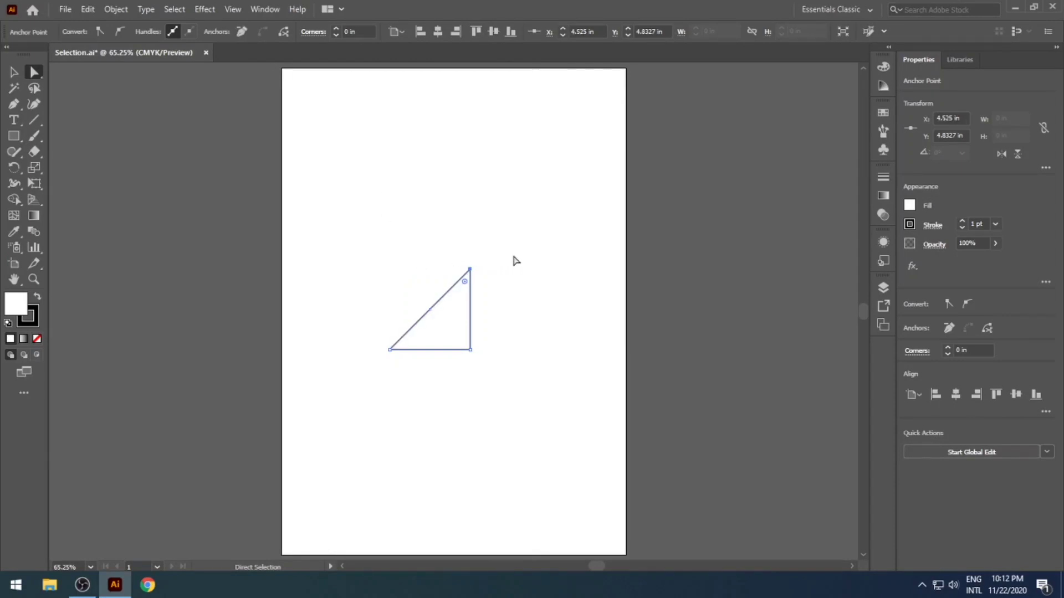
pyautogui.click(520, 274)
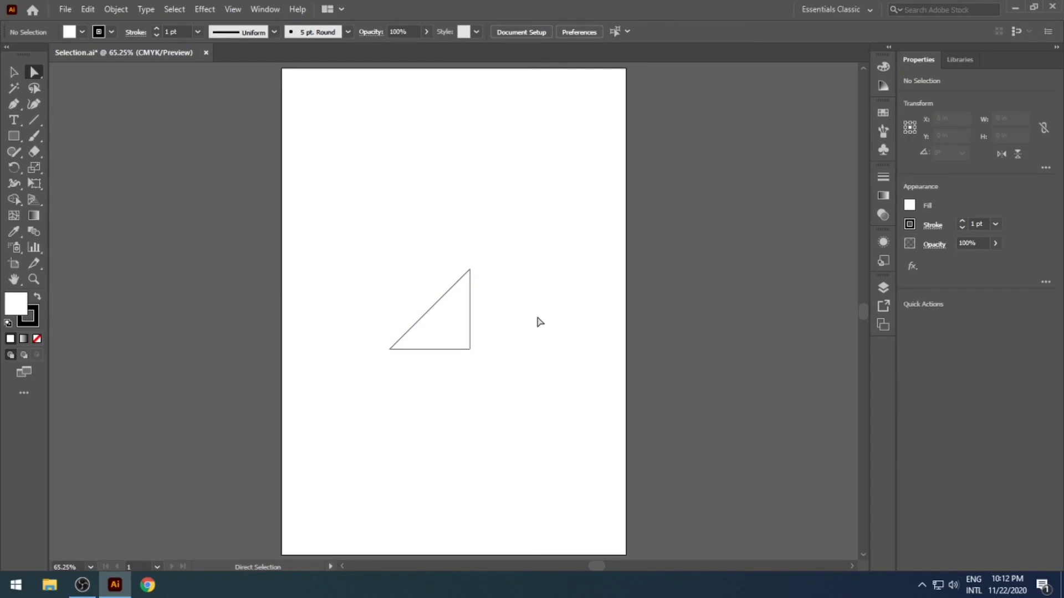
pyautogui.hotkey('ctrl', 'z')
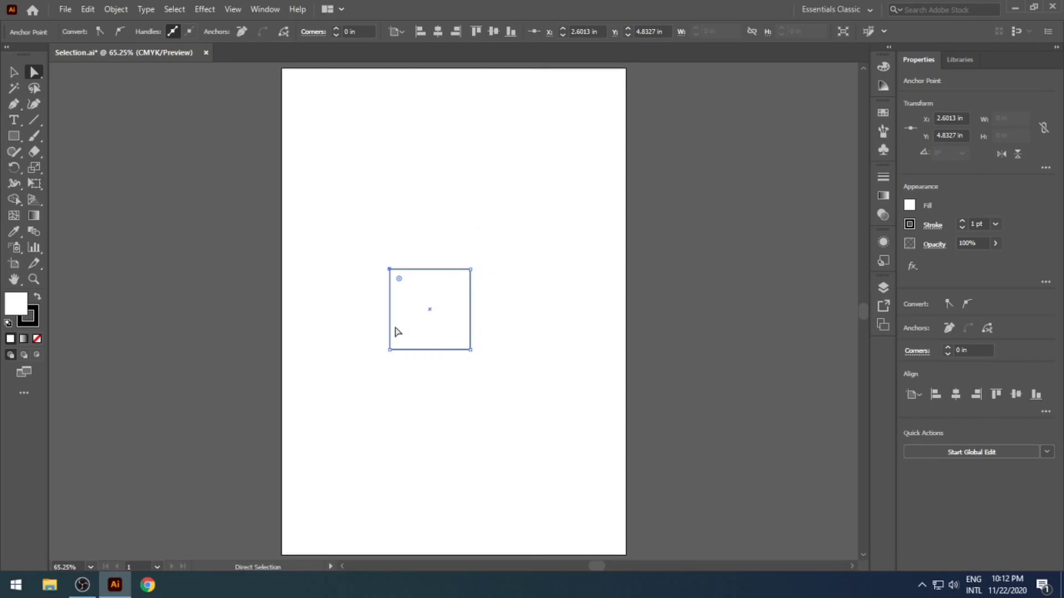
# Cut the square's path at its upper-left anchor point and clear the selection
pyautogui.click(389, 270)
pyautogui.click(279, 33)
pyautogui.click(385, 166)
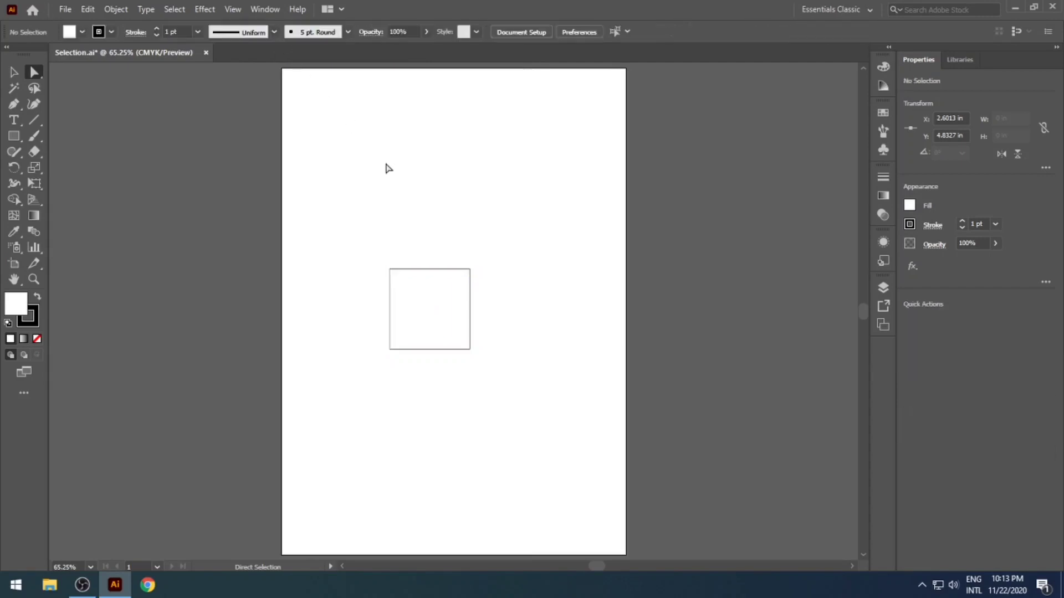
# Pull the two loose ends at the cut upper-left corner apart, undo the moves, and clear the selection
pyautogui.click(390, 270)
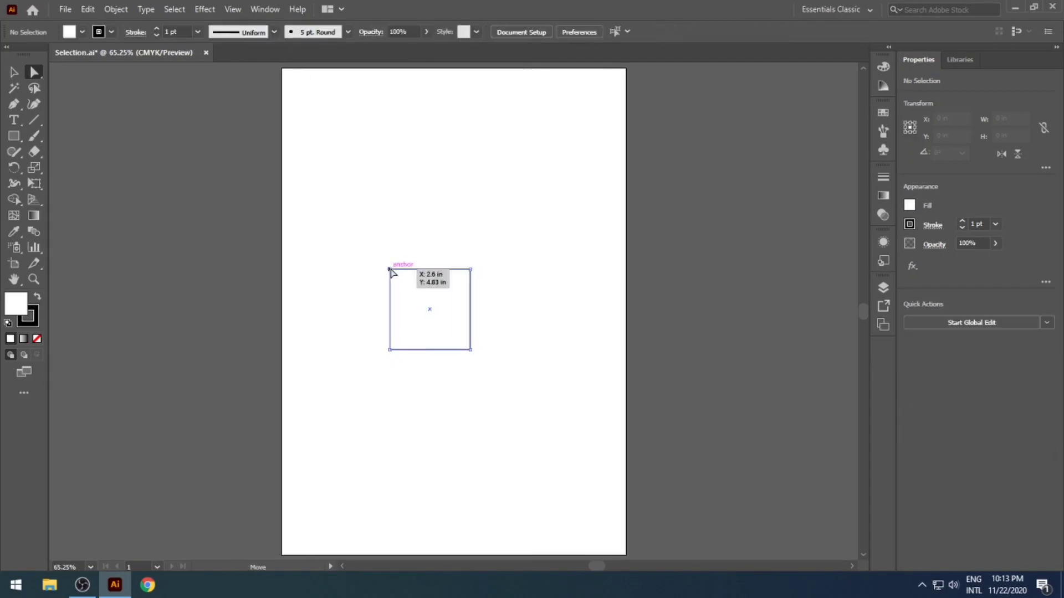
pyautogui.moveTo(390, 270); pyautogui.dragTo(366, 271)
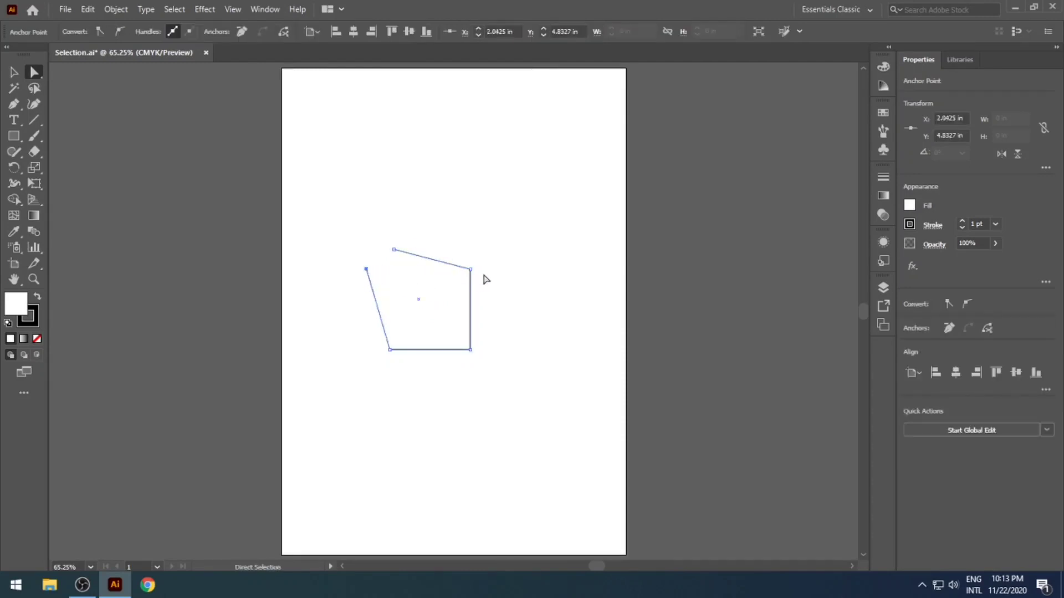
pyautogui.click(497, 280)
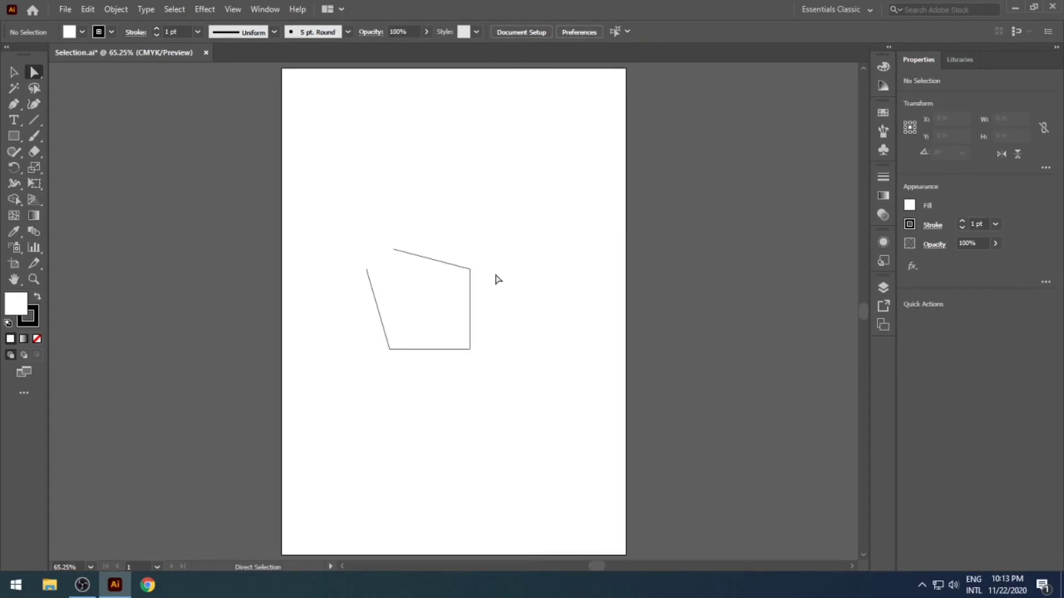
pyautogui.hotkey('ctrl', 'z')
pyautogui.hotkey('ctrl', 'z')
pyautogui.hotkey('ctrl', 'z')
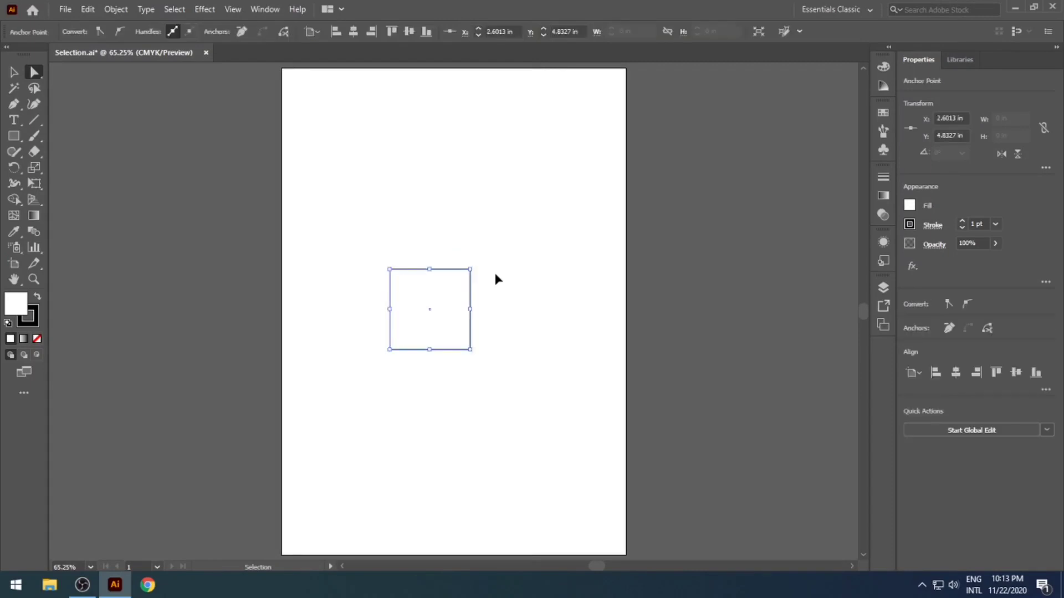
pyautogui.click(497, 278)
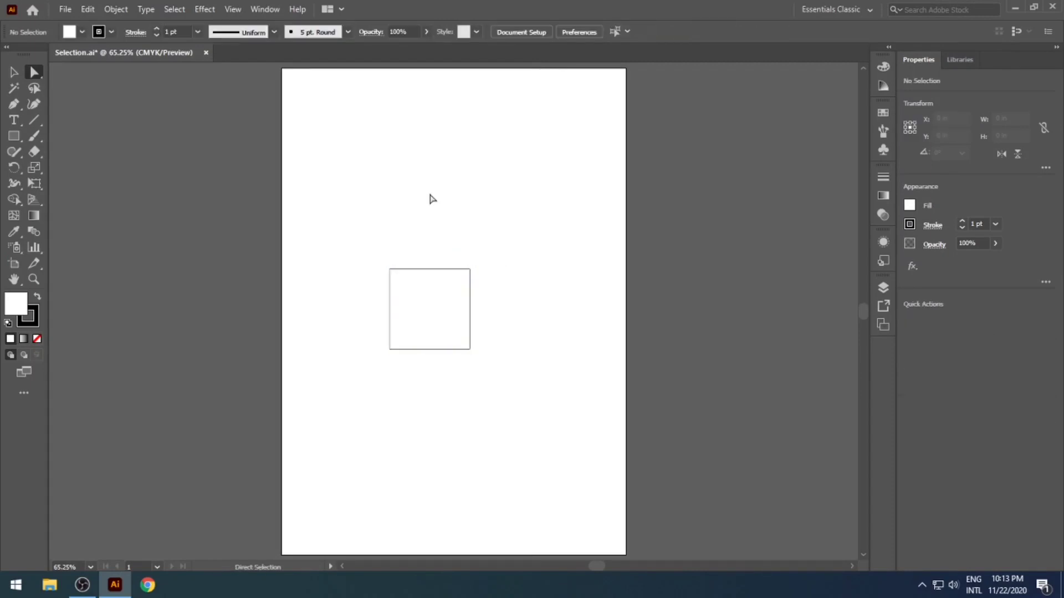
# Select the cut upper-left anchor point and the square's top edge in turn, and clear the selection
pyautogui.click(390, 269)
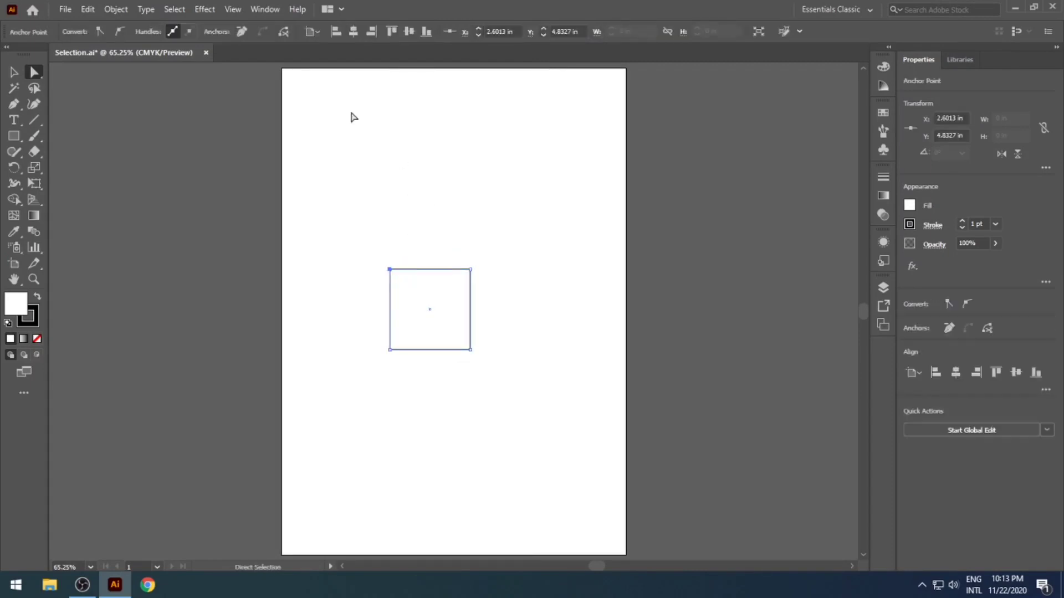
pyautogui.click(276, 34)
pyautogui.moveTo(369, 250); pyautogui.dragTo(403, 210)
pyautogui.click(418, 270)
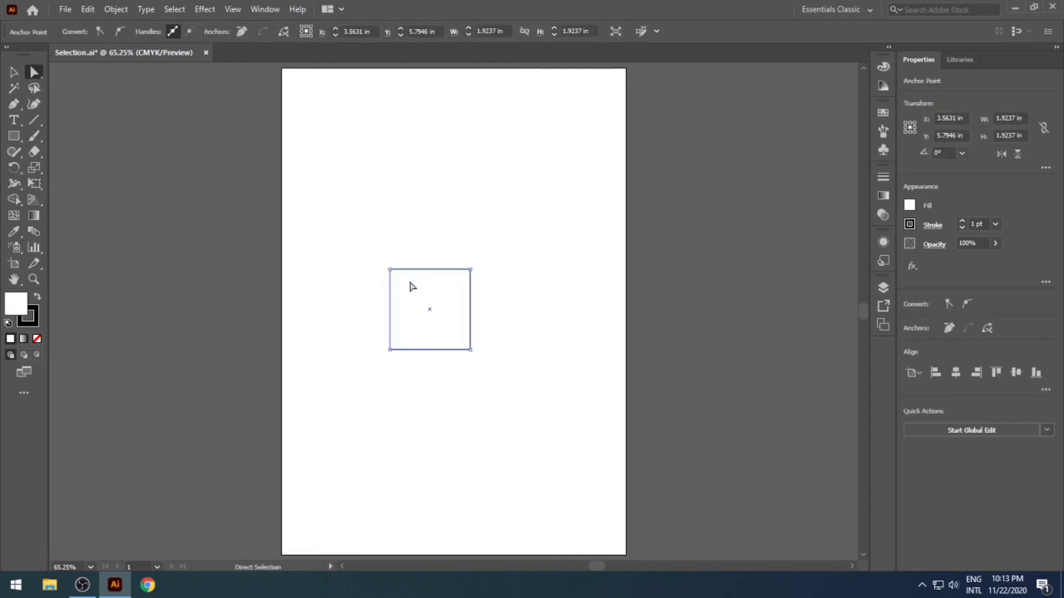
pyautogui.click(371, 252)
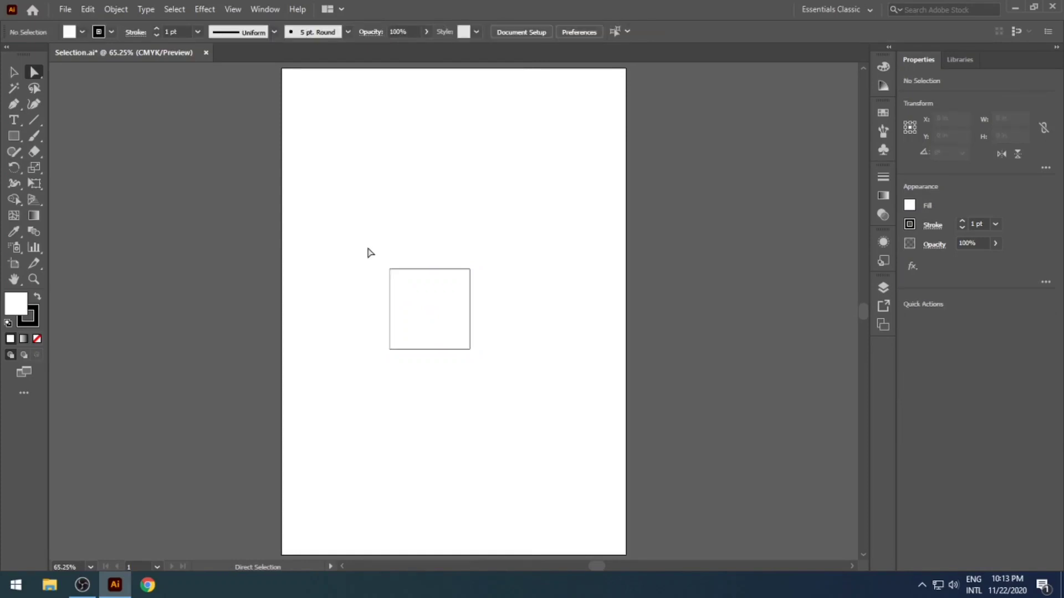
# Compare selecting only the square's upper-left anchor point with selecting its top edge, and clear the selection
pyautogui.moveTo(376, 257); pyautogui.dragTo(406, 287)
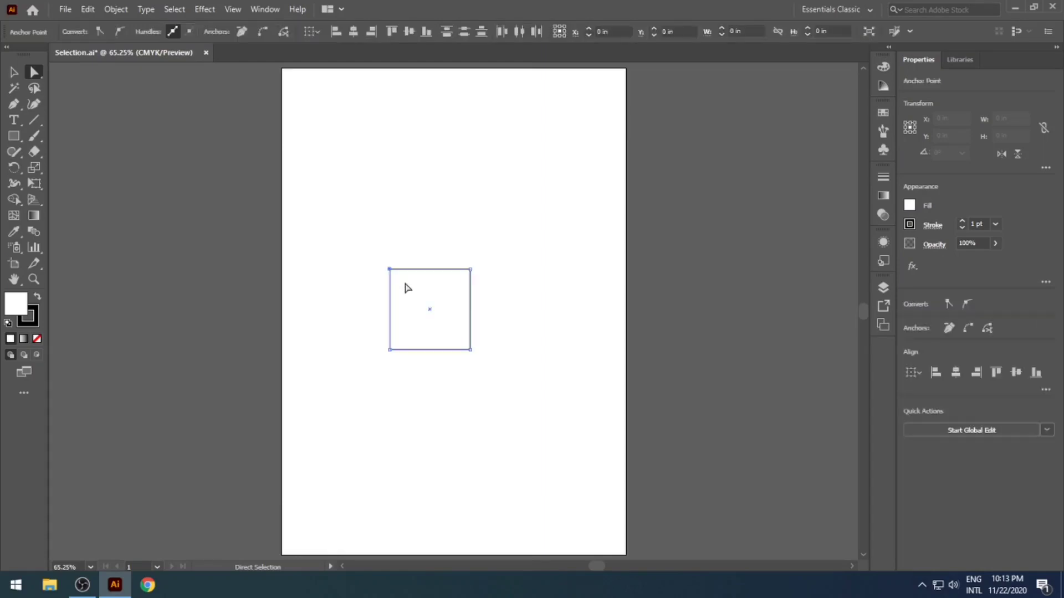
pyautogui.click(434, 238)
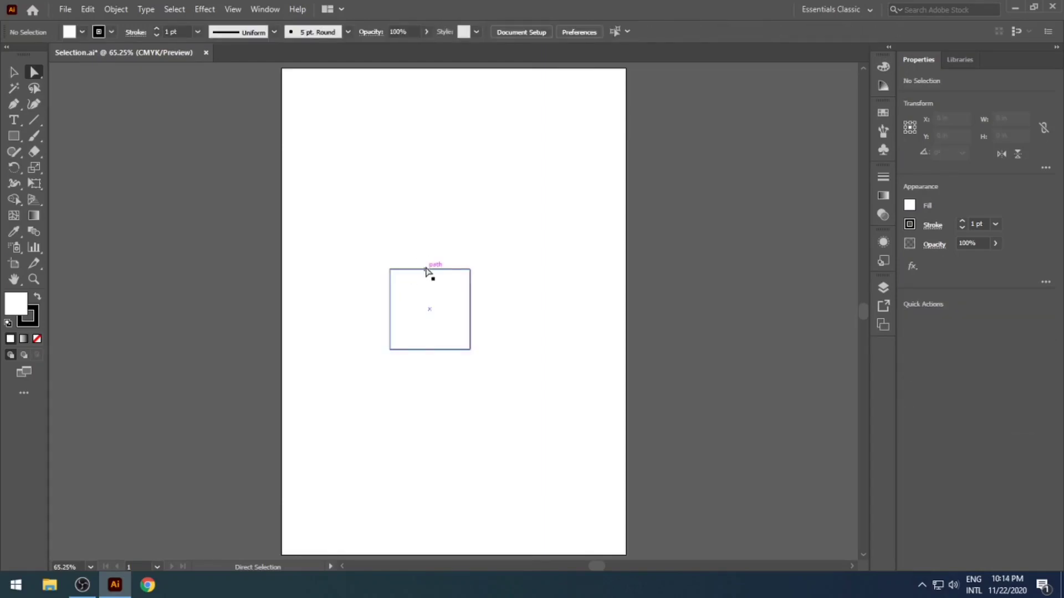
pyautogui.click(427, 270)
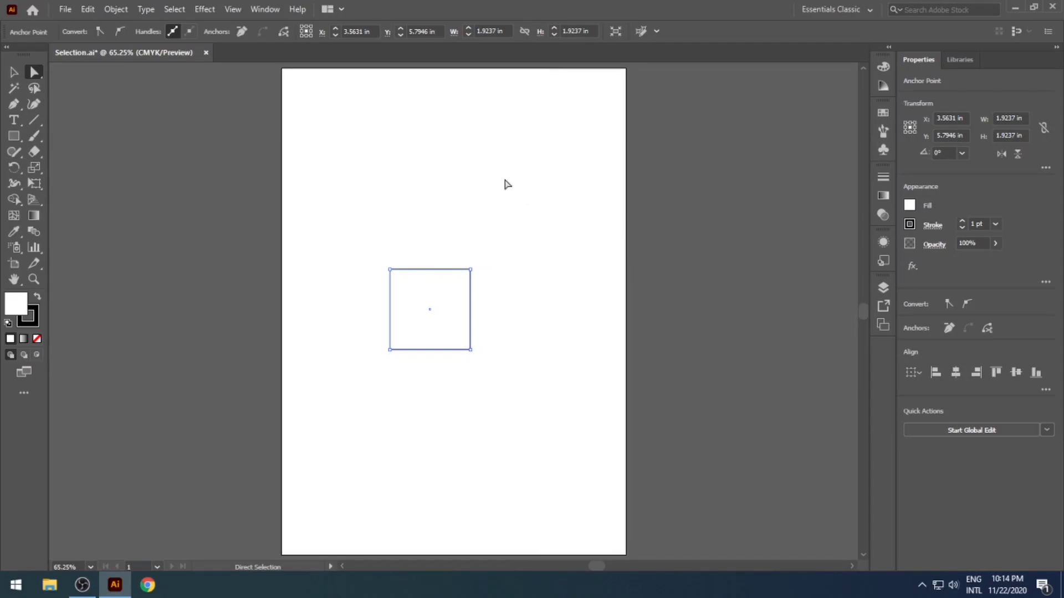
pyautogui.moveTo(373, 262); pyautogui.dragTo(403, 283)
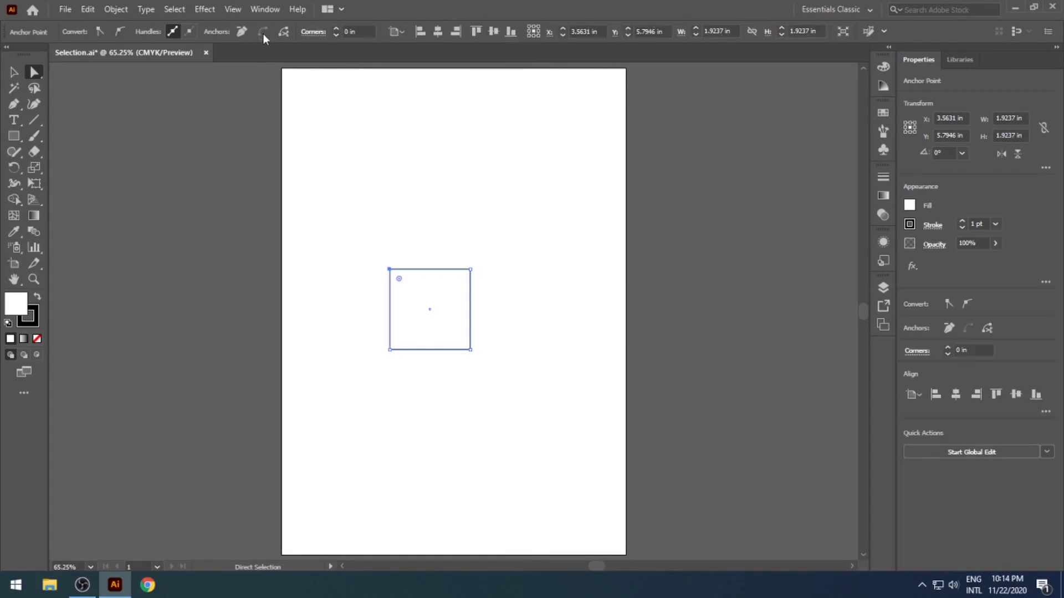
pyautogui.click(345, 186)
# Try moving the square's upper-left anchor point straight up by about 0.83 in, undo the change, and clear the selection
pyautogui.moveTo(390, 270); pyautogui.dragTo(389, 235)
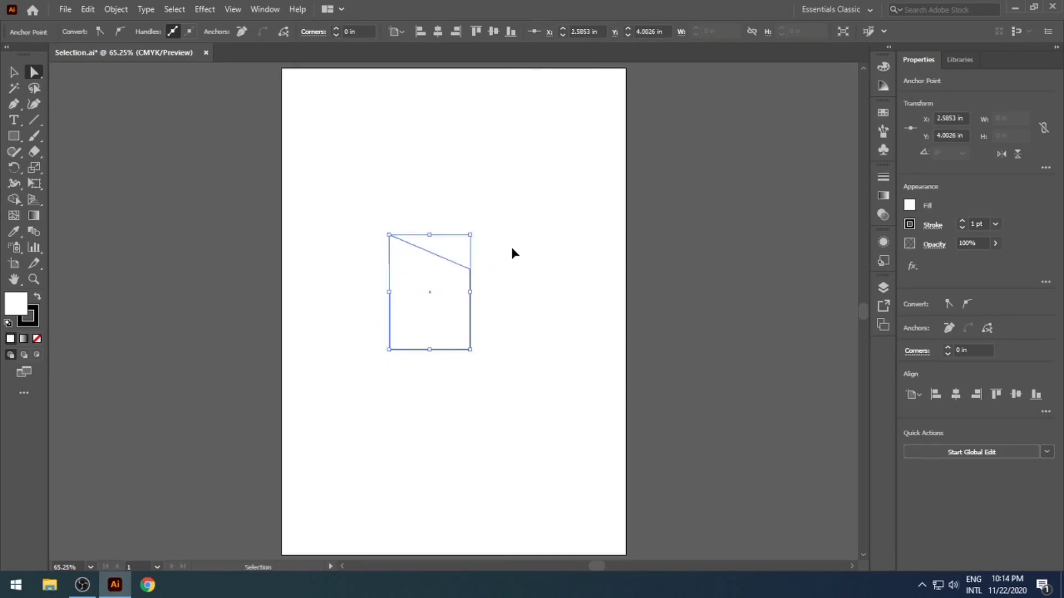
pyautogui.hotkey('ctrl', 'z')
pyautogui.hotkey('ctrl', 'z')
pyautogui.hotkey('ctrl', 'z')
pyautogui.hotkey('ctrl', 'z')
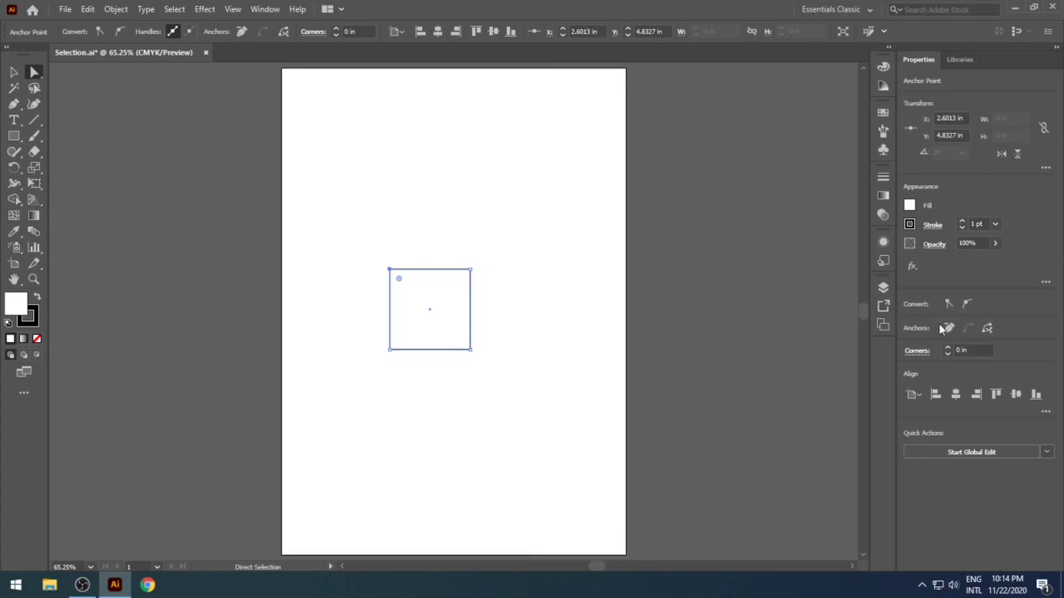
pyautogui.click(431, 399)
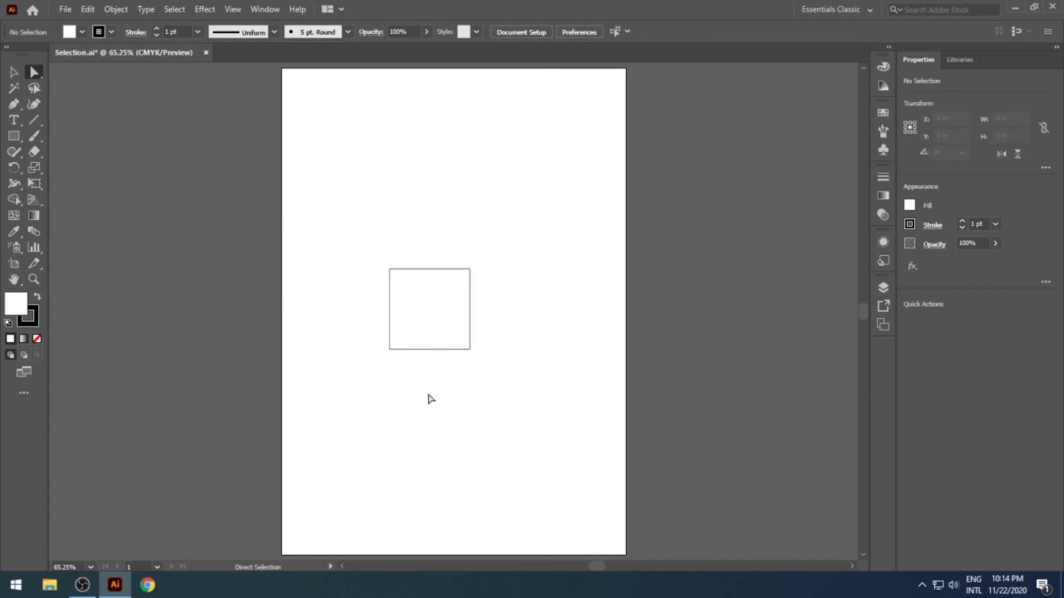
# Select the whole square from its interior several times with Direct Selection, examine its corner widgets, and clear the selection
pyautogui.click(436, 313)
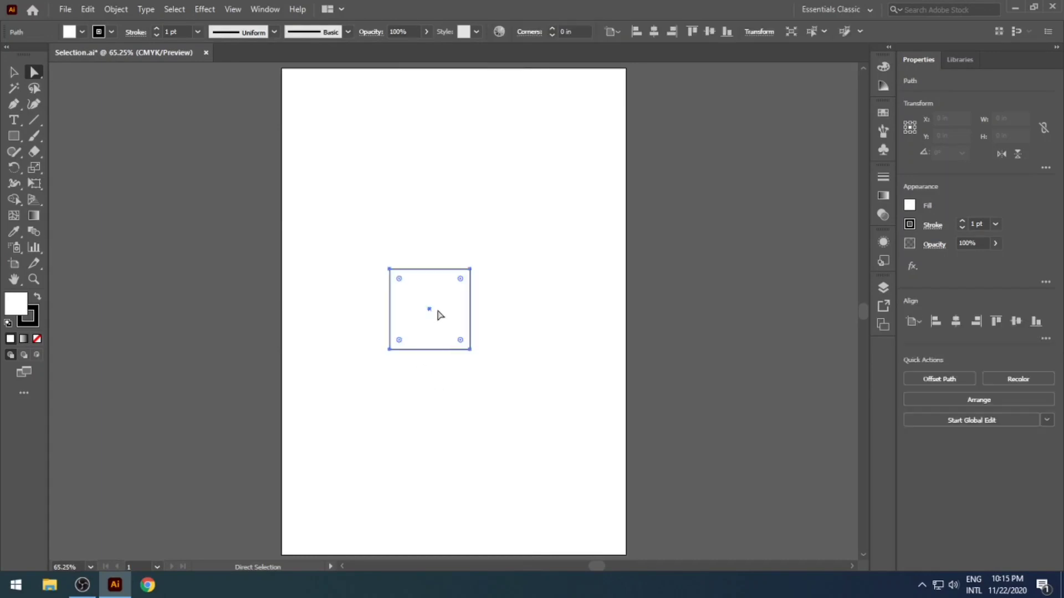
pyautogui.click(463, 372)
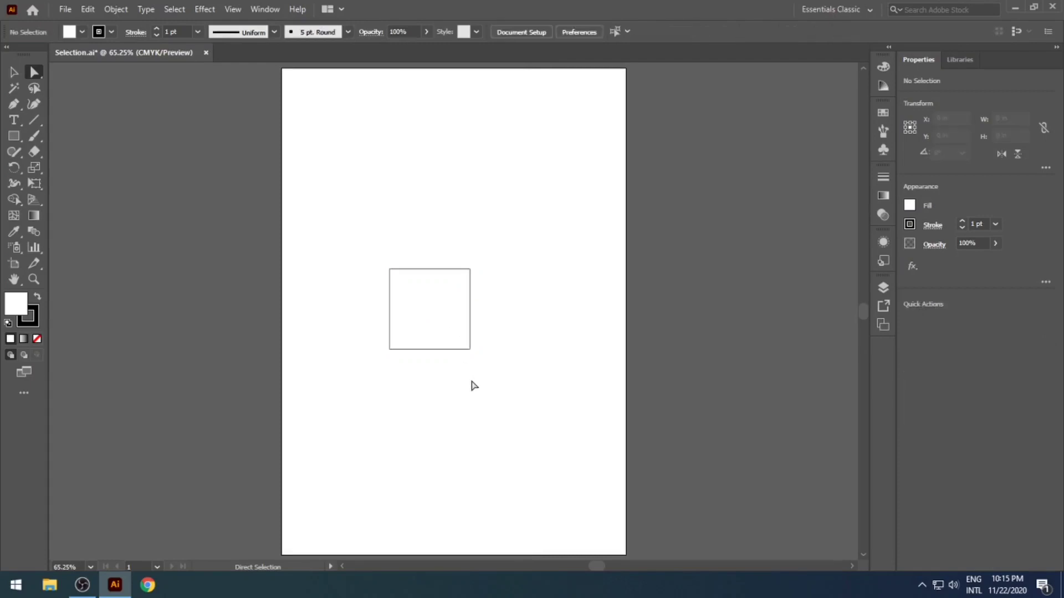
pyautogui.click(449, 348)
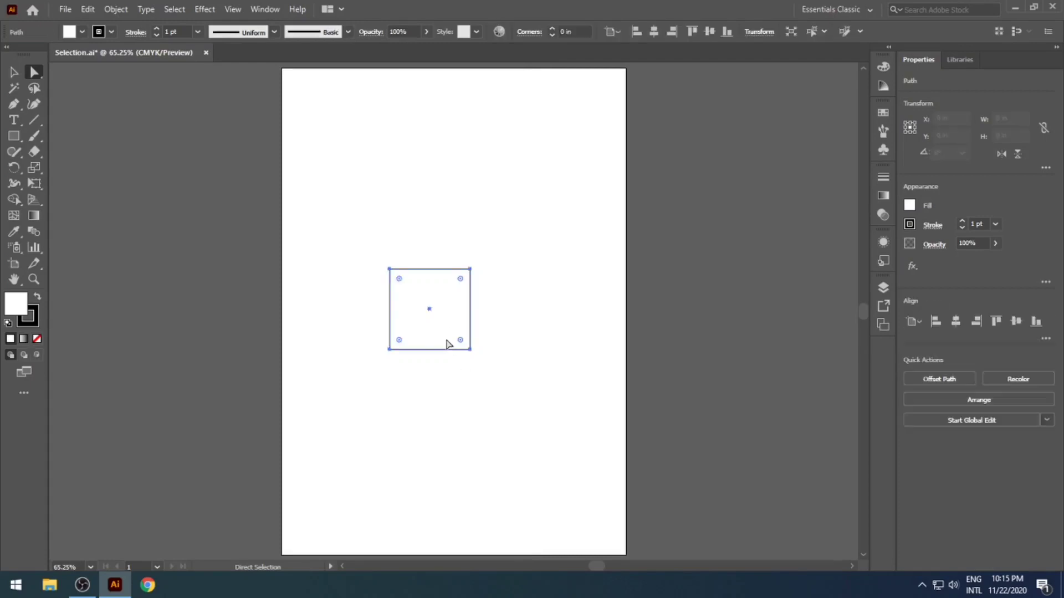
pyautogui.click(464, 406)
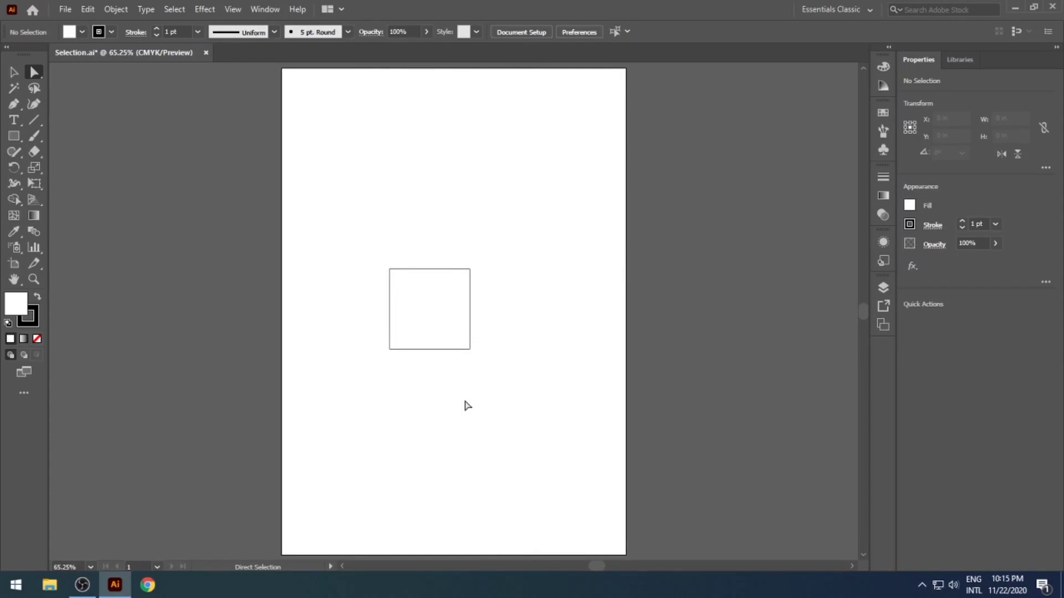
pyautogui.click(451, 324)
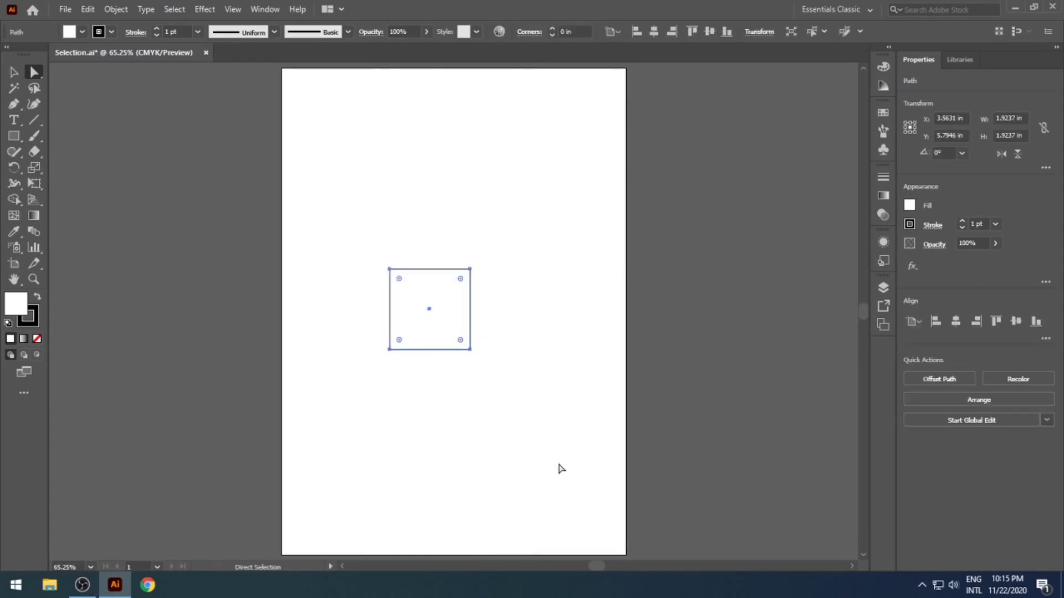
pyautogui.click(543, 423)
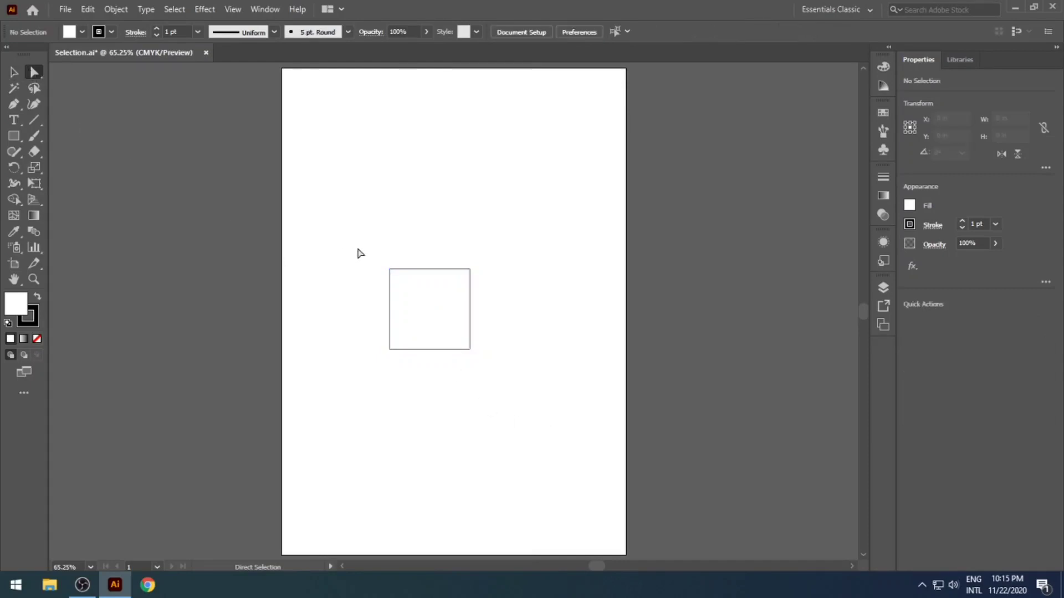
# Round the square's two top corners fully to form an arch, and select the whole shape
pyautogui.moveTo(359, 248); pyautogui.dragTo(434, 324)
pyautogui.click(451, 400)
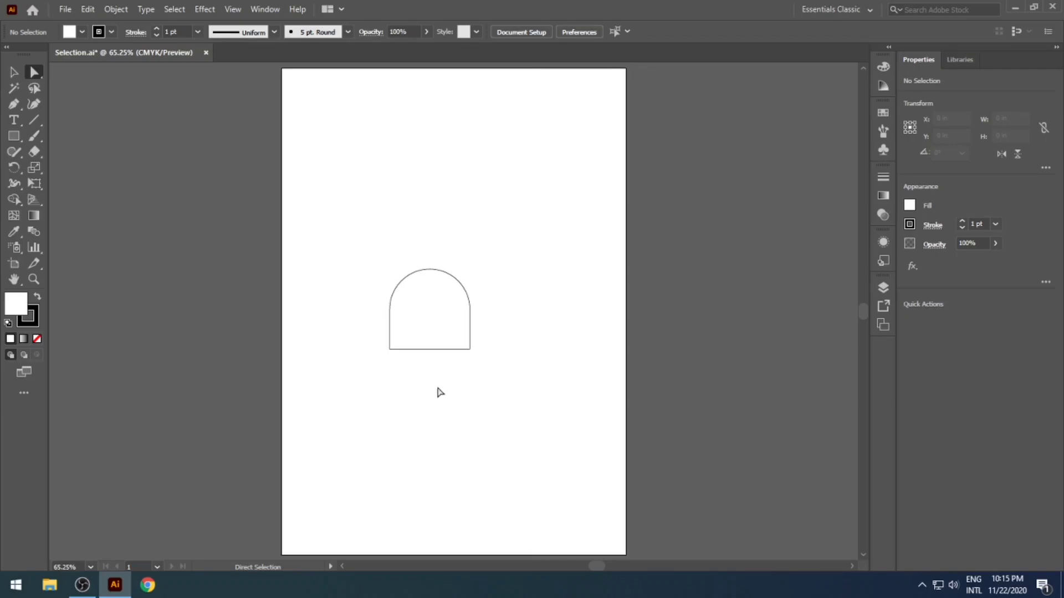
pyautogui.click(441, 348)
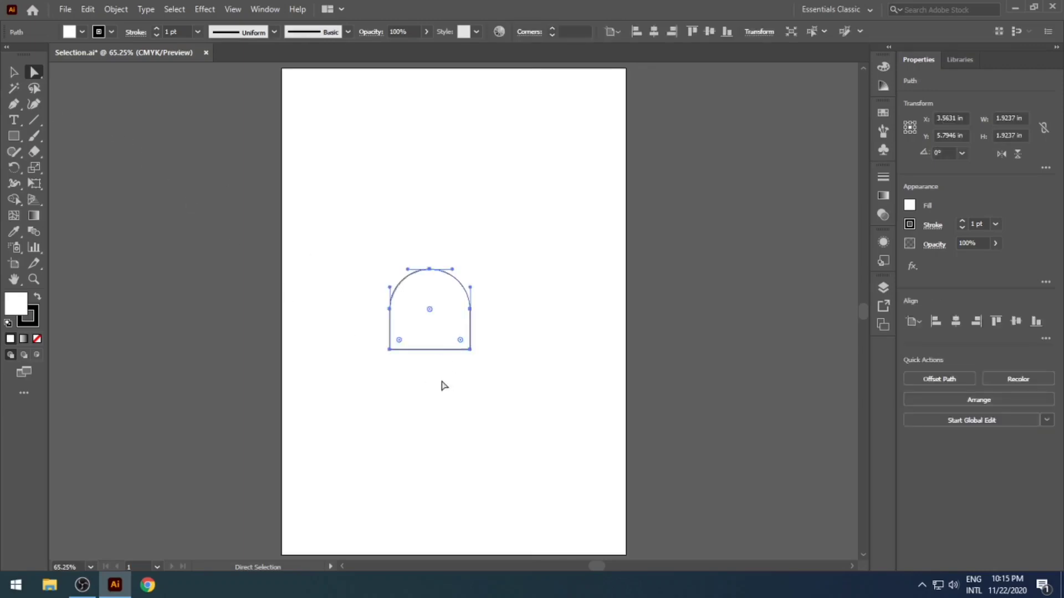
# Try stretching the arch downward from its bottom edge with the Selection tool, and undo the stretch
pyautogui.click(17, 75)
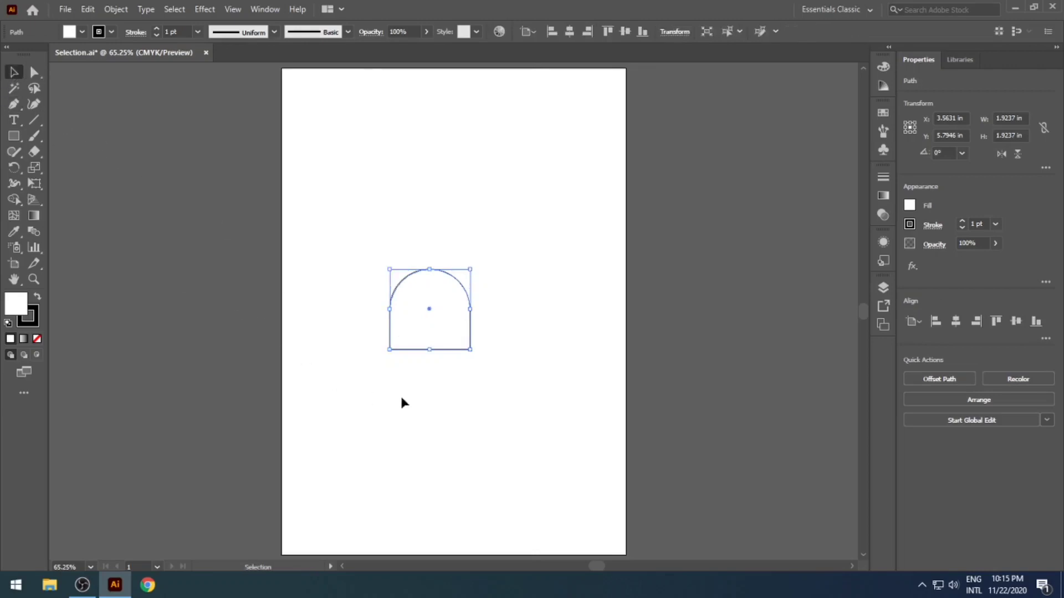
pyautogui.click(439, 370)
pyautogui.click(435, 349)
pyautogui.moveTo(431, 350); pyautogui.dragTo(437, 399)
pyautogui.click(535, 387)
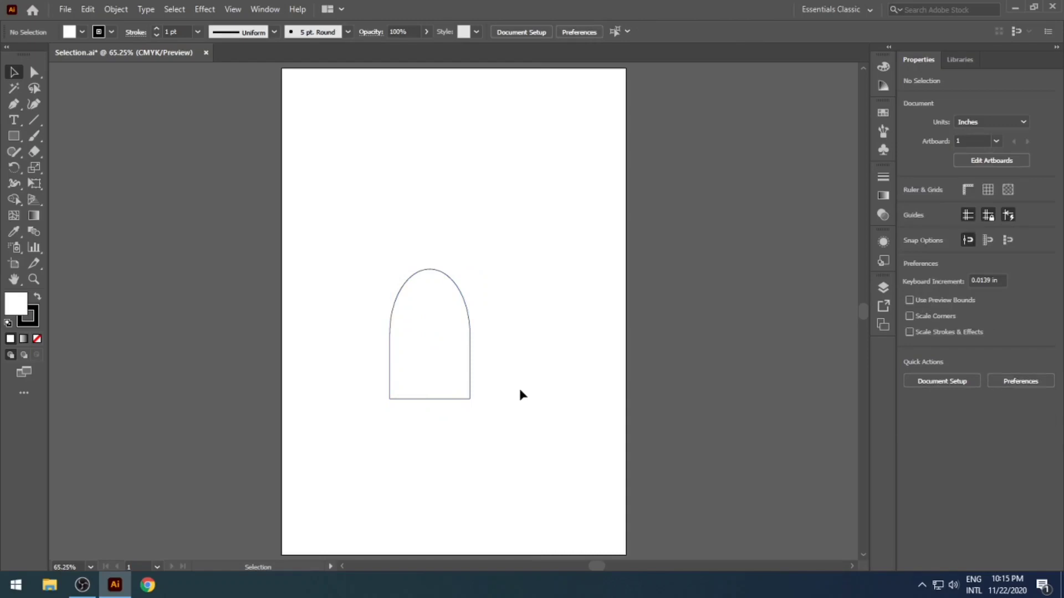
pyautogui.hotkey('ctrl', 'z')
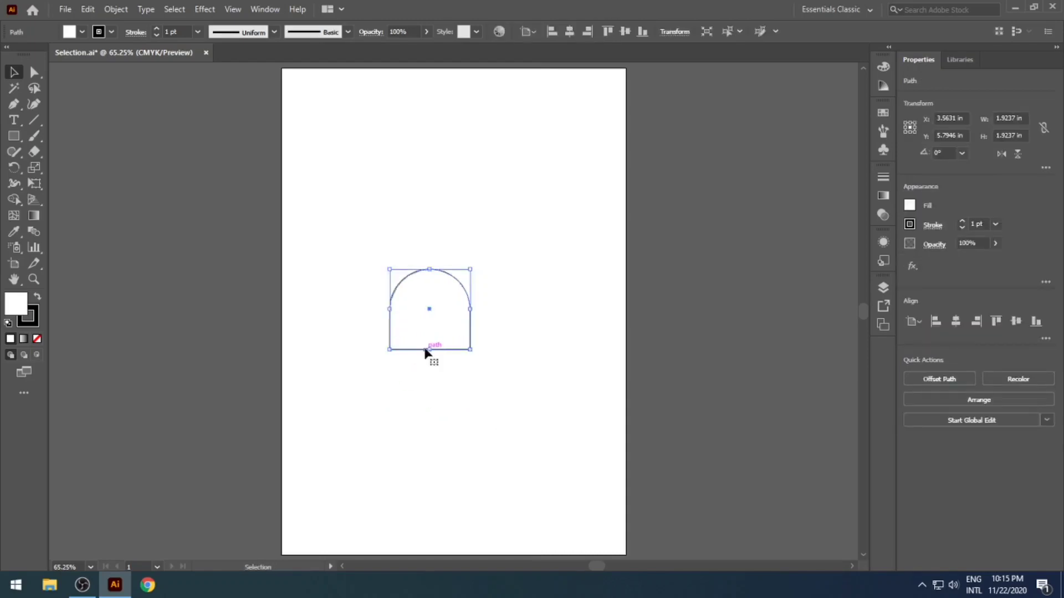
# Stretch the arch downward to about 2.62 in tall and place a duplicate directly beside it on the right
pyautogui.moveTo(430, 350); pyautogui.dragTo(436, 379)
pyautogui.click(517, 396)
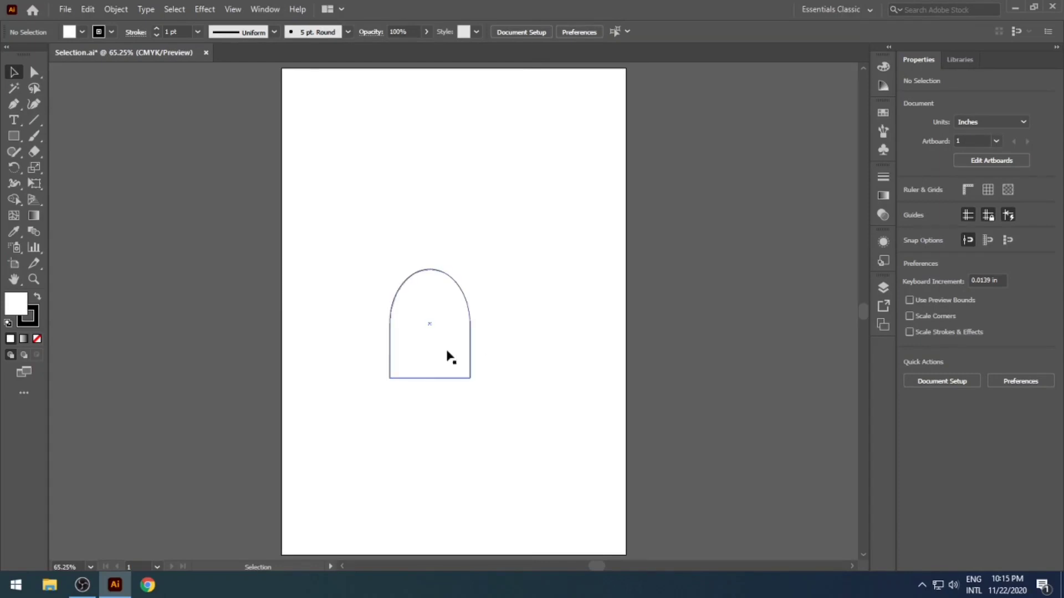
pyautogui.click(446, 355)
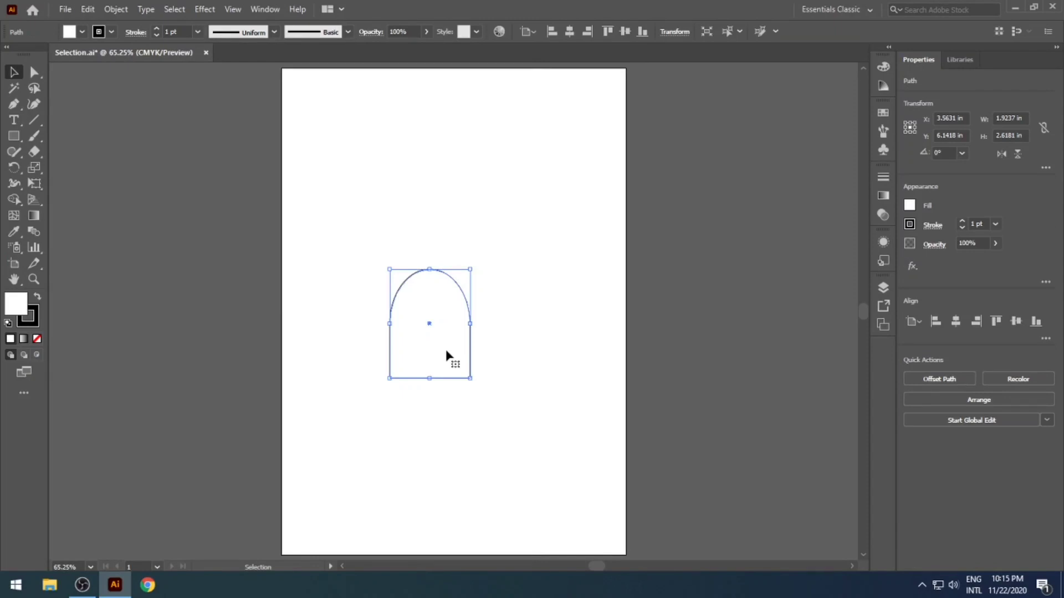
pyautogui.press('alt')
pyautogui.moveTo(449, 355); pyautogui.dragTo(541, 356)
pyautogui.click(536, 394)
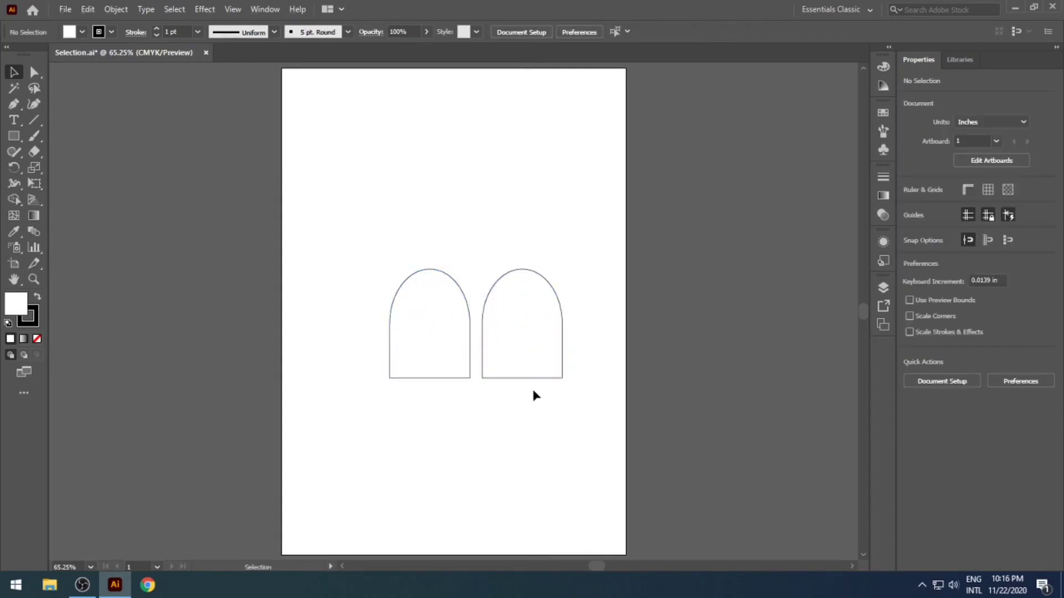
# Paste a copy of the left arch, move it below the pair, and delete it
pyautogui.click(455, 352)
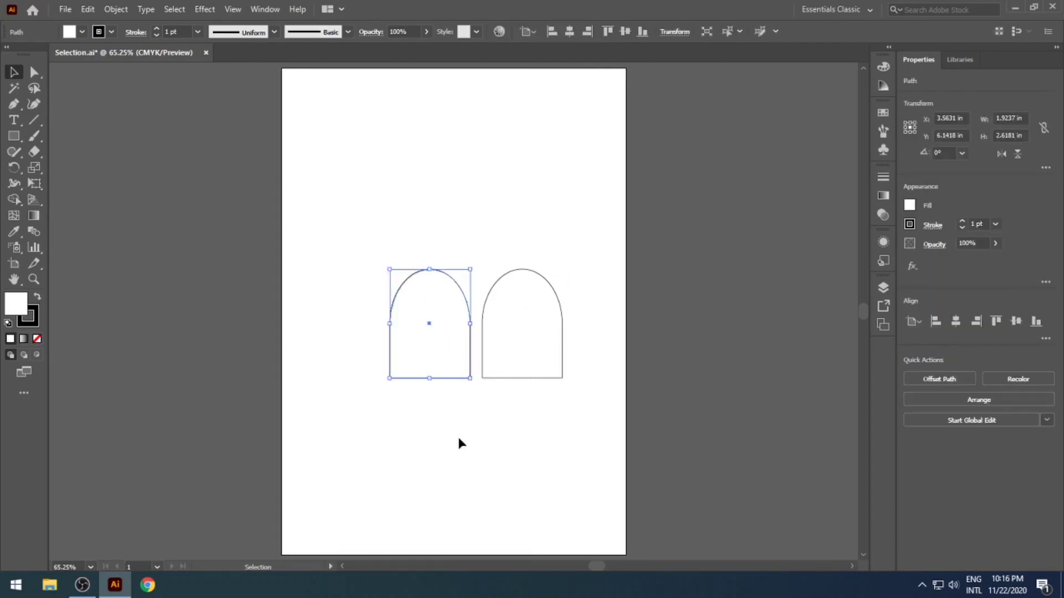
pyautogui.press('a')
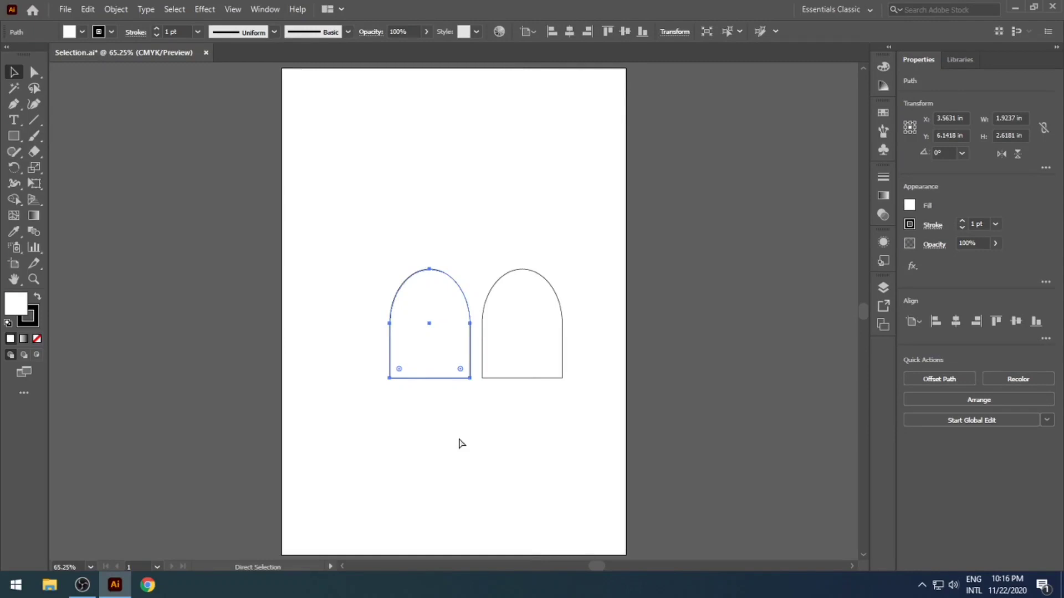
pyautogui.hotkey('ctrl', 'v')
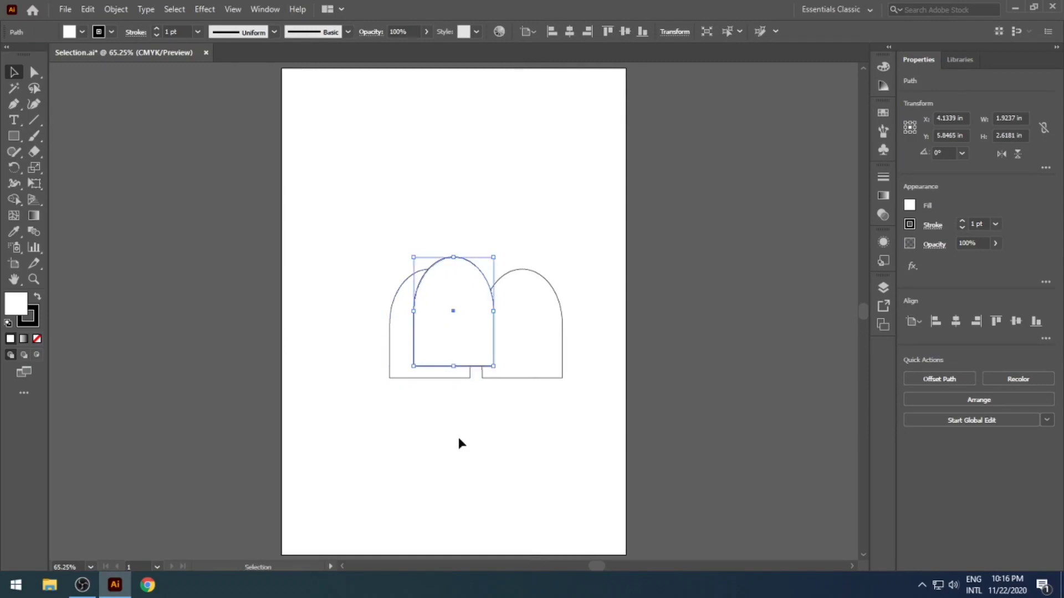
pyautogui.moveTo(451, 344); pyautogui.dragTo(490, 441)
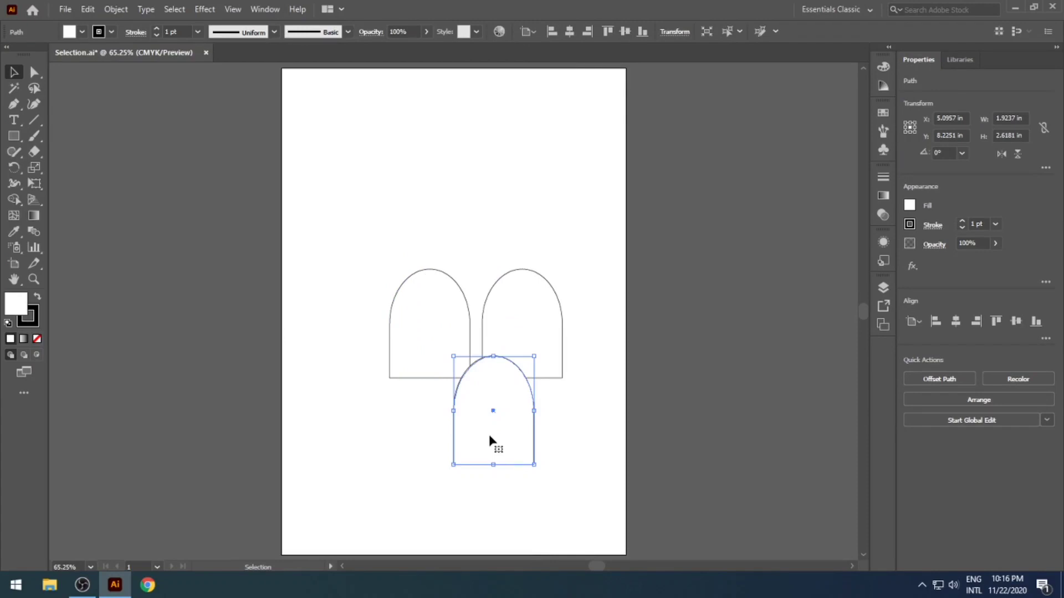
pyautogui.press('Delete')
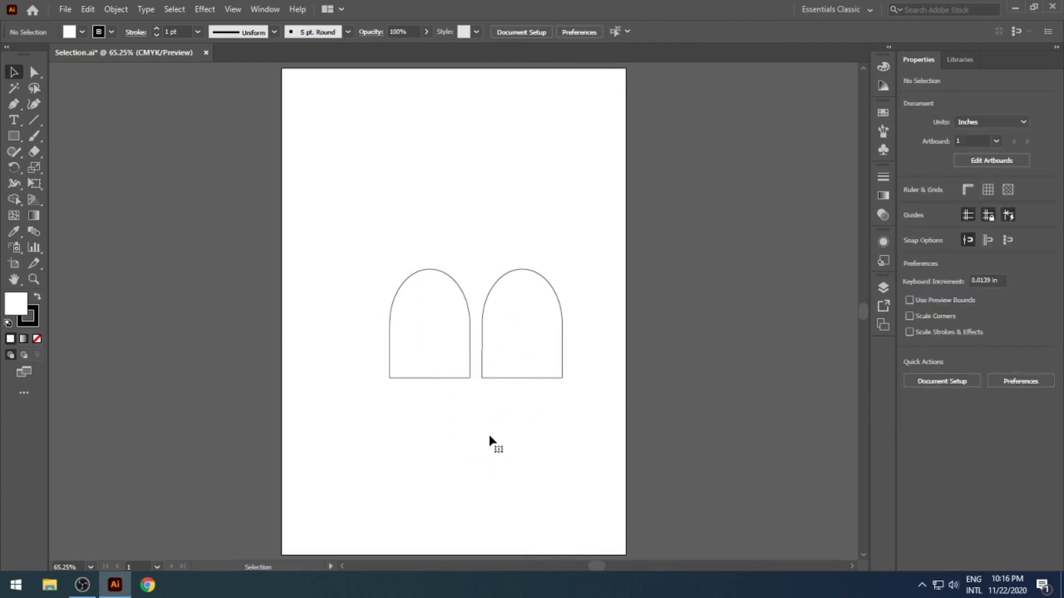
# Paste a copy of the left arch in front of it, pull the copy down to the left, and undo the move
pyautogui.click(418, 366)
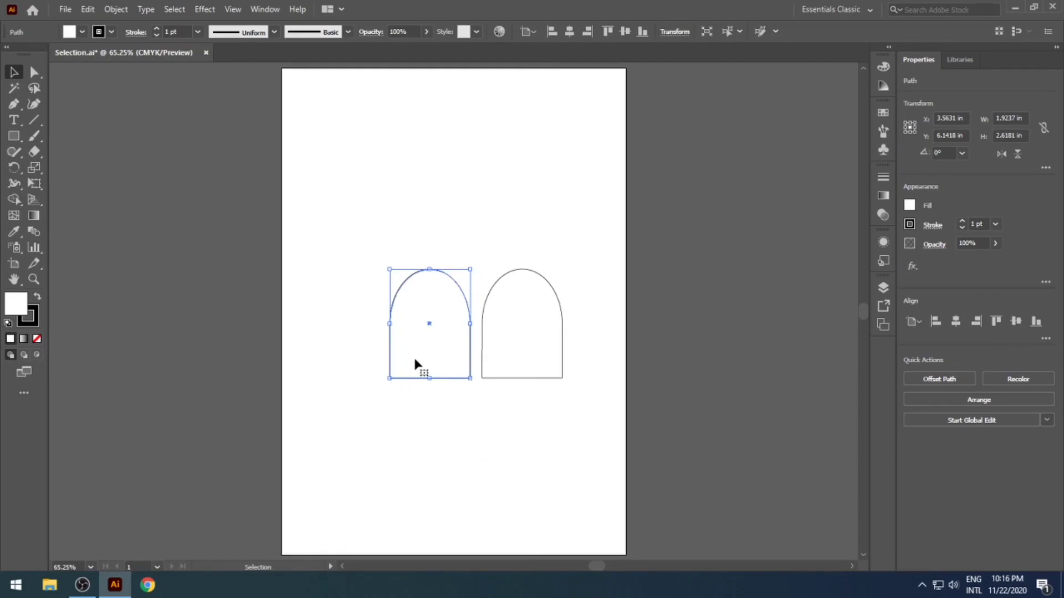
pyautogui.press('ctrl')
pyautogui.press('ctrl')
pyautogui.click(436, 416)
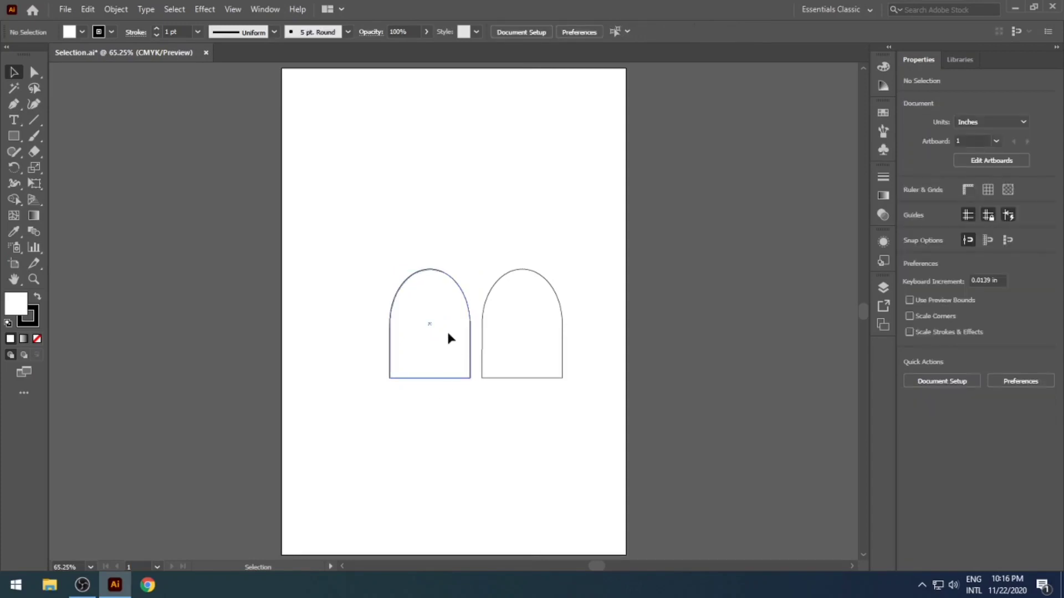
pyautogui.moveTo(449, 338); pyautogui.dragTo(375, 431)
pyautogui.click(494, 477)
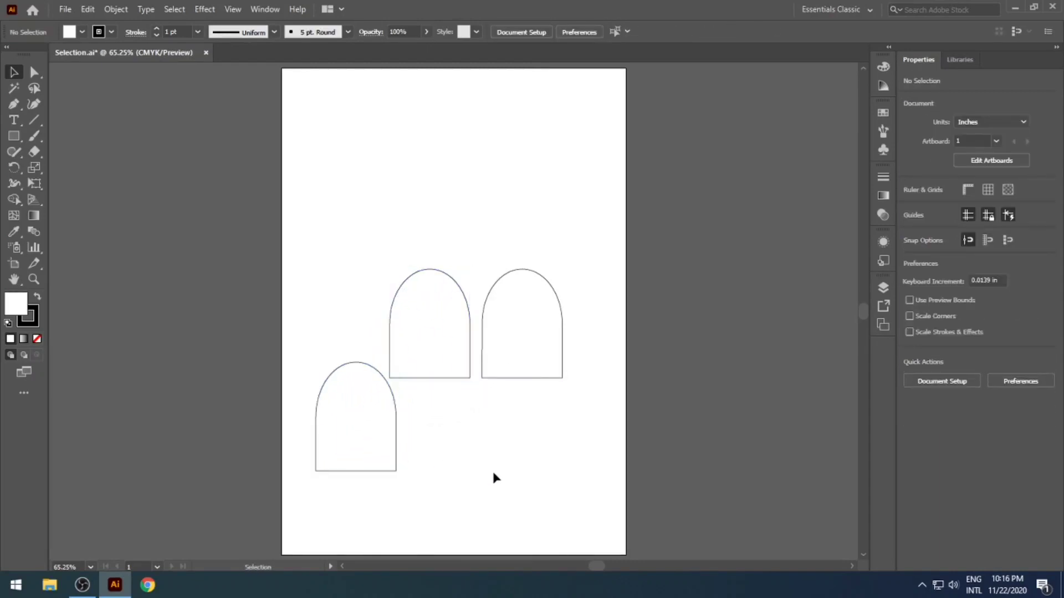
pyautogui.hotkey('ctrl', 'z')
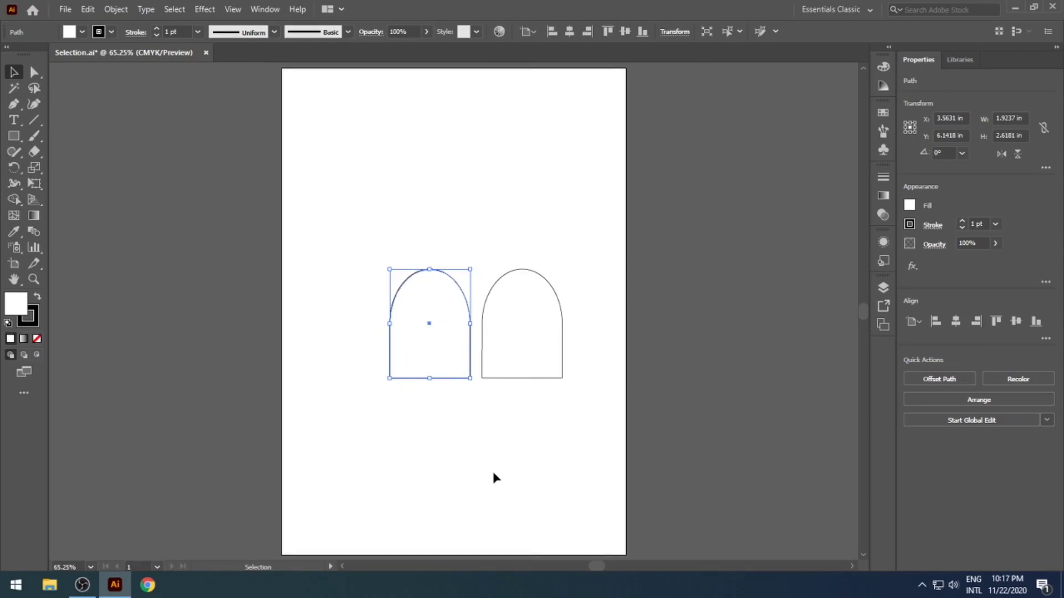
# Review the available paste commands and paste the copied arch in place over the left arch
pyautogui.click(97, 10)
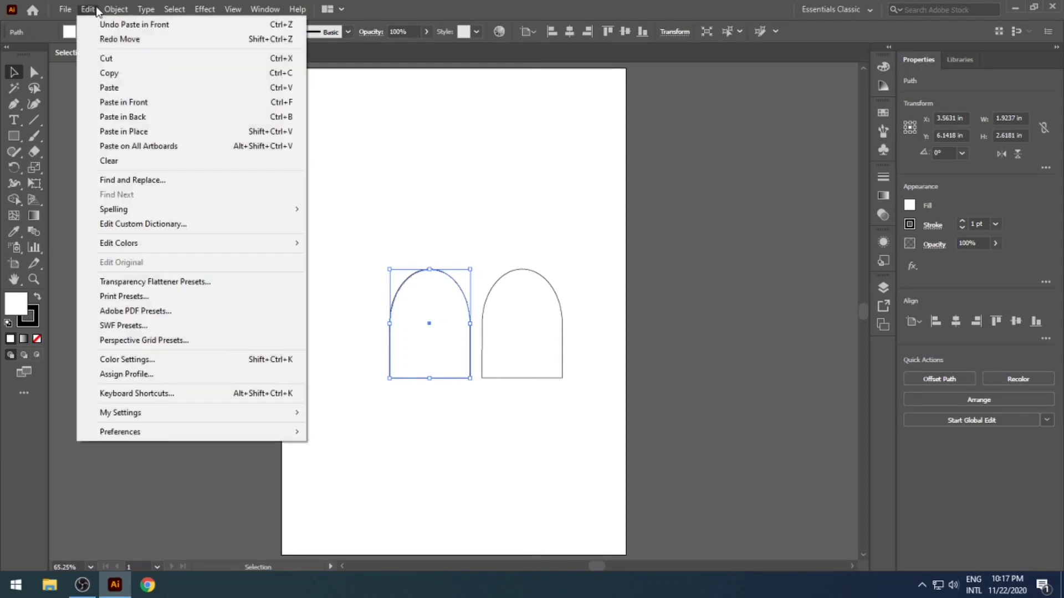
pyautogui.click(115, 9)
pyautogui.click(87, 9)
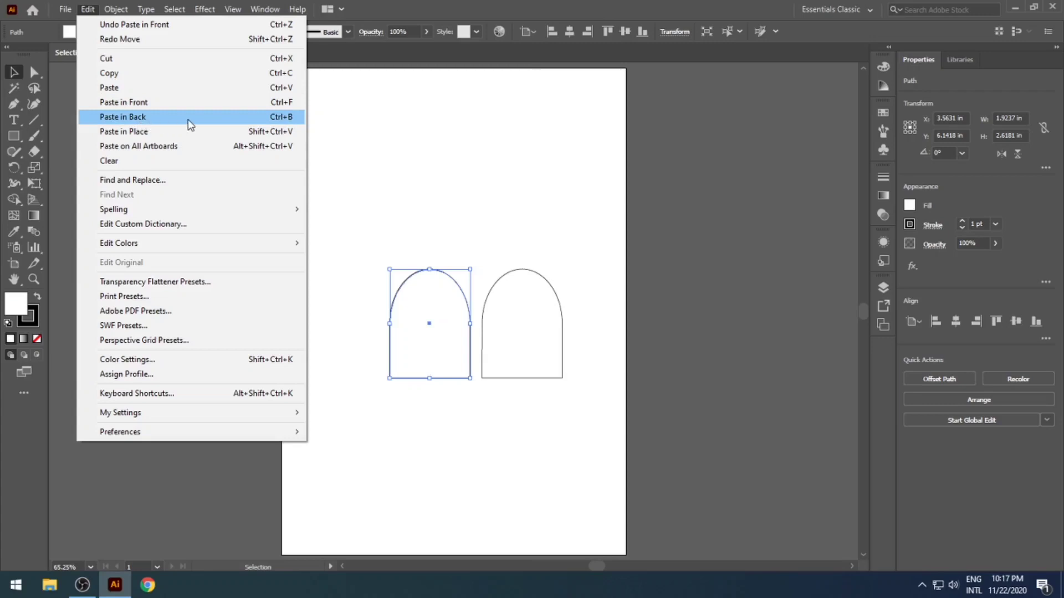
pyautogui.click(248, 132)
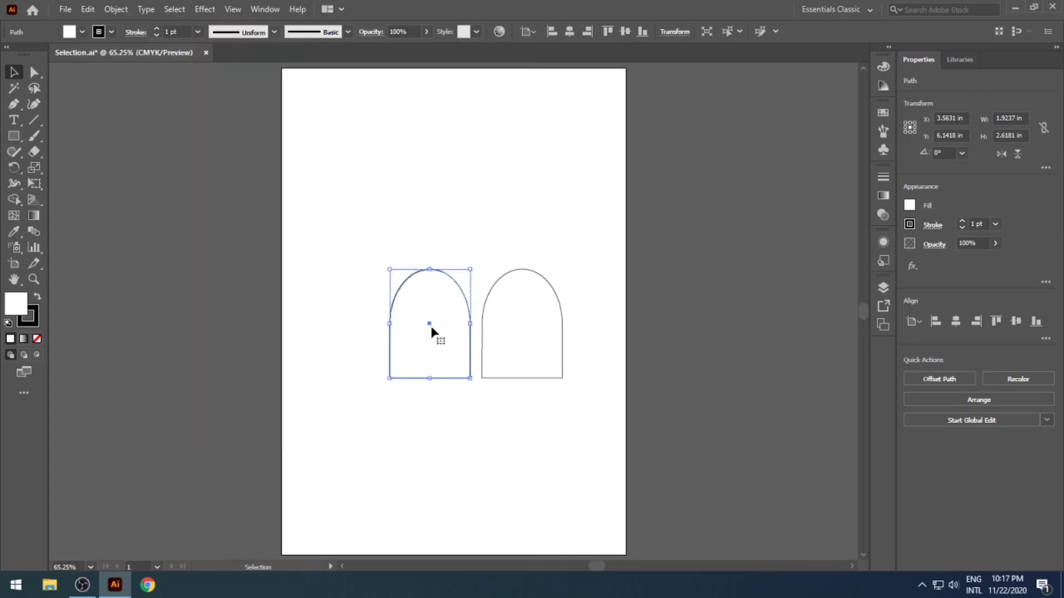
# Delete the stacked arches on the left, keeping only the right arch
pyautogui.hotkey('ctrl', 'shift', 'a')
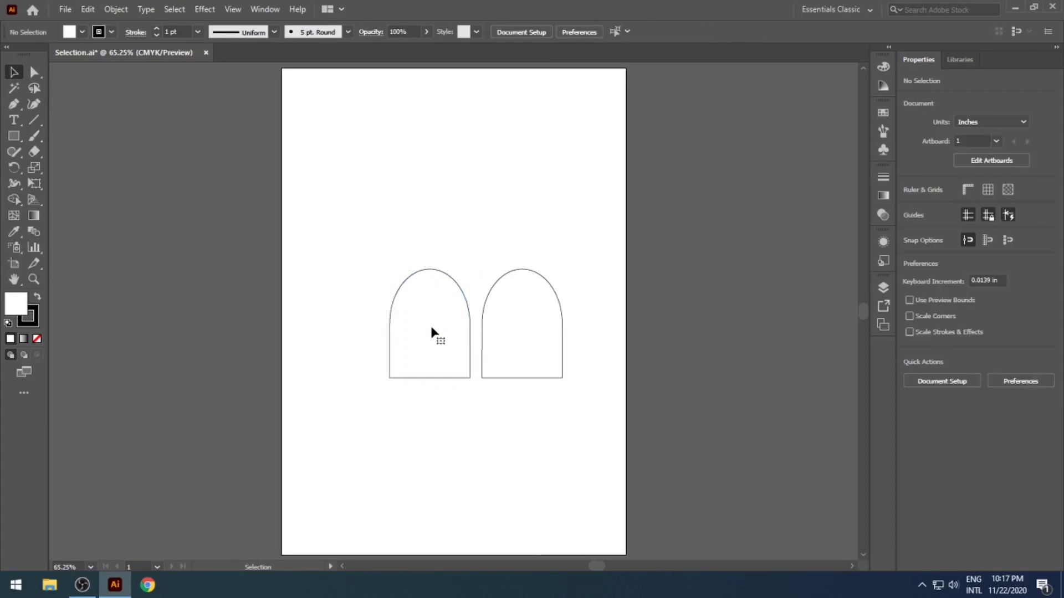
pyautogui.click(432, 332)
pyautogui.press('Delete')
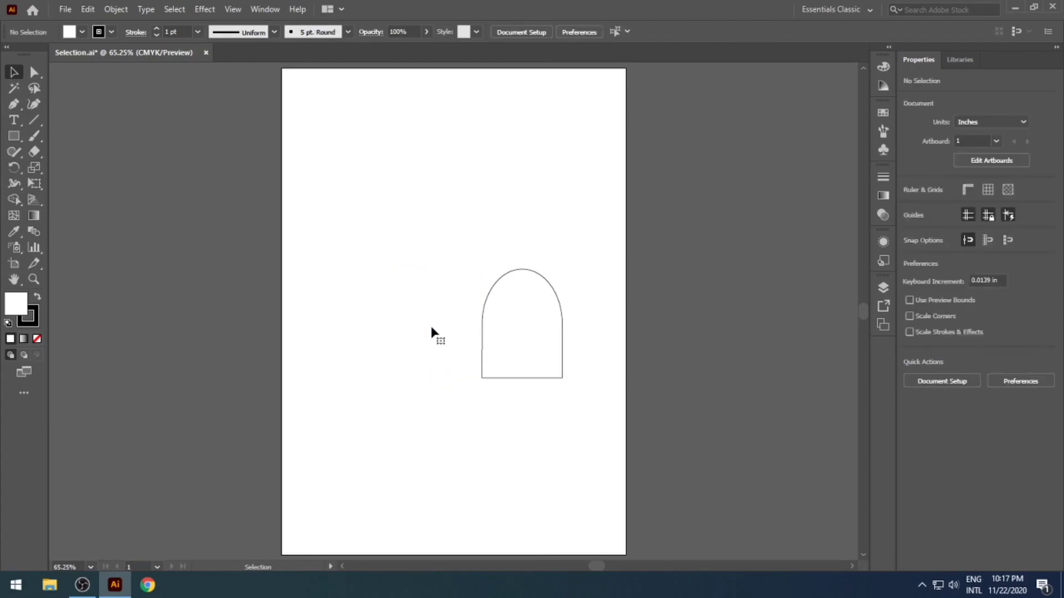
# Delete the remaining arch and draw a rectangle about 3.16 by 2.01 in near the middle of the artboard
pyautogui.click(510, 358)
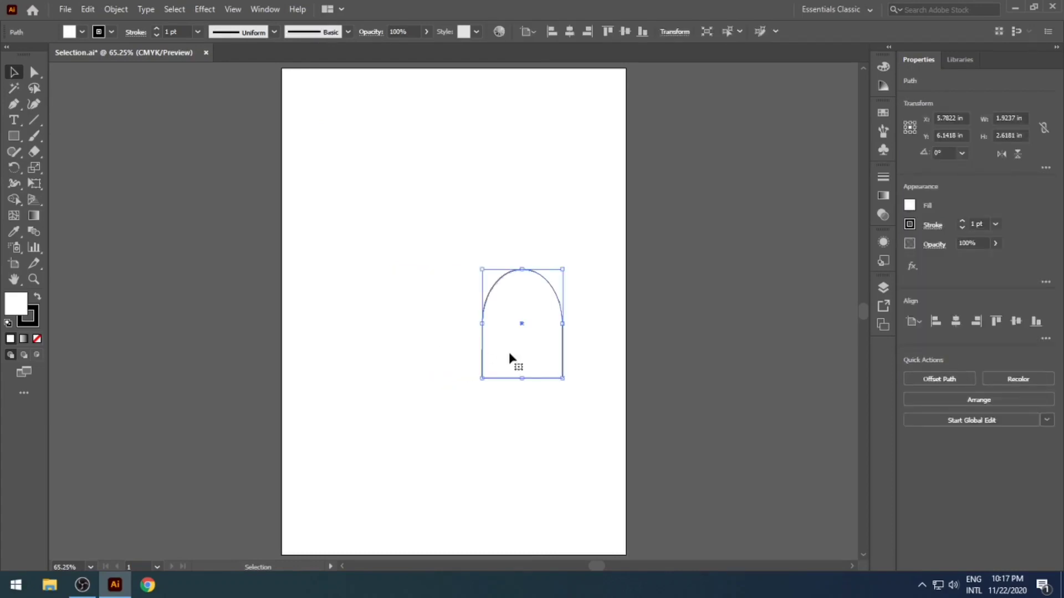
pyautogui.press('Delete')
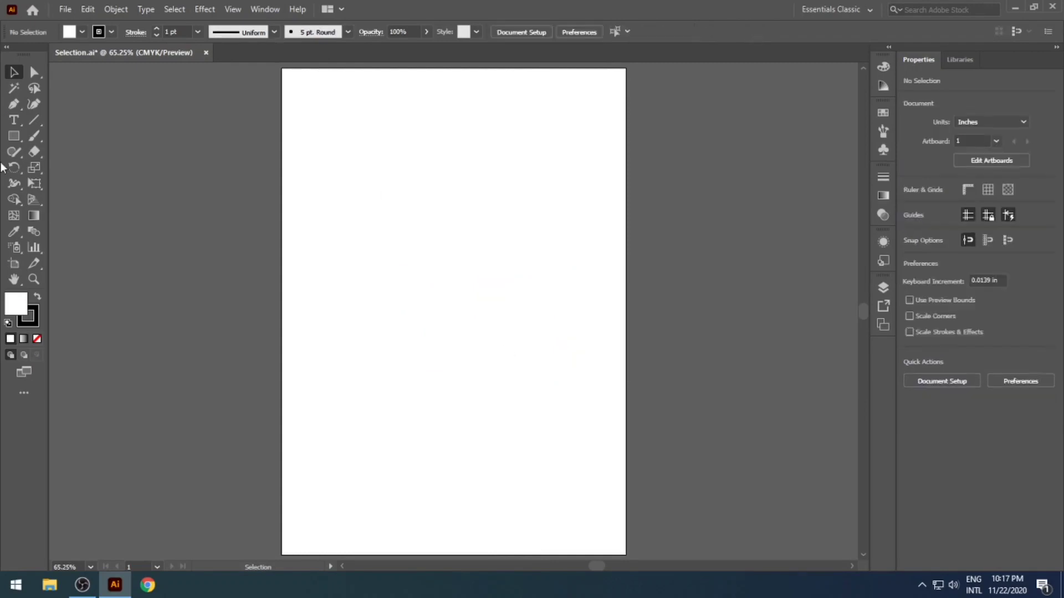
pyautogui.click(14, 136)
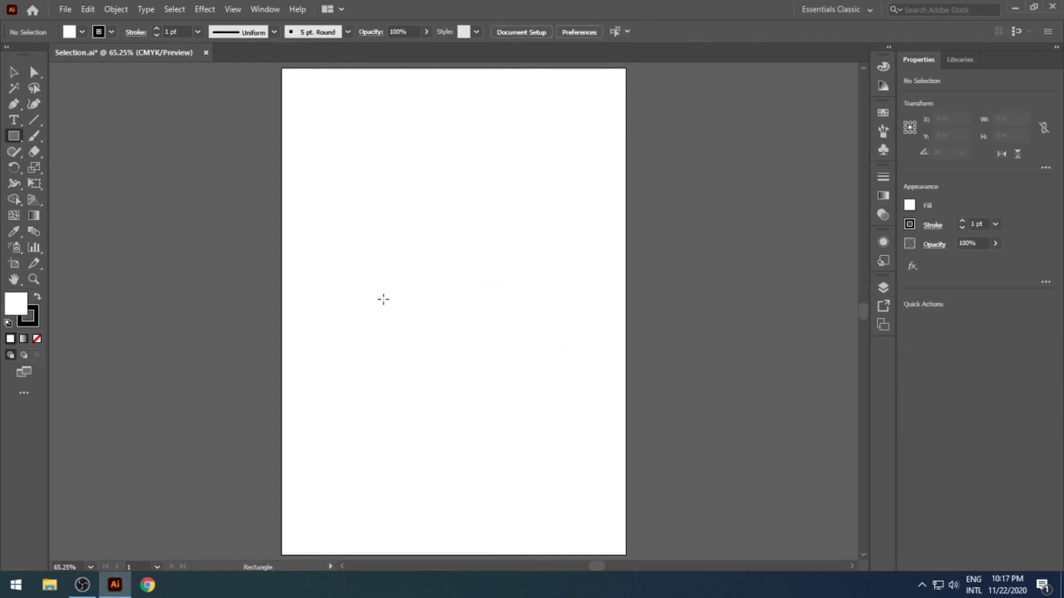
pyautogui.moveTo(373, 246); pyautogui.dragTo(505, 330)
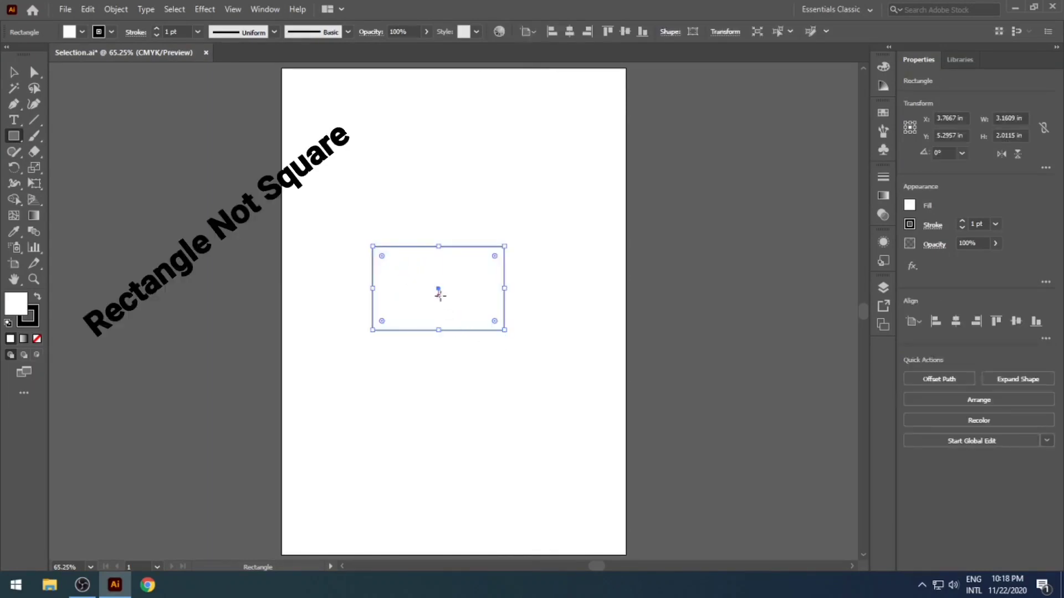
# Move the rectangle to the exact center of the artboard
pyautogui.press('a')
pyautogui.moveTo(440, 294); pyautogui.dragTo(456, 323)
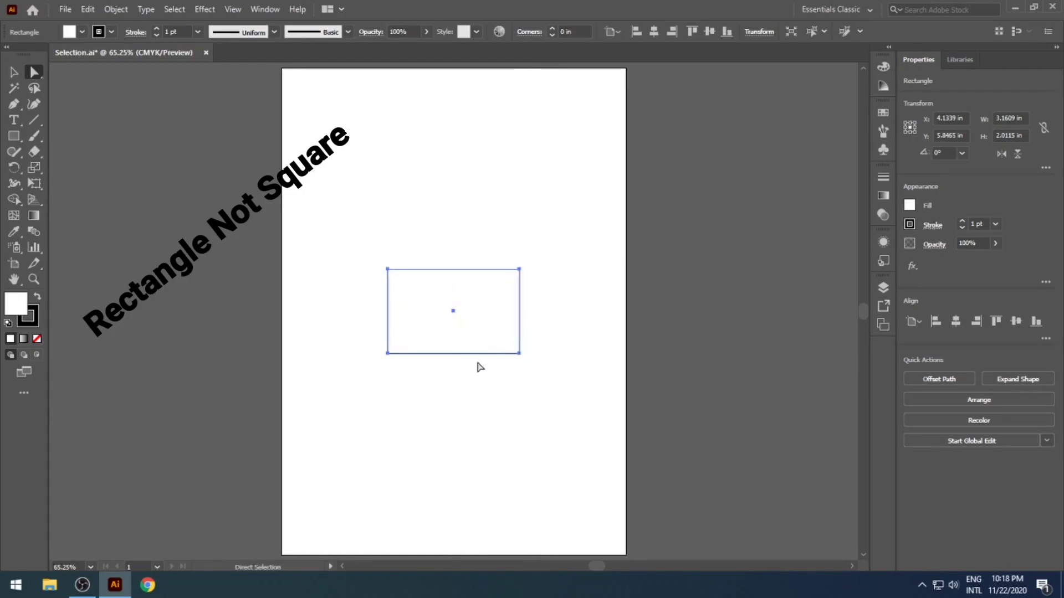
pyautogui.click(477, 379)
pyautogui.click(468, 324)
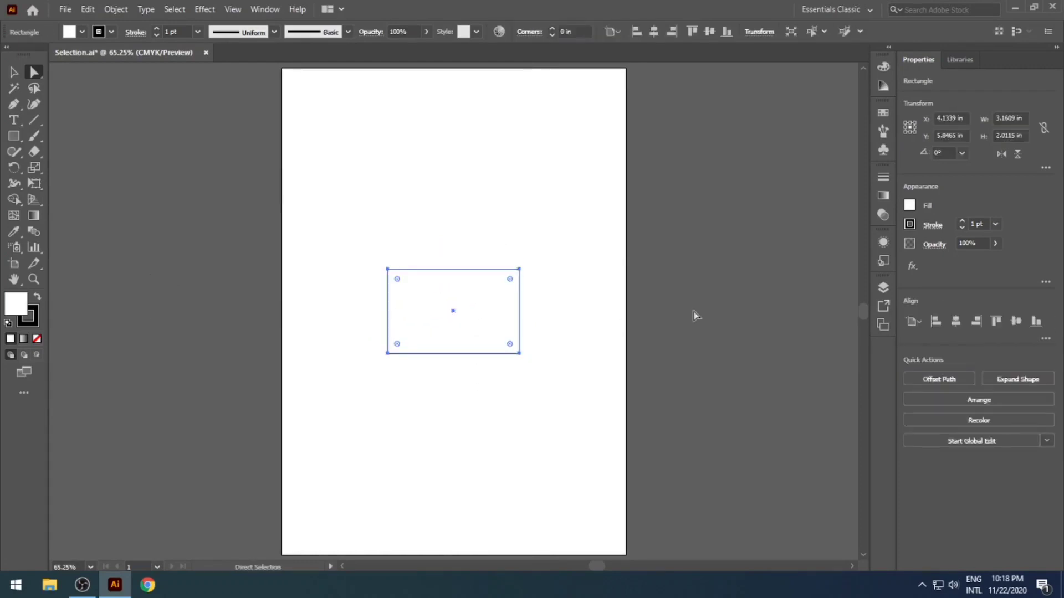
# Fill the rectangle with the light brown swatch
pyautogui.click(910, 207)
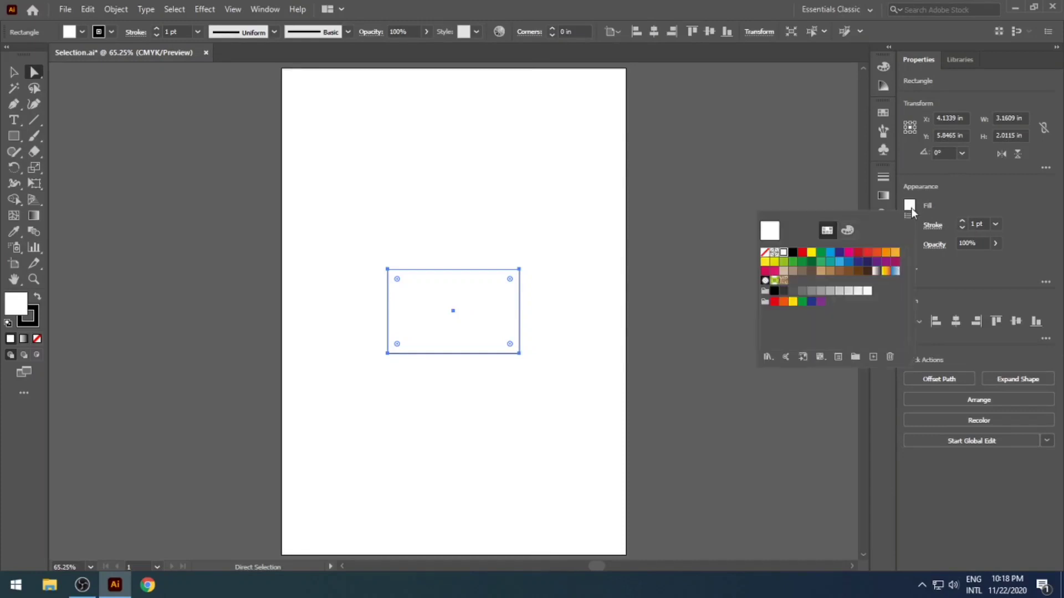
pyautogui.click(831, 276)
pyautogui.click(552, 349)
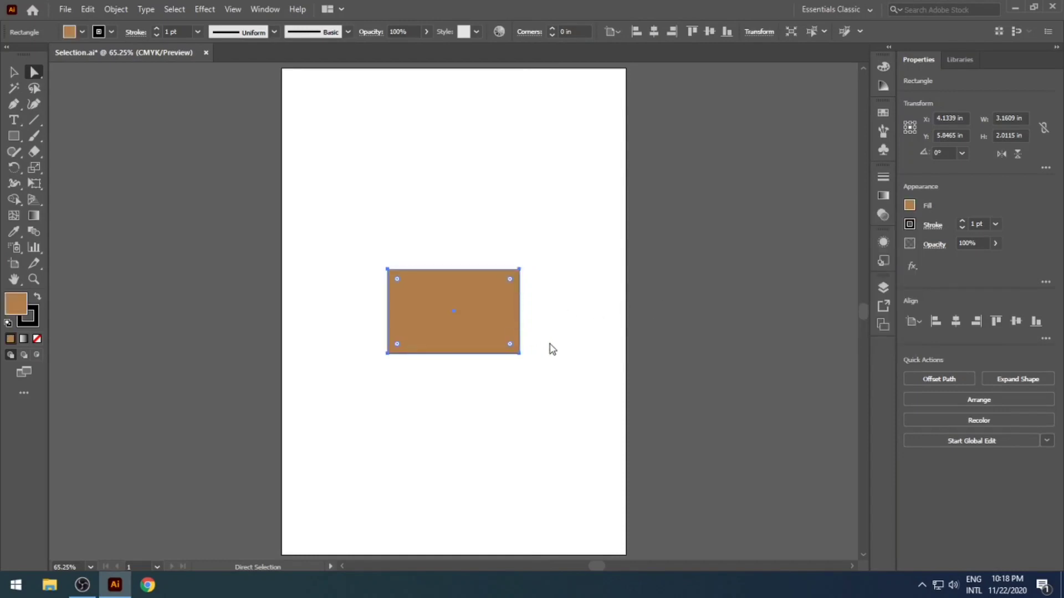
pyautogui.click(471, 397)
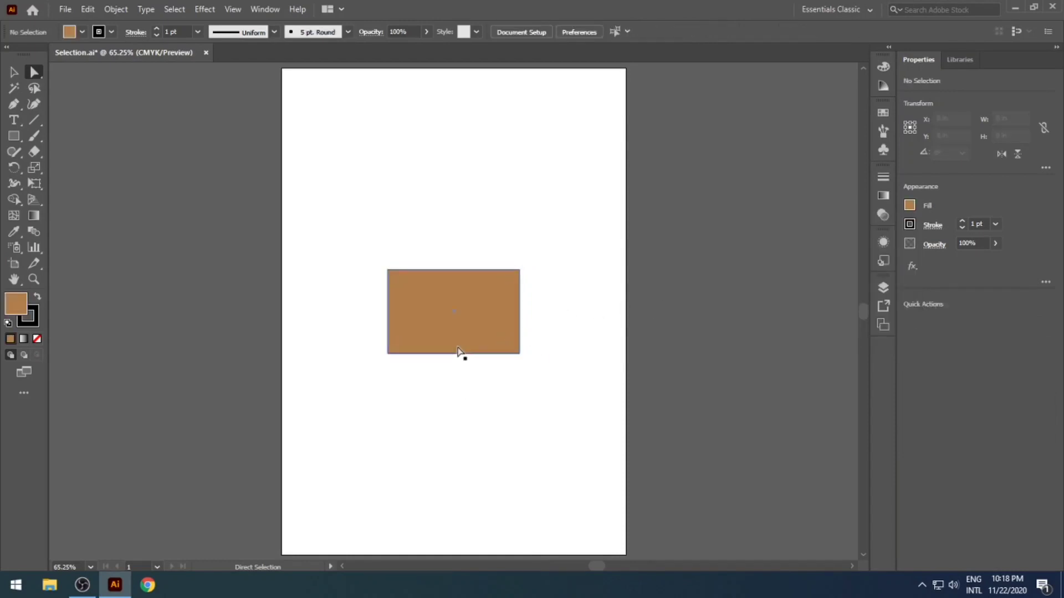
# Remove the stroke from the light brown rectangle
pyautogui.click(457, 346)
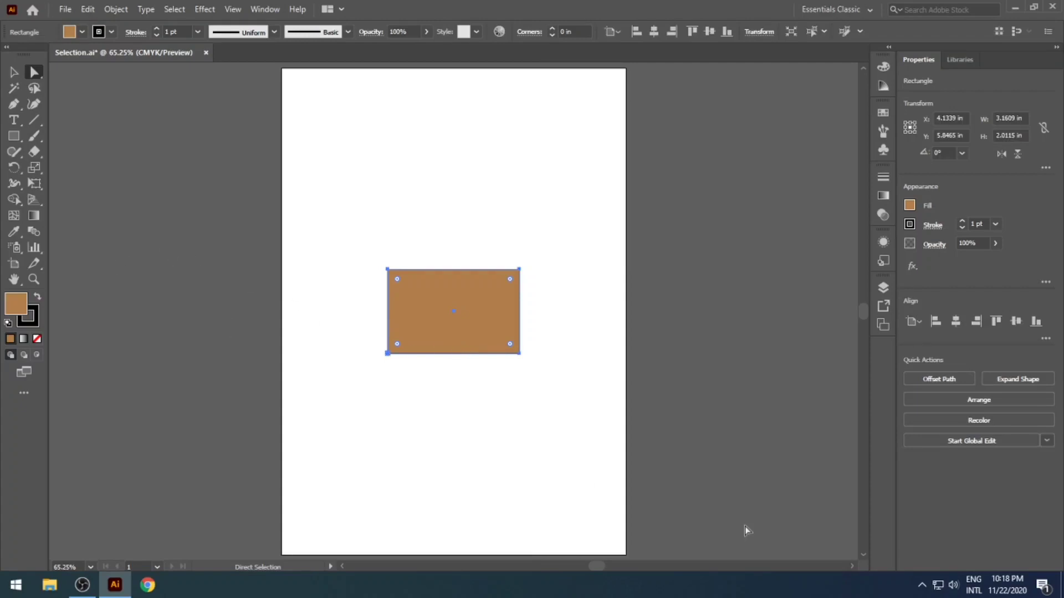
pyautogui.click(36, 317)
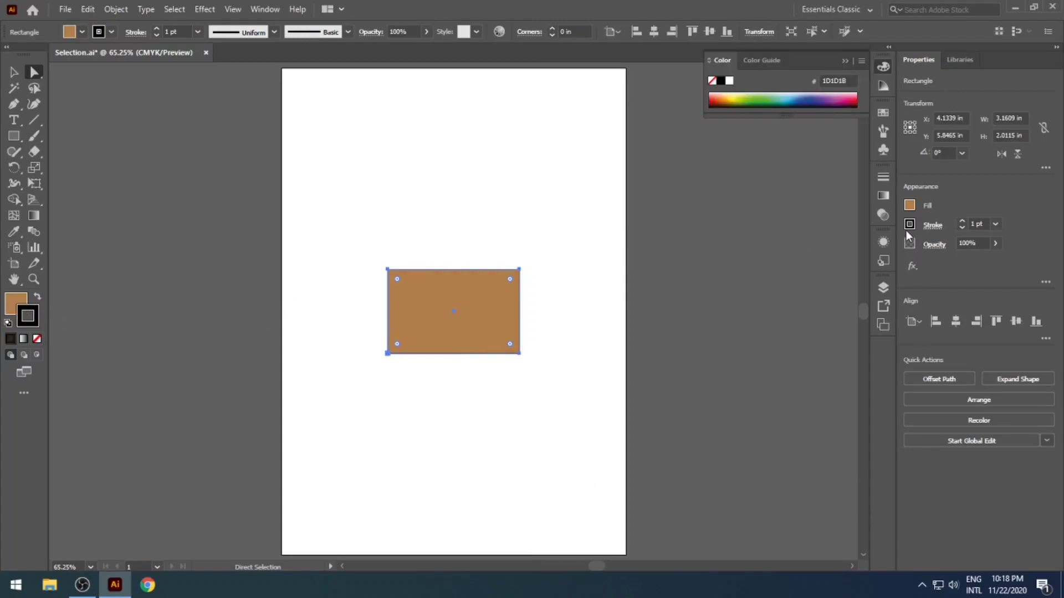
pyautogui.click(39, 338)
pyautogui.click(354, 432)
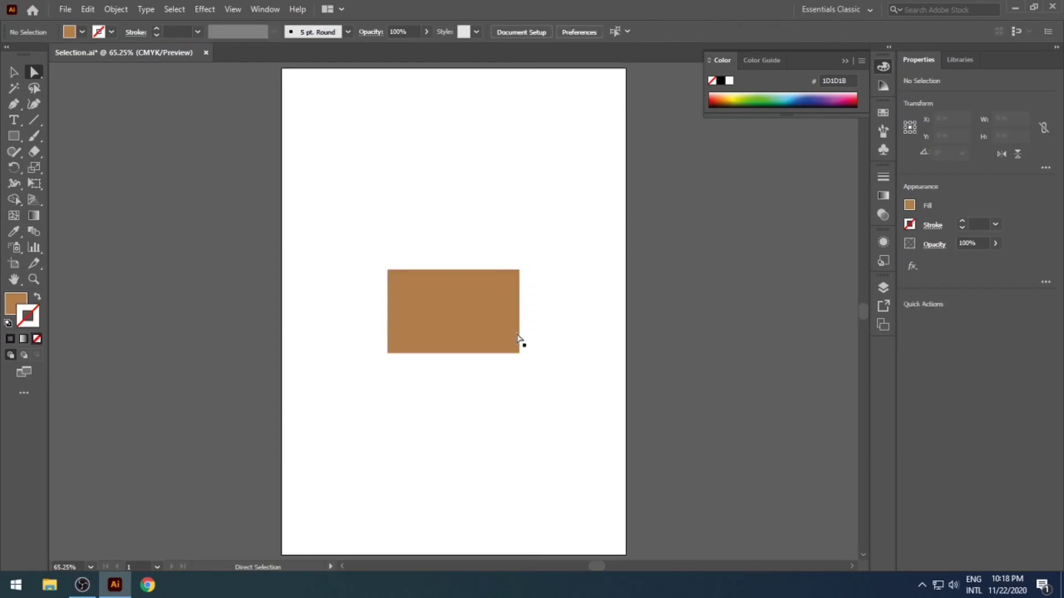
# Paste a copy of the rectangle in place in front of it and fill the copy with dark brown
pyautogui.click(476, 318)
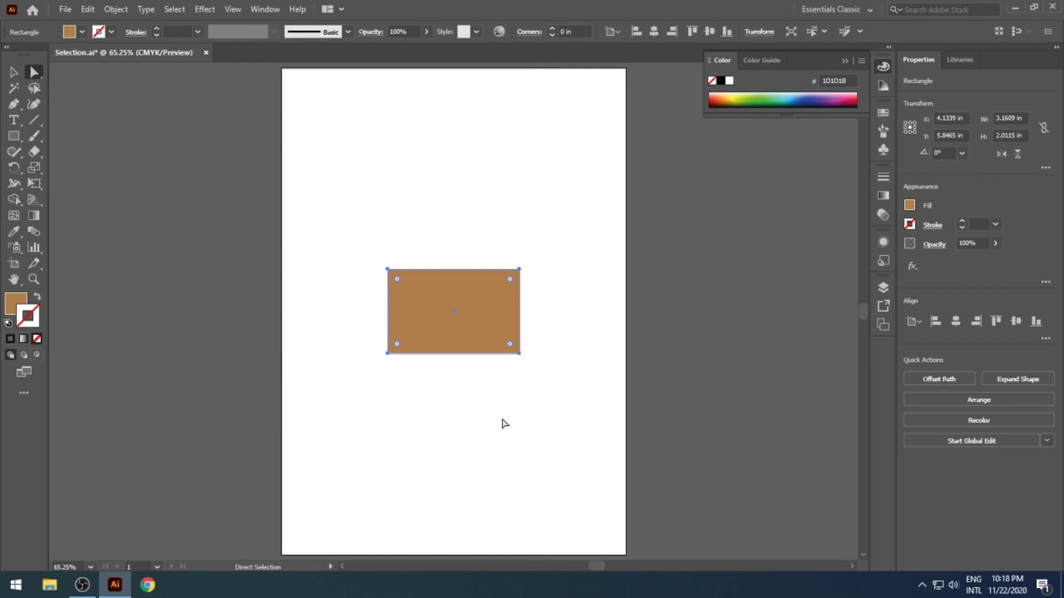
pyautogui.press('ctrl')
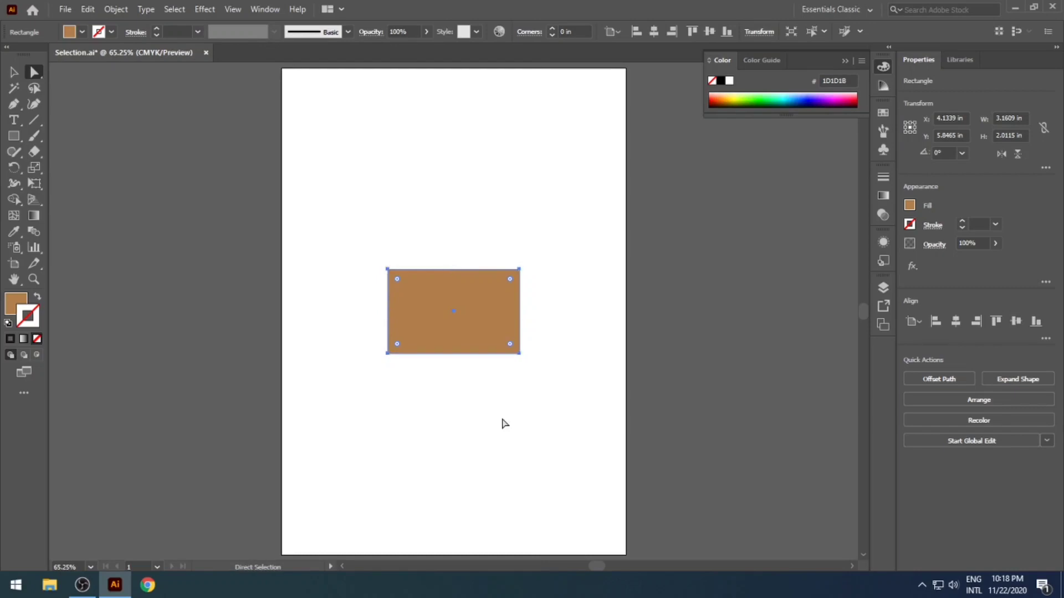
pyautogui.click(910, 210)
pyautogui.click(848, 271)
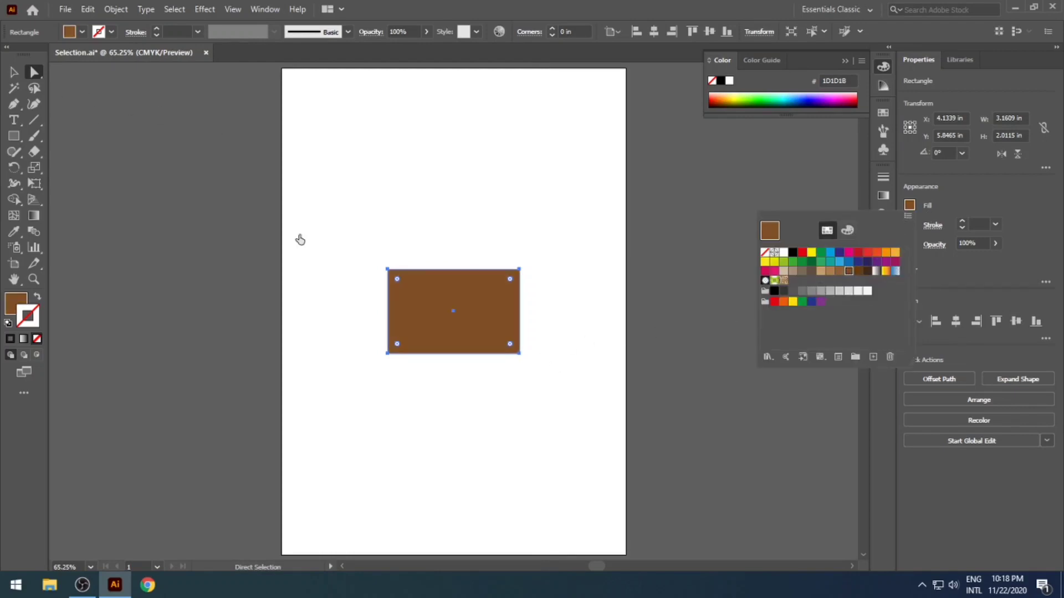
pyautogui.click(473, 240)
pyautogui.click(472, 240)
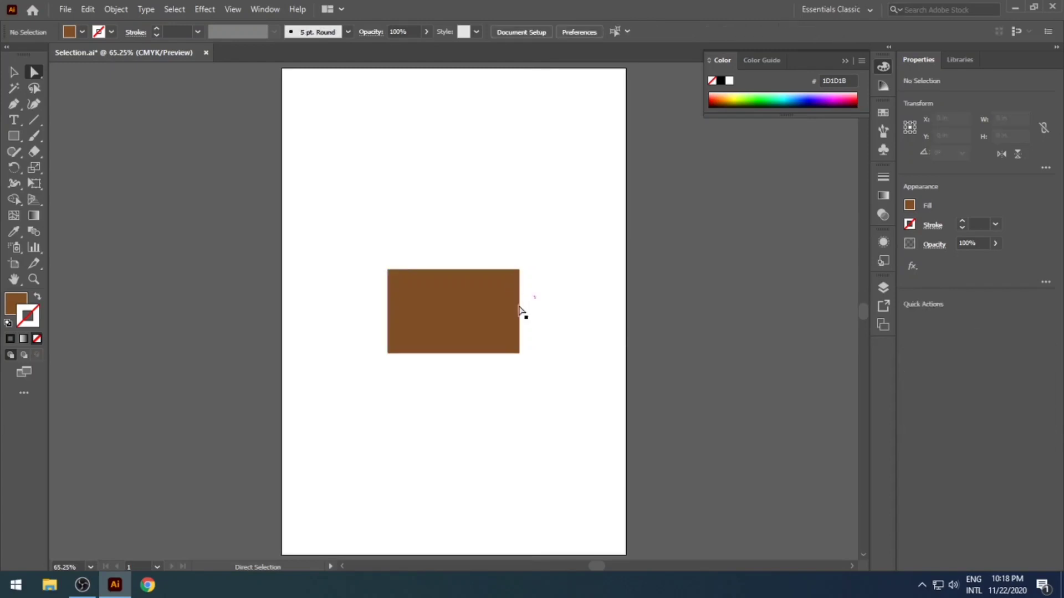
pyautogui.click(485, 335)
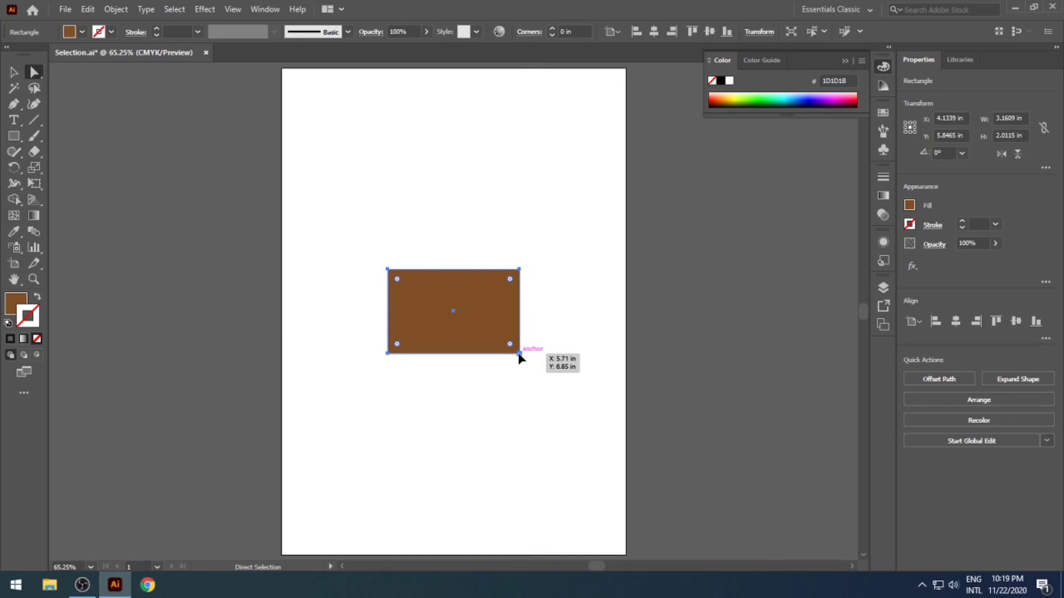
pyautogui.moveTo(519, 354); pyautogui.dragTo(503, 343)
pyautogui.hotkey('ctrl', 'z')
pyautogui.click(535, 372)
# Move the dark rectangle's two lower corner anchors to the rectangle's center, forming a triangular envelope flap
pyautogui.click(519, 354)
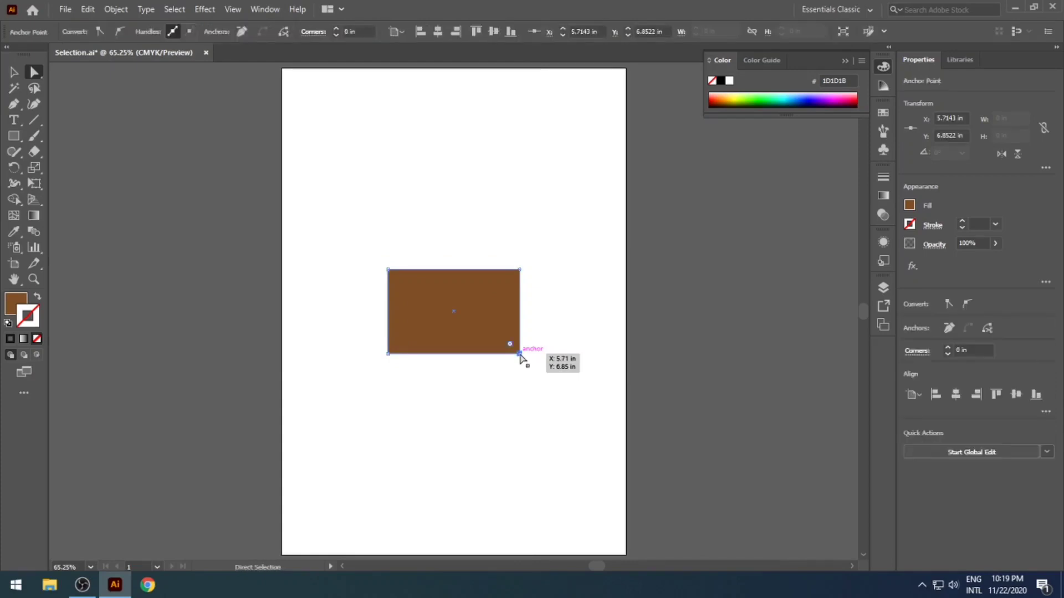
pyautogui.moveTo(520, 355); pyautogui.dragTo(454, 312)
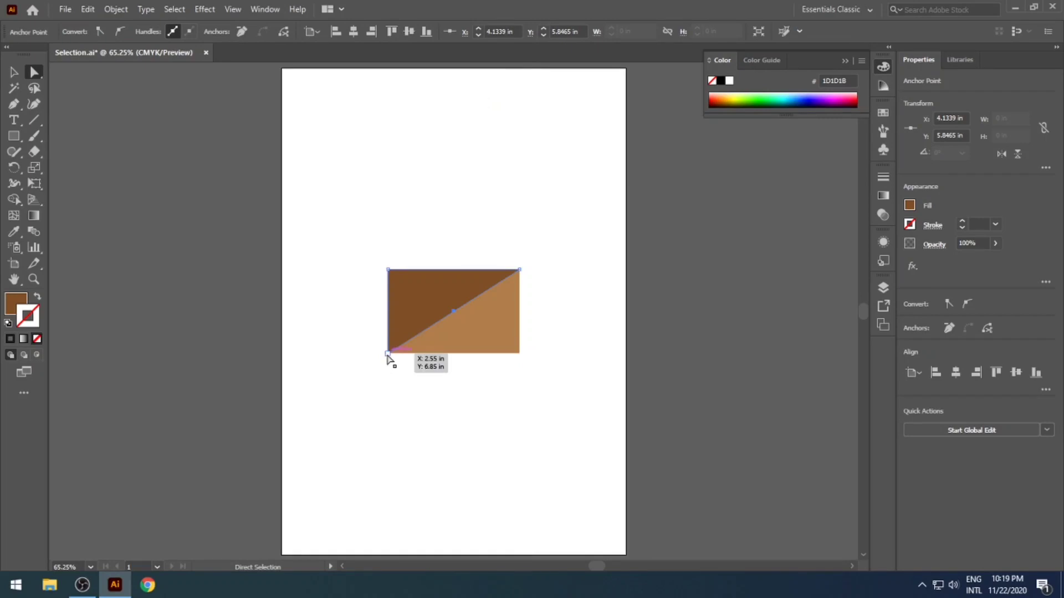
pyautogui.moveTo(388, 355); pyautogui.dragTo(451, 311)
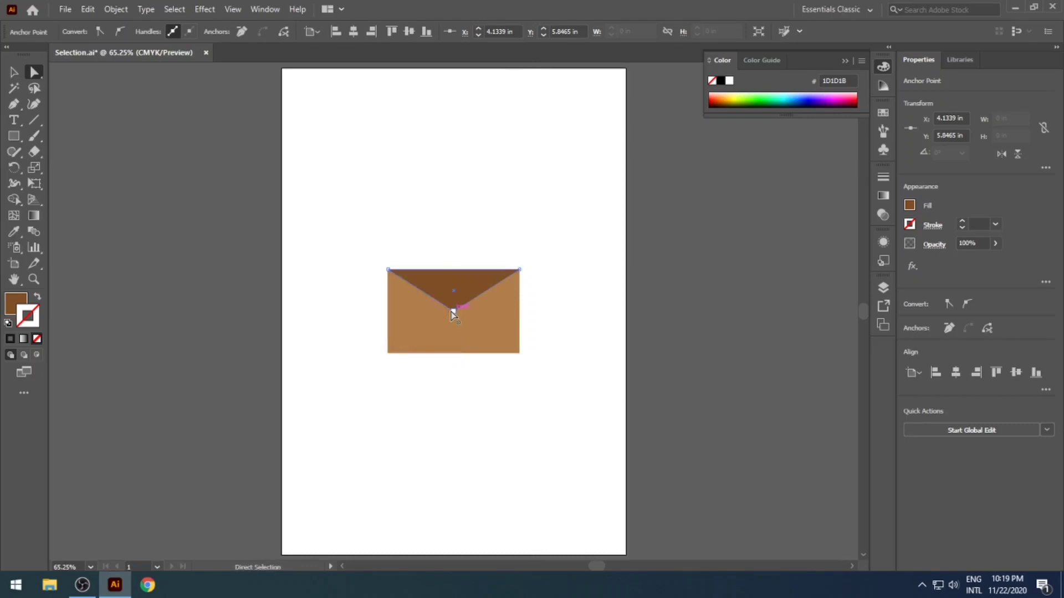
pyautogui.click(473, 395)
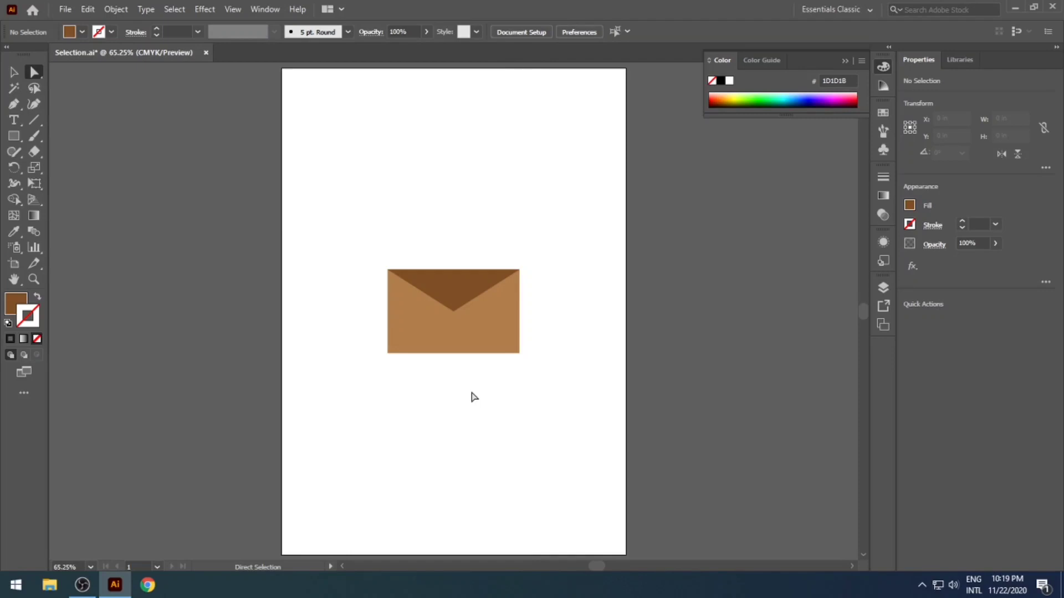
# Round the two lower corners of the light brown rectangle slightly
pyautogui.click(519, 354)
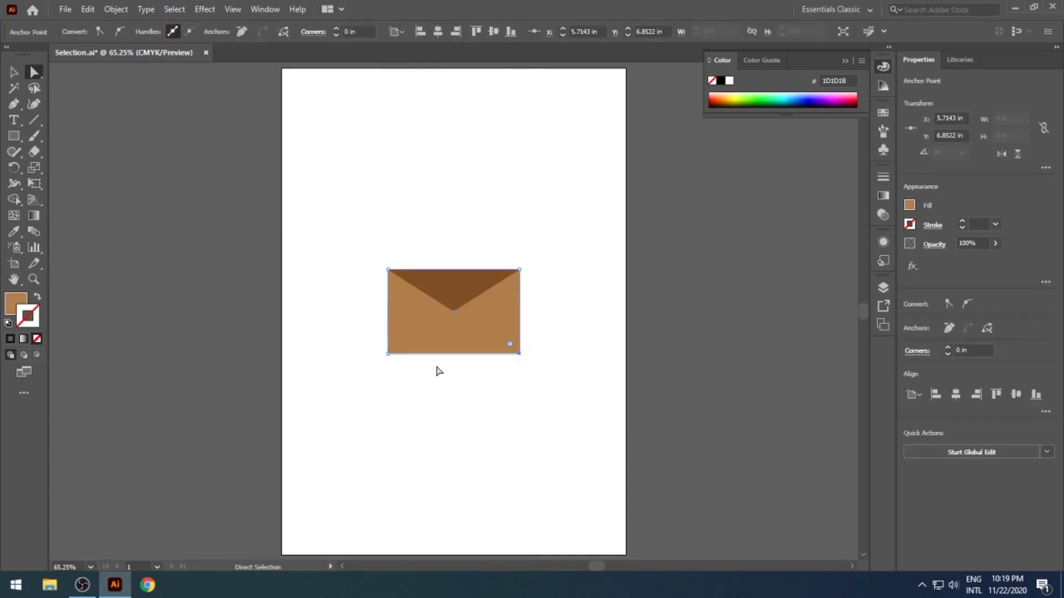
pyautogui.keyDown('shift'); pyautogui.click(387, 353); pyautogui.keyUp('shift')
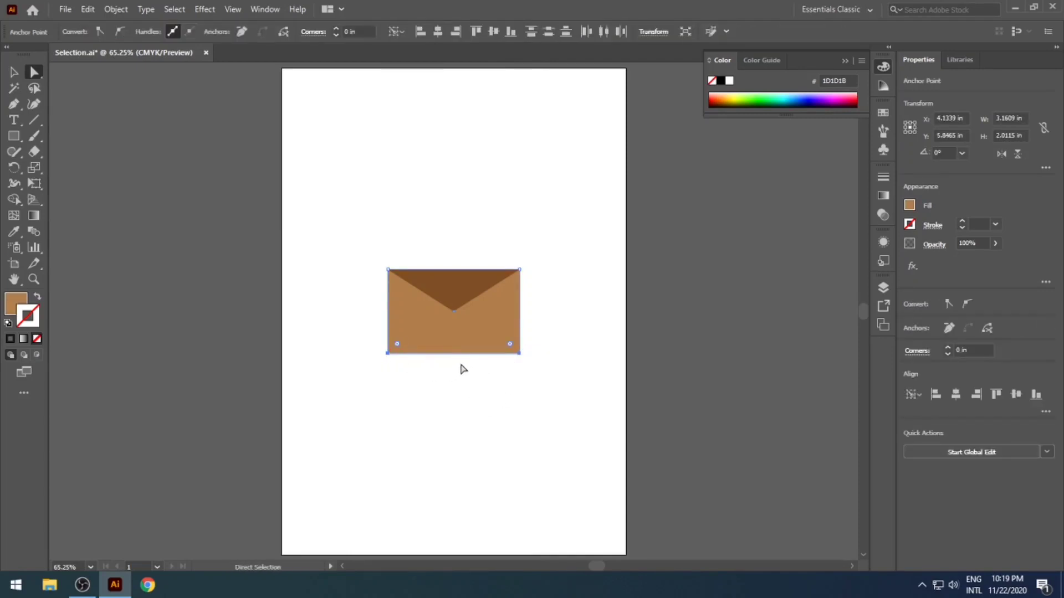
pyautogui.moveTo(509, 345); pyautogui.dragTo(508, 344)
pyautogui.moveTo(508, 346); pyautogui.dragTo(508, 349)
pyautogui.click(511, 397)
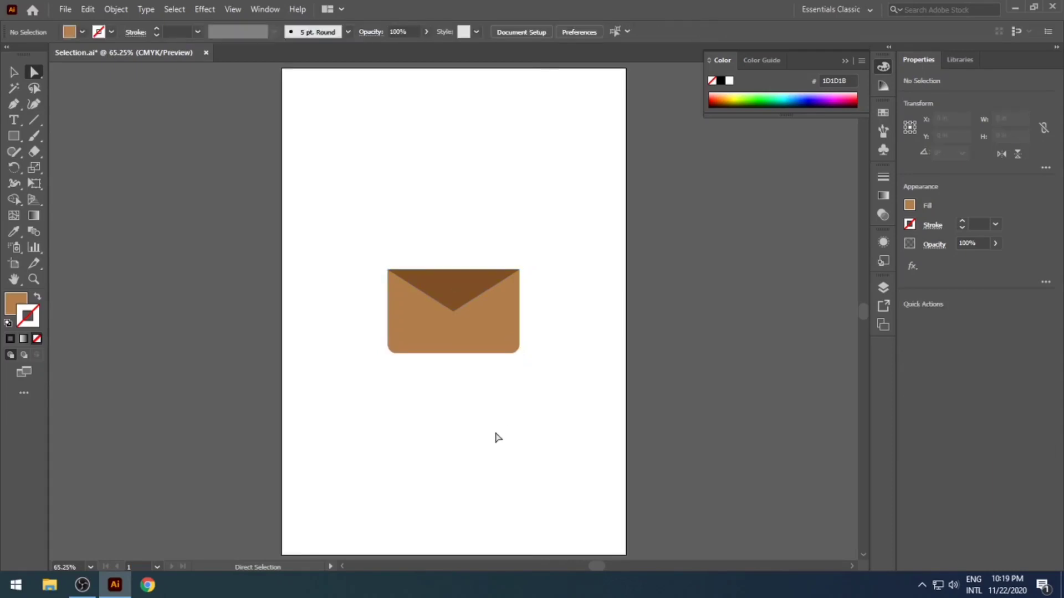
pyautogui.click(453, 310)
pyautogui.click(455, 313)
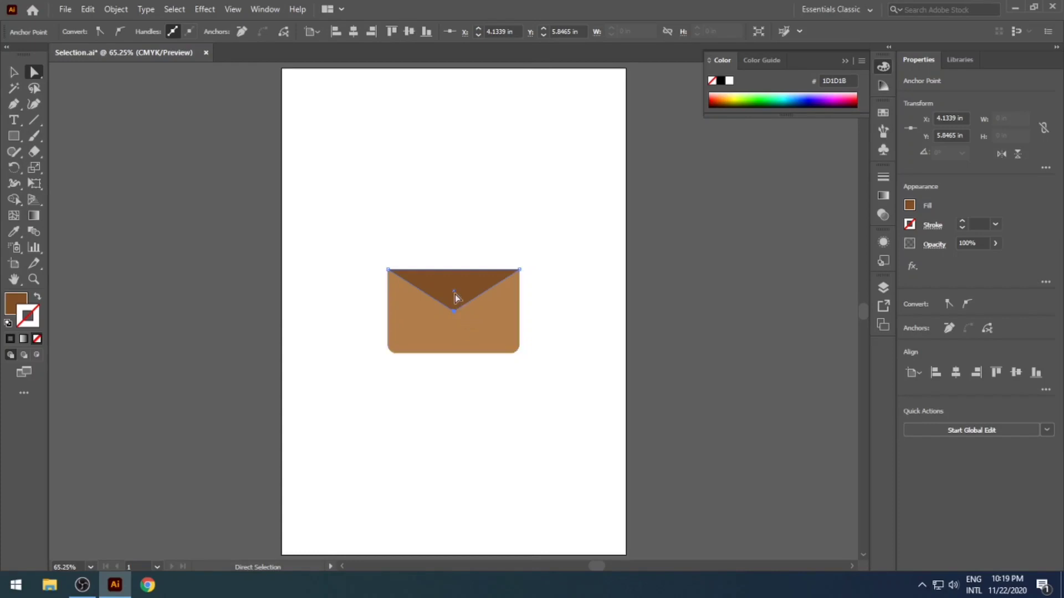
pyautogui.click(453, 311)
pyautogui.click(473, 385)
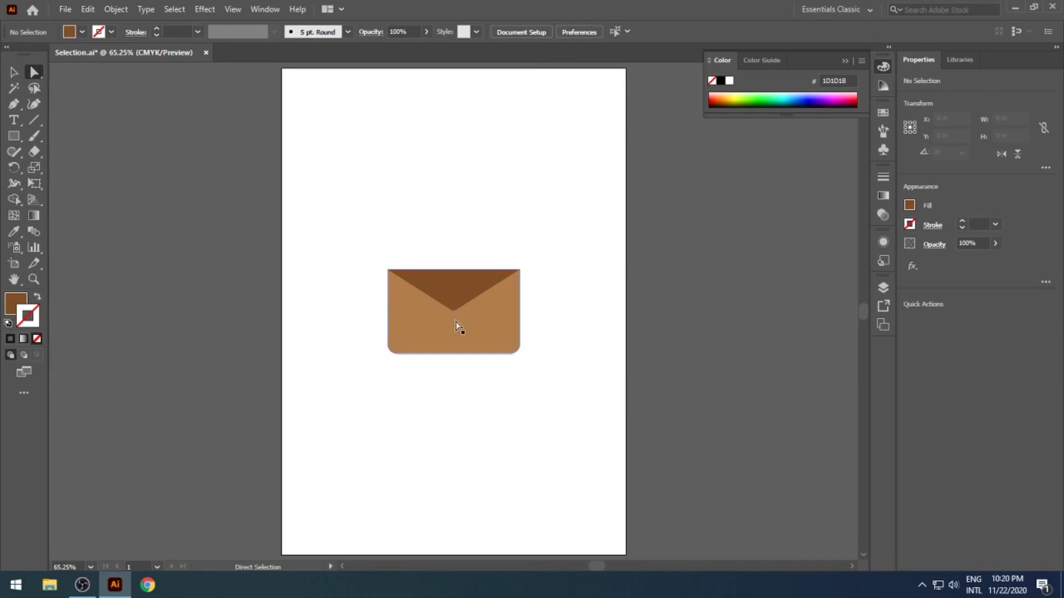
# Move the dark triangular flap off the envelope so it straddles the artboard's left edge
pyautogui.press('v')
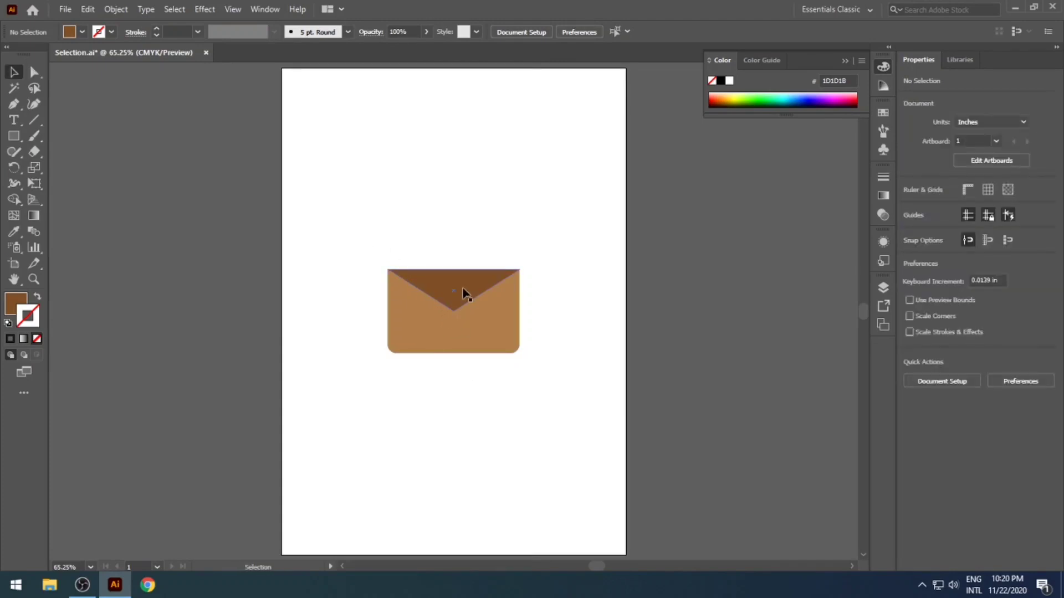
pyautogui.moveTo(463, 292); pyautogui.dragTo(247, 354)
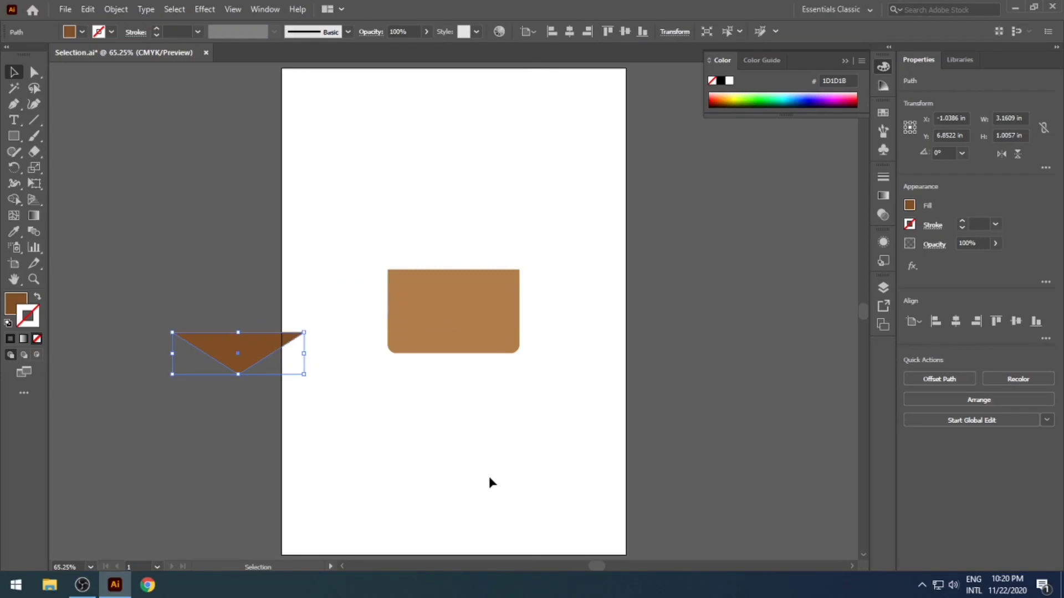
# Undo the last move of the dark brown flap and clear the selection
pyautogui.hotkey('ctrl', 'z')
pyautogui.click(465, 359)
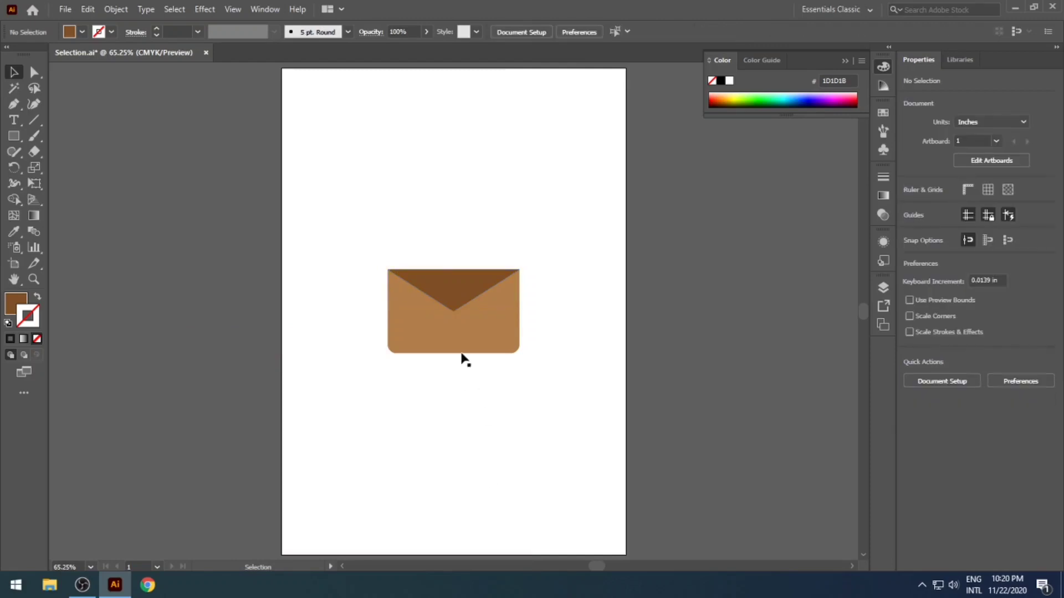
# Try moving all artwork together off the artboard's left side, and undo the move
pyautogui.click(485, 333)
pyautogui.hotkey('ctrl', 'a')
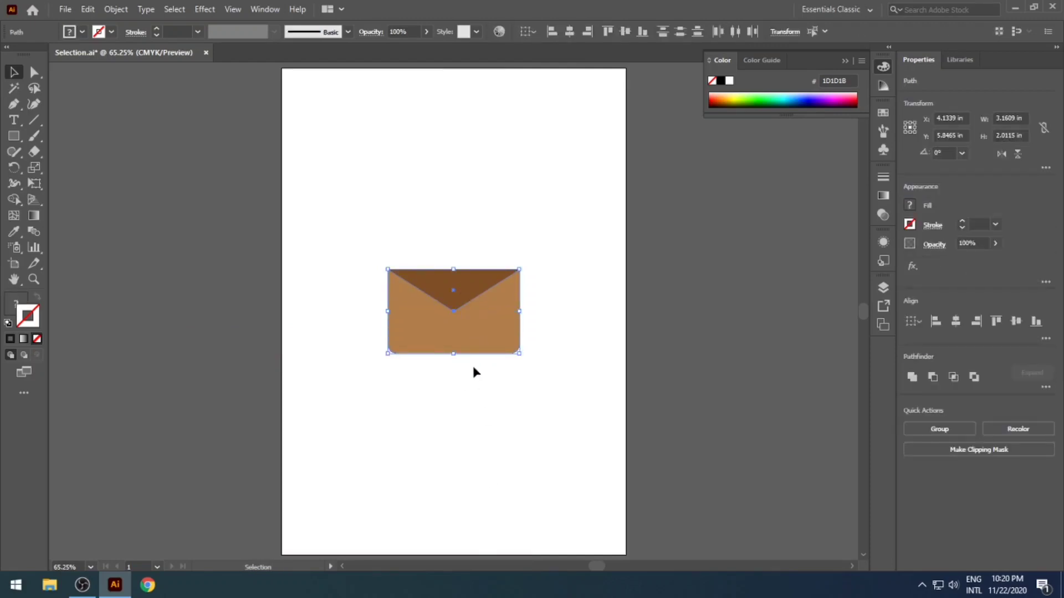
pyautogui.moveTo(485, 346); pyautogui.dragTo(248, 386)
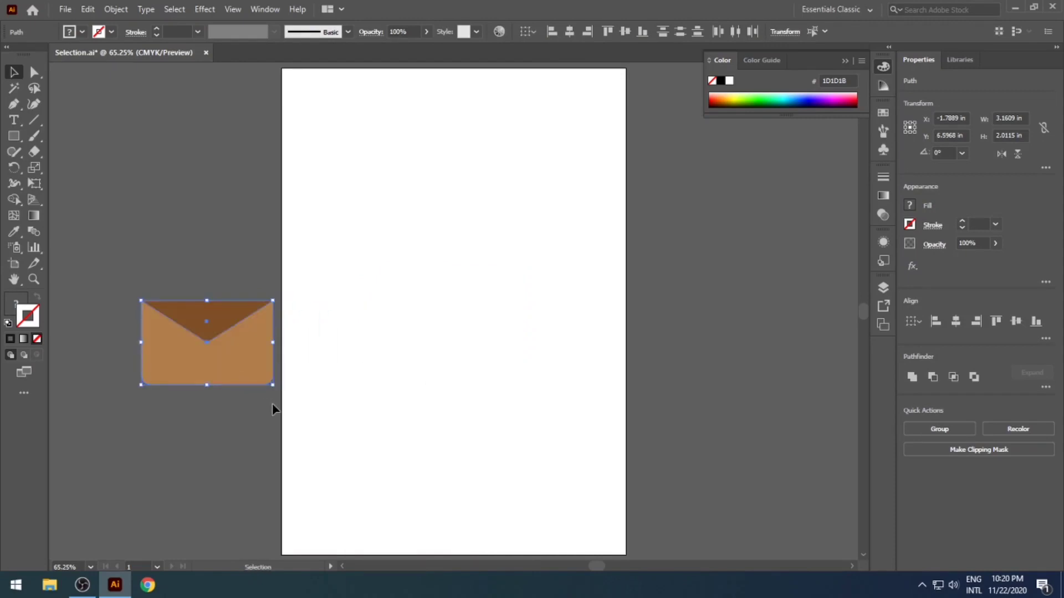
pyautogui.hotkey('ctrl', 'z')
pyautogui.click(359, 435)
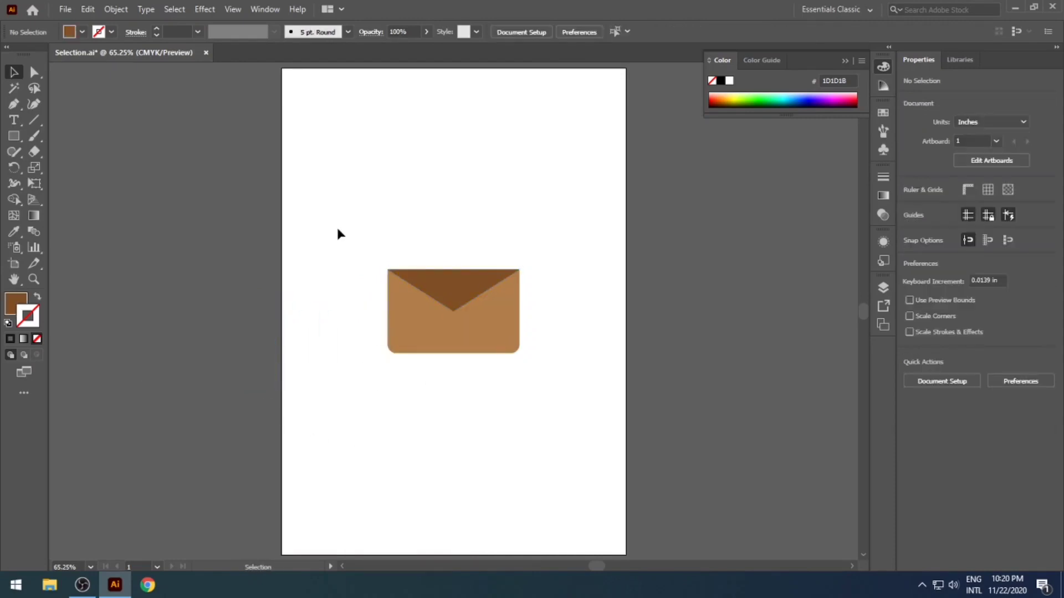
# Enclose the flap and body in a selection area, try moving them left of the artboard, and undo
pyautogui.moveTo(333, 229); pyautogui.dragTo(549, 403)
pyautogui.moveTo(498, 335); pyautogui.dragTo(194, 387)
pyautogui.hotkey('ctrl', 'z')
pyautogui.click(418, 470)
# Try moving the envelope body and the flap separately, and undo both moves
pyautogui.moveTo(456, 341); pyautogui.dragTo(405, 402)
pyautogui.moveTo(454, 282); pyautogui.dragTo(374, 234)
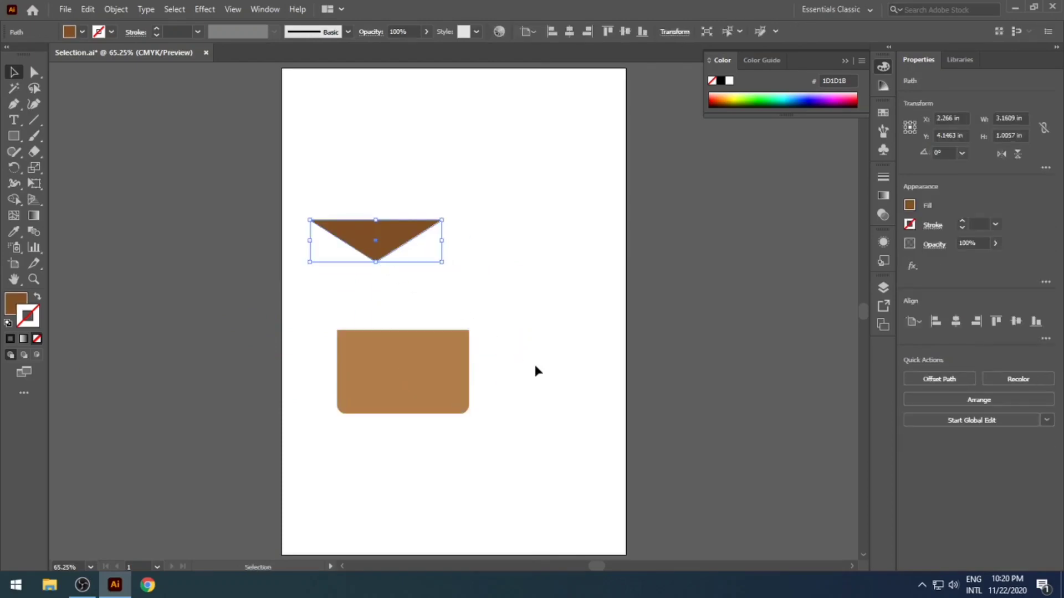
pyautogui.hotkey('ctrl', 'z')
pyautogui.hotkey('ctrl', 'z')
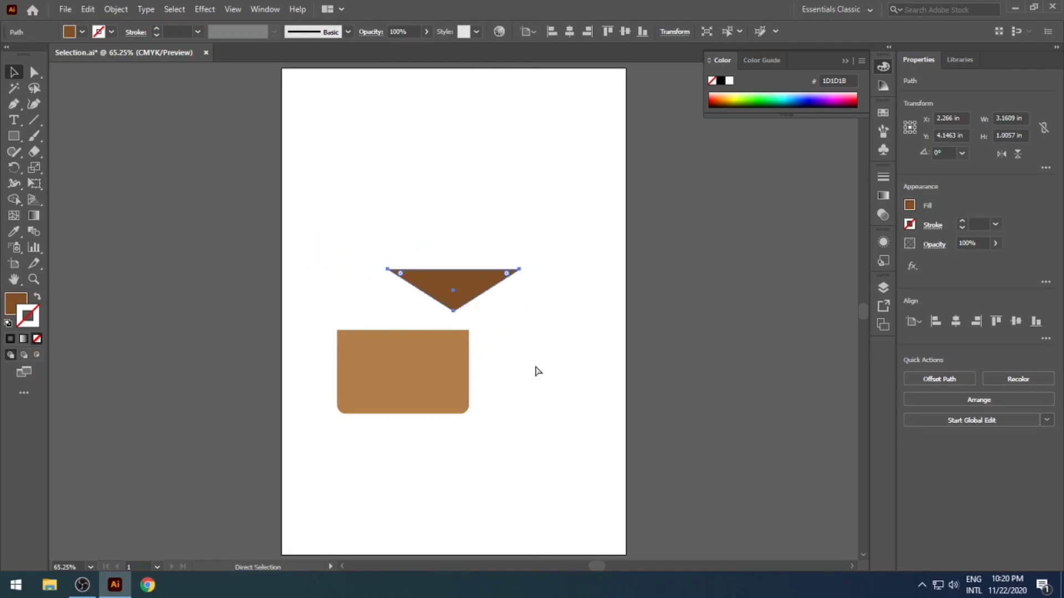
pyautogui.click(537, 370)
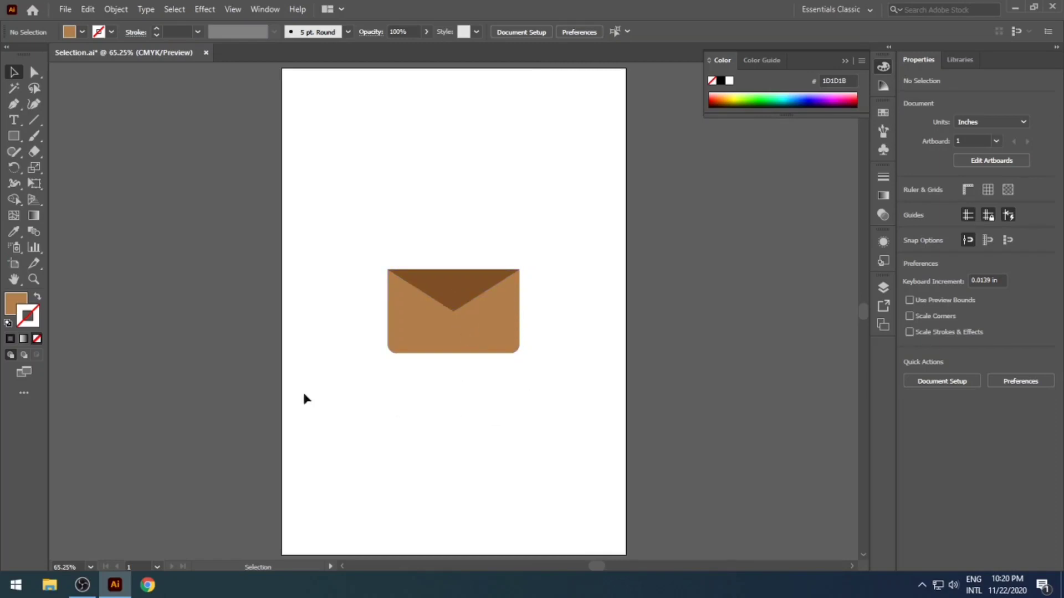
# Select the flap and body together and group them into one envelope object
pyautogui.moveTo(341, 234); pyautogui.dragTo(558, 396)
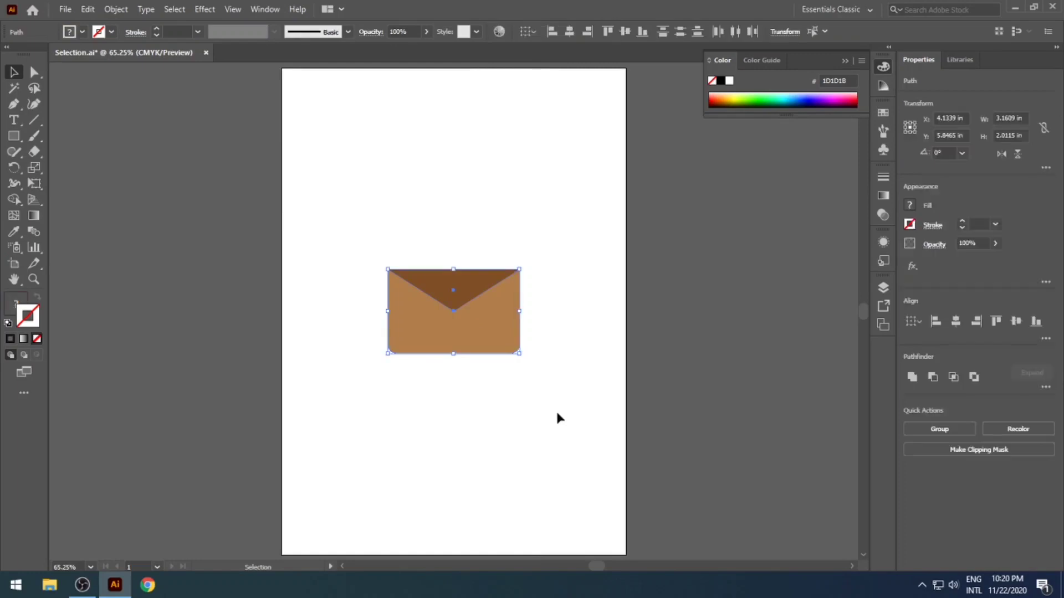
pyautogui.rightClick(499, 327)
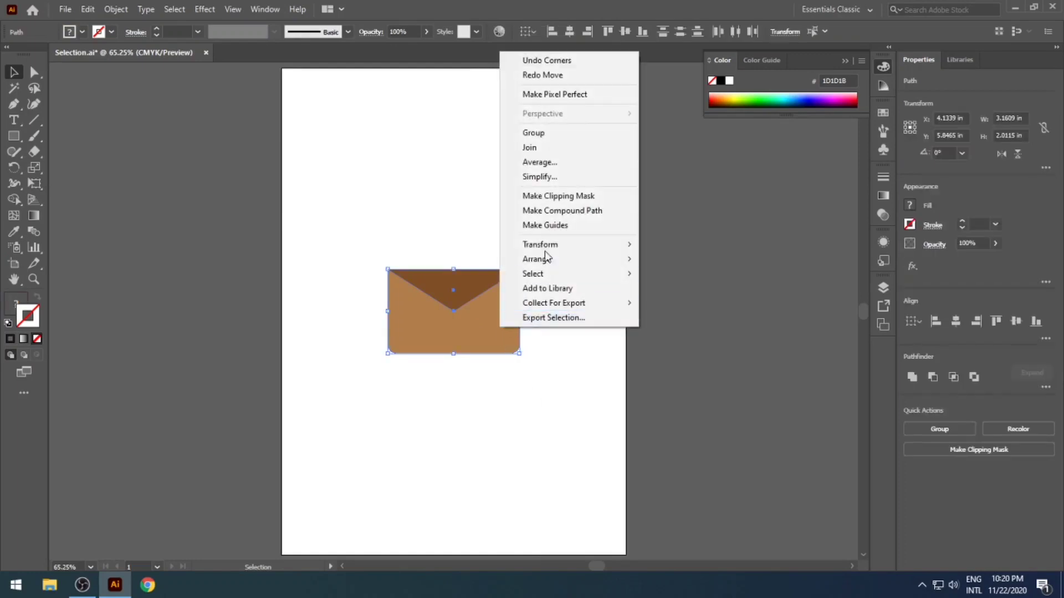
pyautogui.click(534, 133)
pyautogui.click(567, 279)
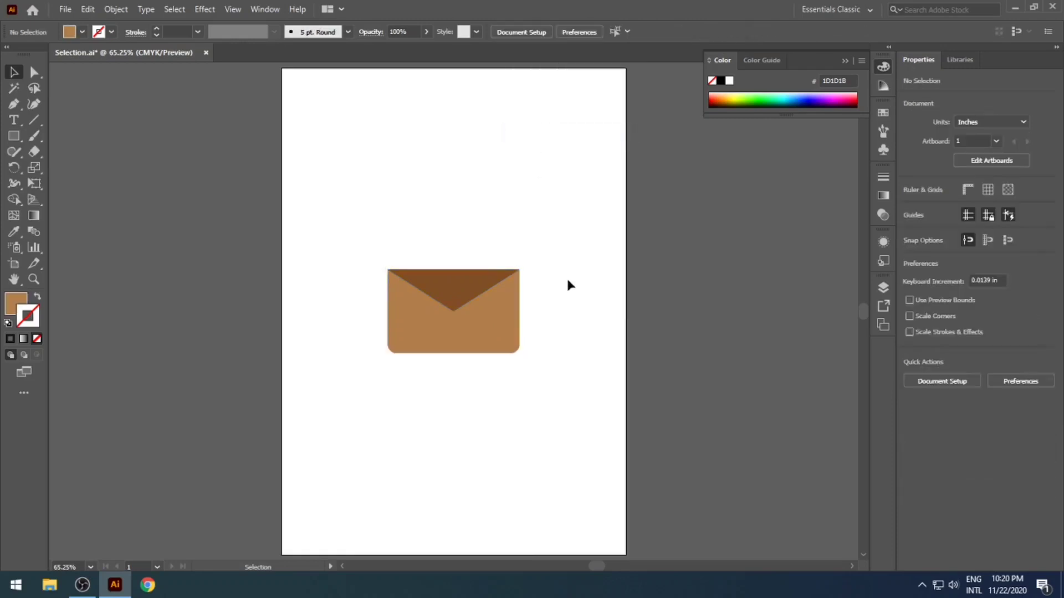
# Try moving the grouped envelope by its body and undo the move
pyautogui.moveTo(477, 336); pyautogui.dragTo(508, 370)
pyautogui.hotkey('ctrl', 'z')
pyautogui.click(513, 431)
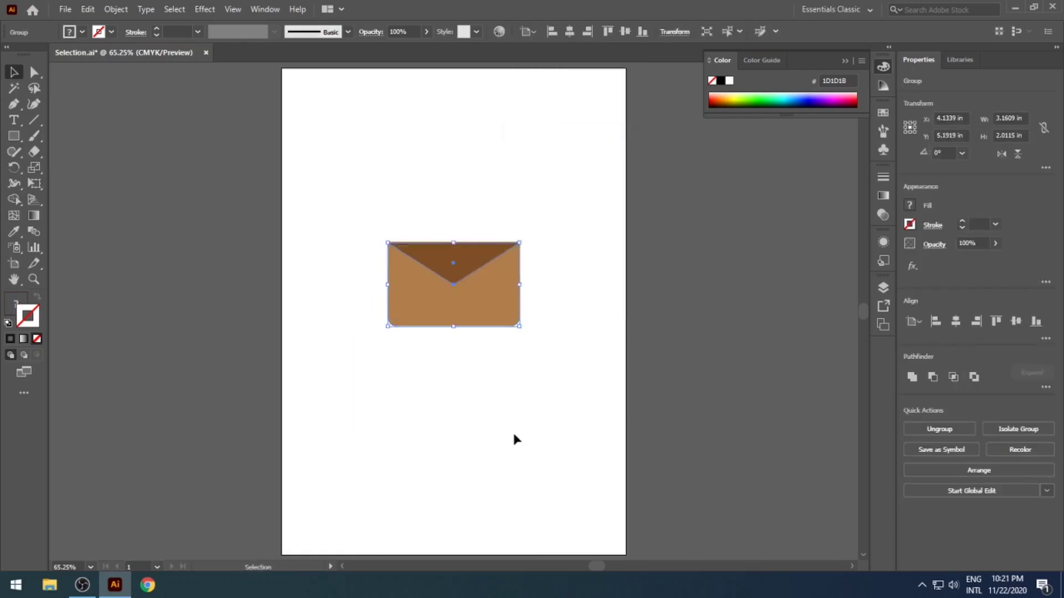
# Move the envelope lower on the artboard to about Y 6.98 in and return it to ungrouped shapes
pyautogui.moveTo(480, 308); pyautogui.dragTo(480, 384)
pyautogui.hotkey('ctrl', 'z')
pyautogui.hotkey('ctrl', 'z')
pyautogui.moveTo(471, 402); pyautogui.dragTo(497, 391)
pyautogui.hotkey('ctrl', 'z')
pyautogui.hotkey('ctrl', 'z')
pyautogui.hotkey('ctrl', 'z')
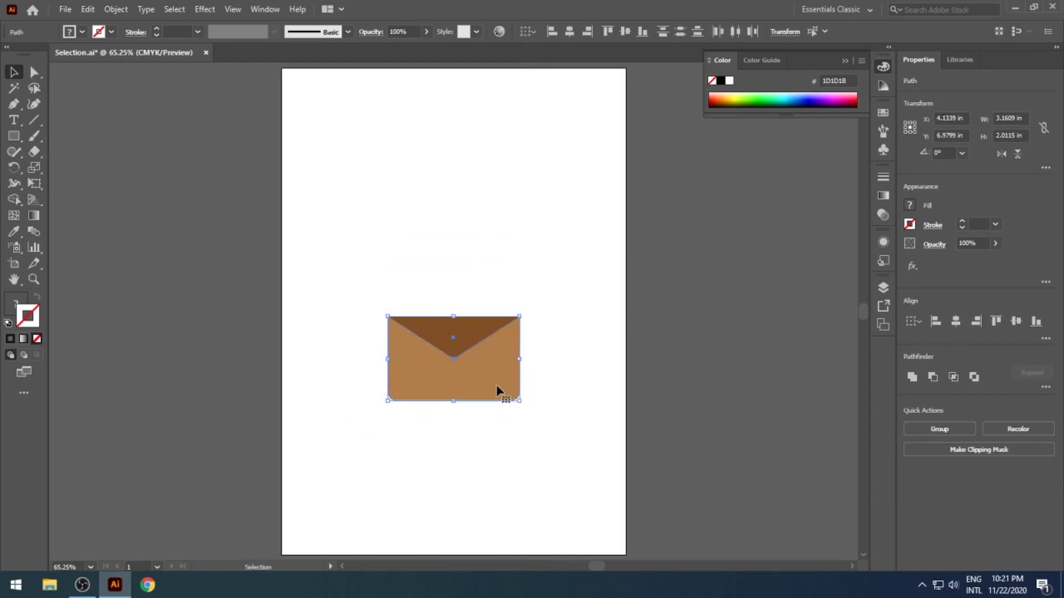
# Try moving the flap away from the ungrouped body, and undo the move
pyautogui.rightClick(497, 391)
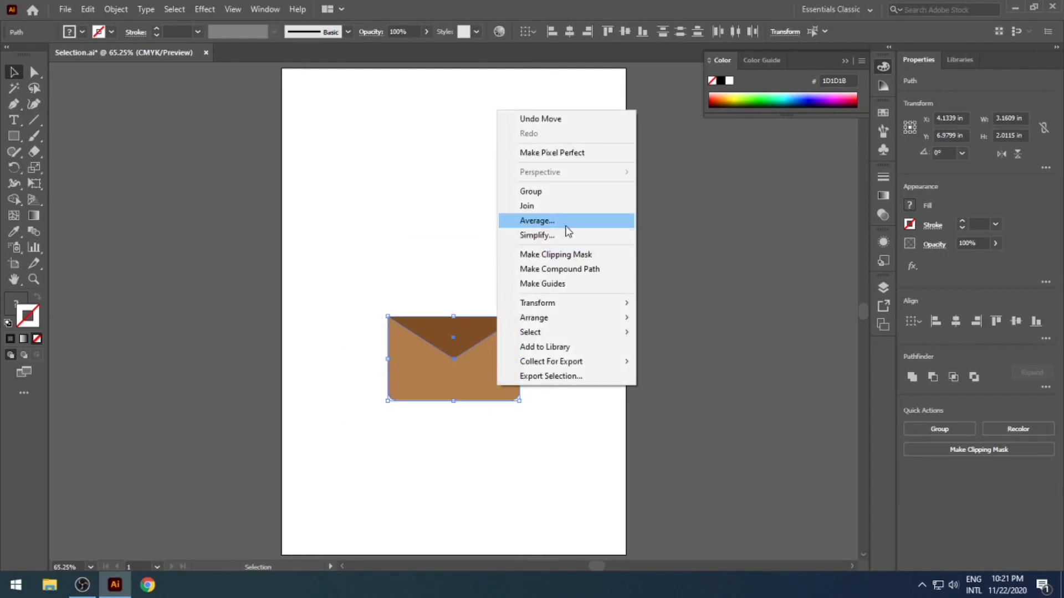
pyautogui.click(434, 255)
pyautogui.click(434, 255)
pyautogui.moveTo(465, 338); pyautogui.dragTo(491, 271)
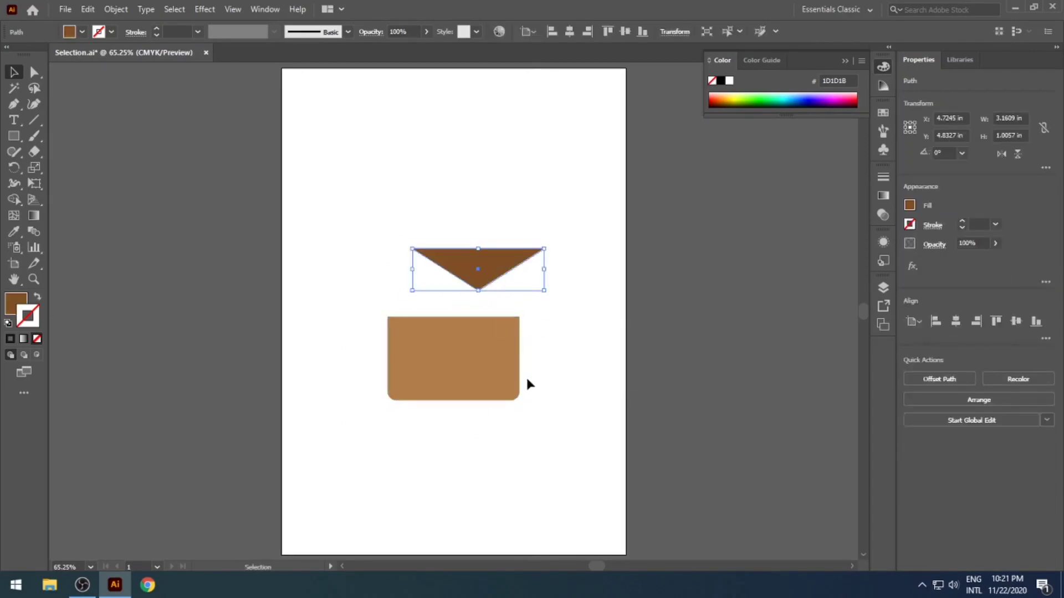
pyautogui.hotkey('ctrl', 'z')
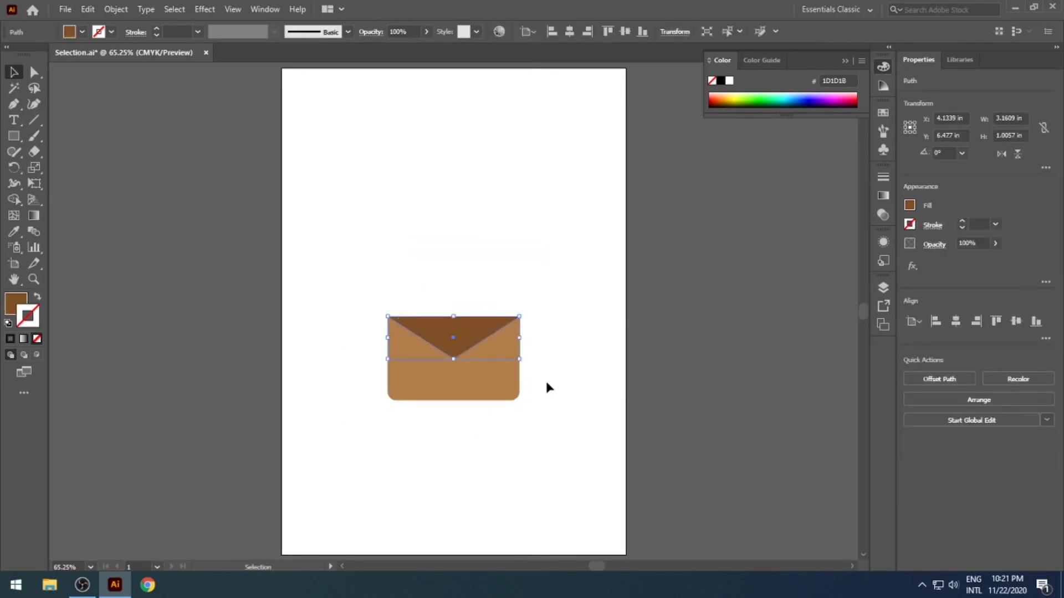
pyautogui.click(544, 378)
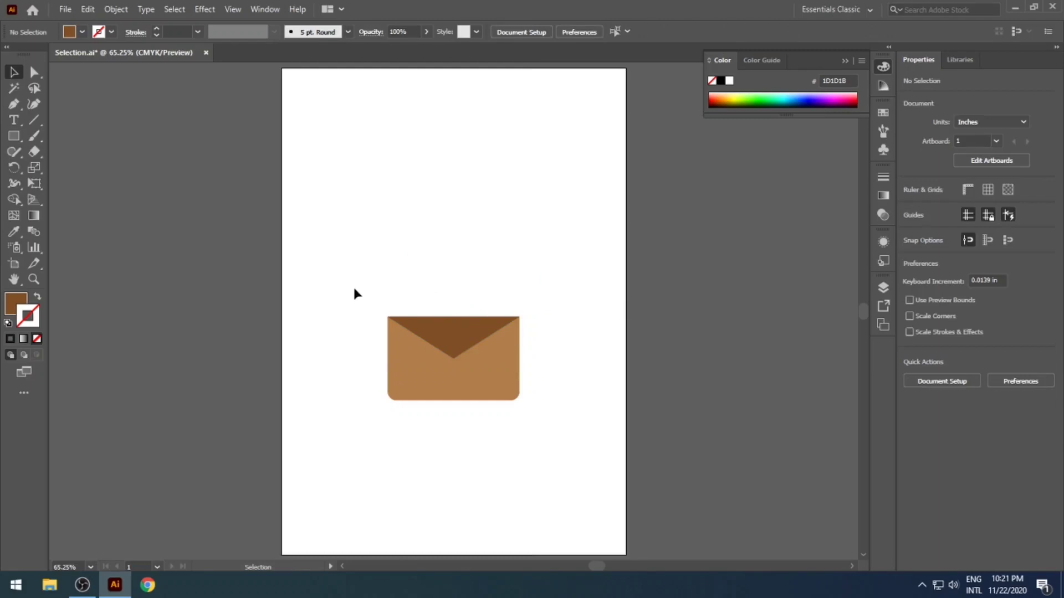
# Select both envelope shapes and group them
pyautogui.moveTo(354, 289); pyautogui.dragTo(550, 429)
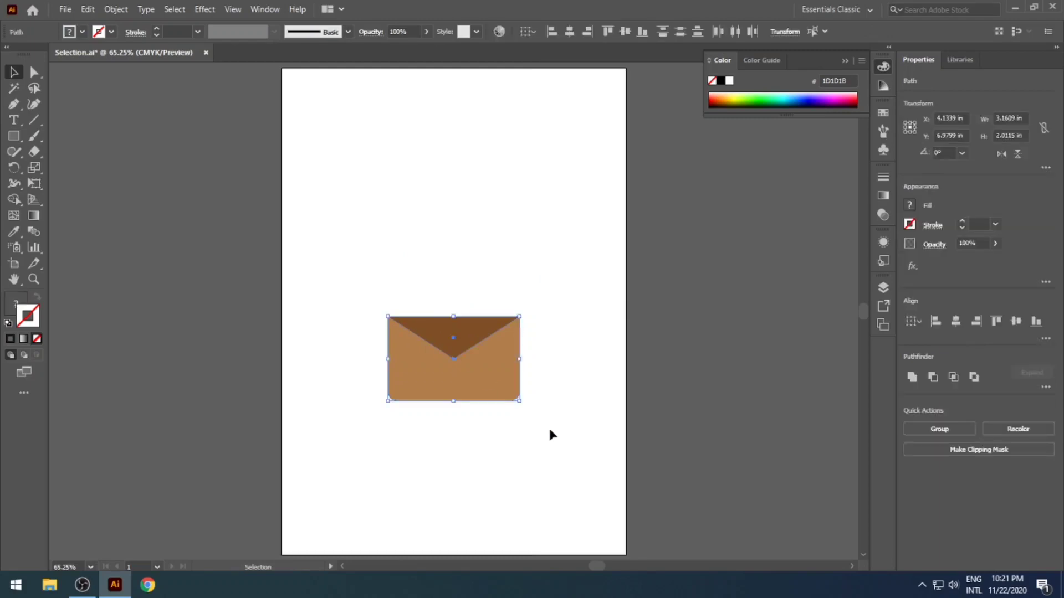
pyautogui.click(572, 470)
pyautogui.press('ctrl')
pyautogui.hotkey('ctrl', 'a')
pyautogui.hotkey('ctrl', 'g')
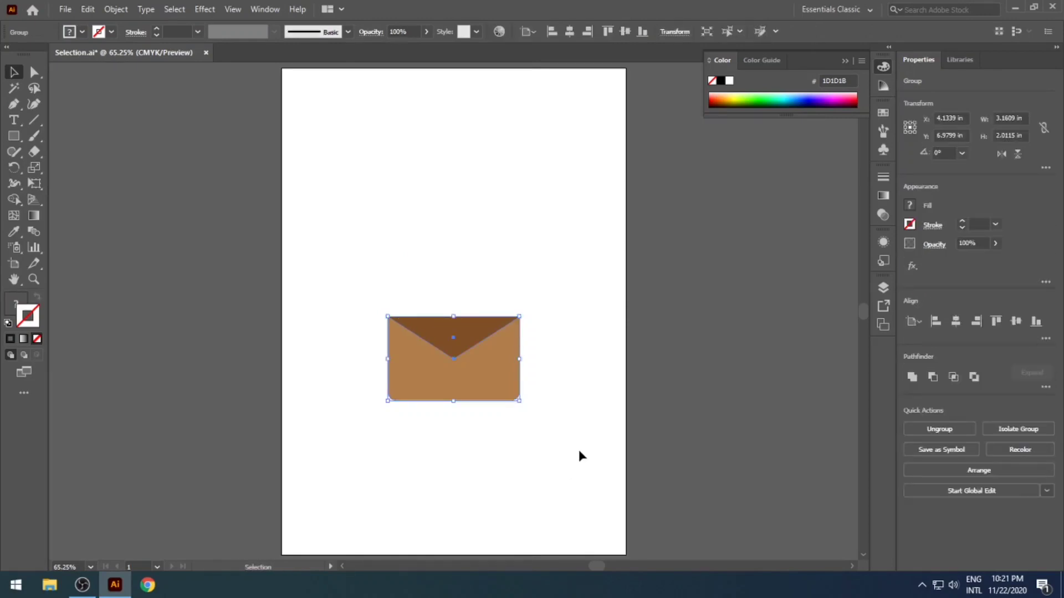
pyautogui.click(404, 454)
# Move the grouped envelope off the artboard to its left side, at about X -3.17 in, Y 4.06 in
pyautogui.moveTo(467, 351); pyautogui.dragTo(763, 335)
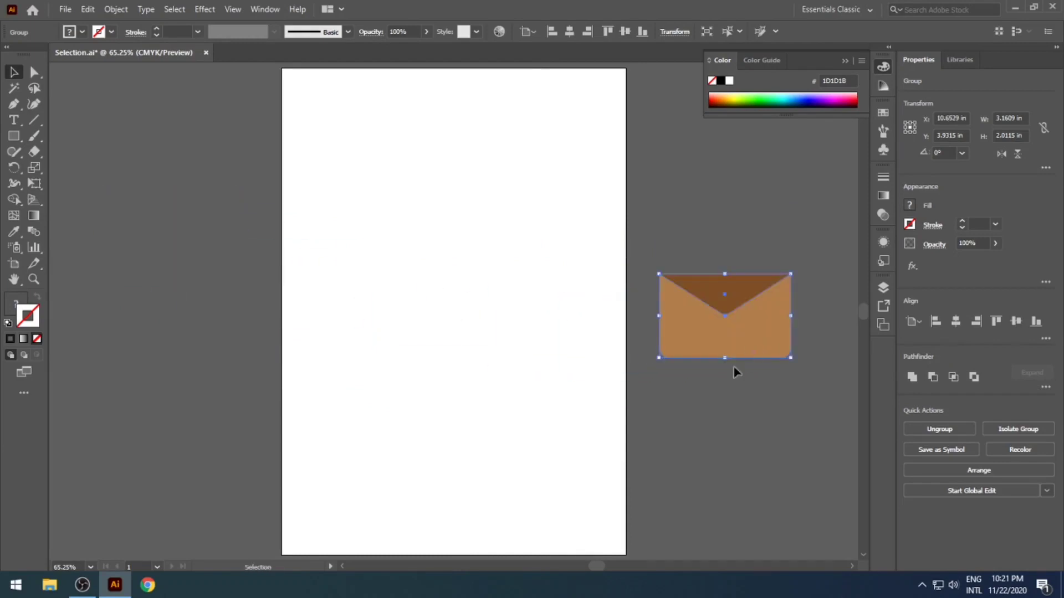
pyautogui.click(716, 400)
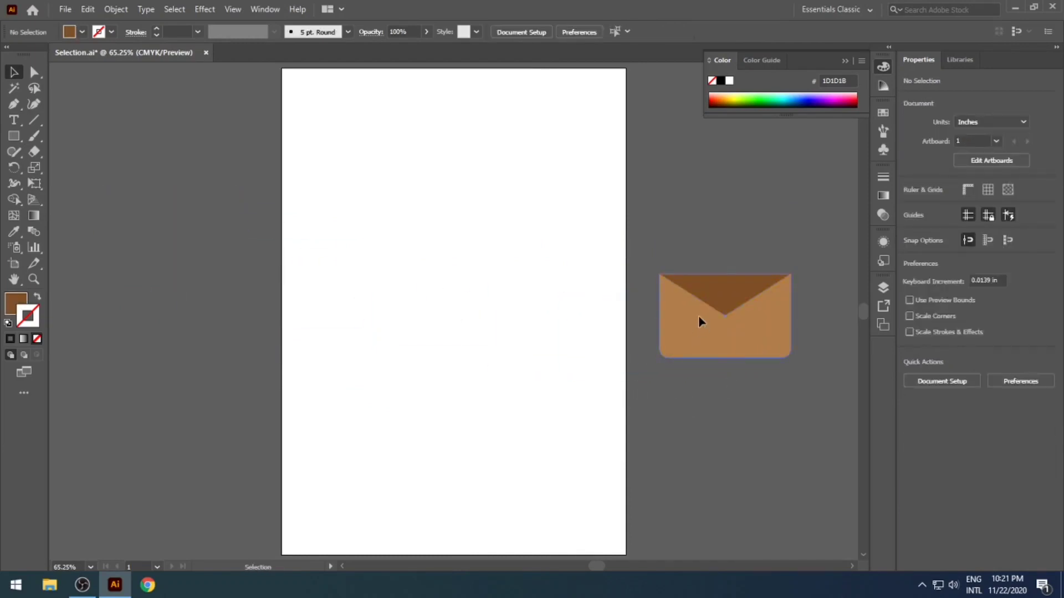
pyautogui.moveTo(700, 316); pyautogui.dragTo(122, 237)
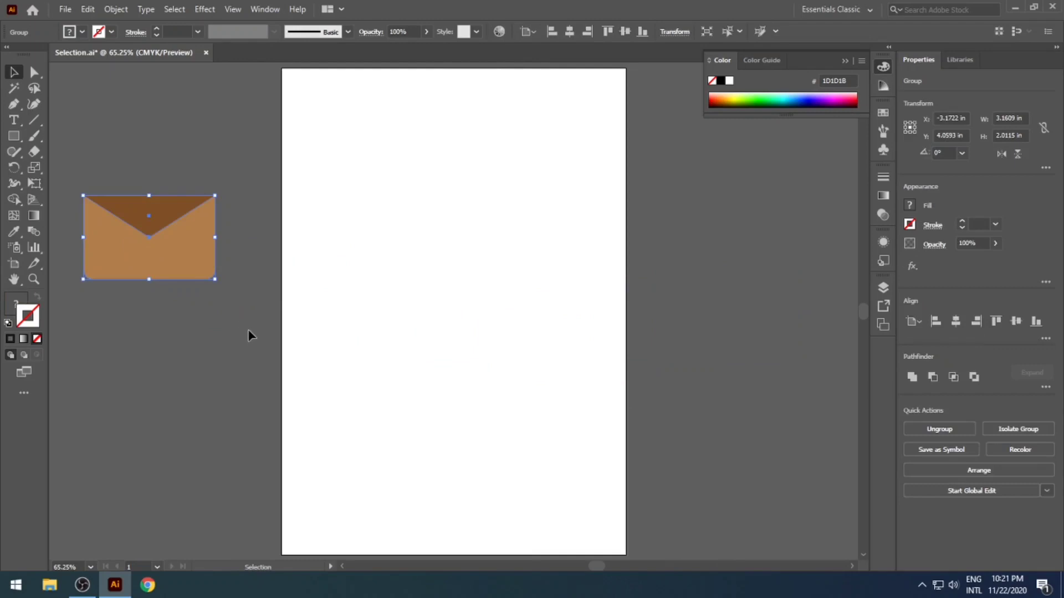
pyautogui.click(388, 399)
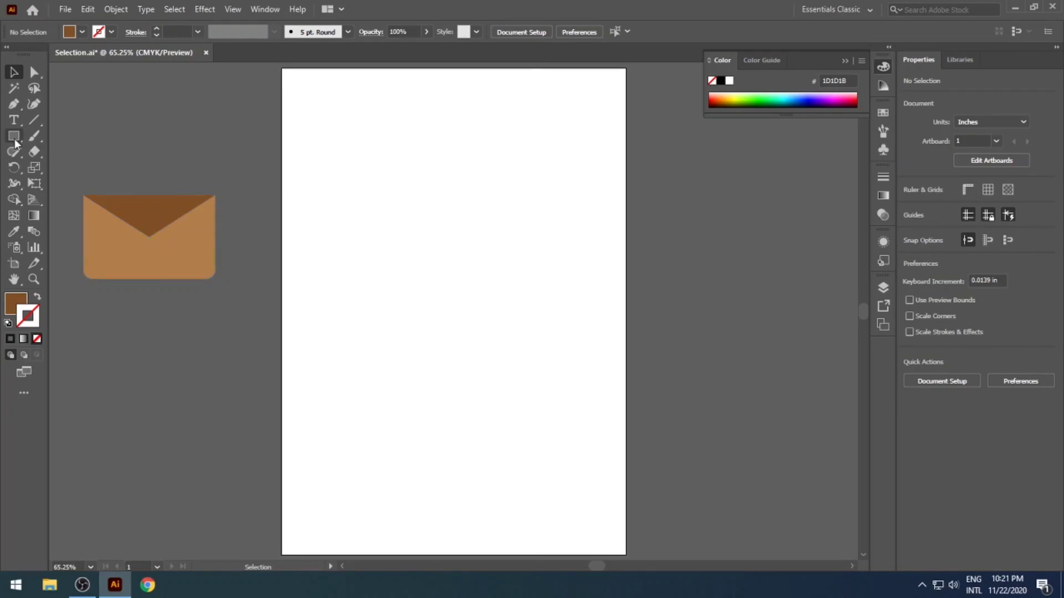
# Draw one tall and one wide trial ellipse with the Ellipse tool, and undo both
pyautogui.moveTo(15, 143); pyautogui.dragTo(68, 166)
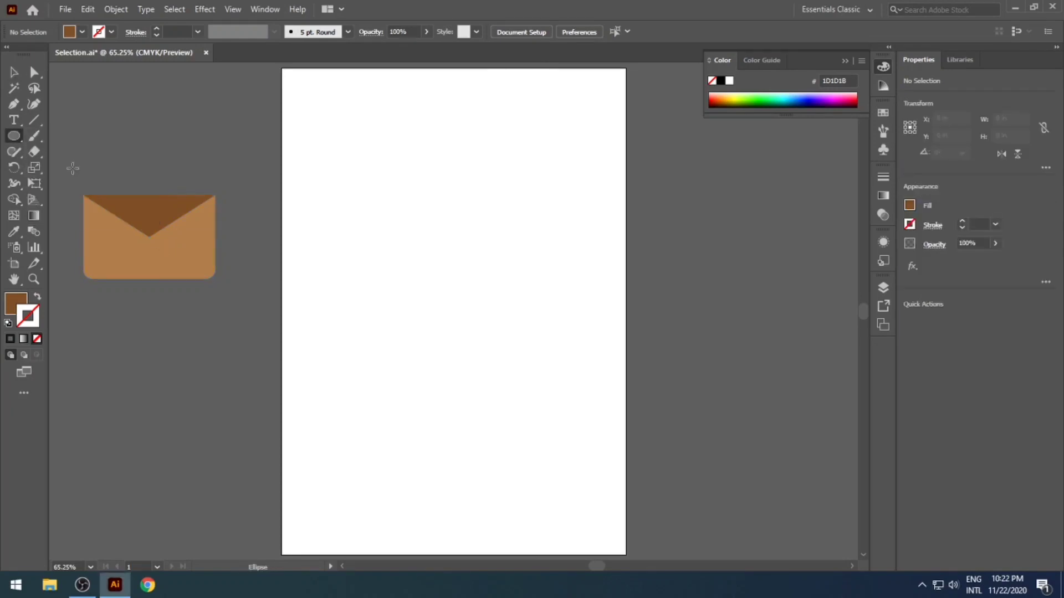
pyautogui.moveTo(430, 235); pyautogui.dragTo(505, 336)
pyautogui.moveTo(430, 375); pyautogui.dragTo(546, 442)
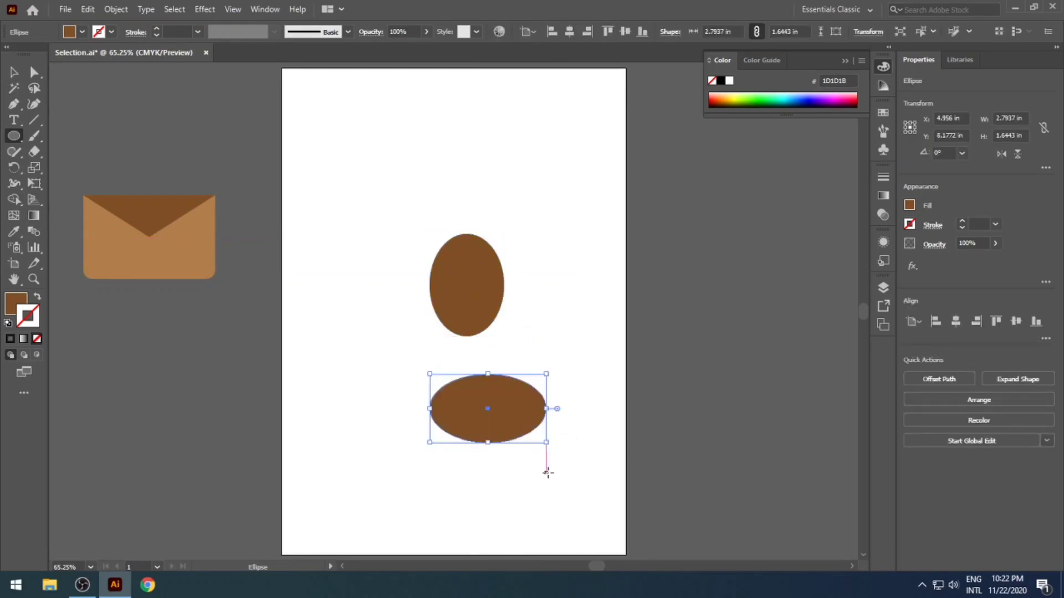
pyautogui.hotkey('ctrl', 'z')
pyautogui.hotkey('ctrl', 'z')
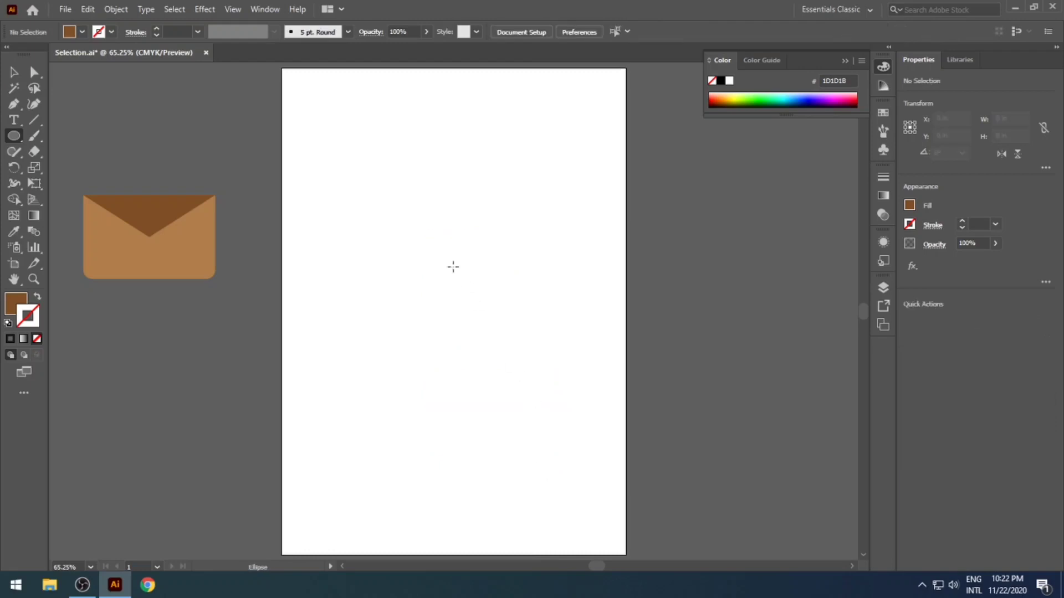
# Apply the default white fill and 1 pt black stroke to a trial circle about 2.76 in wide, and undo the circle
pyautogui.moveTo(447, 255); pyautogui.dragTo(529, 370)
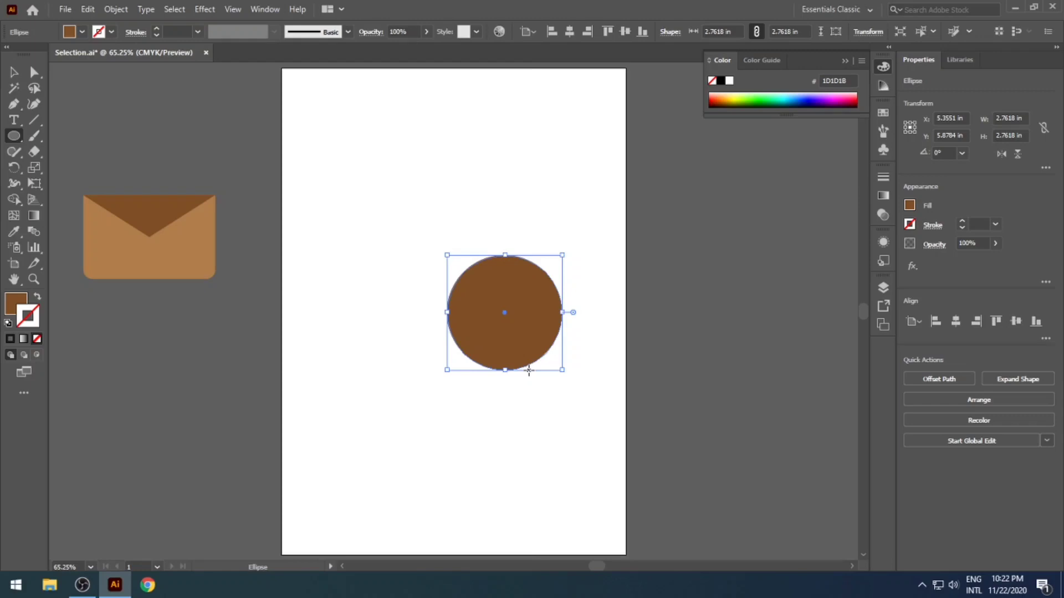
pyautogui.press('d')
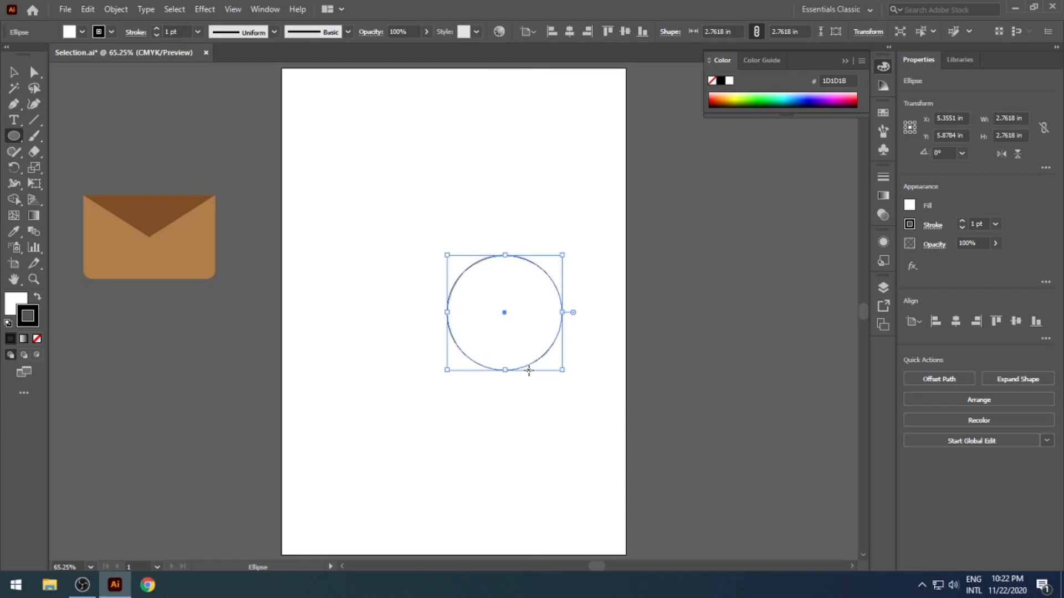
pyautogui.hotkey('ctrl', 'z')
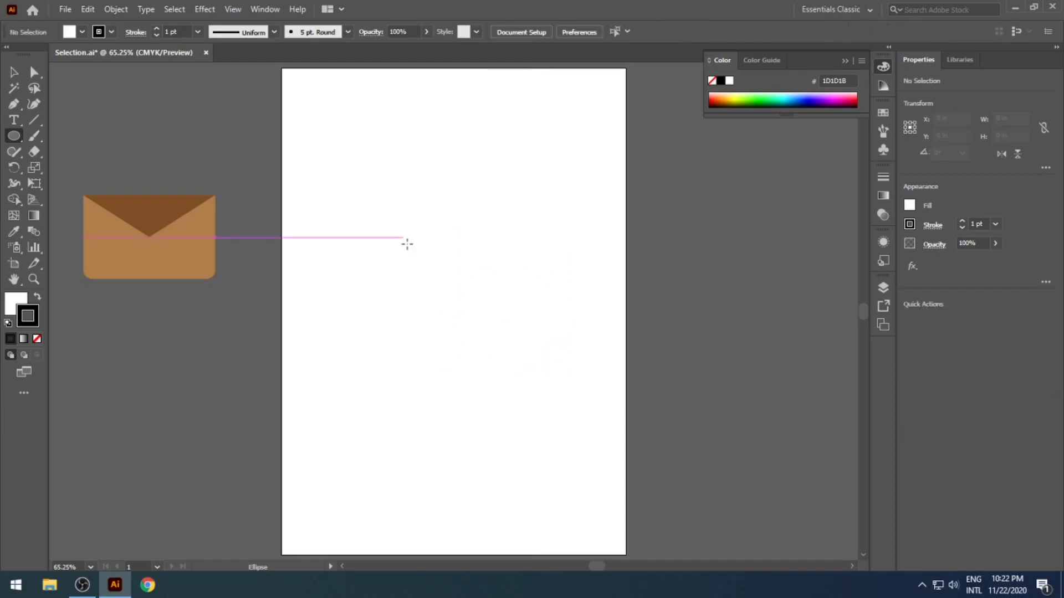
# Draw a tall ellipse about 2.08 by 3.18 in on the artboard and deselect it with the Direct Selection tool
pyautogui.moveTo(437, 223); pyautogui.dragTo(523, 355)
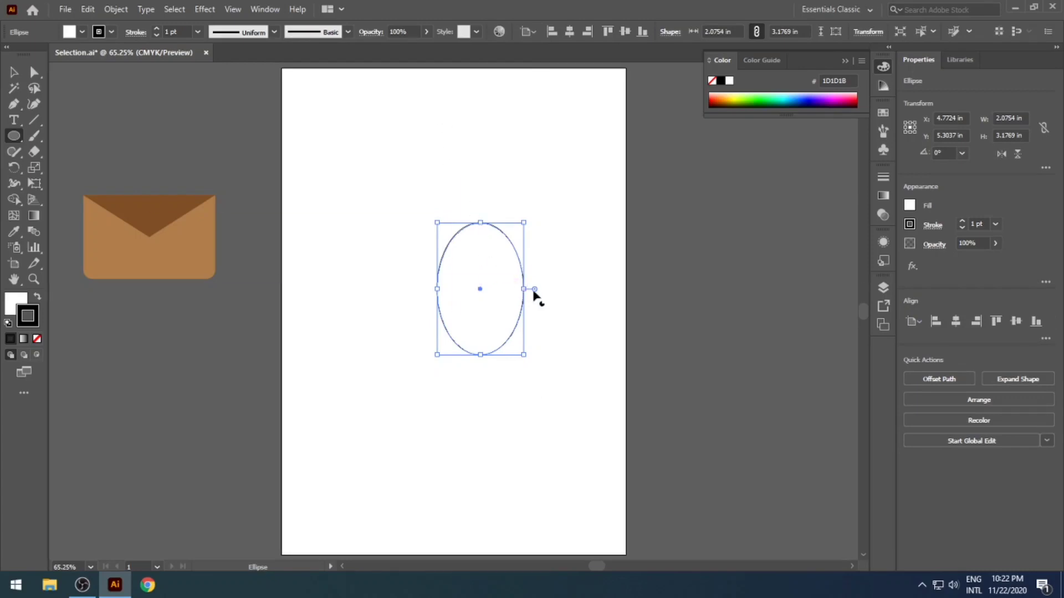
pyautogui.press('a')
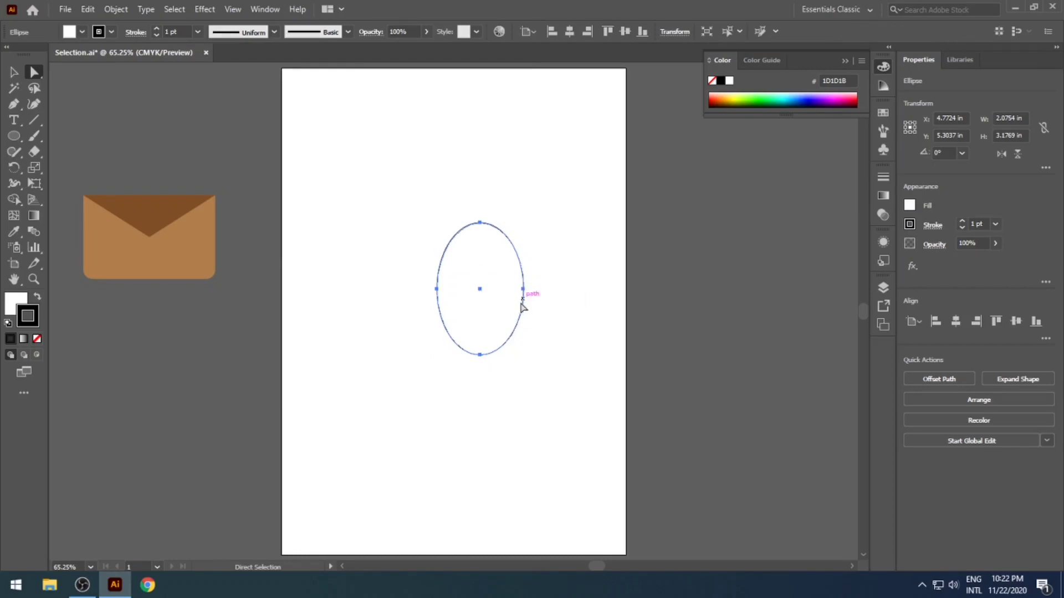
pyautogui.click(533, 332)
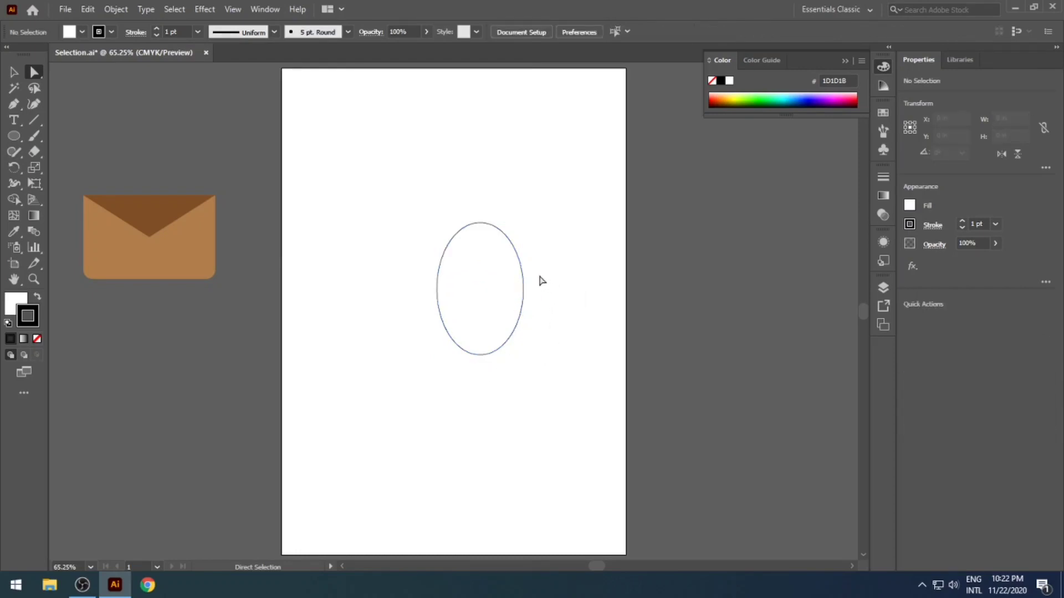
# Move the ellipse's right anchor point inward to about X 5.65 in, Y 5.38 in and pull its lower handle inward
pyautogui.moveTo(540, 275); pyautogui.dragTo(518, 300)
pyautogui.moveTo(516, 303); pyautogui.dragTo(517, 302)
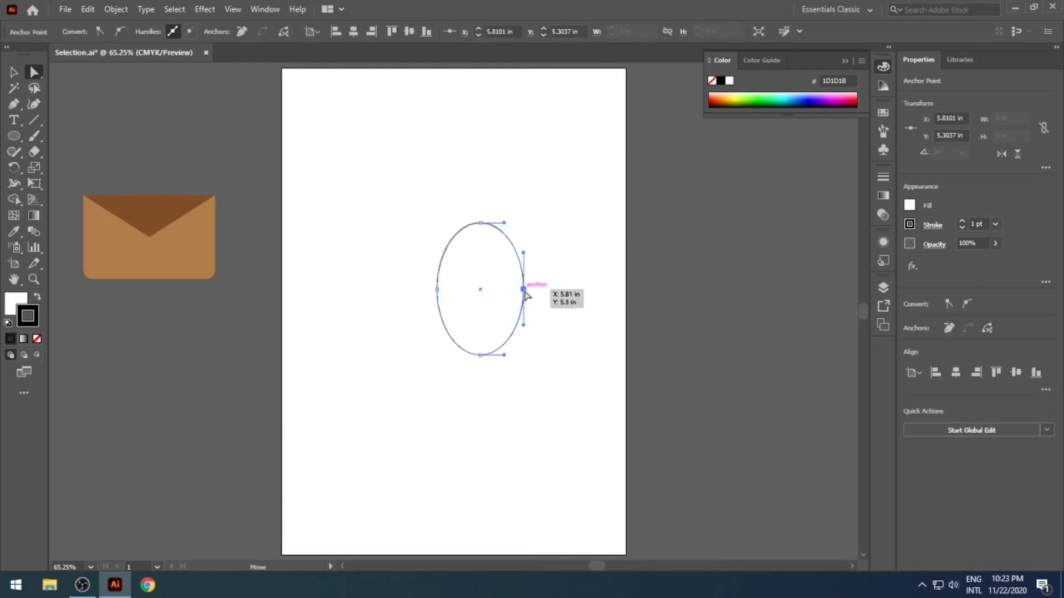
pyautogui.moveTo(521, 296); pyautogui.dragTo(516, 295)
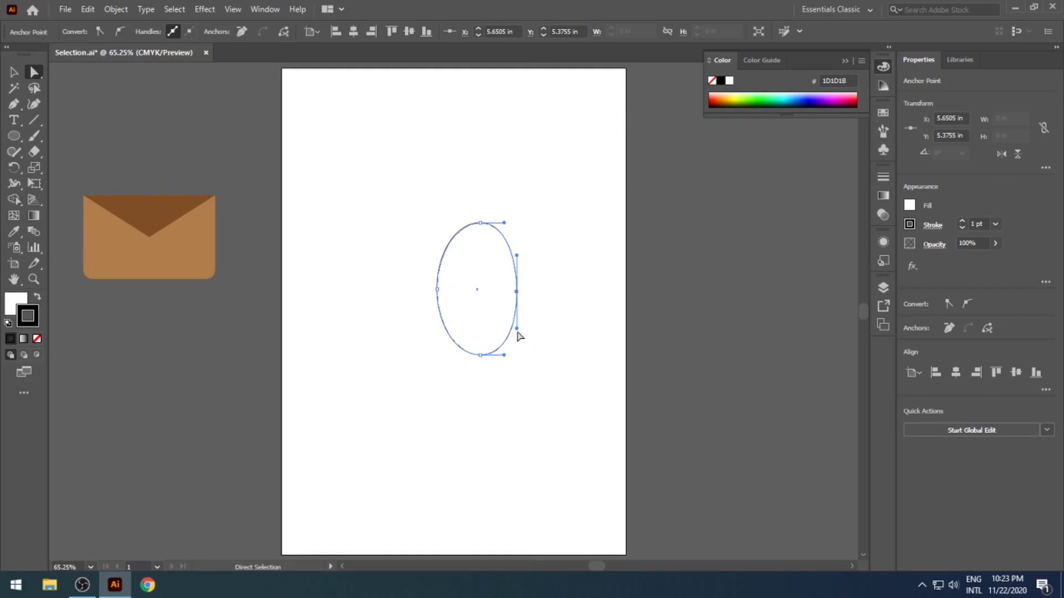
pyautogui.moveTo(517, 329); pyautogui.dragTo(499, 329)
pyautogui.click(539, 364)
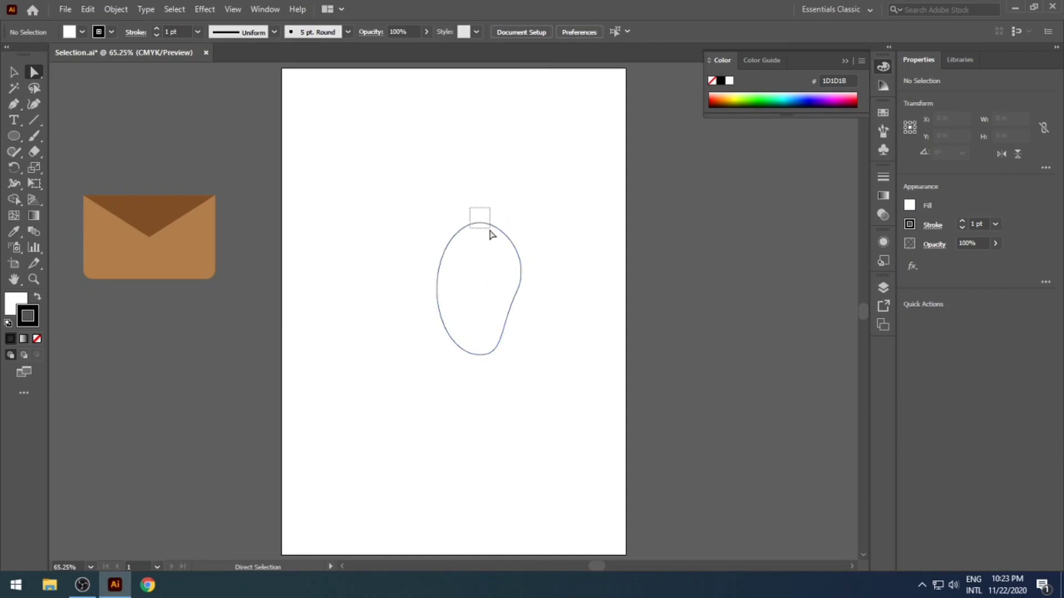
# Move the ellipse's top anchor point to about X 4.75 in, Y 3.83 in and its left one to about X 3.65 in, Y 5.36 in
pyautogui.click(480, 224)
pyautogui.moveTo(481, 227); pyautogui.dragTo(450, 228)
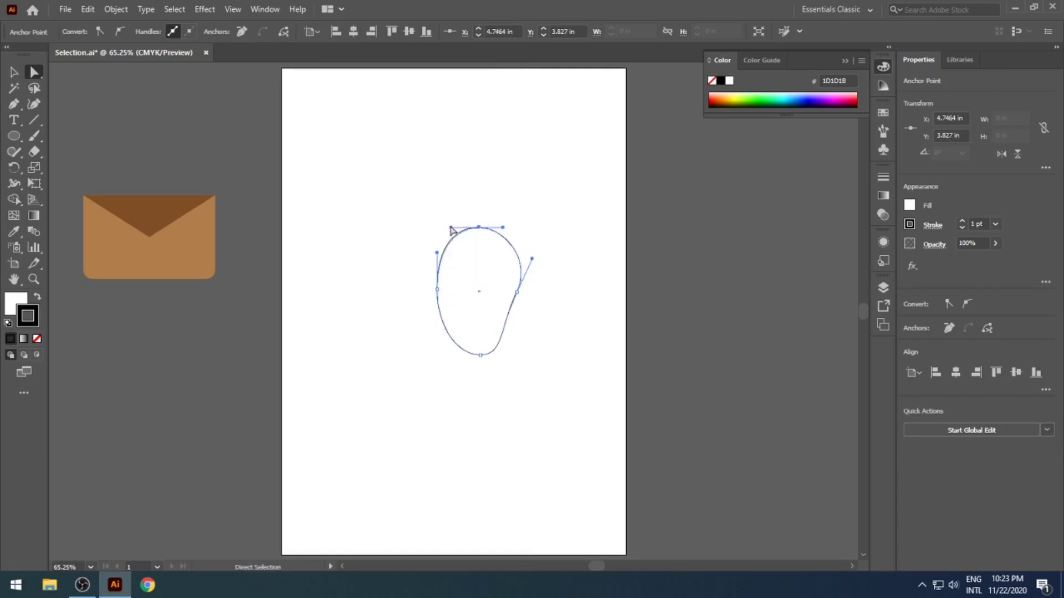
pyautogui.moveTo(437, 289); pyautogui.dragTo(432, 288)
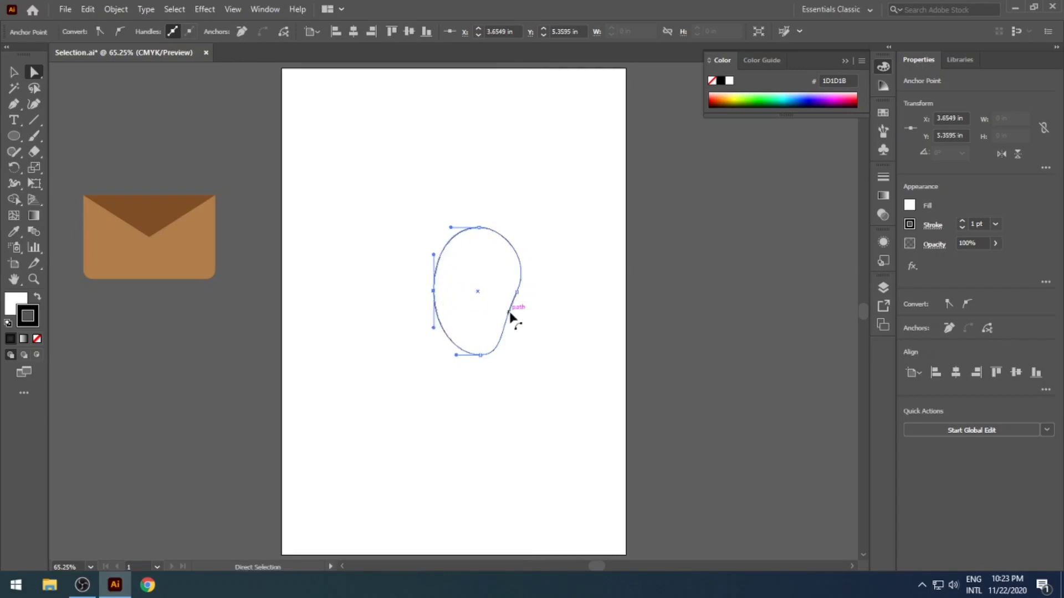
pyautogui.click(512, 312)
pyautogui.click(531, 329)
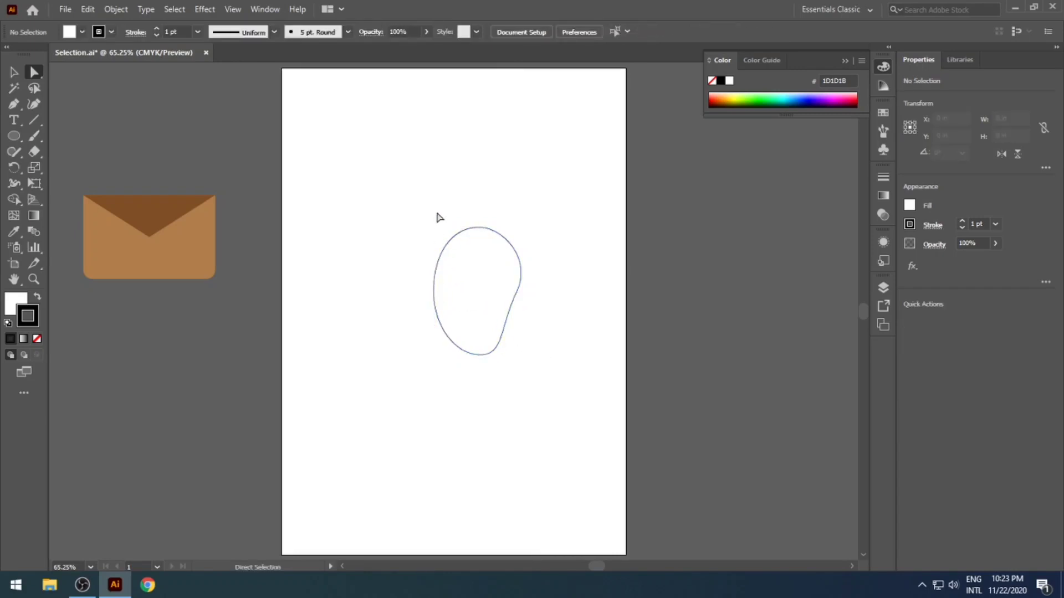
# Select all of the shape's anchor points together, then only its lower-right segment to inspect the handles, and deselect
pyautogui.moveTo(434, 212); pyautogui.dragTo(543, 387)
pyautogui.click(553, 367)
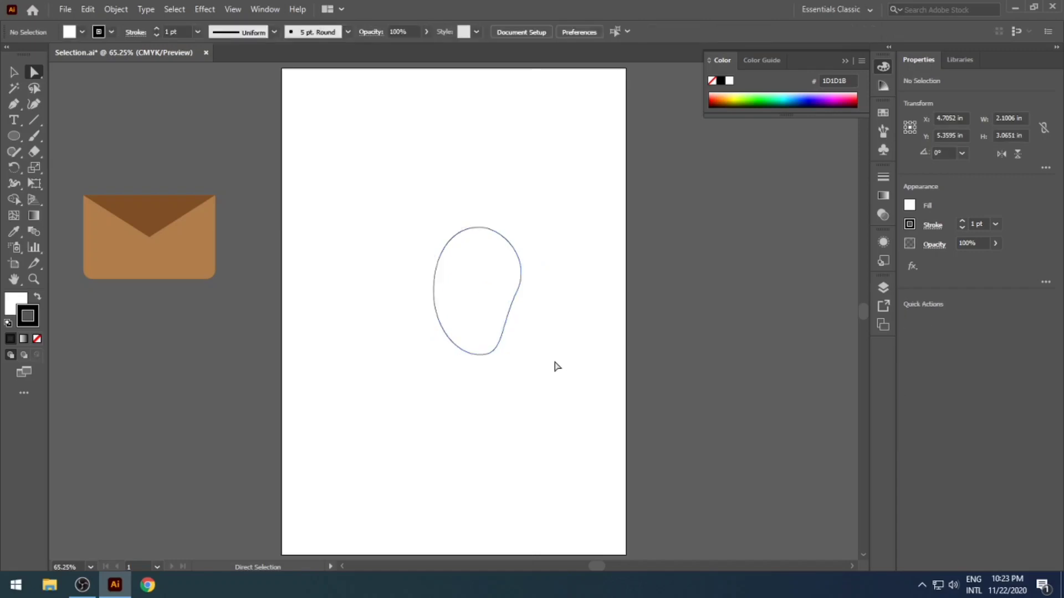
pyautogui.click(501, 312)
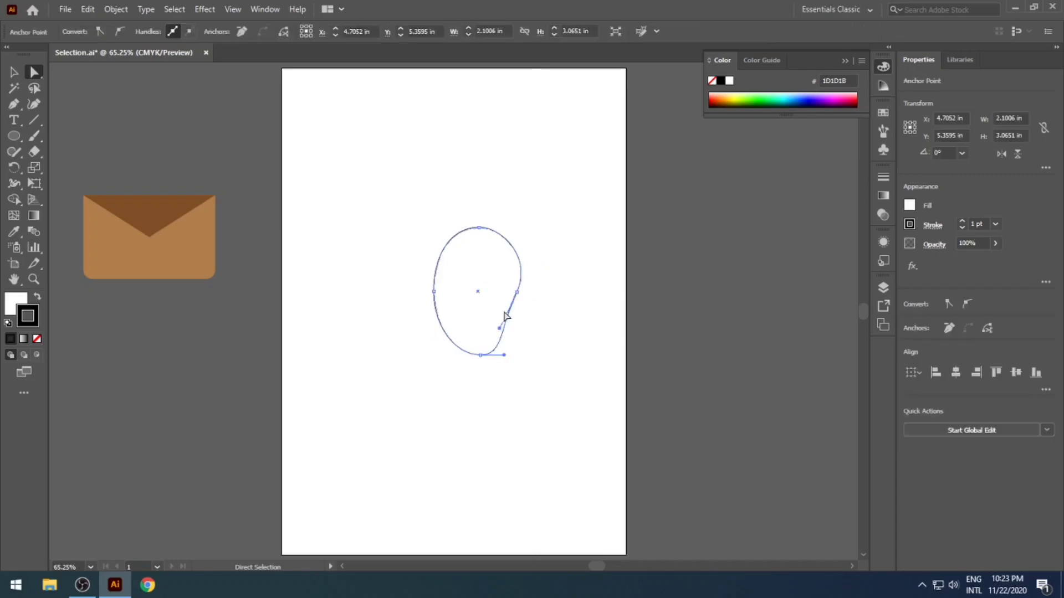
pyautogui.click(561, 328)
# Shift the shape slightly left and pull its right anchor point's lower handle further inward to curve the lower-right side
pyautogui.moveTo(541, 286); pyautogui.dragTo(483, 338)
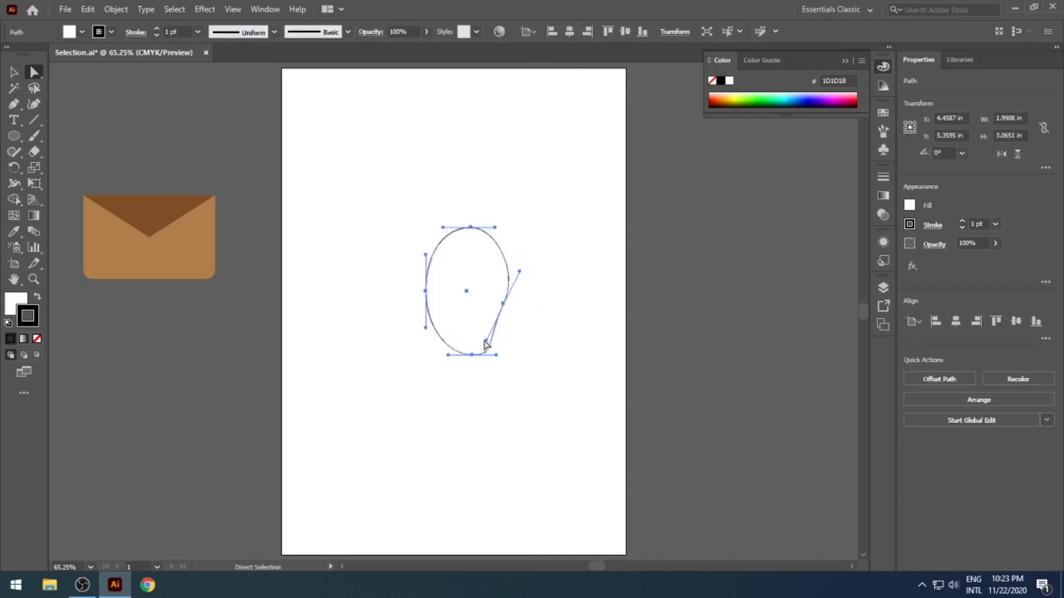
pyautogui.moveTo(486, 340); pyautogui.dragTo(474, 341)
pyautogui.click(529, 339)
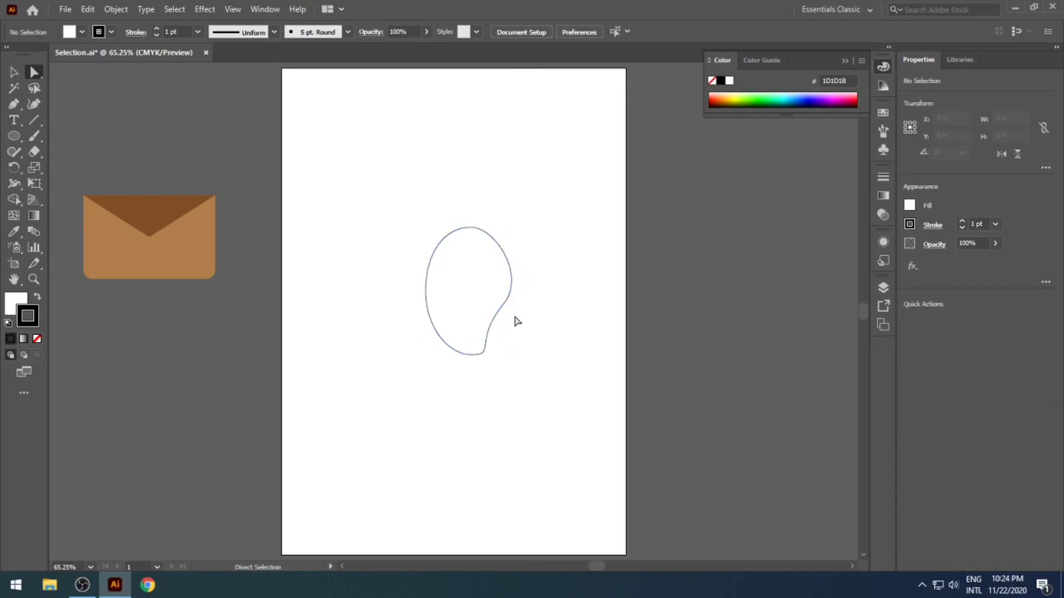
# Move the shape's right anchor point to about X 5.24 in, Y 5.80 in and lower its top anchor point slightly
pyautogui.click(493, 300)
pyautogui.moveTo(503, 303); pyautogui.dragTo(500, 310)
pyautogui.click(524, 328)
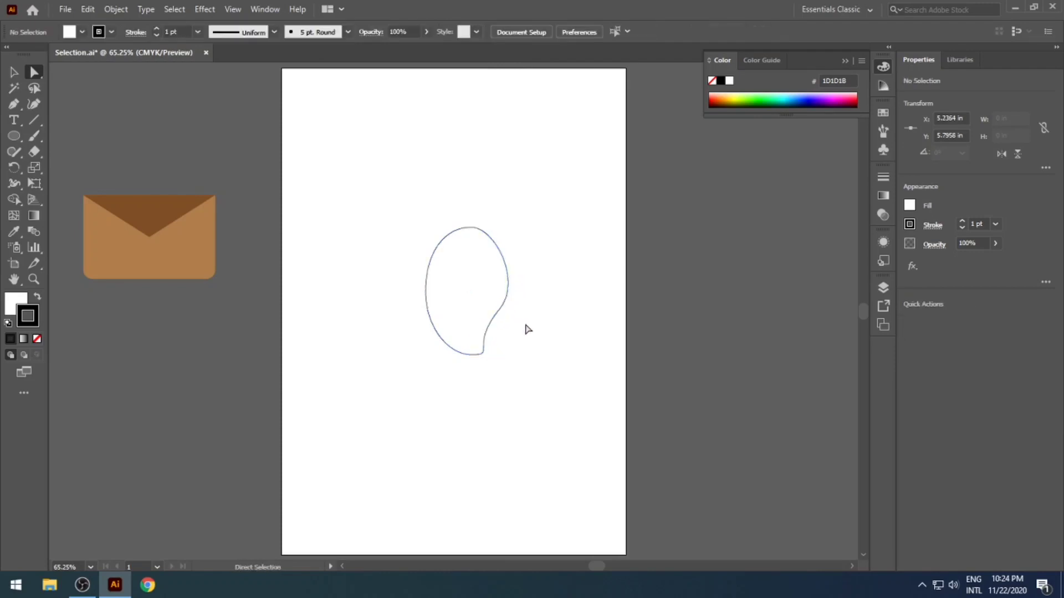
pyautogui.moveTo(444, 210); pyautogui.dragTo(472, 236)
pyautogui.click(547, 250)
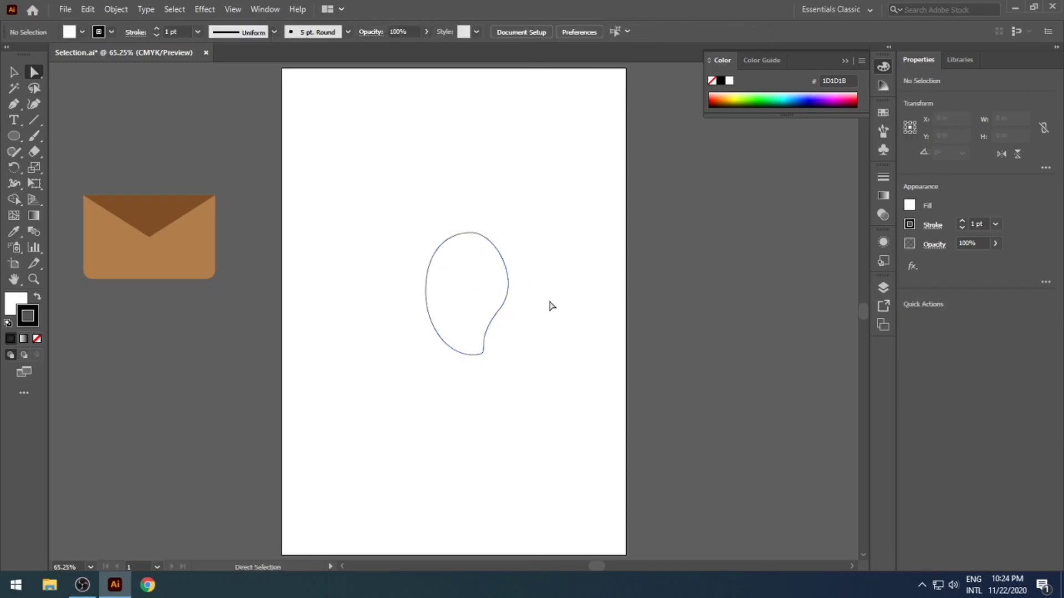
# Fill the mango-like shape with the yellow swatch DEDC00
pyautogui.click(486, 332)
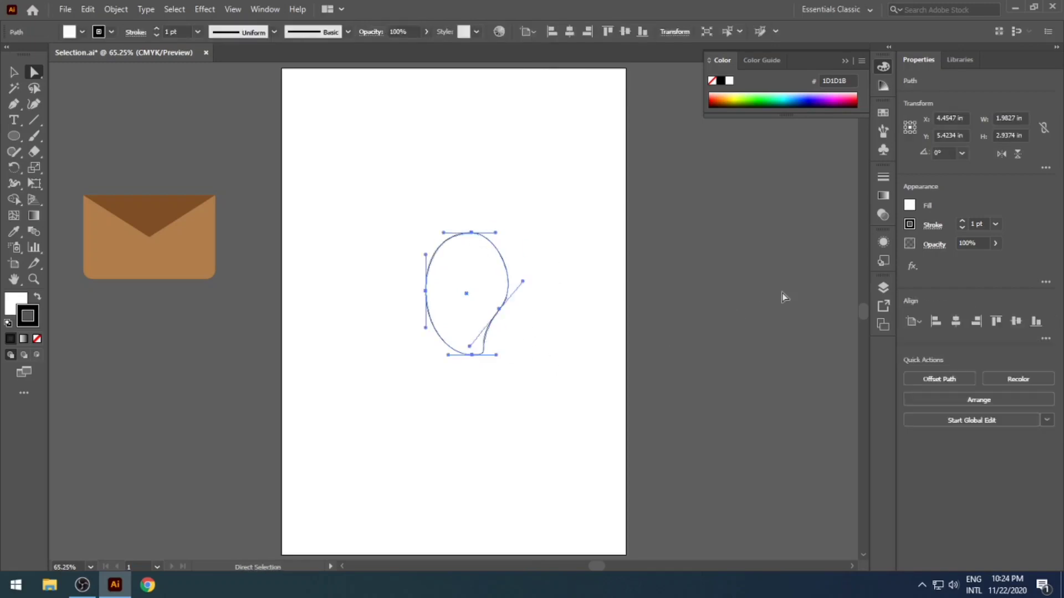
pyautogui.click(907, 208)
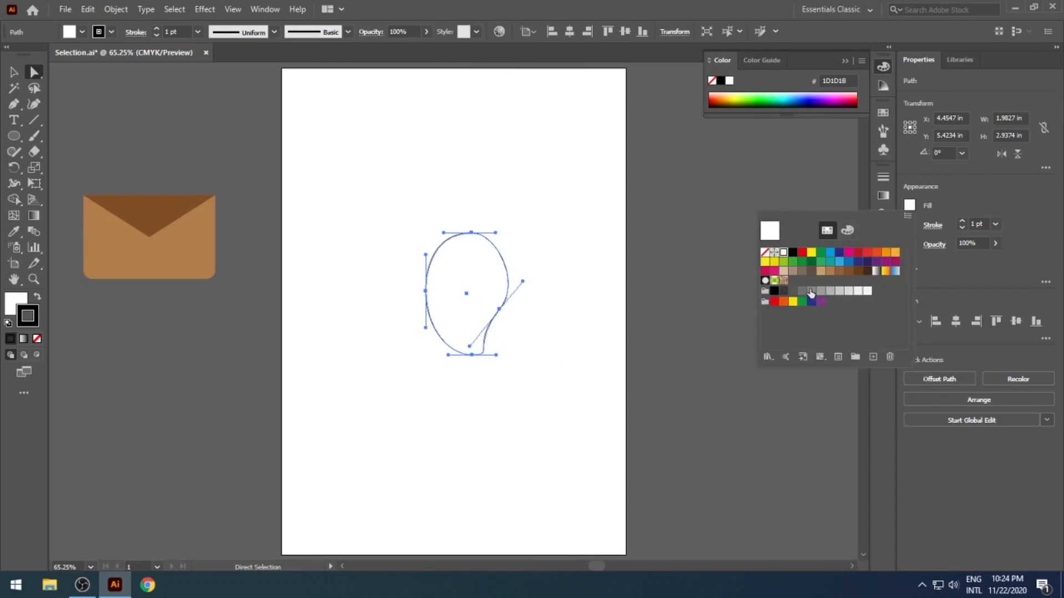
pyautogui.click(783, 261)
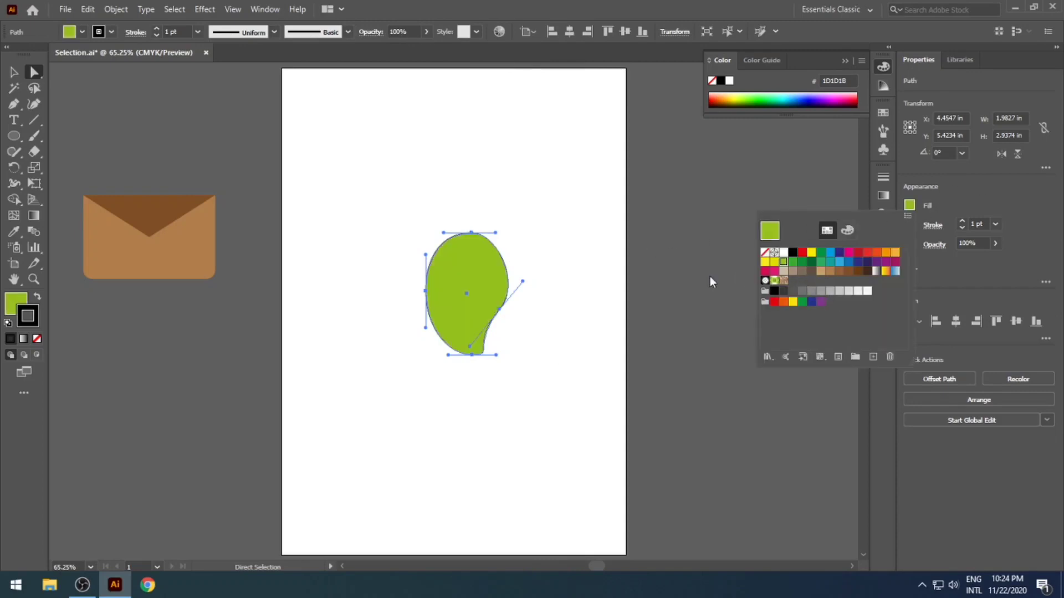
pyautogui.click(775, 262)
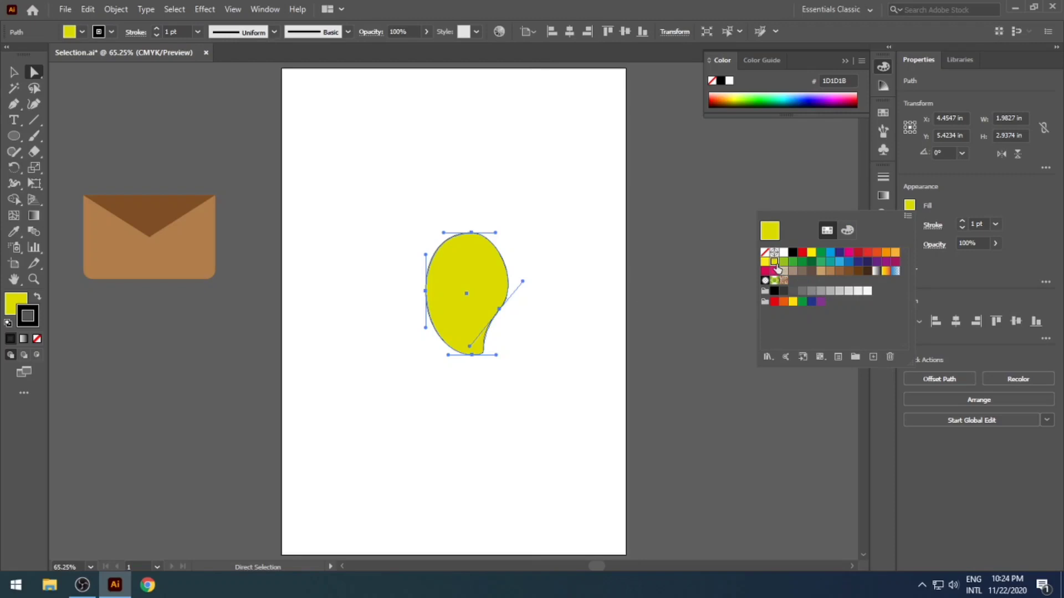
pyautogui.click(602, 308)
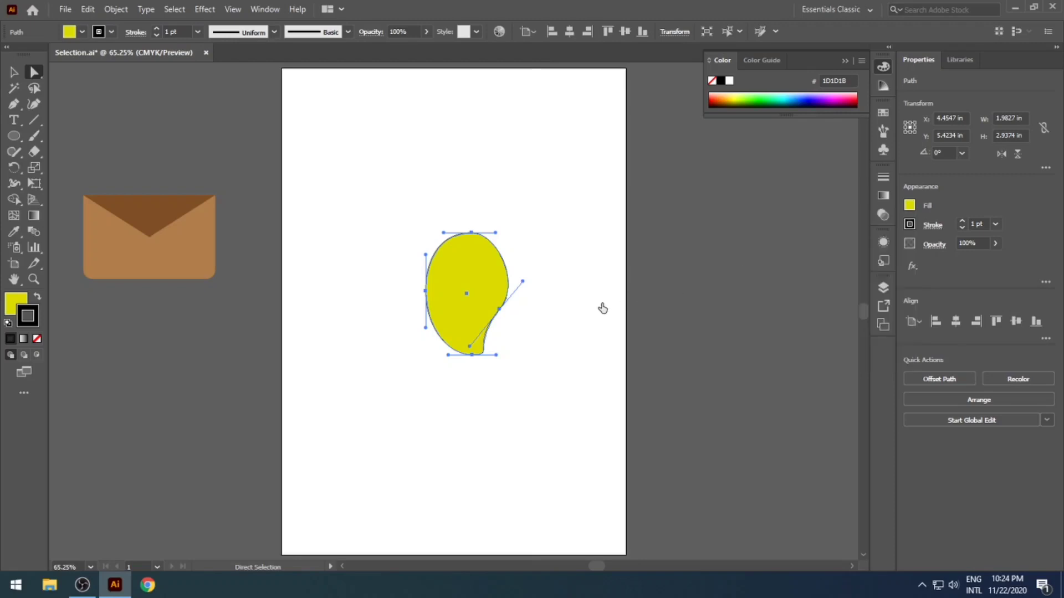
# Remove the yellow shape's stroke and move the shape left to about X 3.14 in, Y 5.28 in
pyautogui.click(40, 337)
pyautogui.click(404, 403)
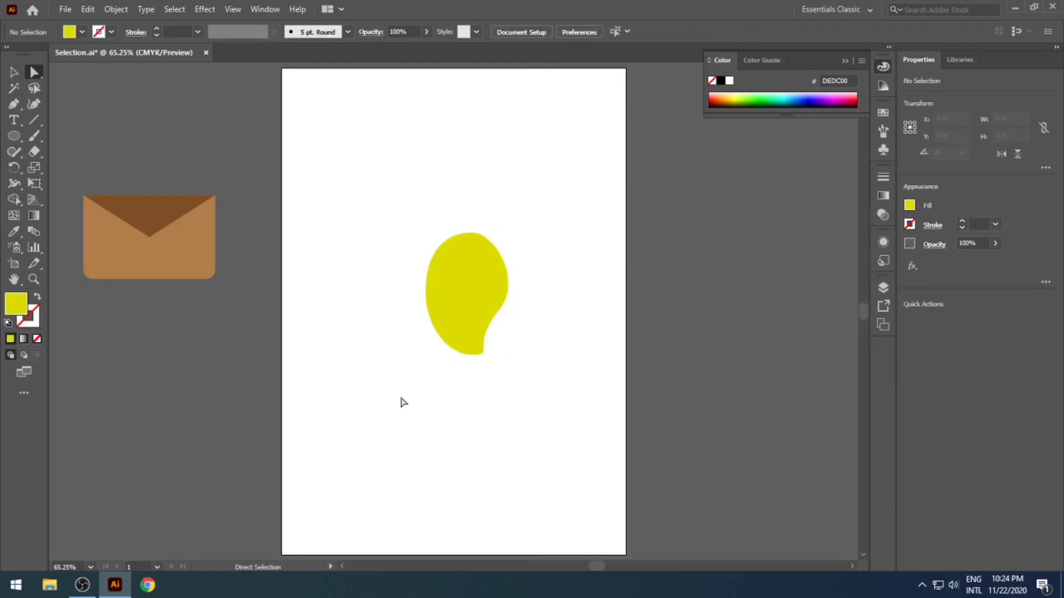
pyautogui.moveTo(459, 314); pyautogui.dragTo(405, 309)
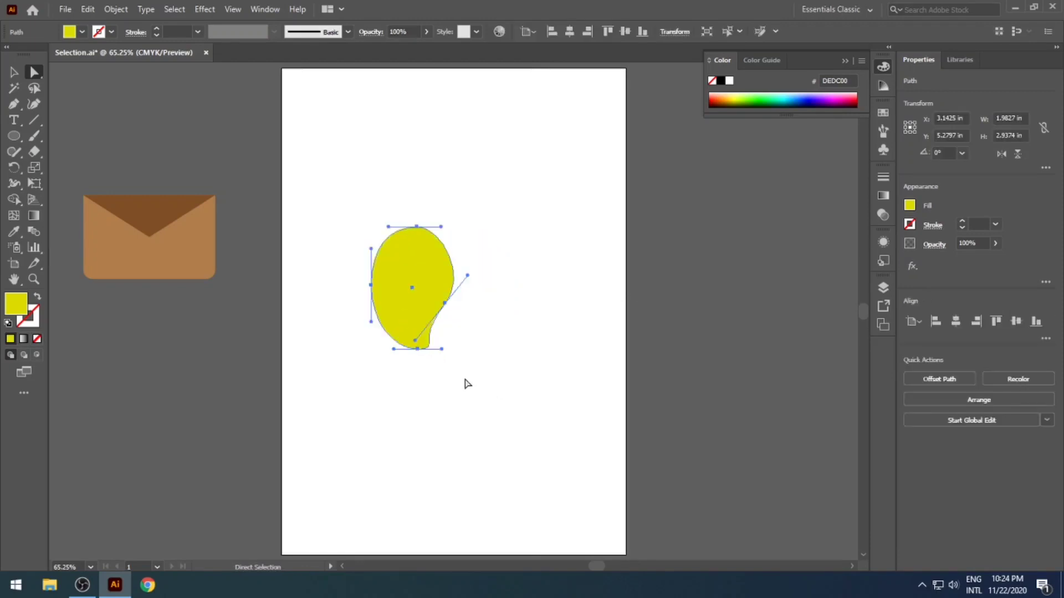
pyautogui.click(470, 381)
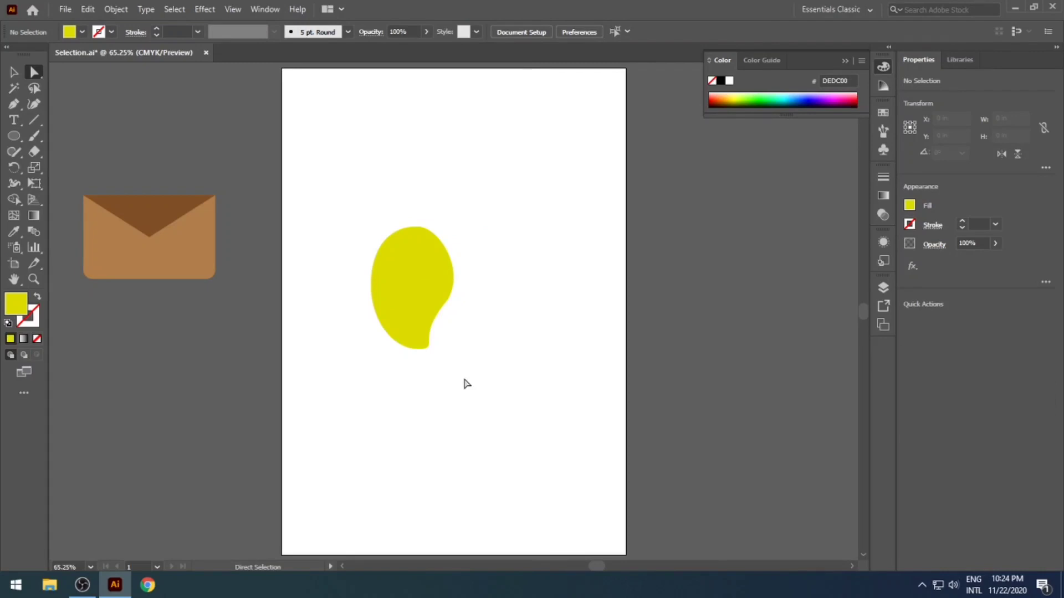
# Draw a narrow ellipse about 0.62 by 2.09 in to the upper right of the yellow shape and deselect it with the Direct Selection tool
pyautogui.press('l')
pyautogui.moveTo(514, 155); pyautogui.dragTo(541, 242)
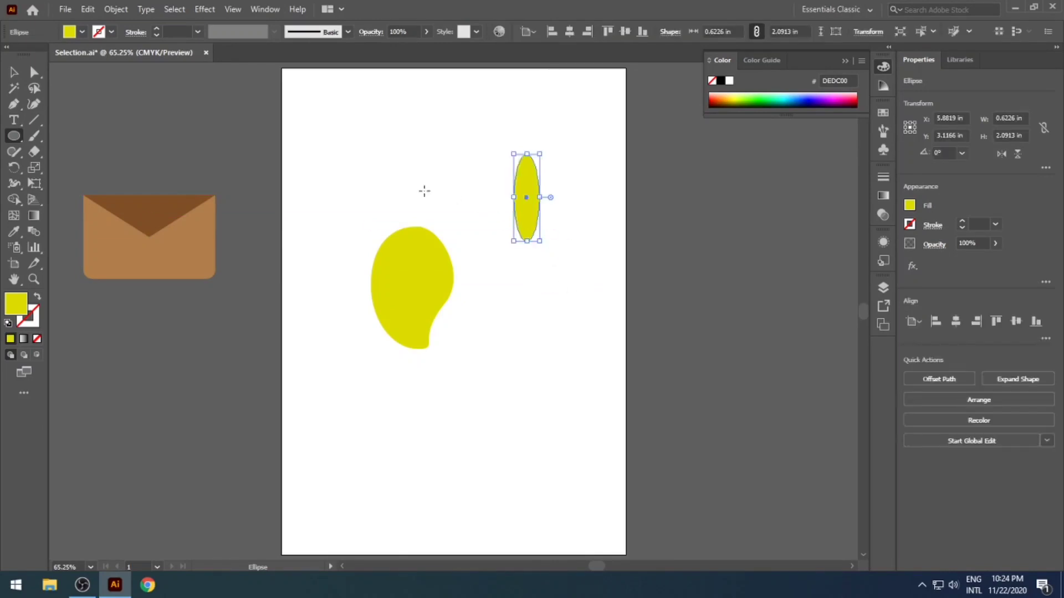
pyautogui.click(34, 71)
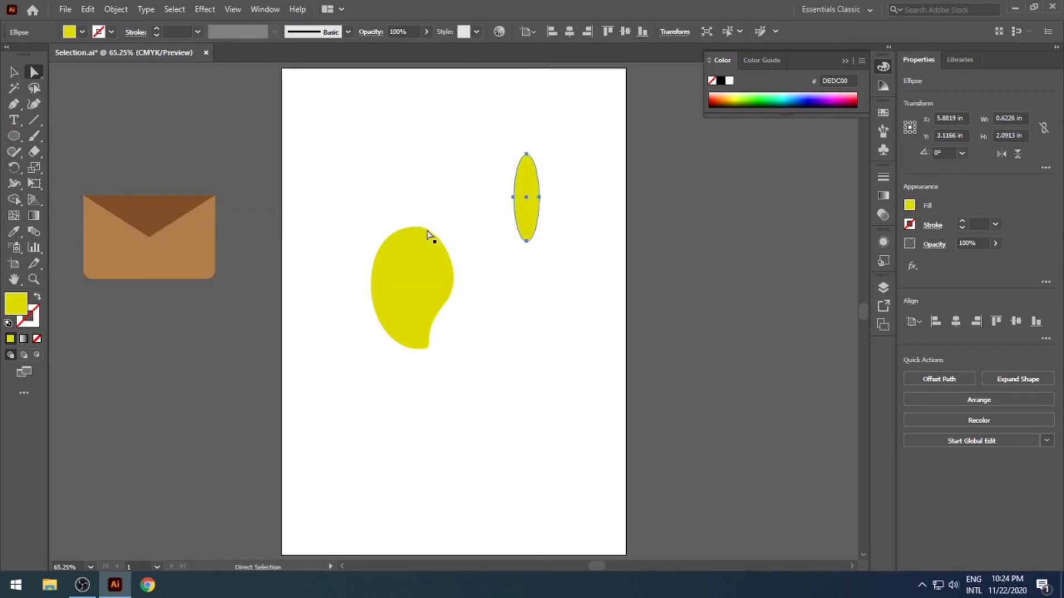
pyautogui.click(582, 335)
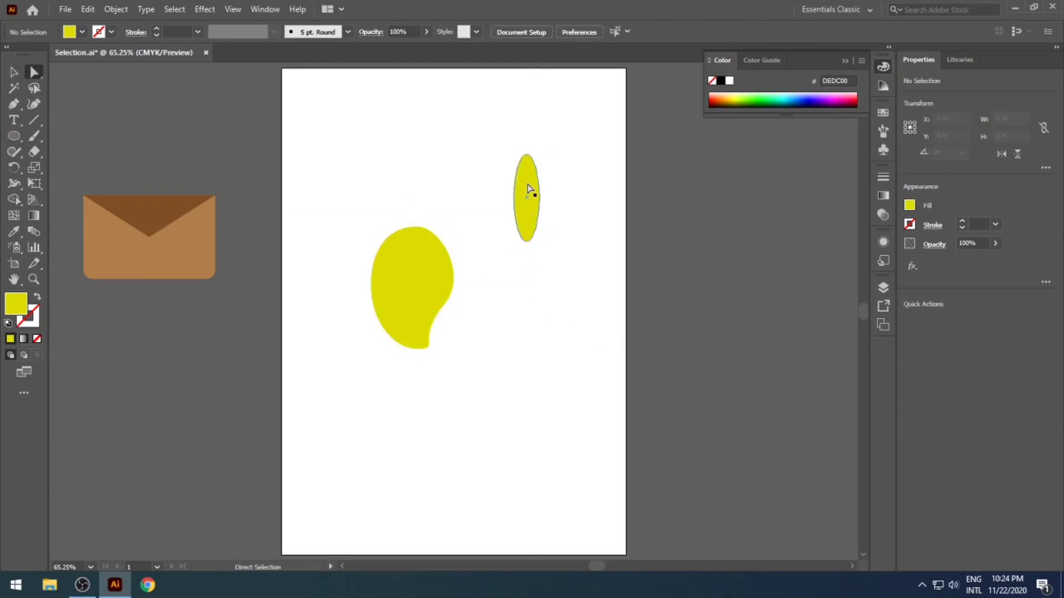
# Convert the narrow ellipse's top and bottom anchor points to corner points to form a leaf
pyautogui.click(526, 155)
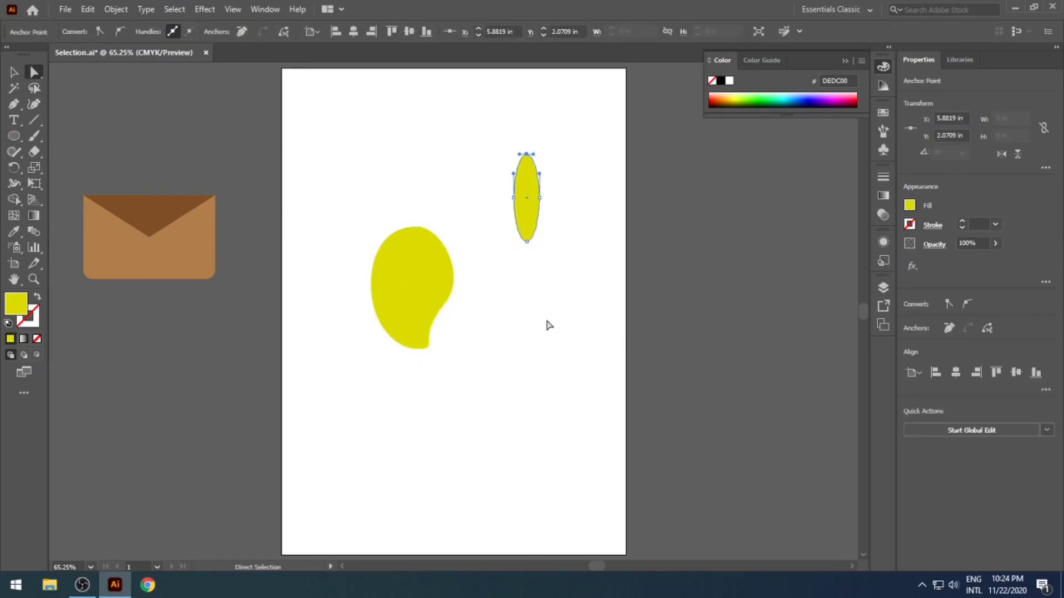
pyautogui.click(575, 190)
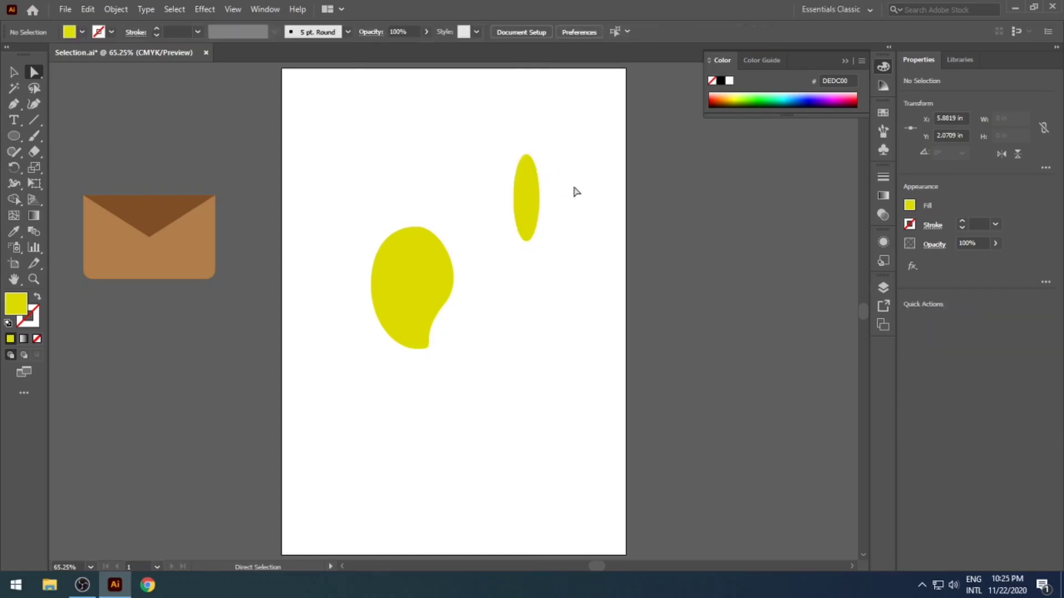
pyautogui.click(527, 155)
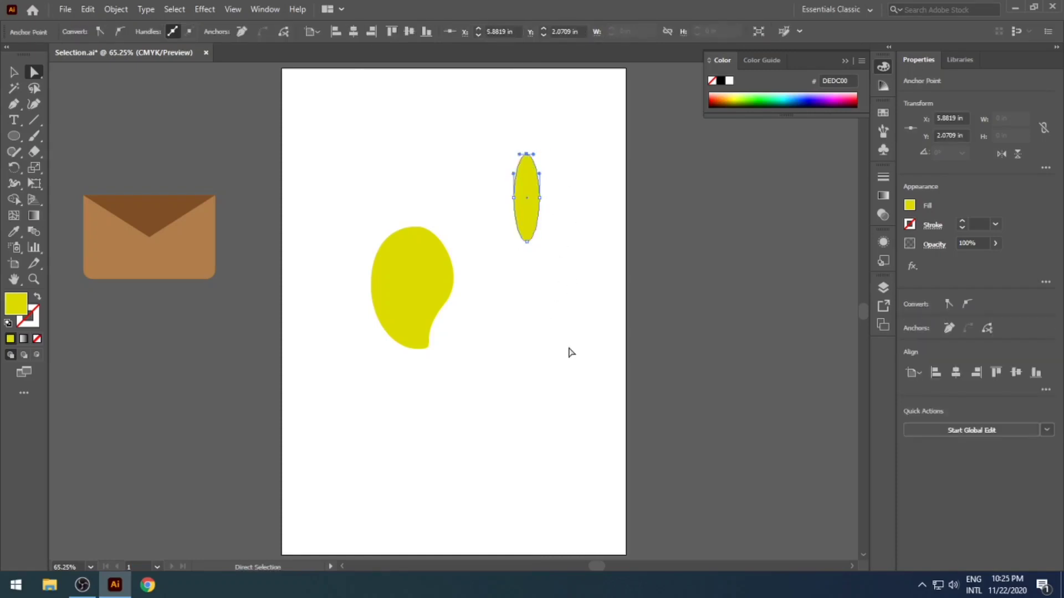
pyautogui.click(99, 31)
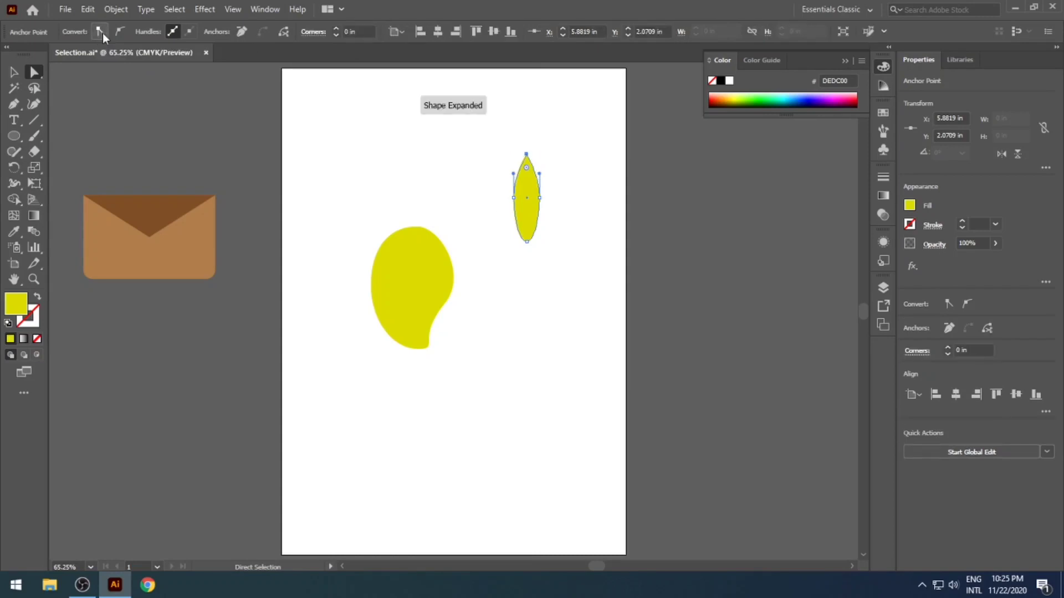
pyautogui.click(539, 304)
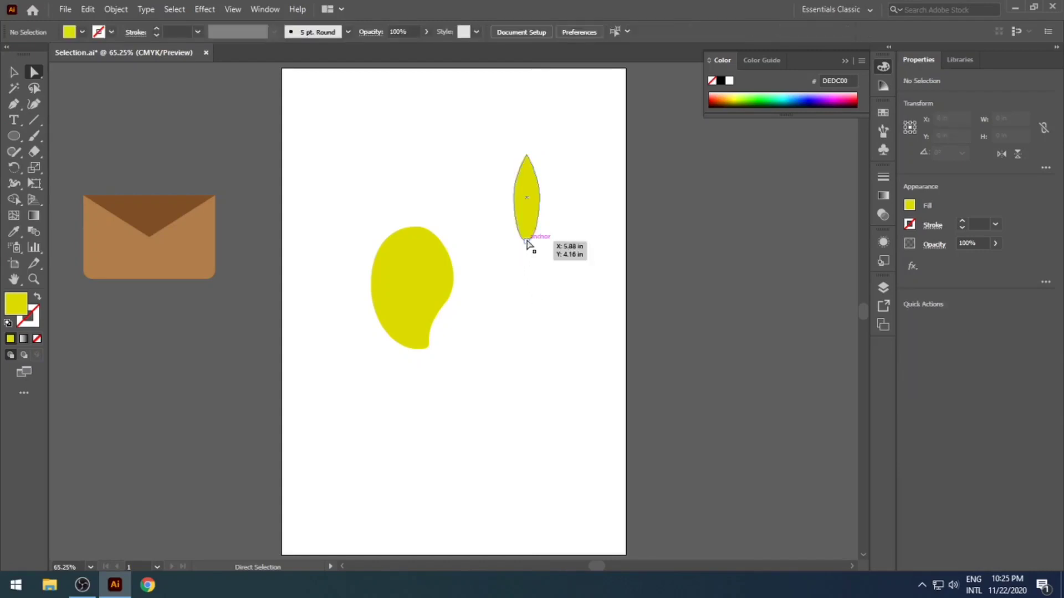
pyautogui.click(526, 242)
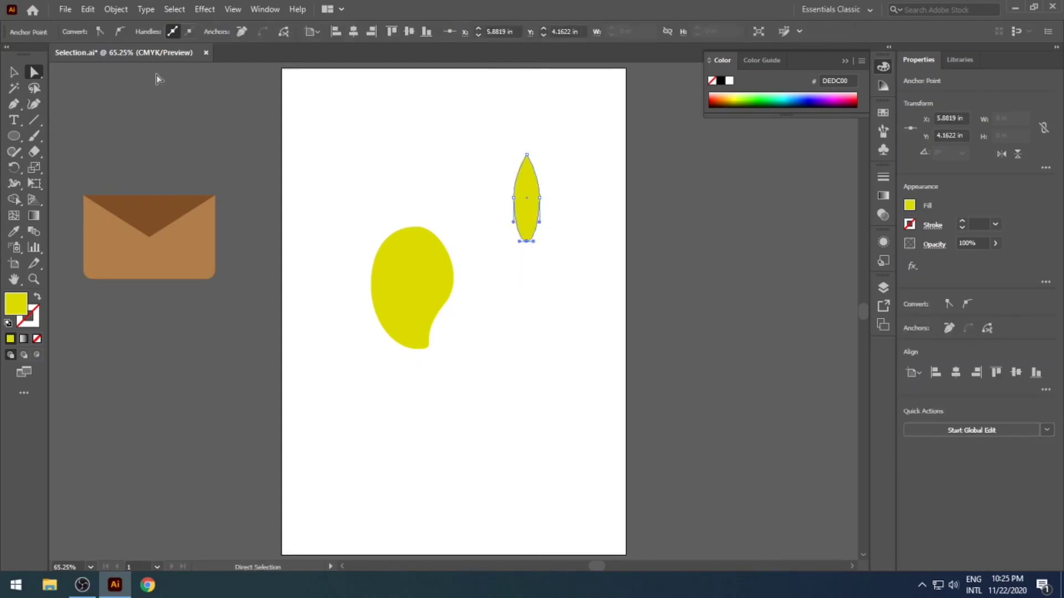
pyautogui.click(102, 35)
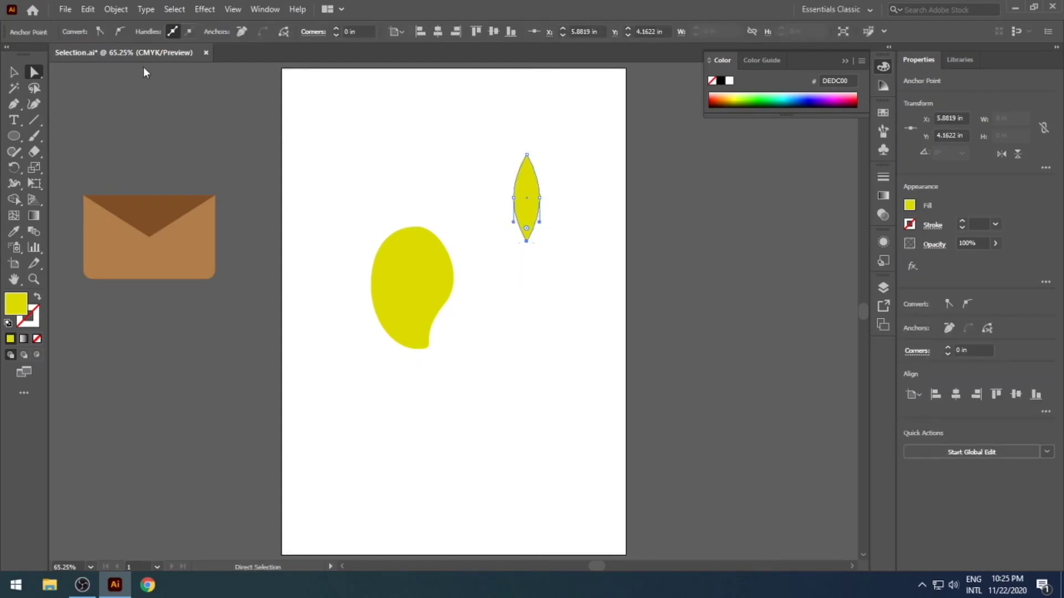
pyautogui.click(539, 364)
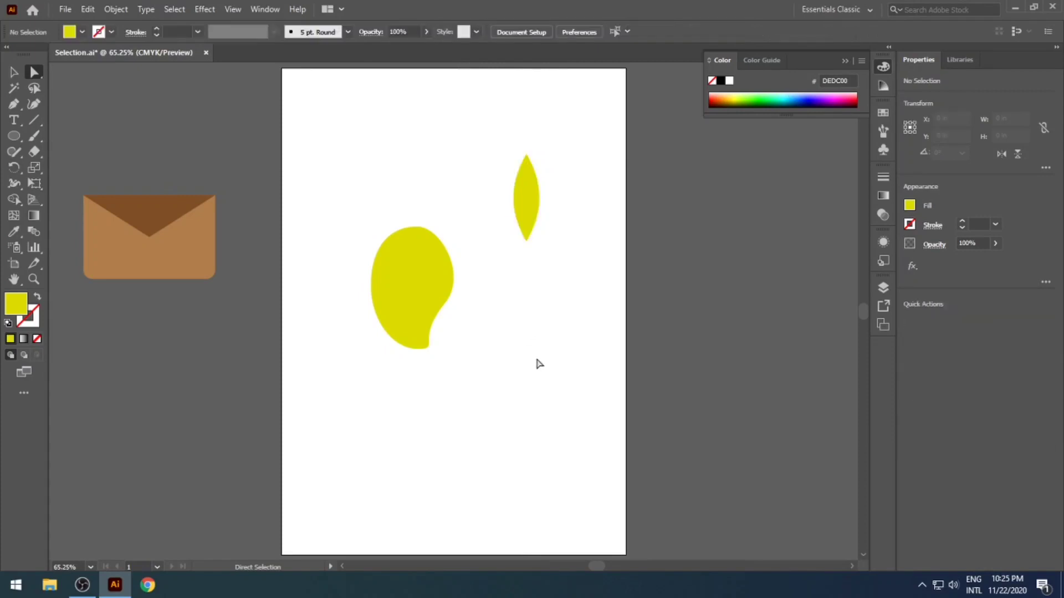
# Try several green swatches on the leaf and fill it with the medium green 3AAA35
pyautogui.click(529, 226)
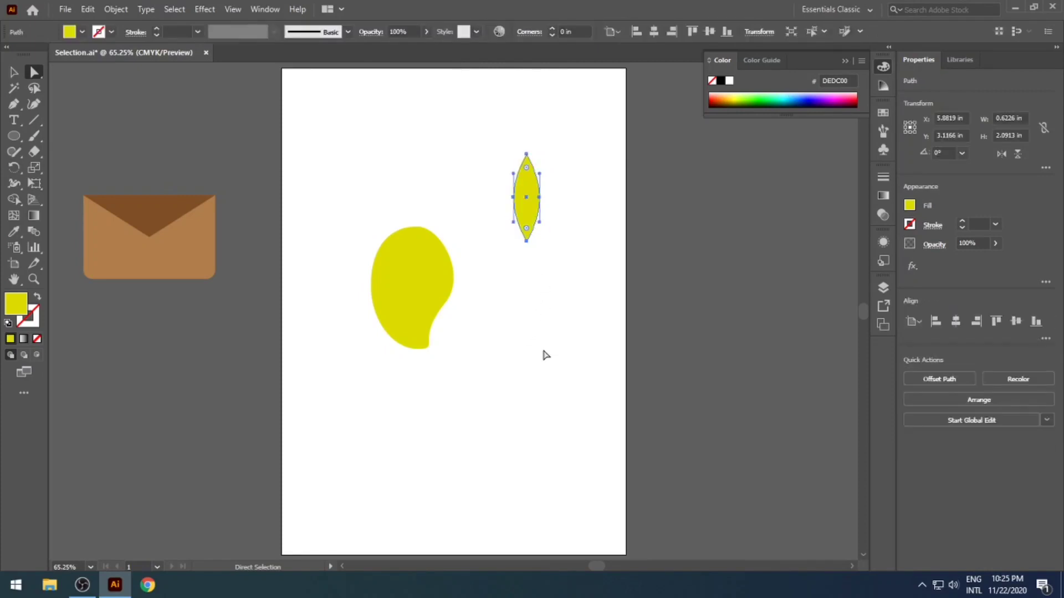
pyautogui.click(909, 205)
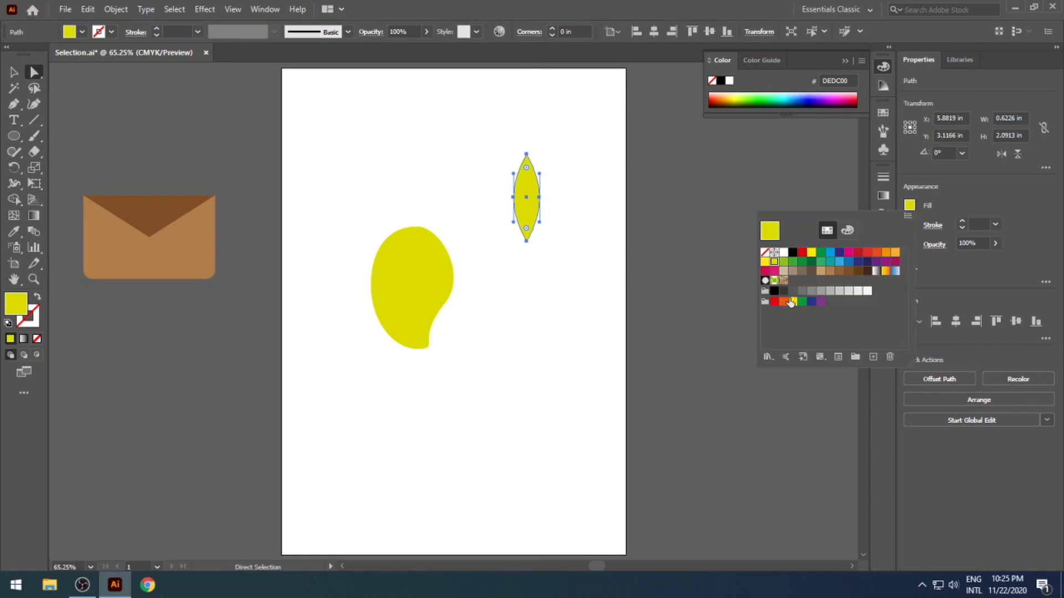
pyautogui.click(802, 262)
pyautogui.click(811, 261)
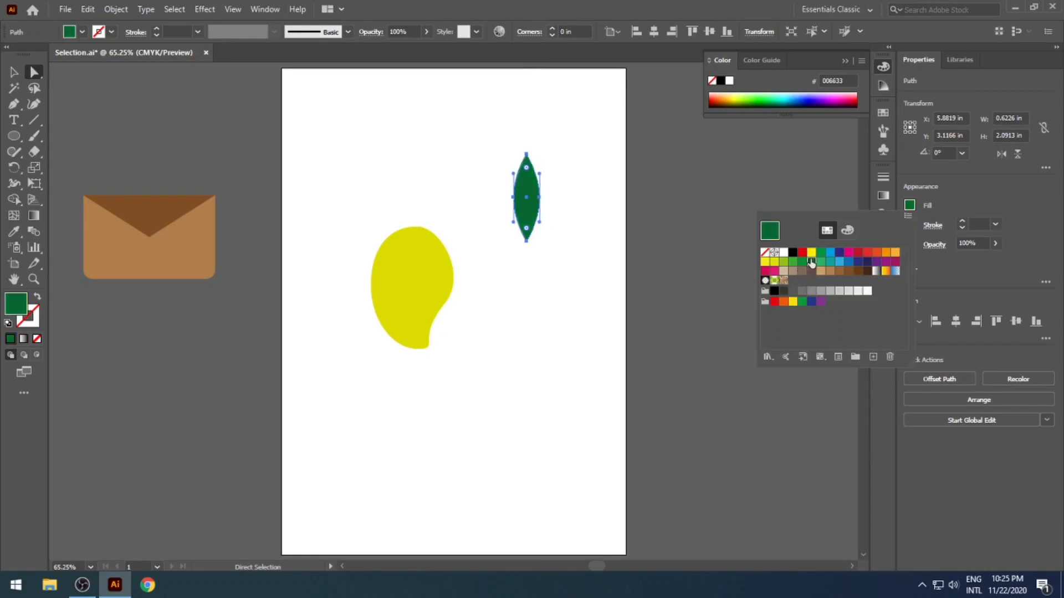
pyautogui.click(793, 262)
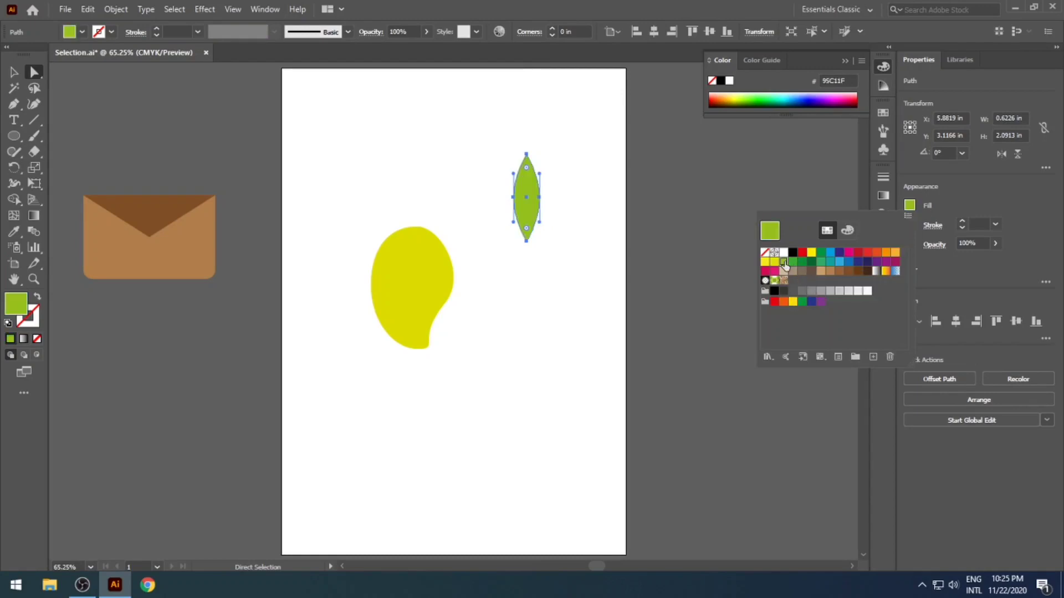
pyautogui.click(570, 297)
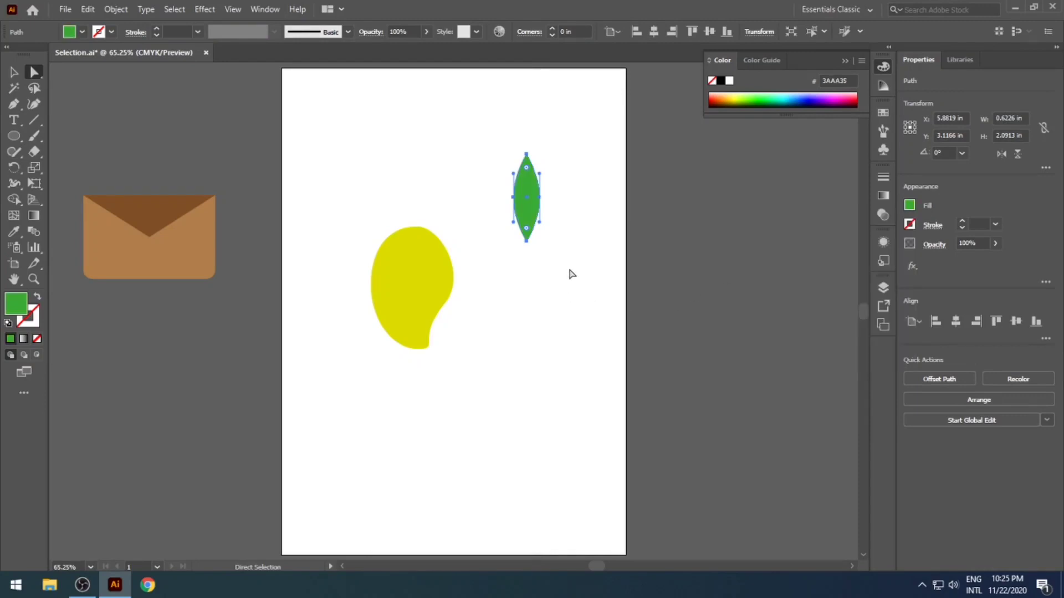
# Rotate the green leaf clockwise to about 322° with the Selection tool
pyautogui.press('v')
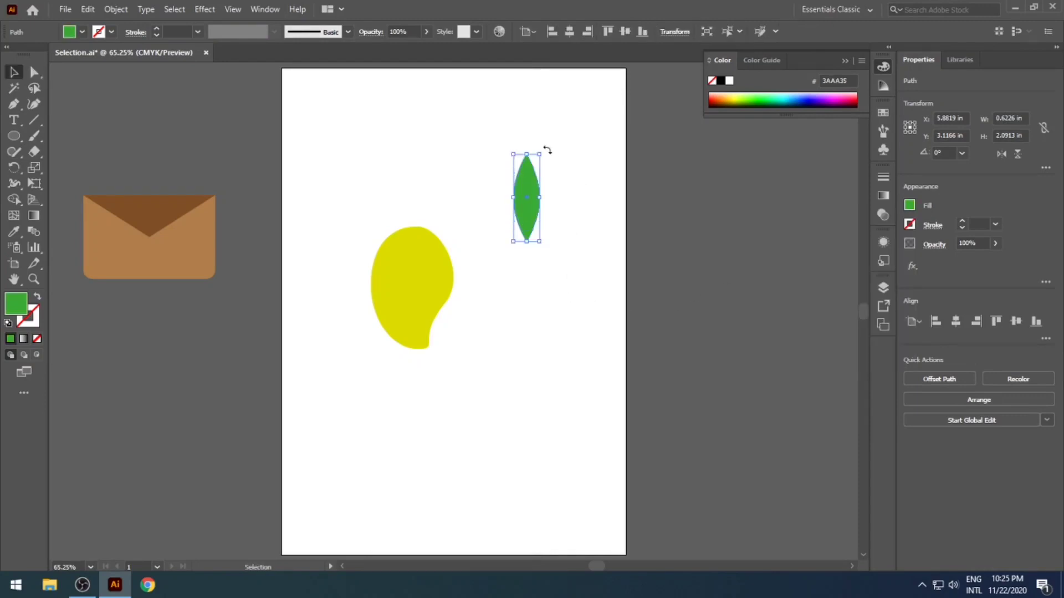
pyautogui.moveTo(548, 148); pyautogui.dragTo(574, 172)
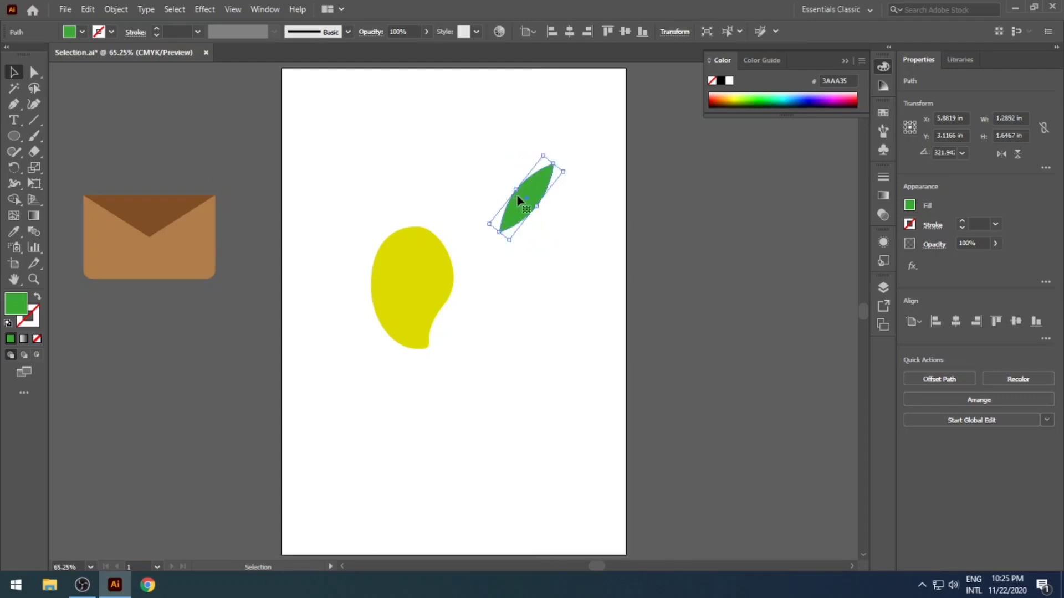
# Group the green leaf with the yellow fruit at its upper-left edge and move the group off the artboard, below the envelope
pyautogui.moveTo(513, 209); pyautogui.dragTo(458, 341)
pyautogui.click(524, 306)
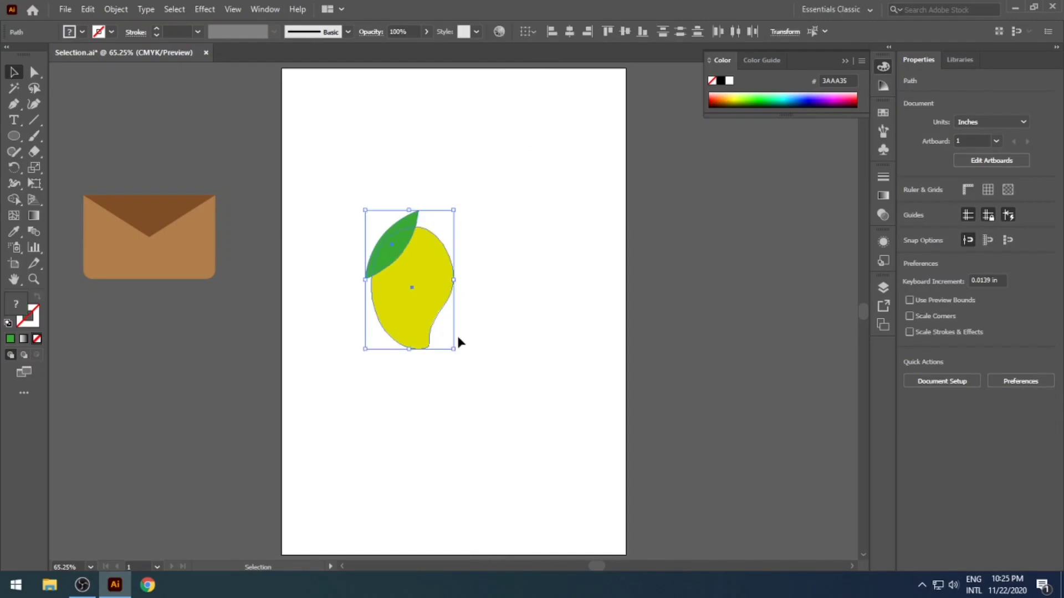
pyautogui.hotkey('ctrl', 'g')
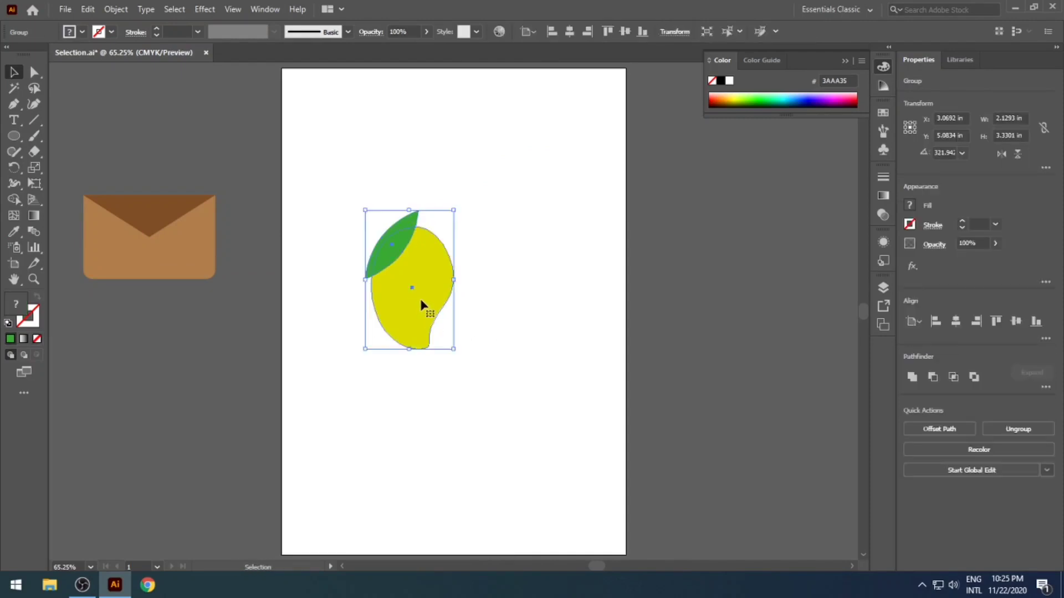
pyautogui.moveTo(421, 305); pyautogui.dragTo(212, 382)
pyautogui.click(490, 441)
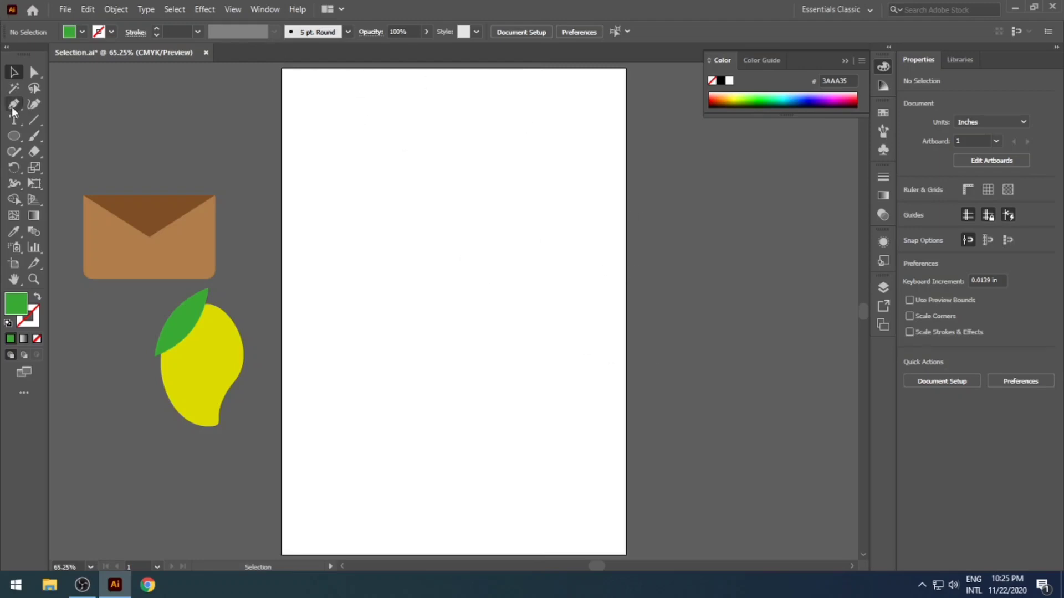
# Draw a rectangle about 2.12 by 3.30 in mid-artboard and apply the default white fill and black 1 pt stroke
pyautogui.click(14, 135)
pyautogui.moveTo(14, 136); pyautogui.dragTo(61, 134)
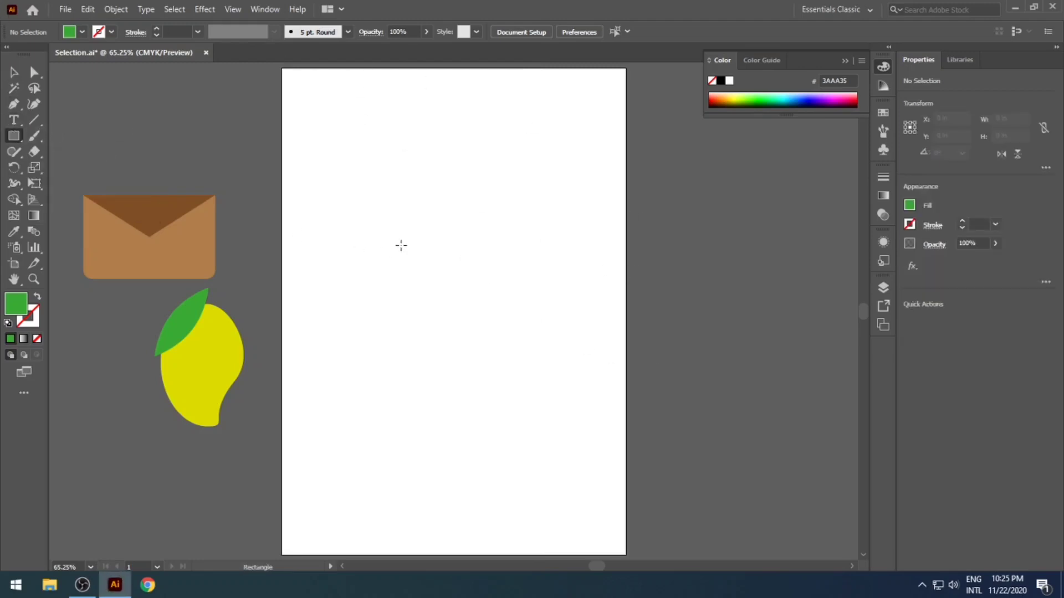
pyautogui.moveTo(402, 246); pyautogui.dragTo(491, 383)
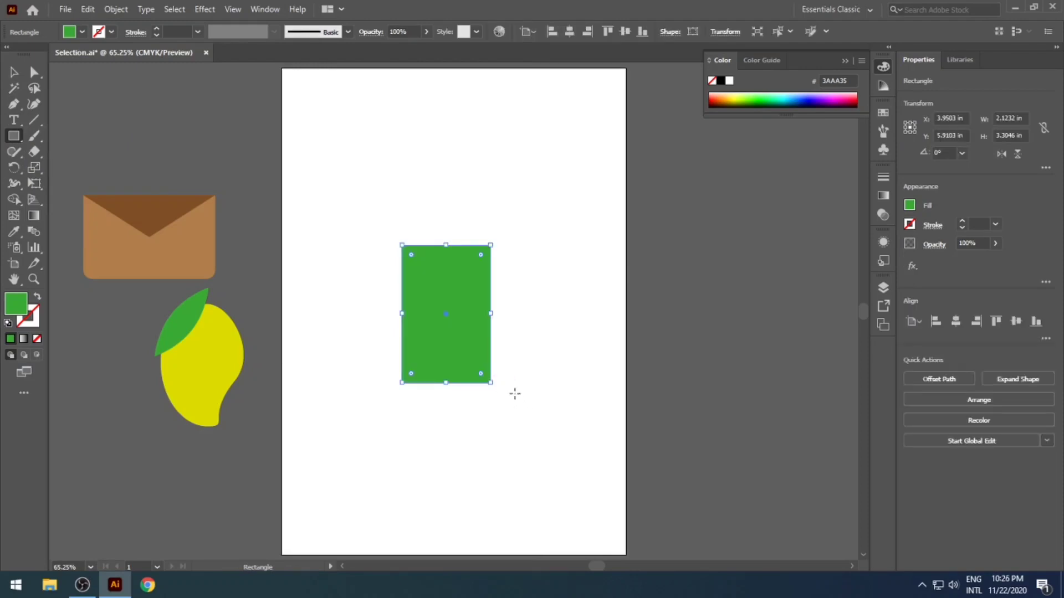
pyautogui.press('d')
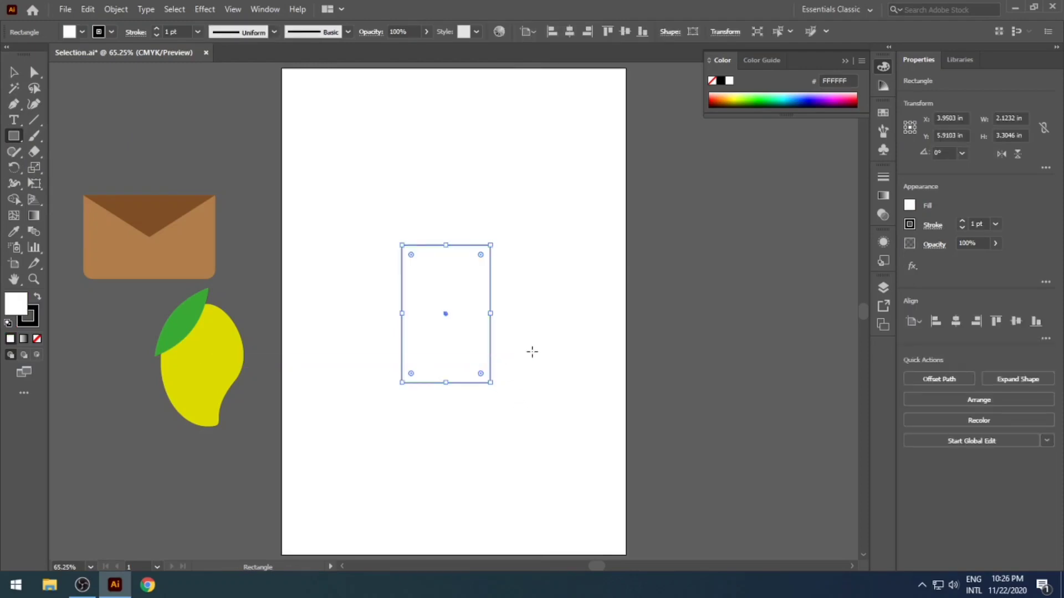
# Round the rectangle's two top corners fully into an arch and its two bottom corners slightly with the Direct Selection tool
pyautogui.press('a')
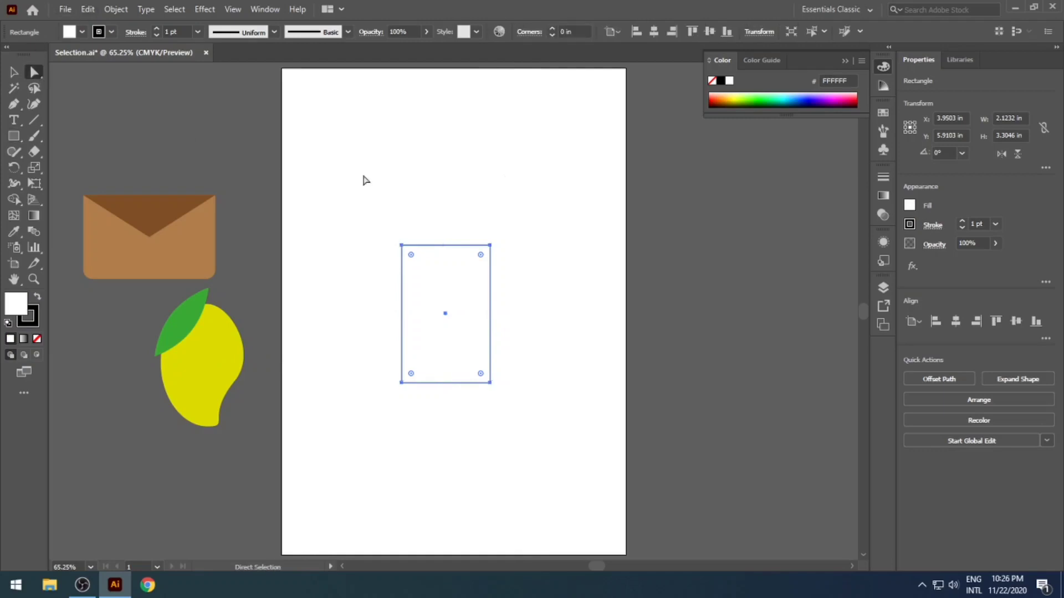
pyautogui.click(606, 303)
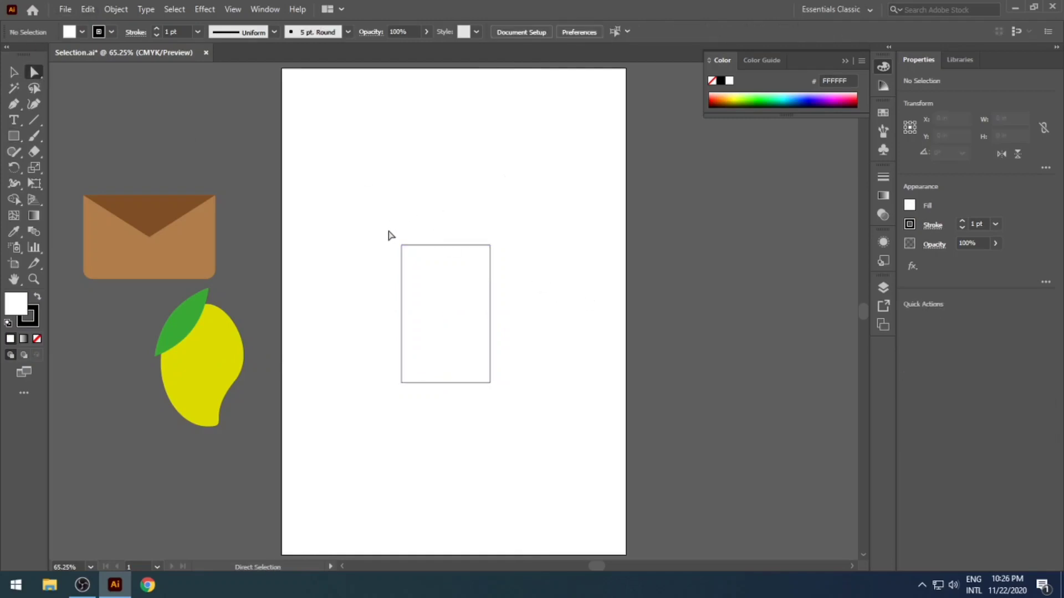
pyautogui.moveTo(391, 236); pyautogui.dragTo(466, 310)
pyautogui.click(546, 312)
pyautogui.moveTo(490, 390)
pyautogui.mouseDown()
pyautogui.moveTo(388, 372)
pyautogui.moveTo(418, 397)
pyautogui.moveTo(500, 372)
pyautogui.moveTo(495, 383)
pyautogui.moveTo(482, 378)
pyautogui.mouseUp()
pyautogui.click(461, 406)
pyautogui.click(521, 408)
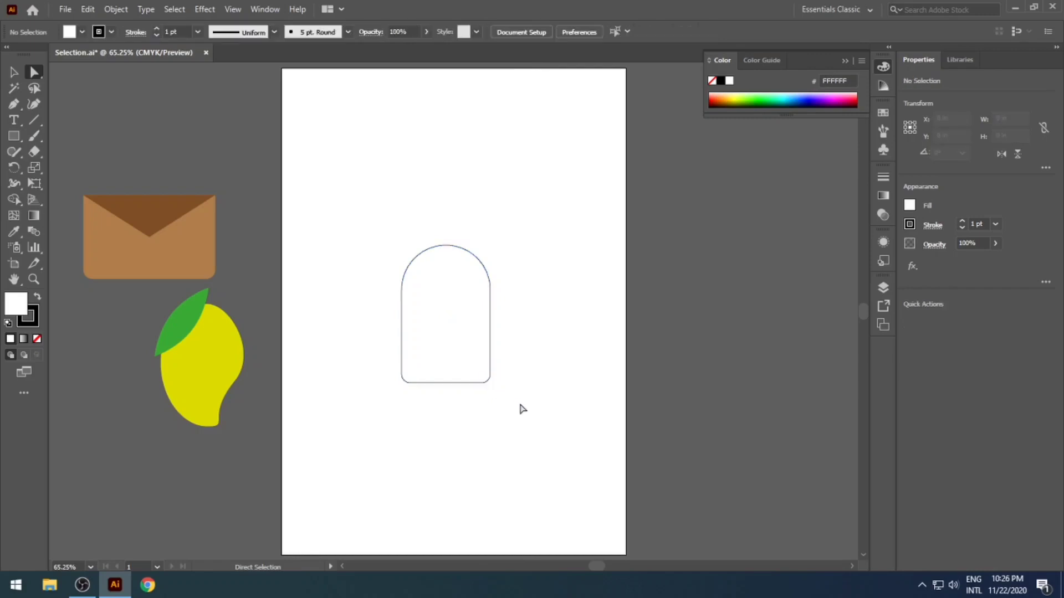
# Draw a small rectangle about 0.56 by 0.96 in as the bottle neck, centred on top of the arched body
pyautogui.click(13, 139)
pyautogui.click(66, 136)
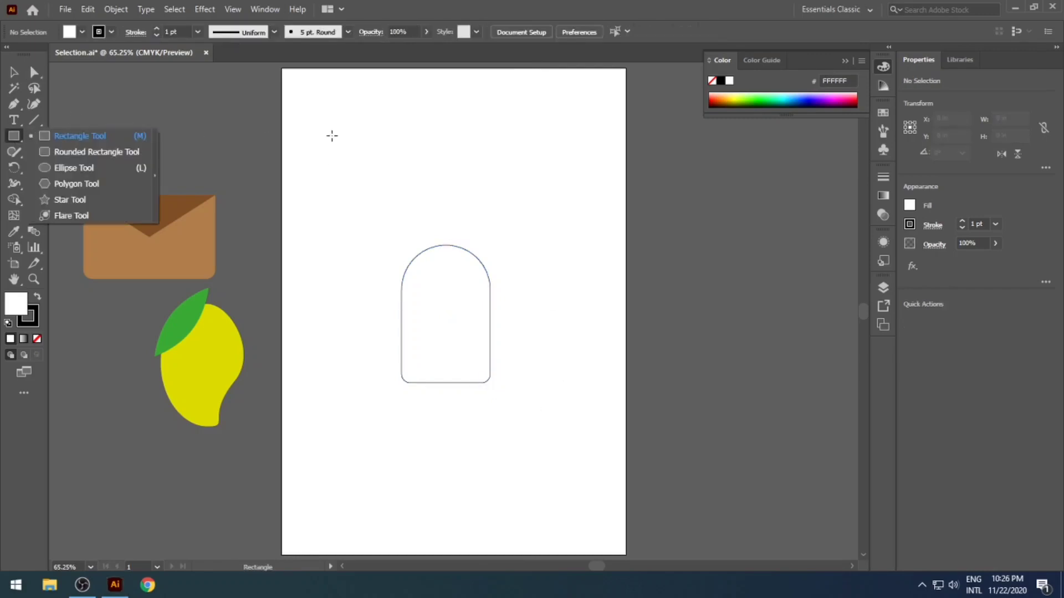
pyautogui.click(349, 167)
pyautogui.click(560, 316)
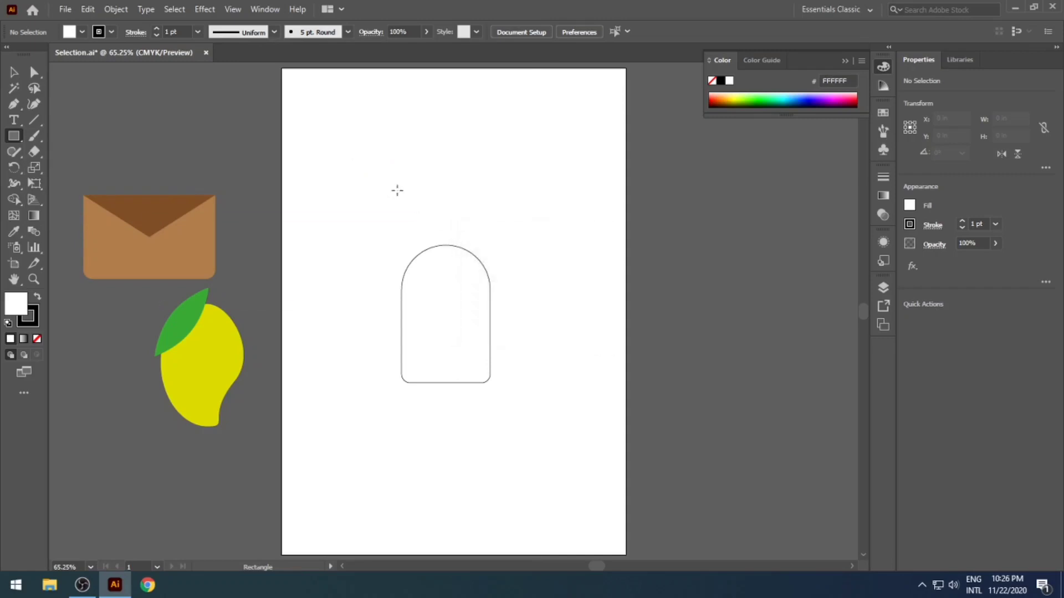
pyautogui.moveTo(427, 209); pyautogui.dragTo(433, 220)
pyautogui.moveTo(454, 249); pyautogui.dragTo(446, 228)
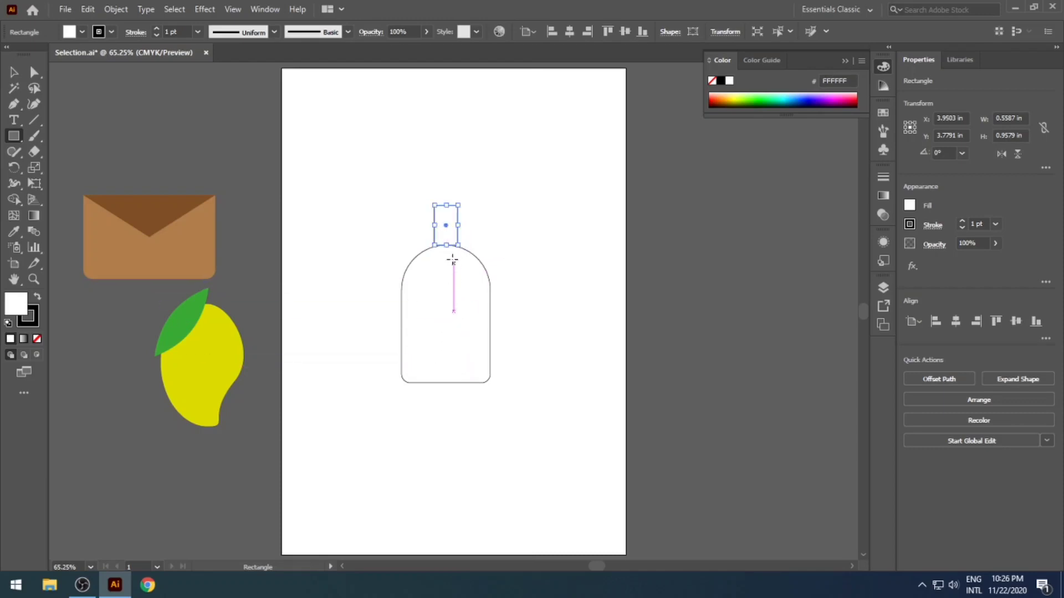
pyautogui.click(14, 72)
pyautogui.click(431, 183)
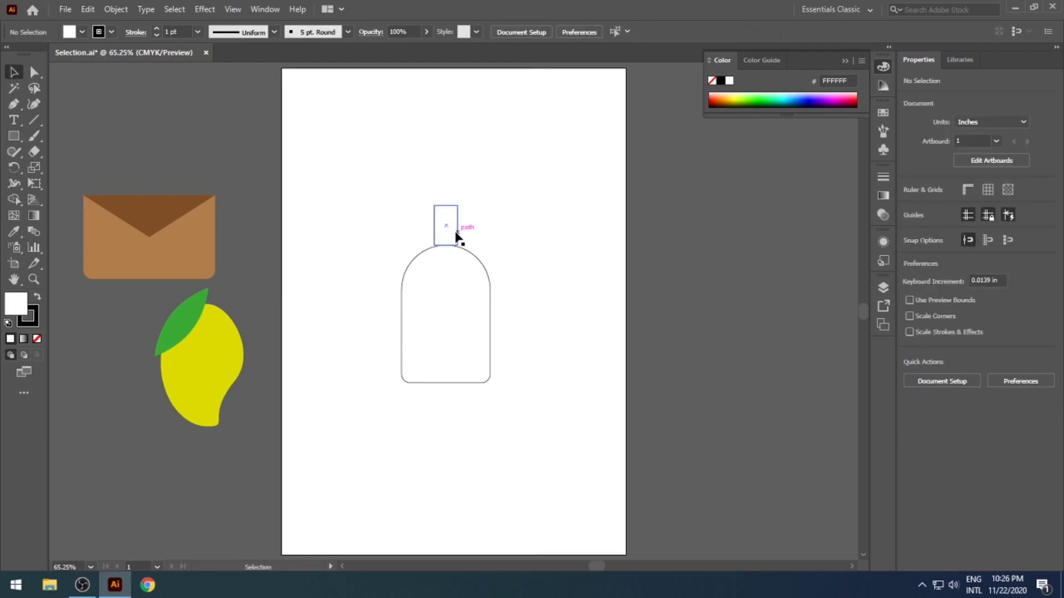
# Draw a rounded rectangle about 0.75 by 0.26 in as the bottle cap, centred over the neck's upper end
pyautogui.click(15, 138)
pyautogui.moveTo(16, 137); pyautogui.dragTo(53, 152)
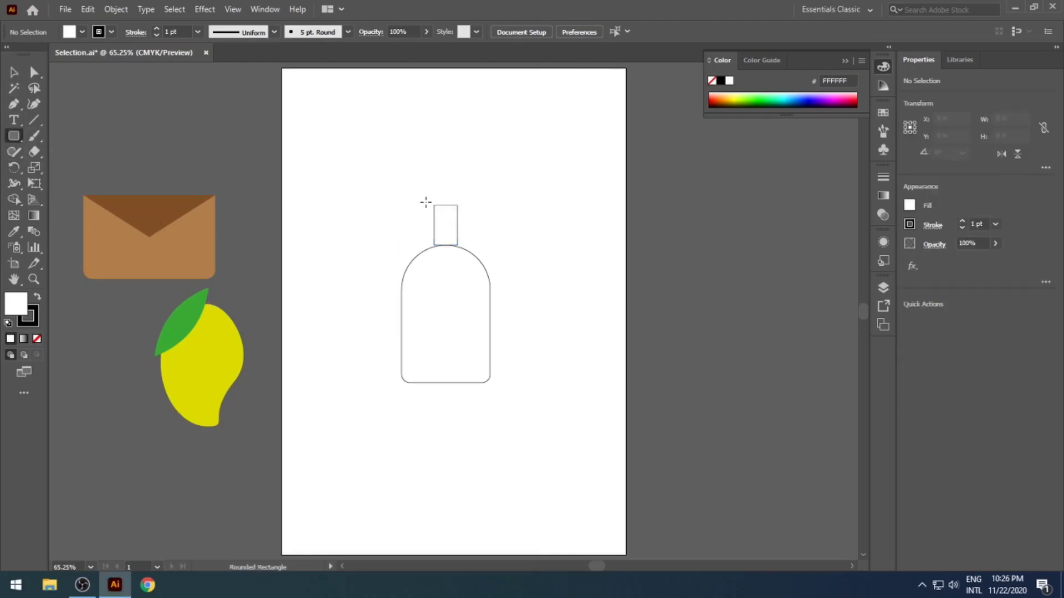
pyautogui.moveTo(430, 203)
pyautogui.mouseDown()
pyautogui.moveTo(463, 209)
pyautogui.moveTo(447, 208)
pyautogui.mouseUp()
pyautogui.click(482, 214)
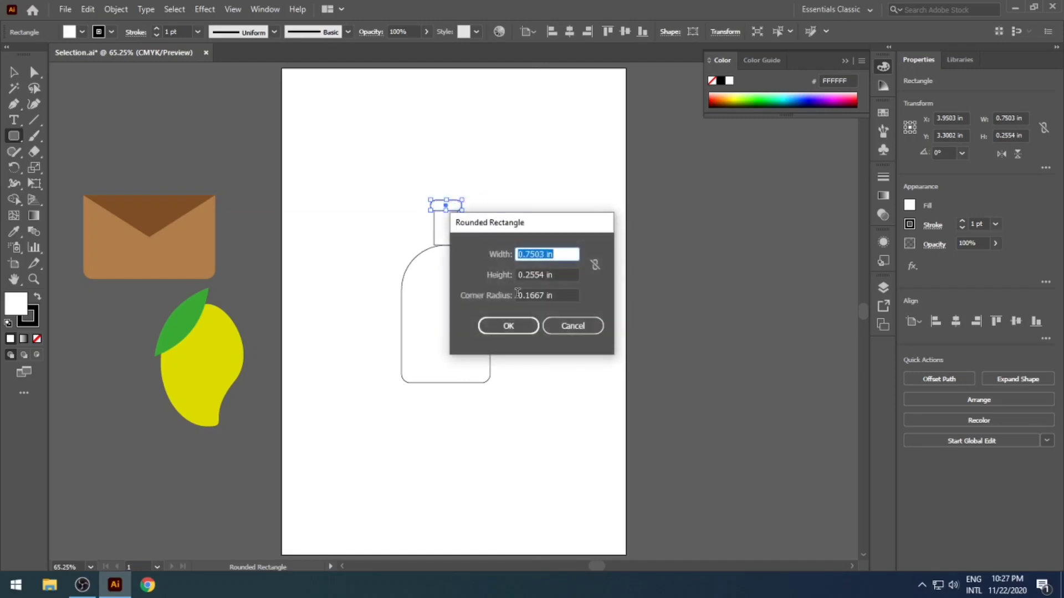
pyautogui.click(554, 331)
pyautogui.press('v')
pyautogui.click(550, 313)
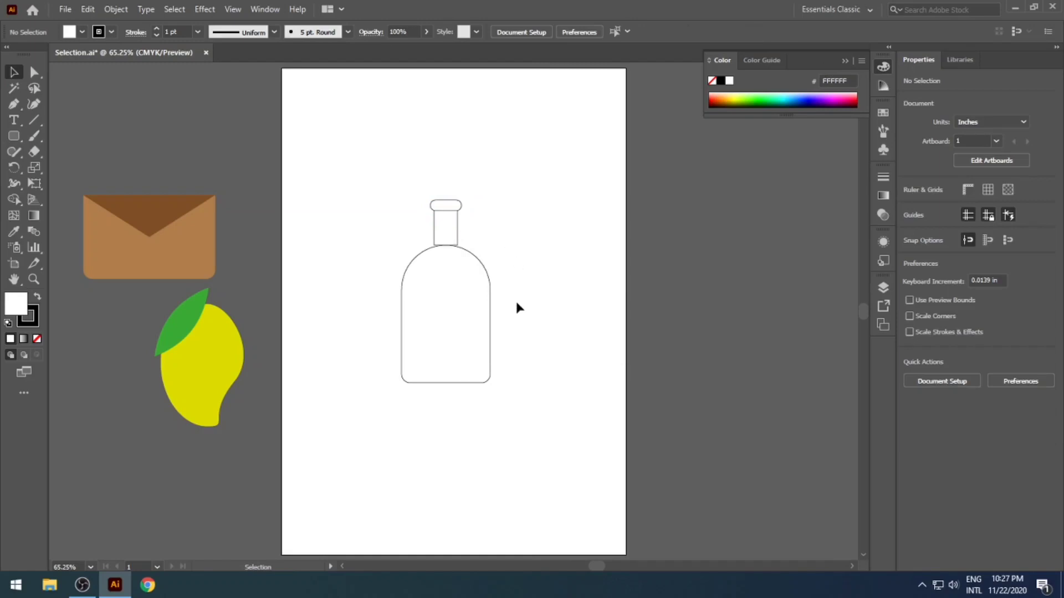
# Nudge the neck rectangle down slightly to Y 3.8069 in so it overlaps the bottle body, and deselect it
pyautogui.click(454, 236)
pyautogui.press('Down')
pyautogui.press('Down')
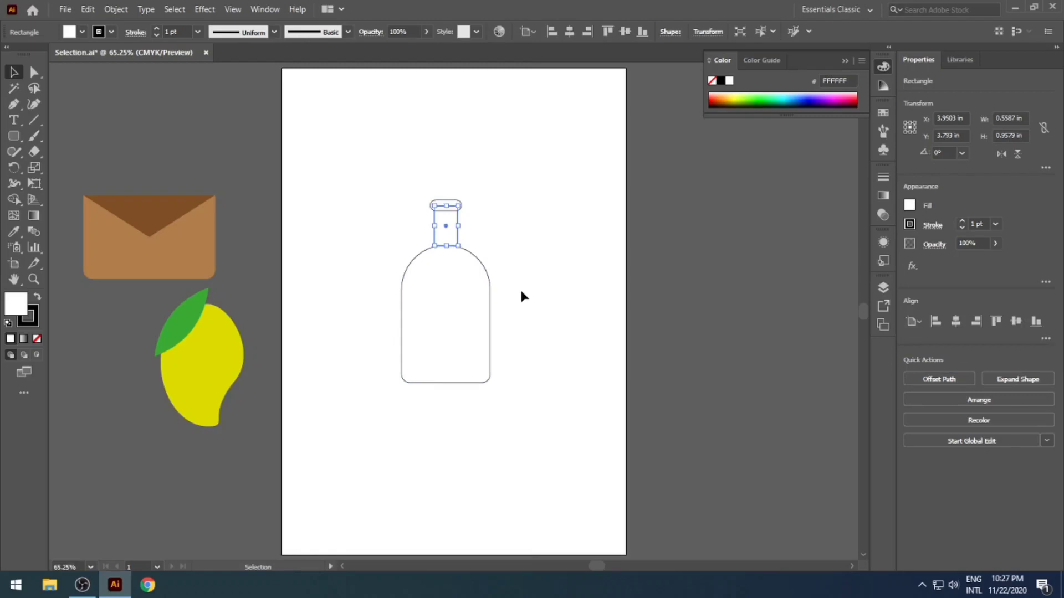
pyautogui.click(520, 292)
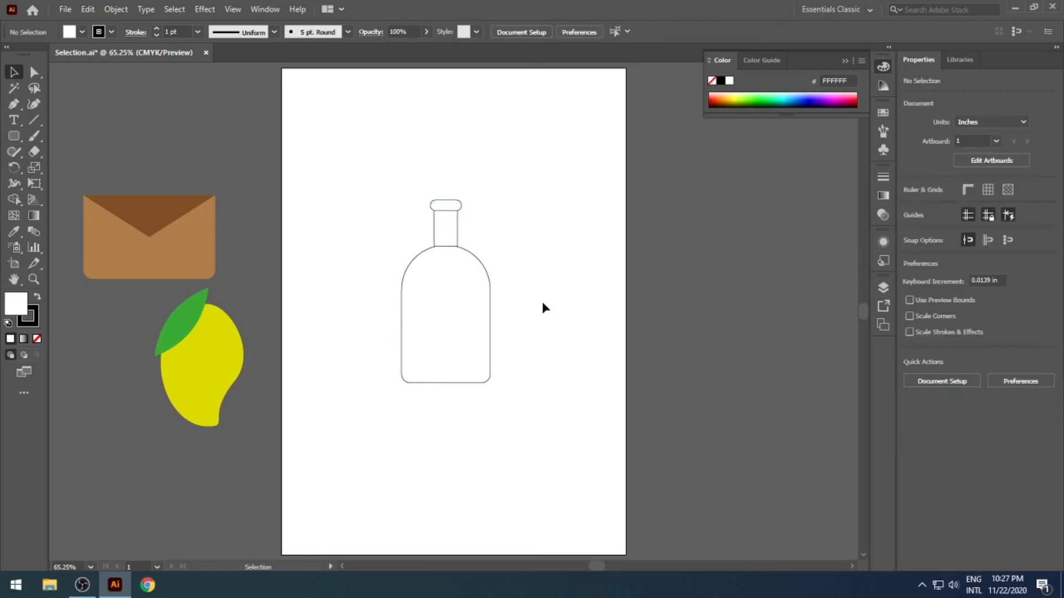
pyautogui.click(453, 230)
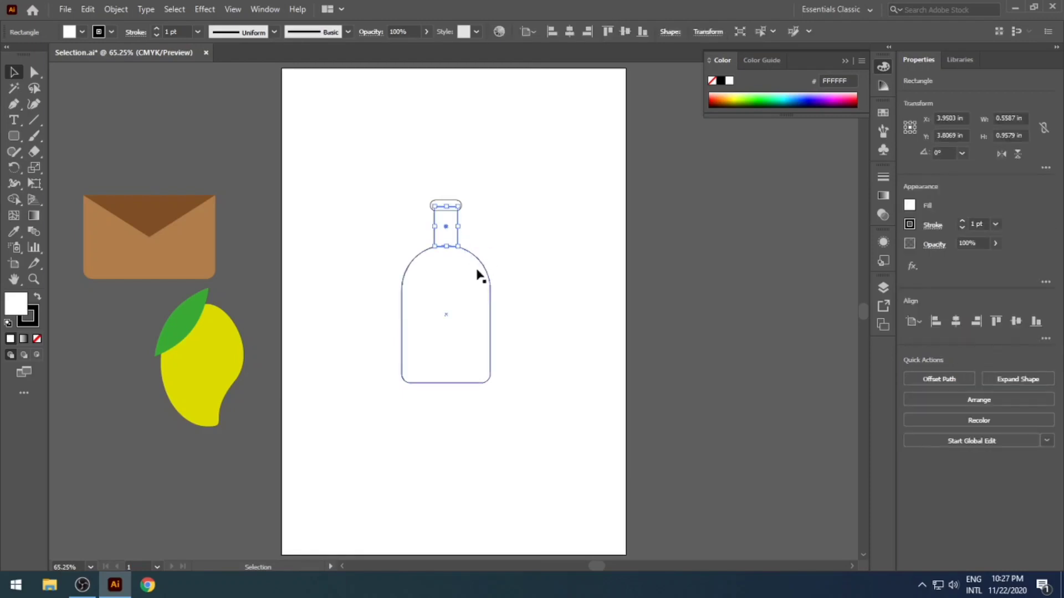
pyautogui.click(546, 361)
# Fill the bottle body with brown 7D4E24 and the neck with the darker brown 683C11
pyautogui.click(457, 331)
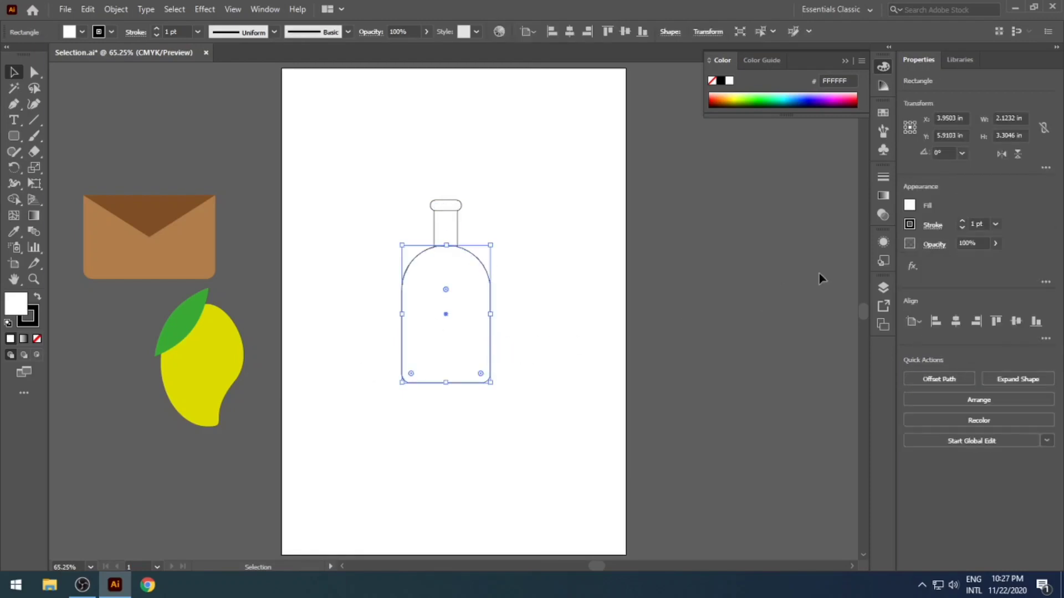
pyautogui.click(909, 206)
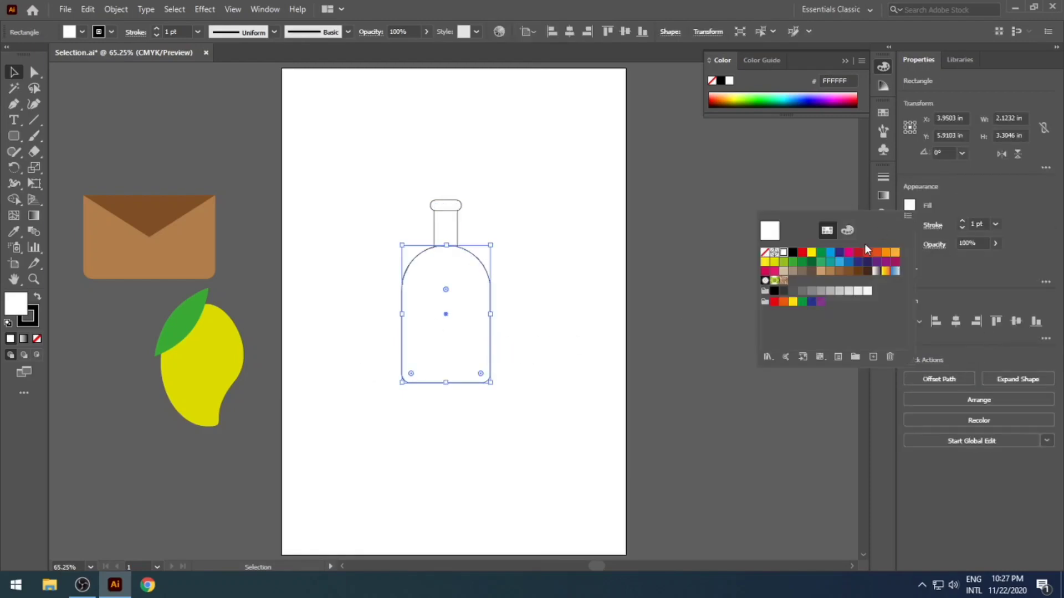
pyautogui.click(843, 269)
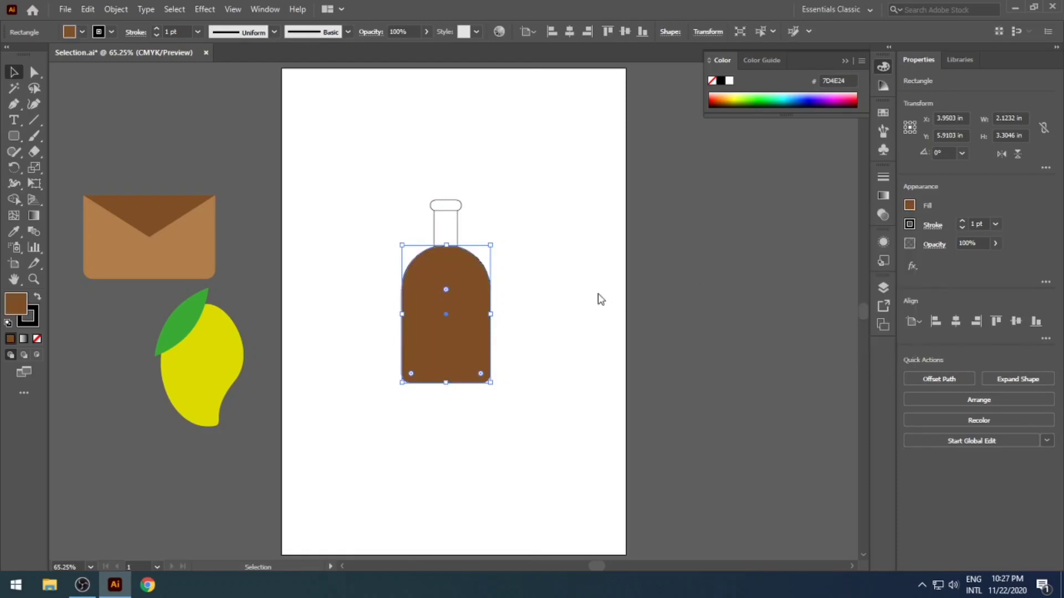
pyautogui.click(446, 232)
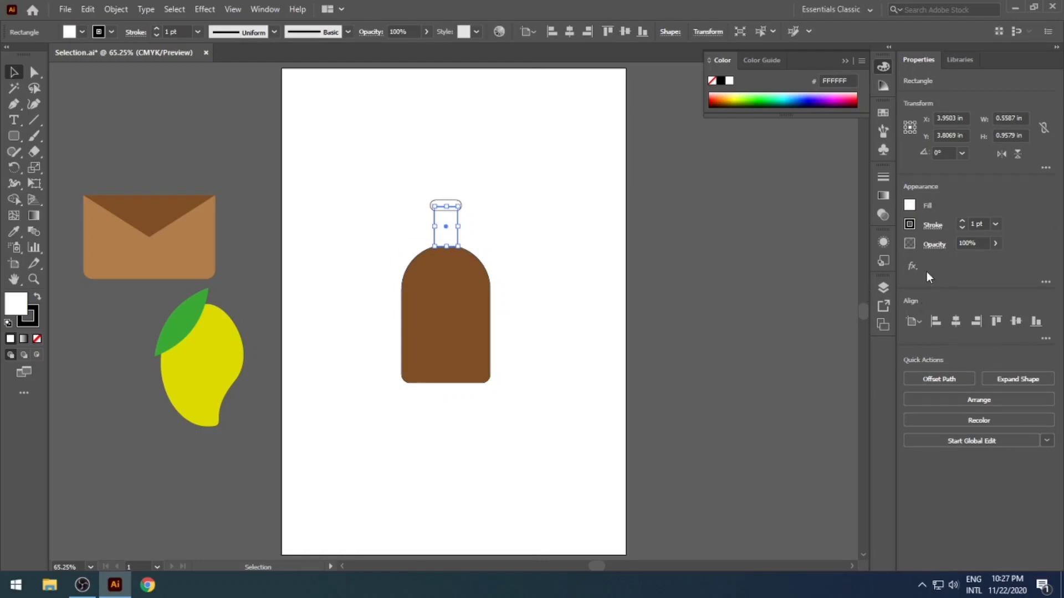
pyautogui.click(910, 206)
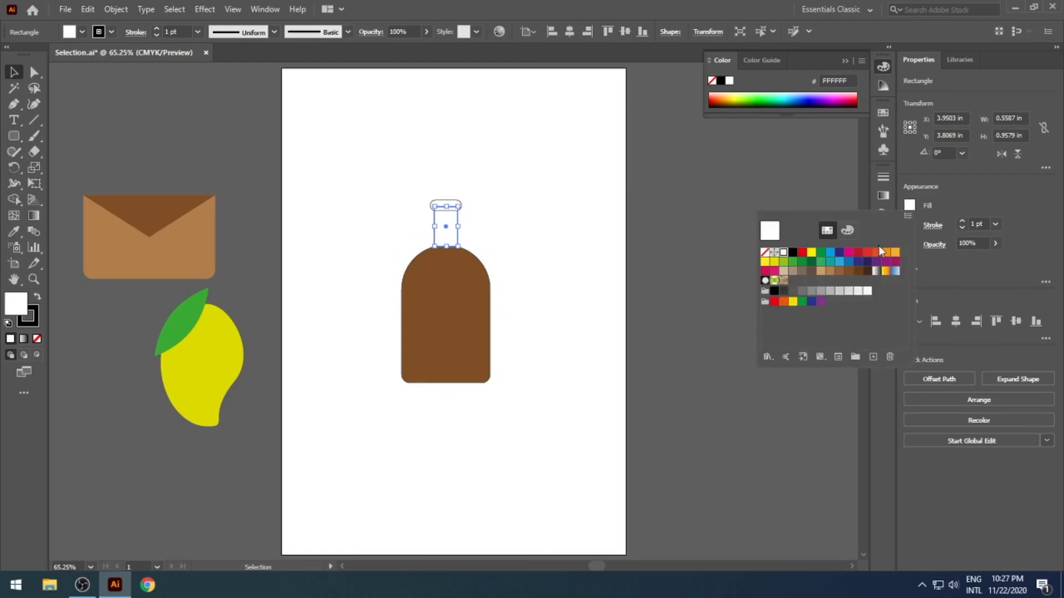
pyautogui.click(858, 272)
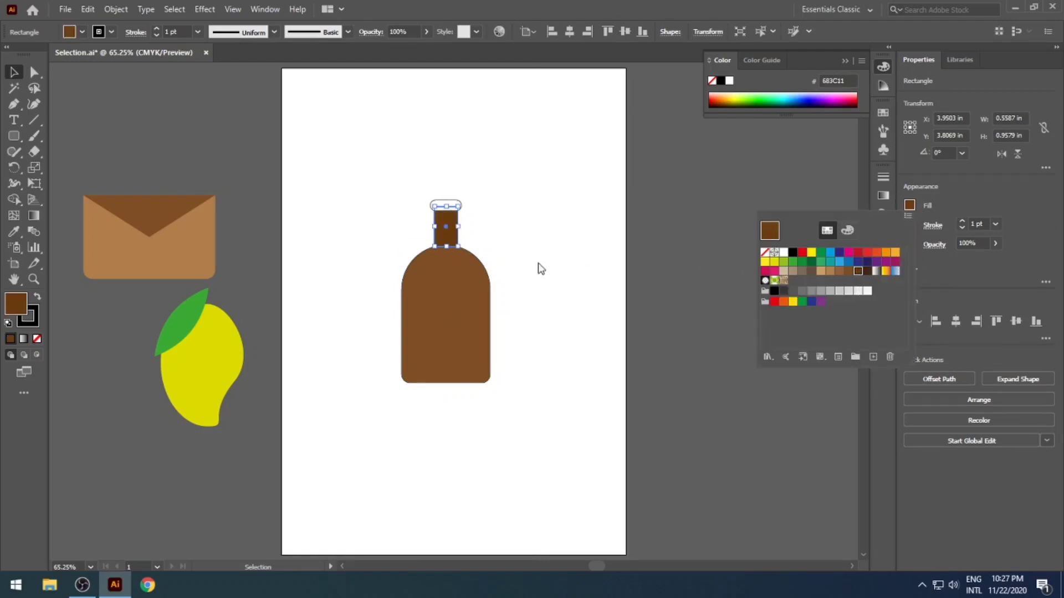
# Fill the bottle cap with dark brown 432918 and deselect it
pyautogui.click(447, 191)
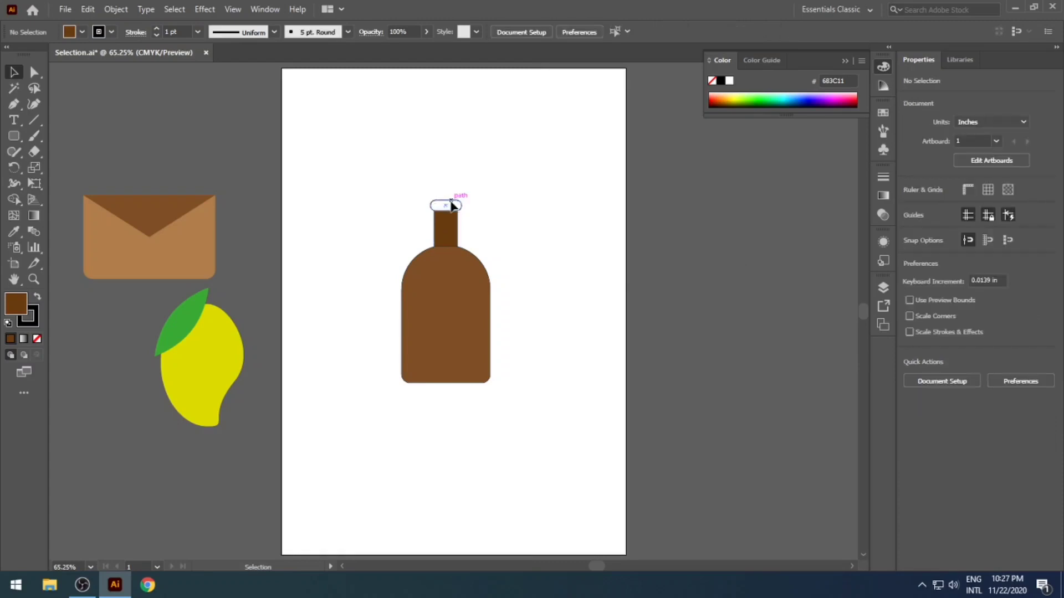
pyautogui.click(450, 205)
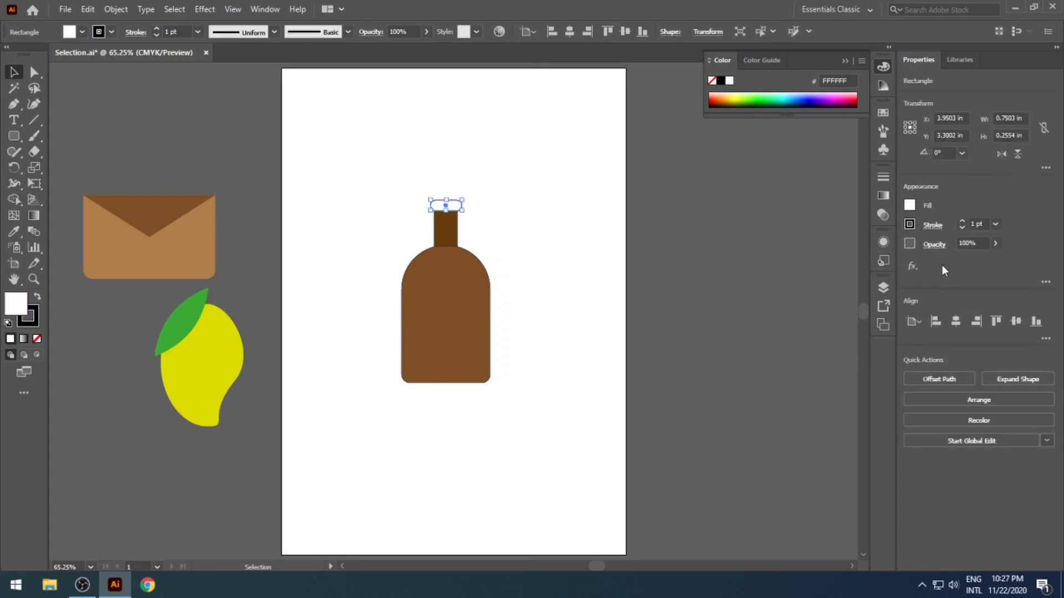
pyautogui.click(910, 205)
pyautogui.click(867, 271)
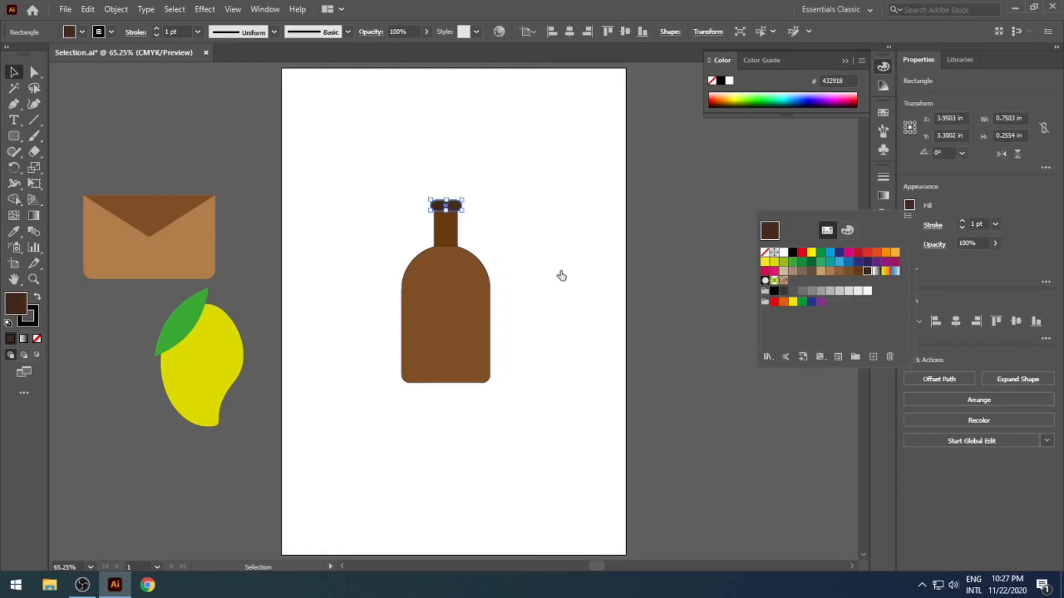
pyautogui.click(551, 292)
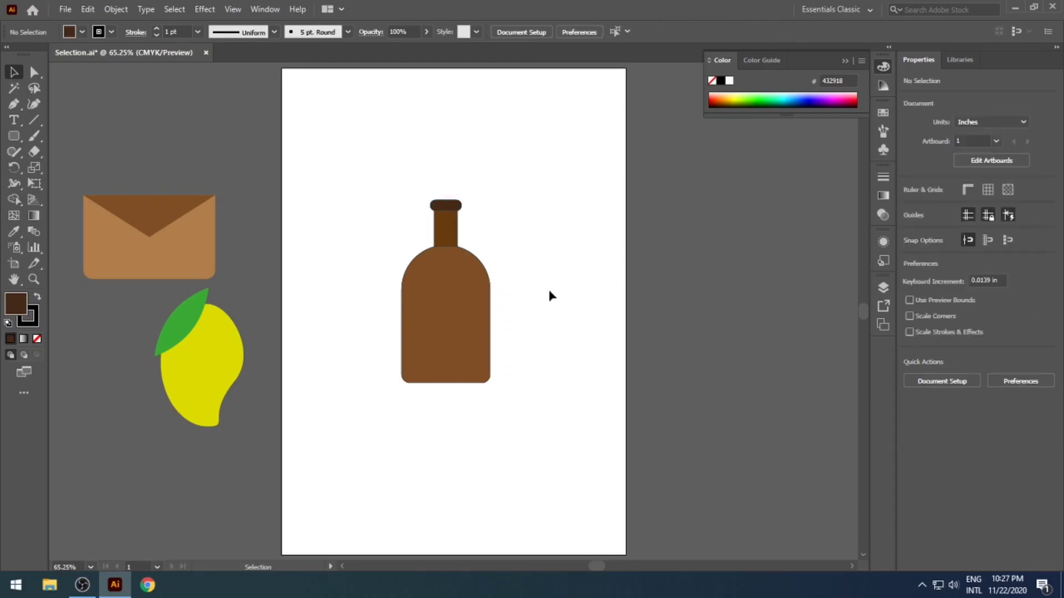
# Remove the stroke from the bottle's body, neck and cap together
pyautogui.moveTo(392, 178); pyautogui.dragTo(503, 356)
pyautogui.click(26, 324)
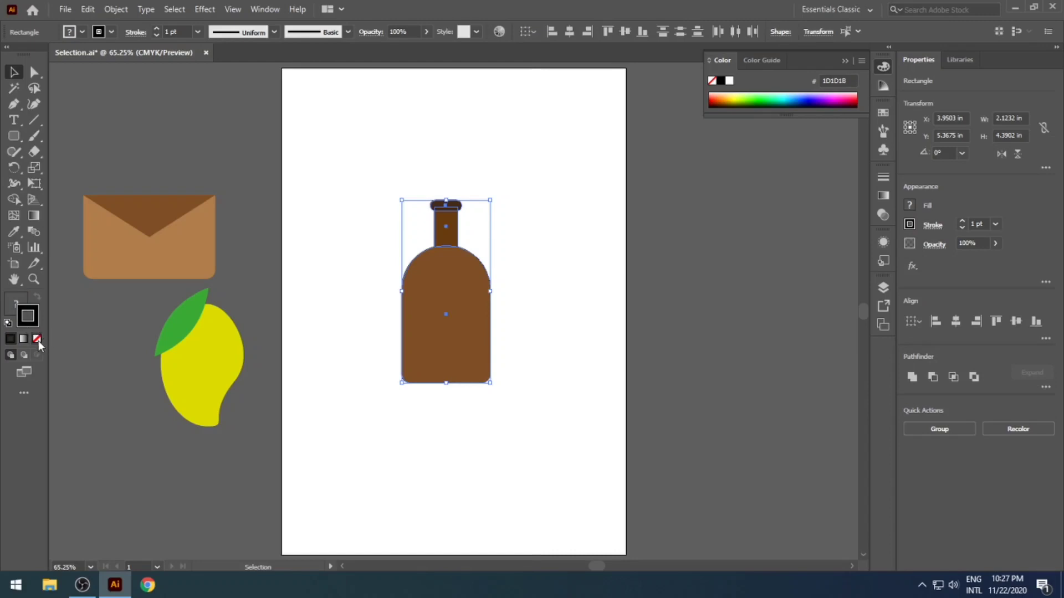
pyautogui.click(37, 339)
pyautogui.click(341, 429)
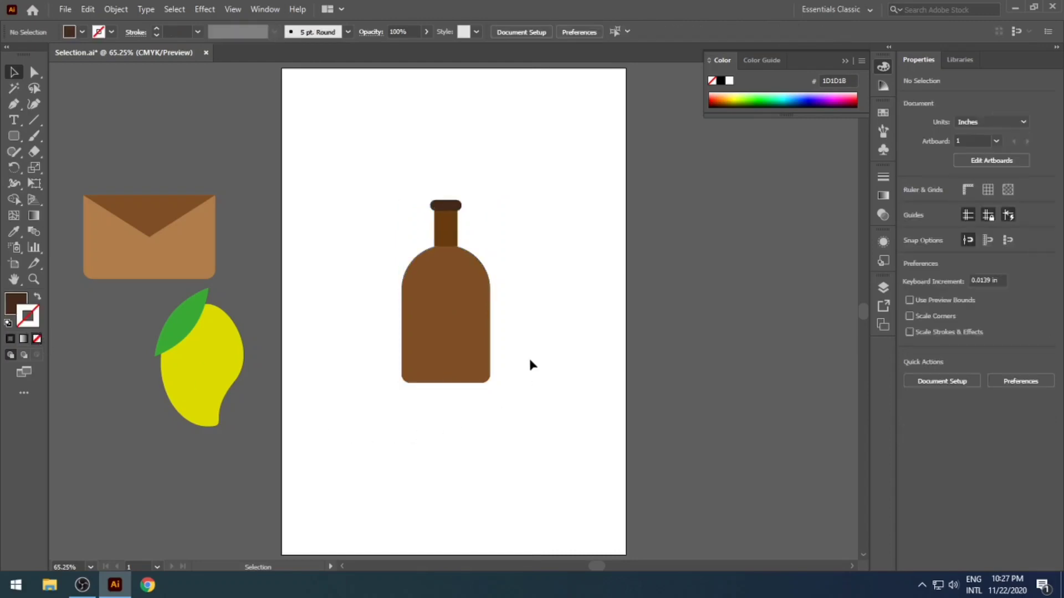
# Nudge the neck down into the body to Y 4.0013 in and lower the cap onto the neck's upper end
pyautogui.click(452, 242)
pyautogui.press('Down')
pyautogui.press('Down')
pyautogui.press('Down')
pyautogui.press('Down')
pyautogui.press('Down')
pyautogui.press('Down')
pyautogui.press('Down')
pyautogui.press('Down')
pyautogui.press('Down')
pyautogui.press('Down')
pyautogui.press('Down')
pyautogui.press('Down')
pyautogui.press('Down')
pyautogui.press('Down')
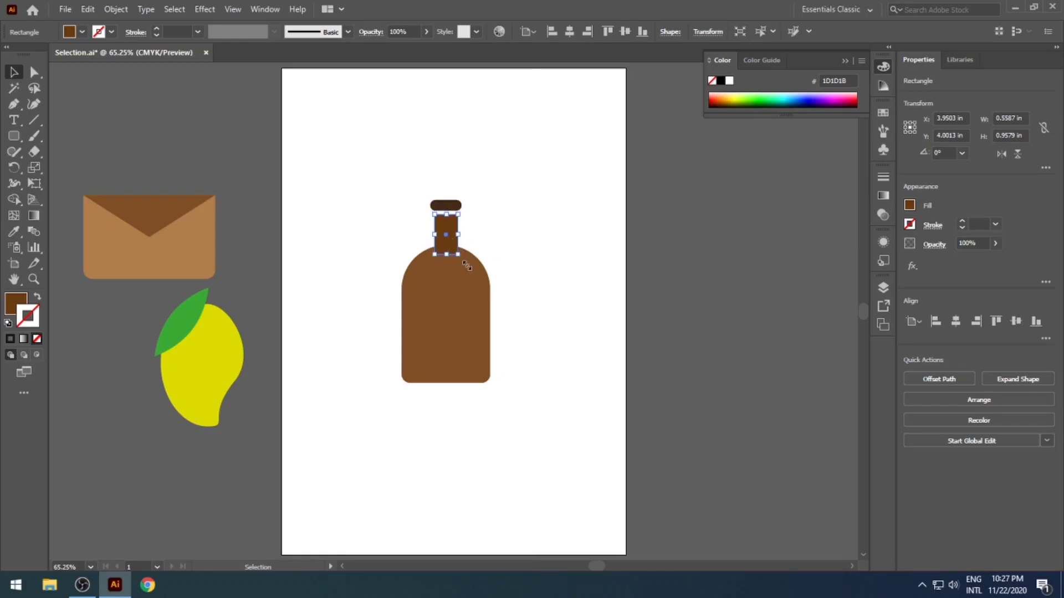
pyautogui.click(527, 265)
pyautogui.moveTo(443, 207); pyautogui.dragTo(443, 213)
pyautogui.click(510, 257)
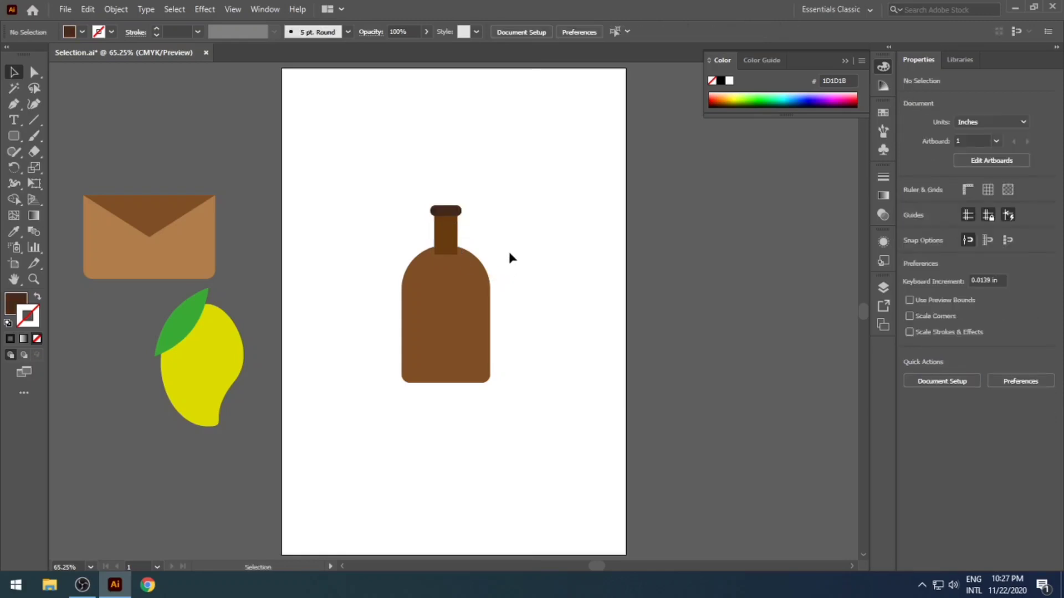
pyautogui.click(461, 288)
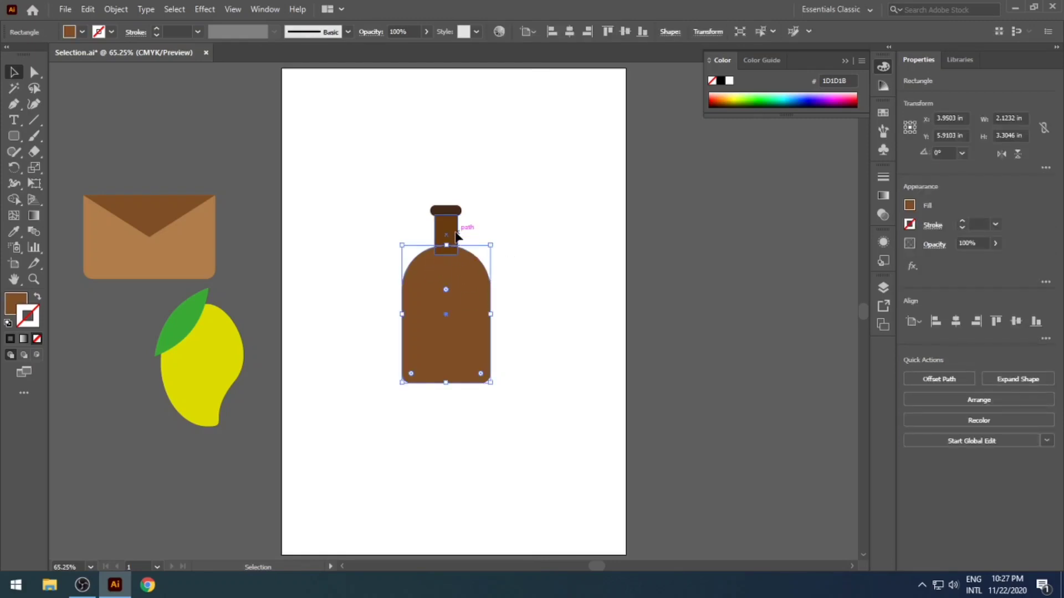
pyautogui.click(455, 237)
pyautogui.click(458, 288)
pyautogui.click(568, 311)
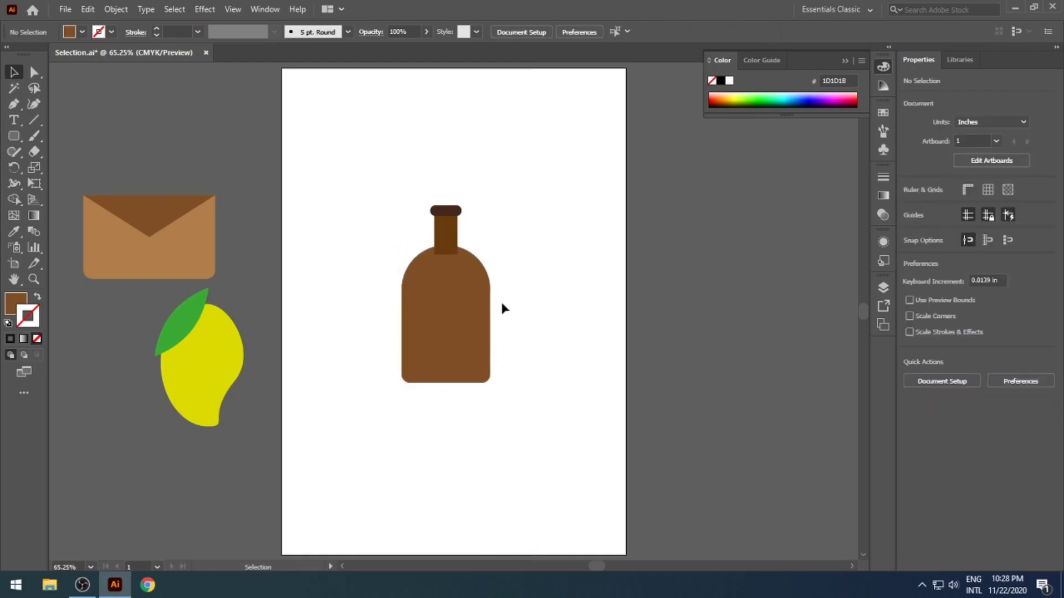
# Recolor the bottle body with the neck's darker brown by sampling it with the Eyedropper, and deselect it
pyautogui.click(490, 313)
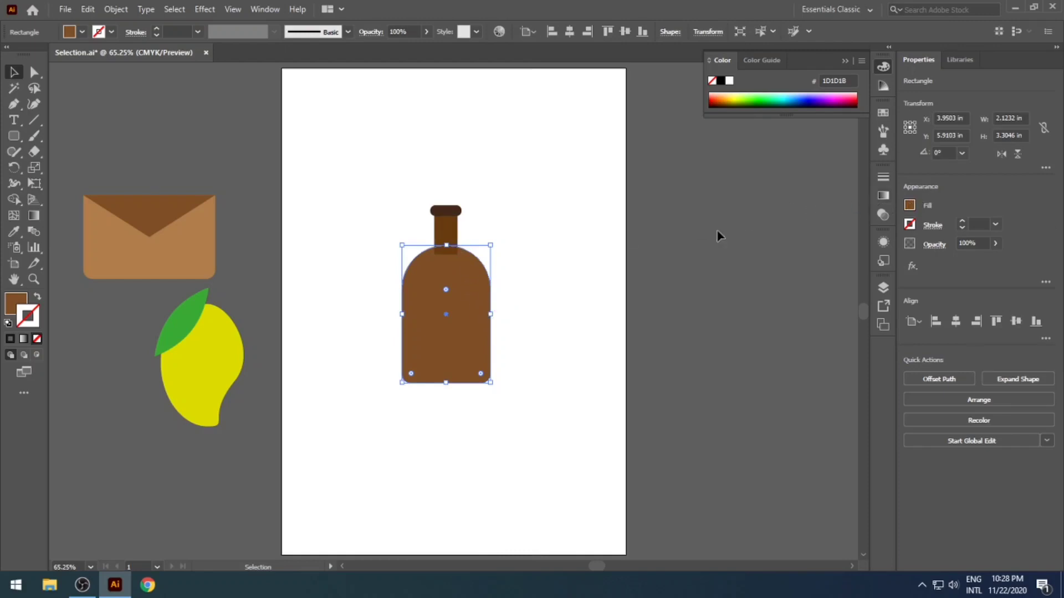
pyautogui.click(13, 233)
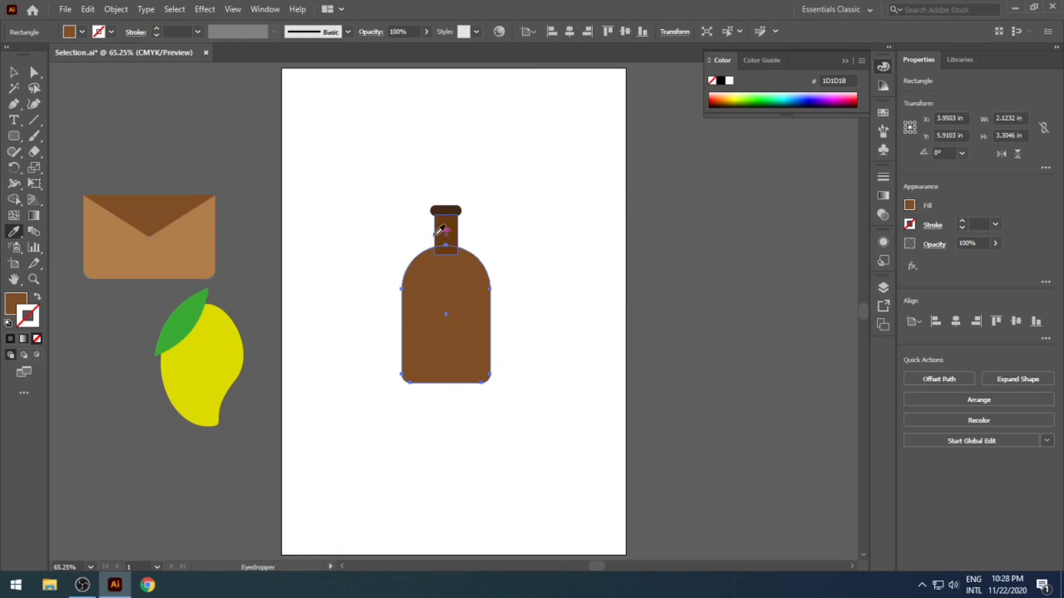
pyautogui.click(446, 228)
pyautogui.click(14, 72)
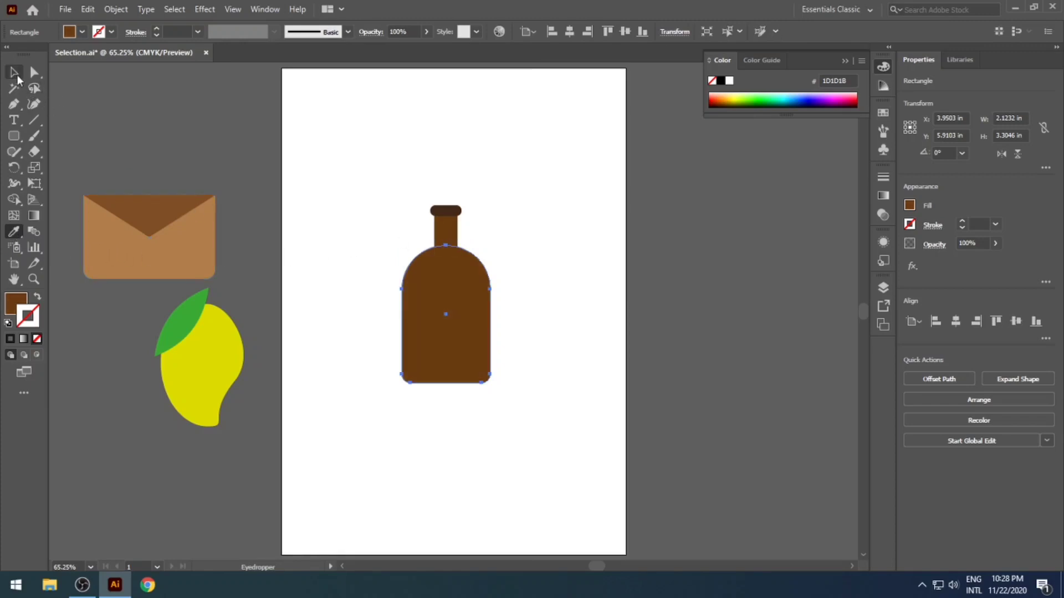
pyautogui.click(563, 440)
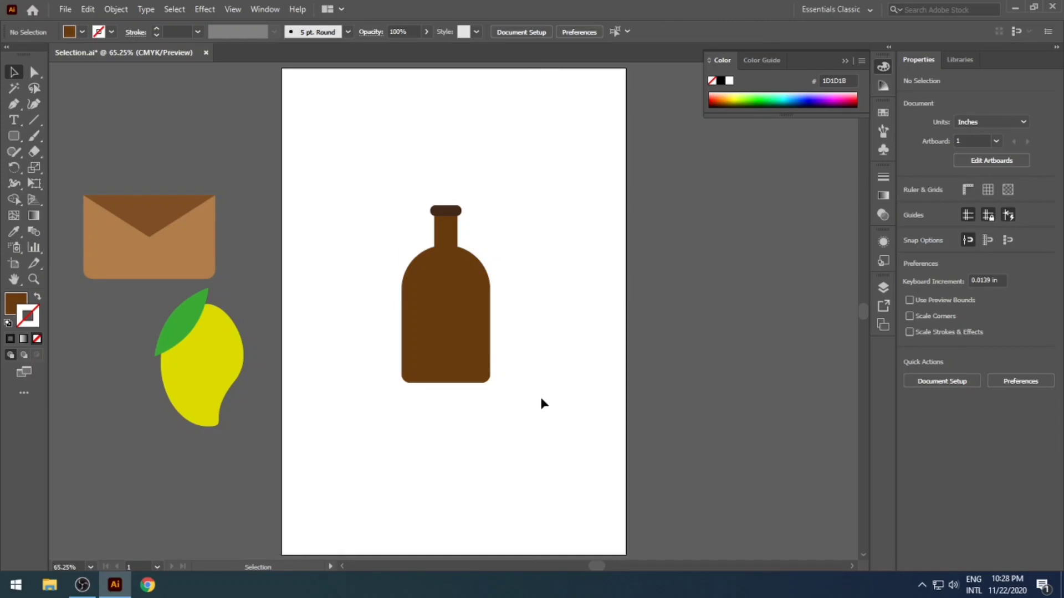
# Adjust the bottle cap's height from its upper edge, first stretching it taller and finally reducing it to a thin cap
pyautogui.click(446, 211)
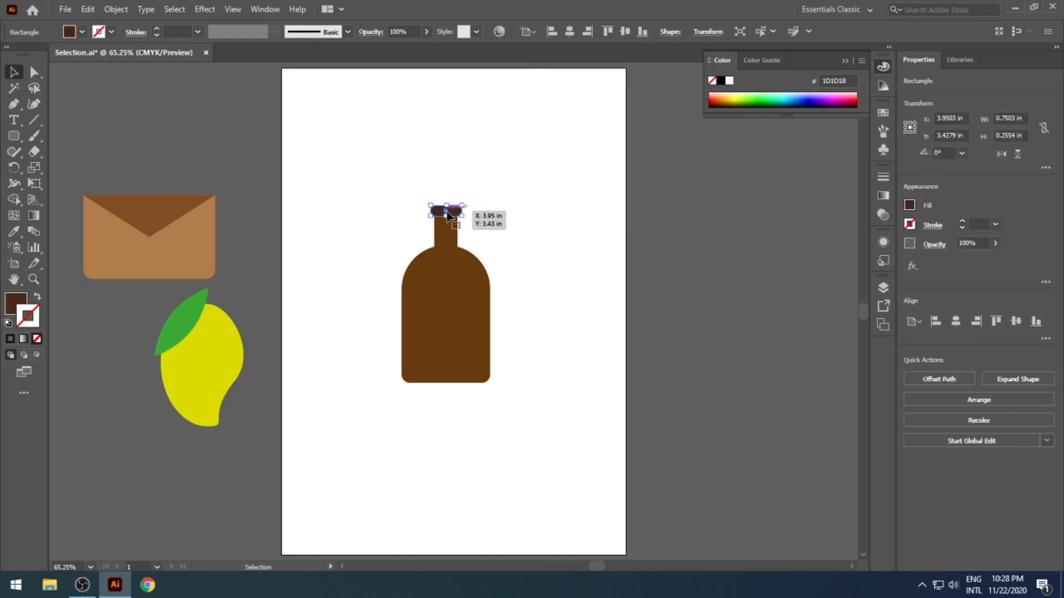
pyautogui.moveTo(446, 205); pyautogui.dragTo(447, 202)
pyautogui.click(494, 222)
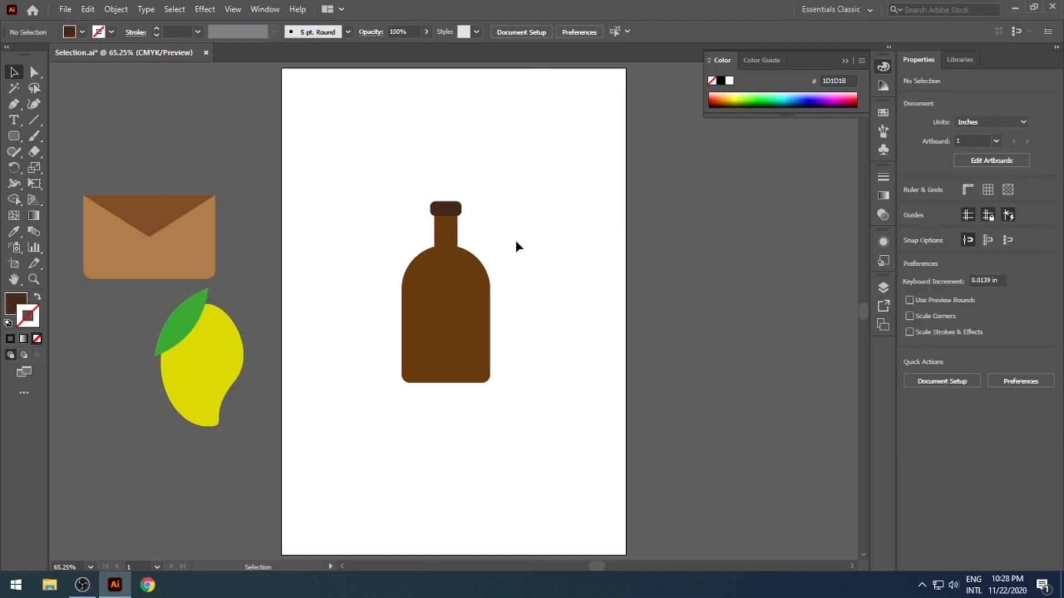
pyautogui.click(446, 206)
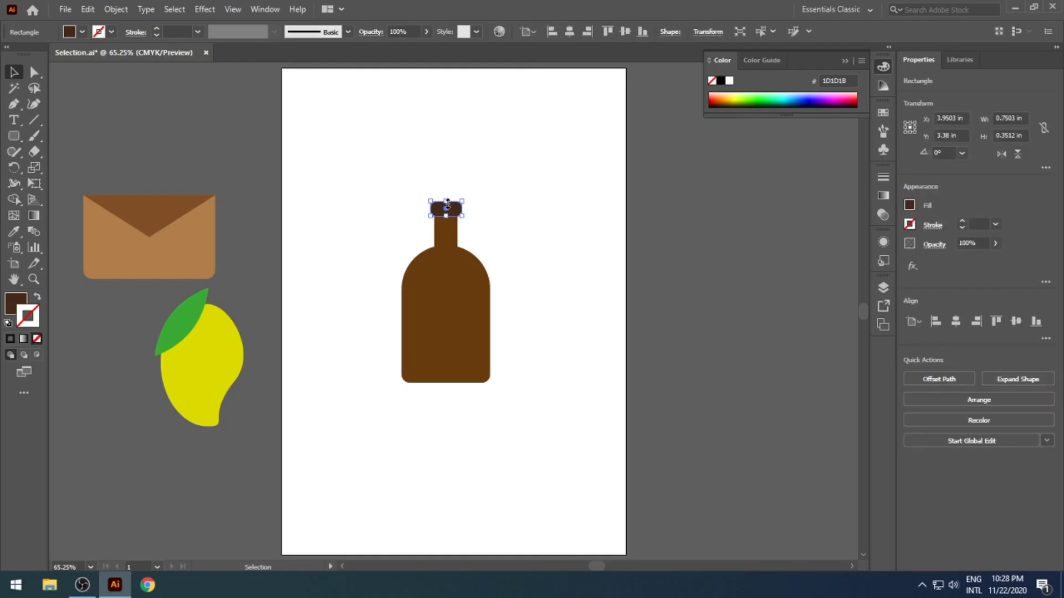
pyautogui.moveTo(447, 201); pyautogui.dragTo(447, 209)
pyautogui.click(497, 221)
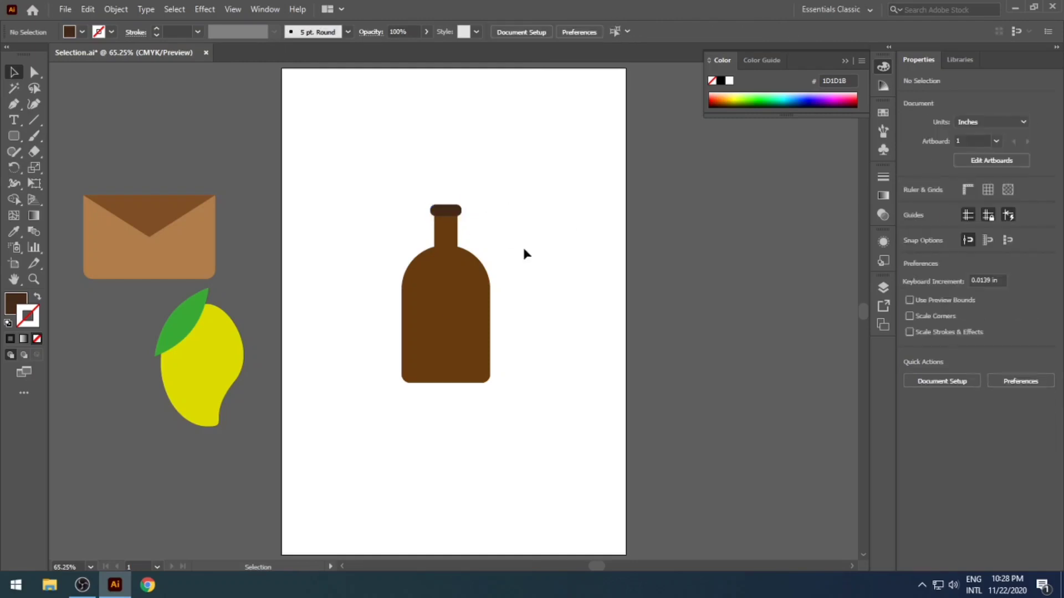
# Draw a dark brown band about 2.12 by 0.24 in across the full width of the bottle body
pyautogui.click(15, 135)
pyautogui.moveTo(15, 136); pyautogui.dragTo(52, 136)
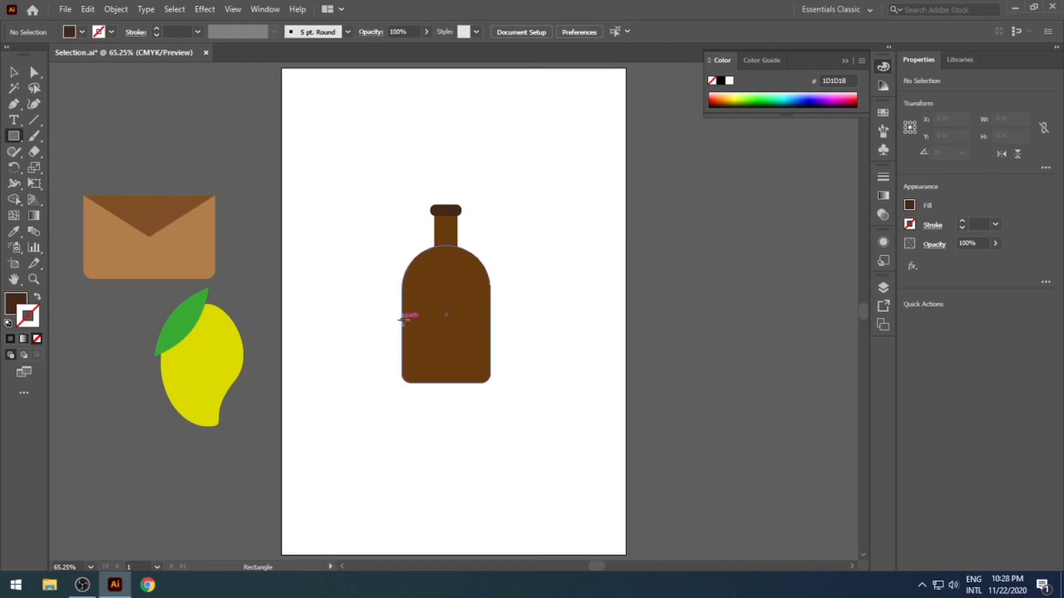
pyautogui.moveTo(402, 320); pyautogui.dragTo(490, 329)
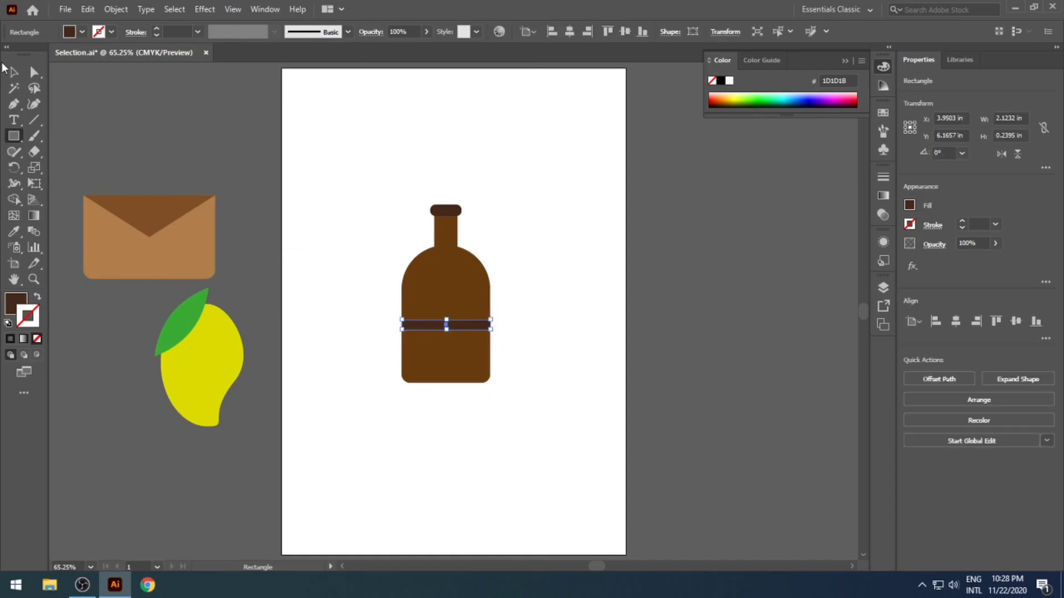
pyautogui.click(15, 74)
pyautogui.click(551, 424)
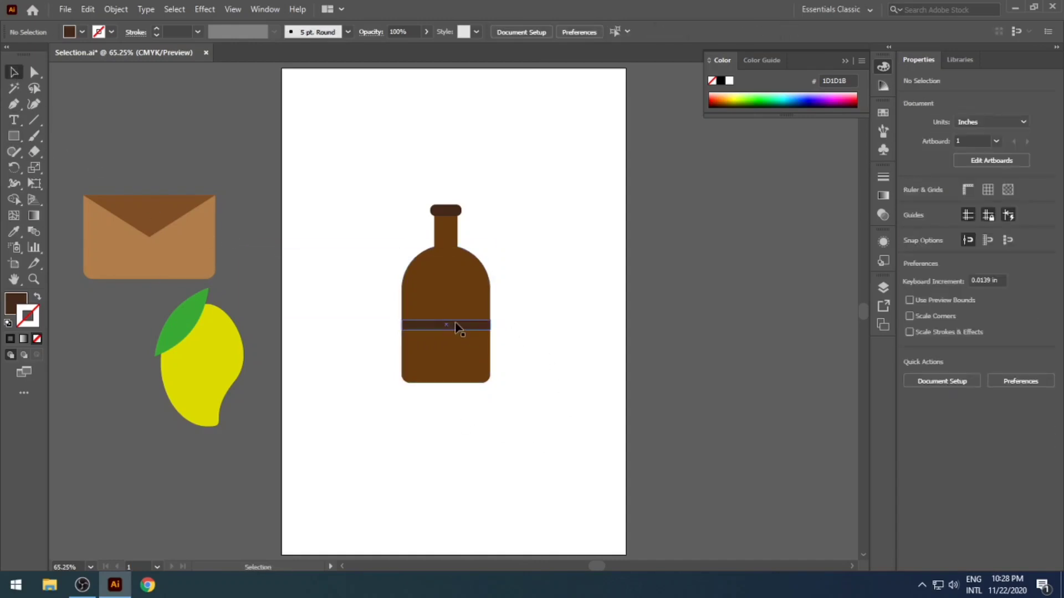
# Duplicate the band once above and once below the original to make three evenly spaced stripes, undoing the overlapping lower copy
pyautogui.moveTo(454, 326)
pyautogui.mouseDown()
pyautogui.moveTo(458, 313)
pyautogui.moveTo(447, 335)
pyautogui.mouseUp()
pyautogui.click(552, 378)
pyautogui.click(538, 349)
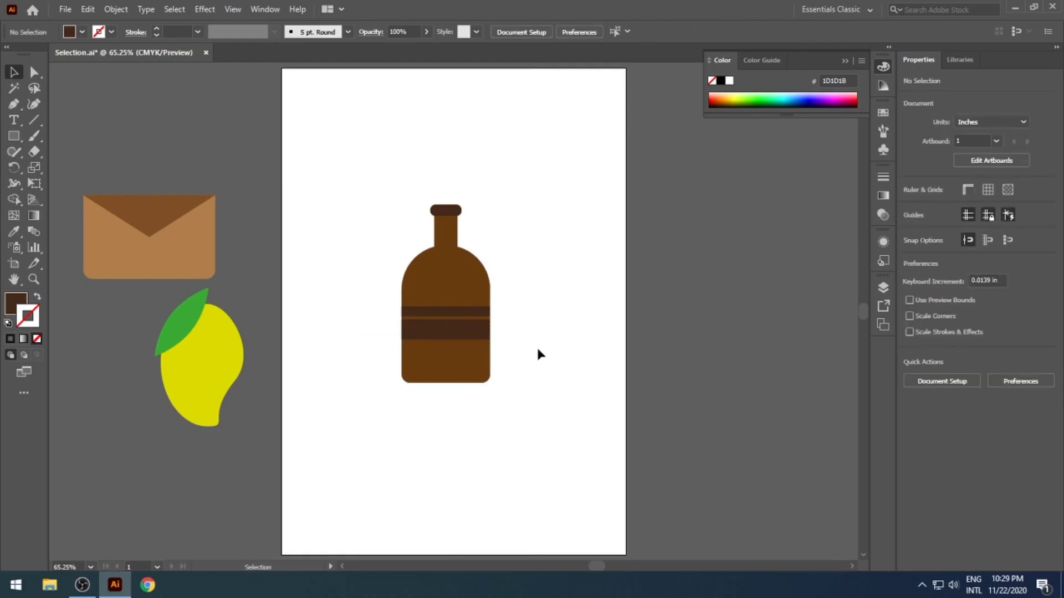
pyautogui.hotkey('ctrl', 'z')
pyautogui.hotkey('ctrl', 'z')
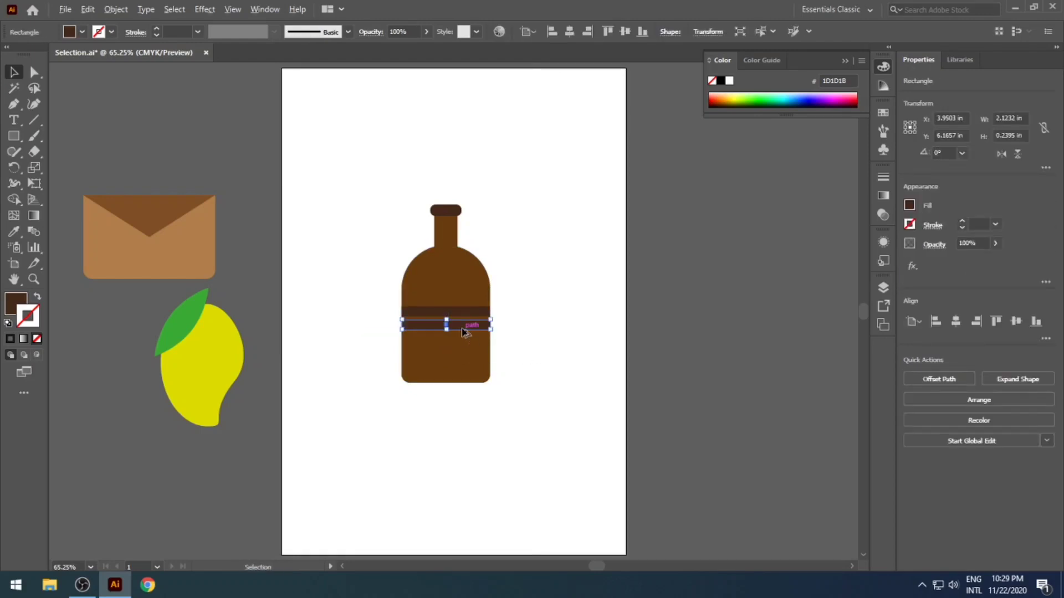
pyautogui.moveTo(464, 330); pyautogui.dragTo(464, 340)
pyautogui.click(556, 358)
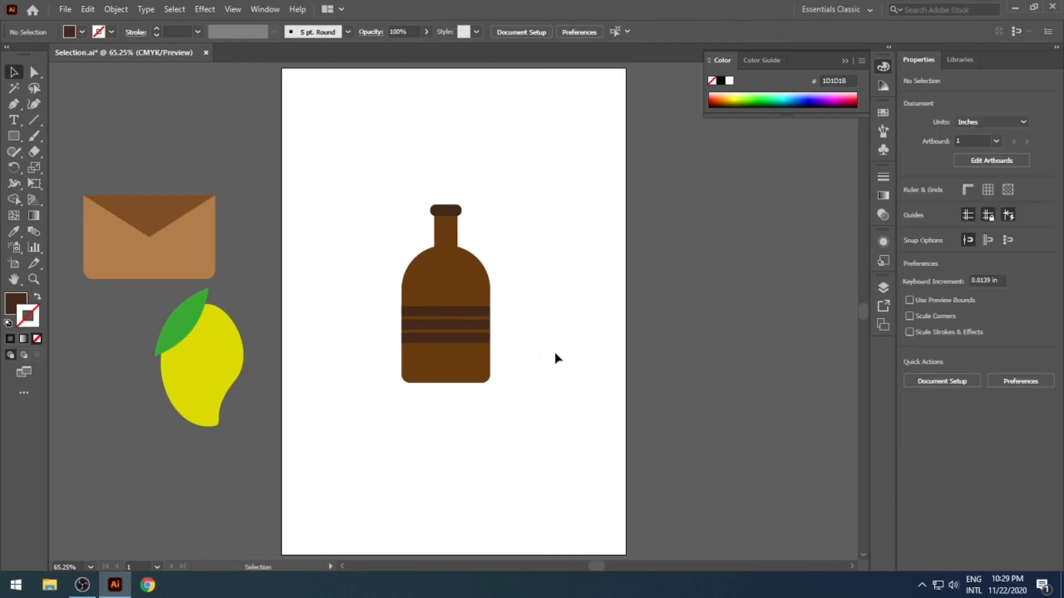
pyautogui.moveTo(472, 380); pyautogui.dragTo(221, 420)
pyautogui.hotkey('ctrl', 'z')
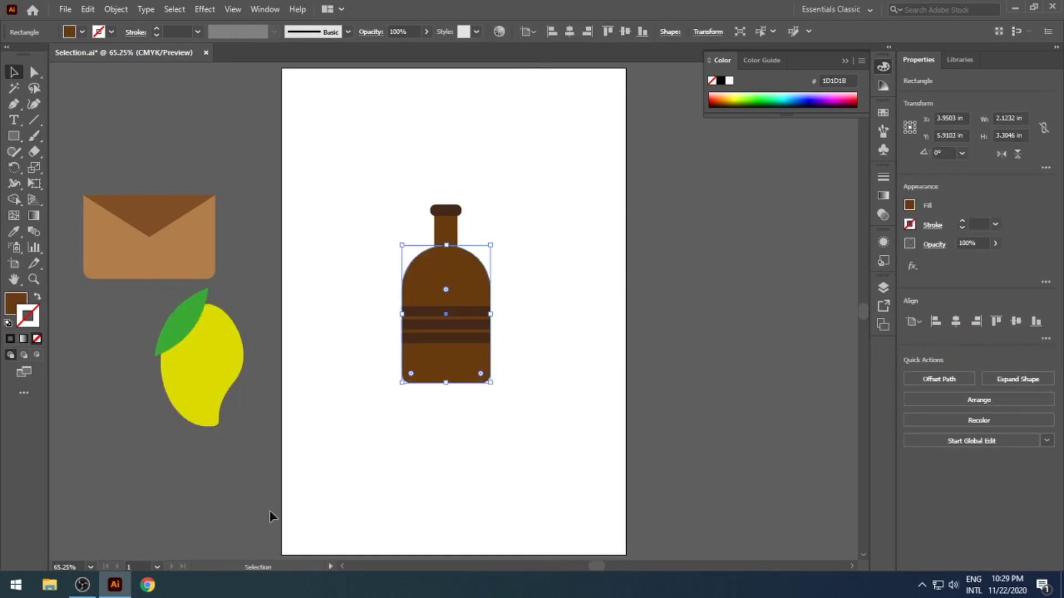
pyautogui.click(381, 490)
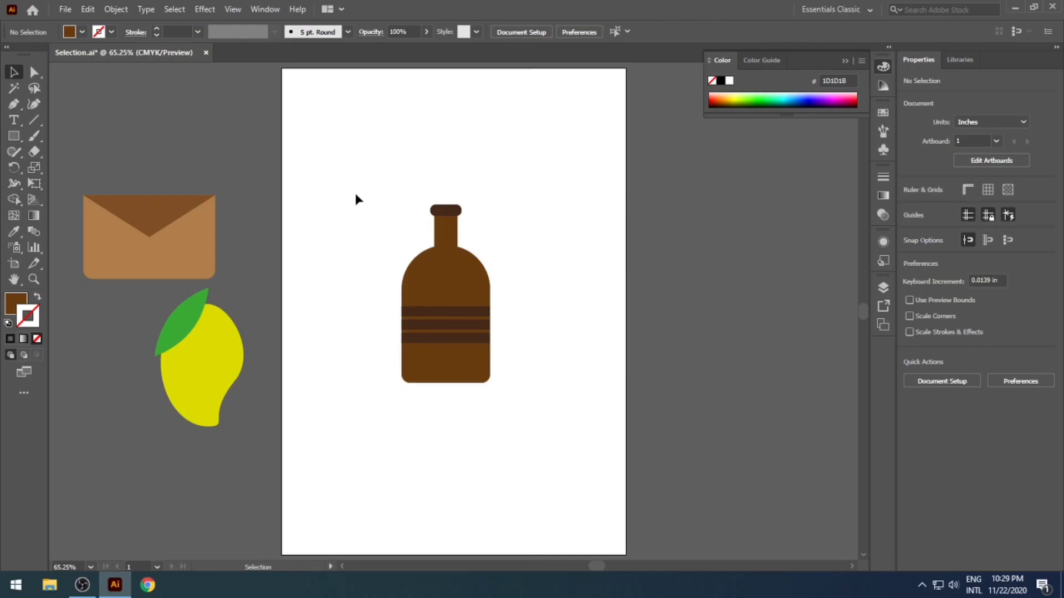
# Group all the bottle's parts and move the bottle off the artboard onto the empty canvas opposite the mango
pyautogui.moveTo(355, 195); pyautogui.dragTo(555, 423)
pyautogui.press('a')
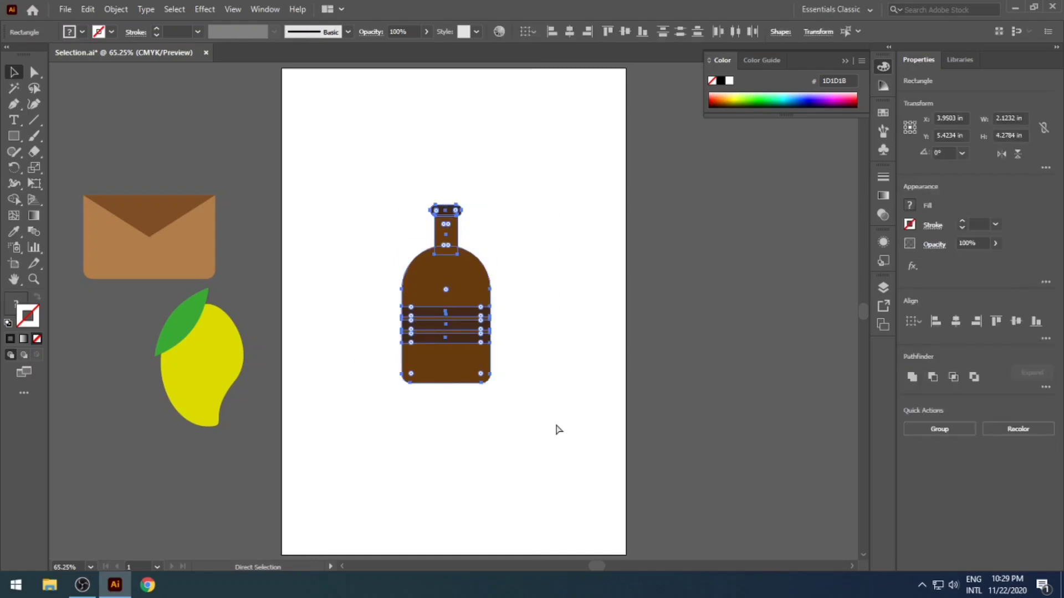
pyautogui.hotkey('ctrl', 'g')
pyautogui.press('v')
pyautogui.moveTo(482, 351); pyautogui.dragTo(737, 380)
pyautogui.click(570, 456)
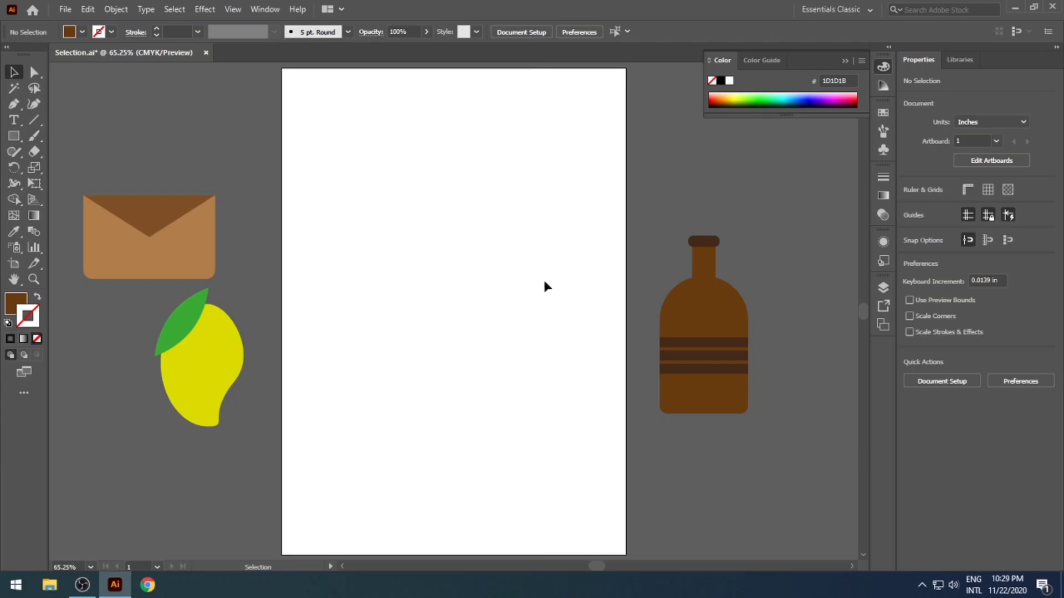
# Restore the default white fill and black stroke, draw a square of about 1.85 in, and place a copy flush against its right side
pyautogui.click(15, 136)
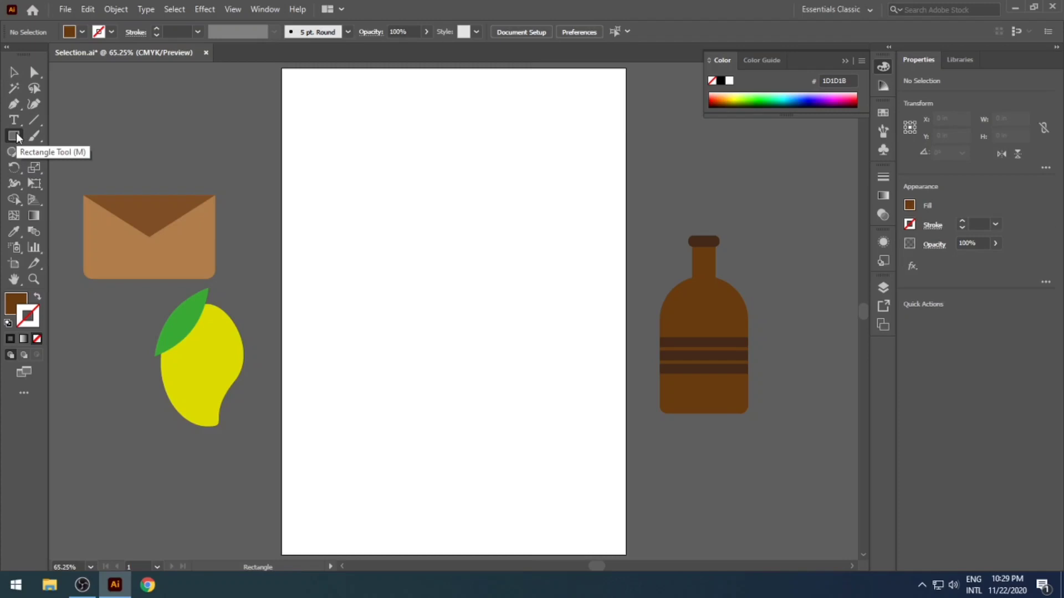
pyautogui.press('d')
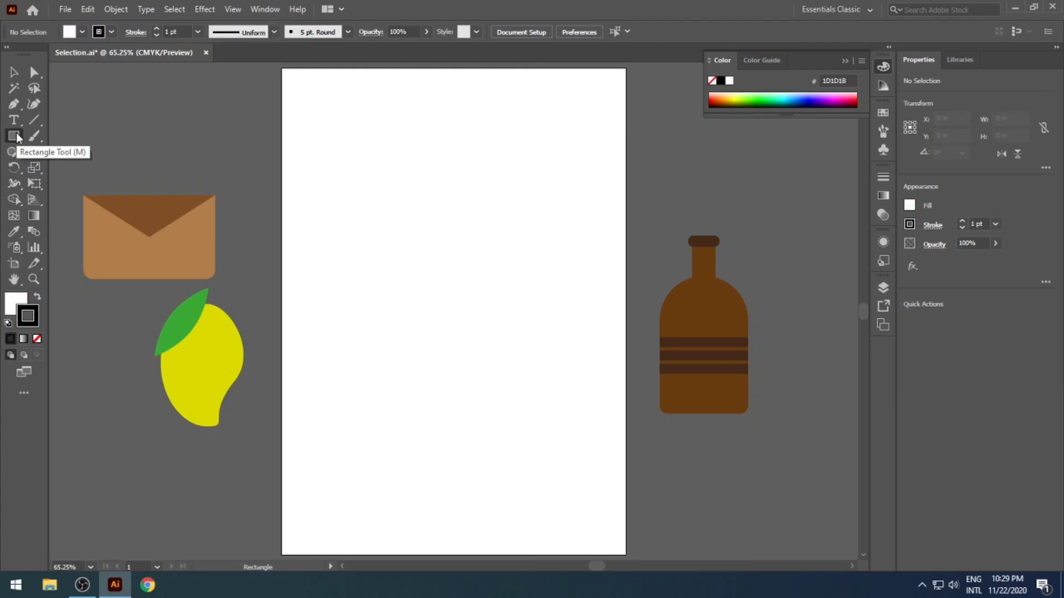
pyautogui.moveTo(395, 265); pyautogui.dragTo(472, 341)
pyautogui.moveTo(433, 306); pyautogui.dragTo(471, 302)
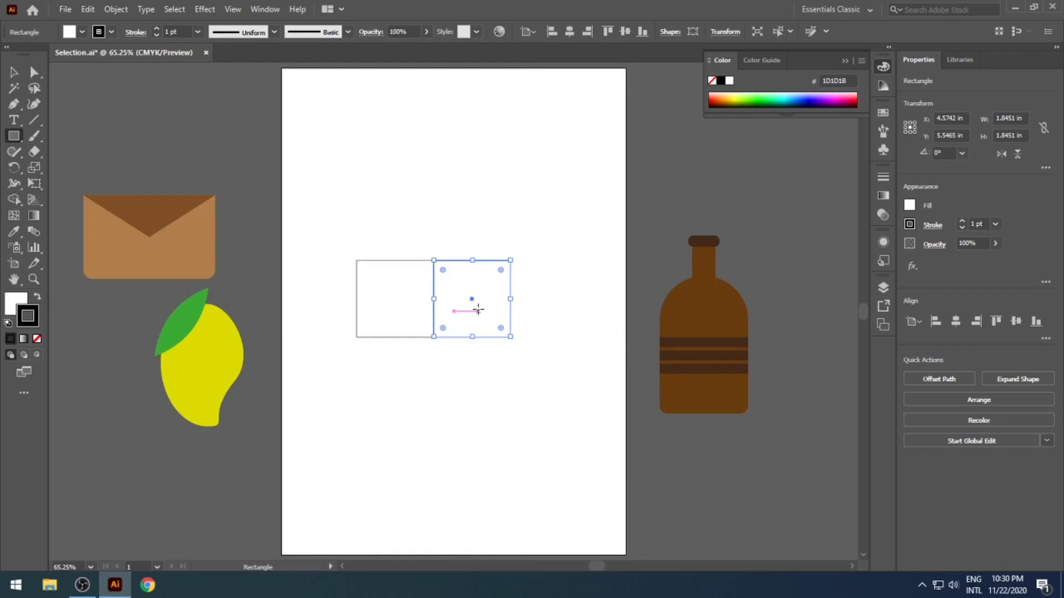
pyautogui.click(393, 303)
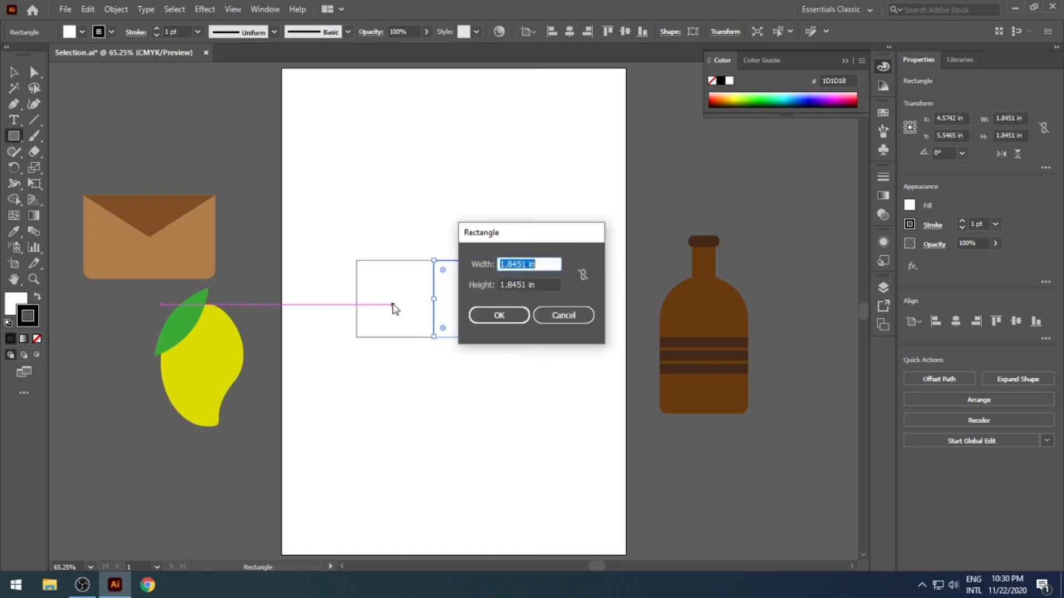
pyautogui.click(571, 322)
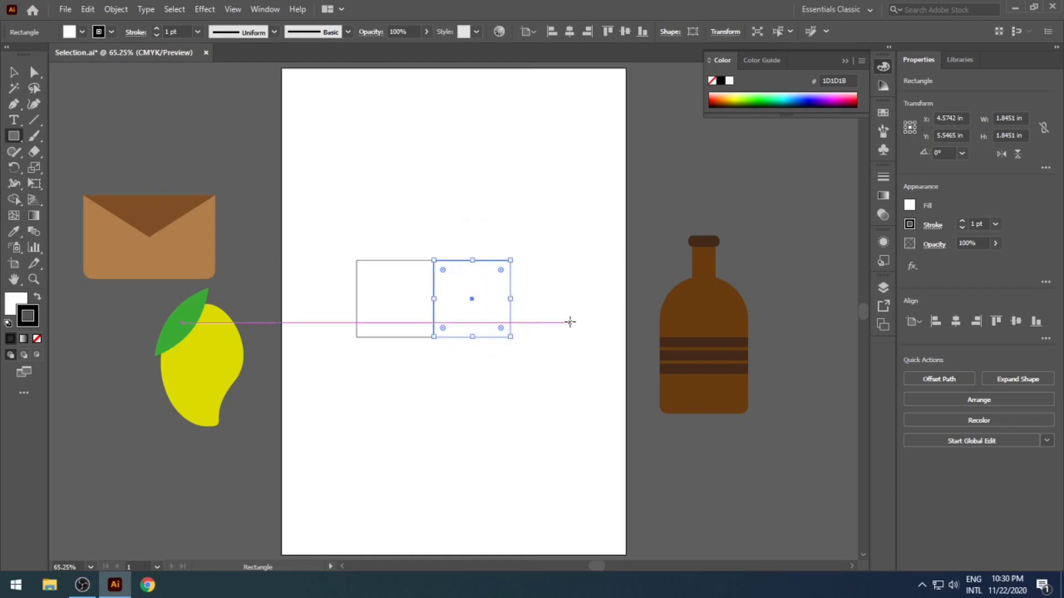
# Place a copy of the left square directly above it, sharing its upper edge
pyautogui.press('v')
pyautogui.click(411, 304)
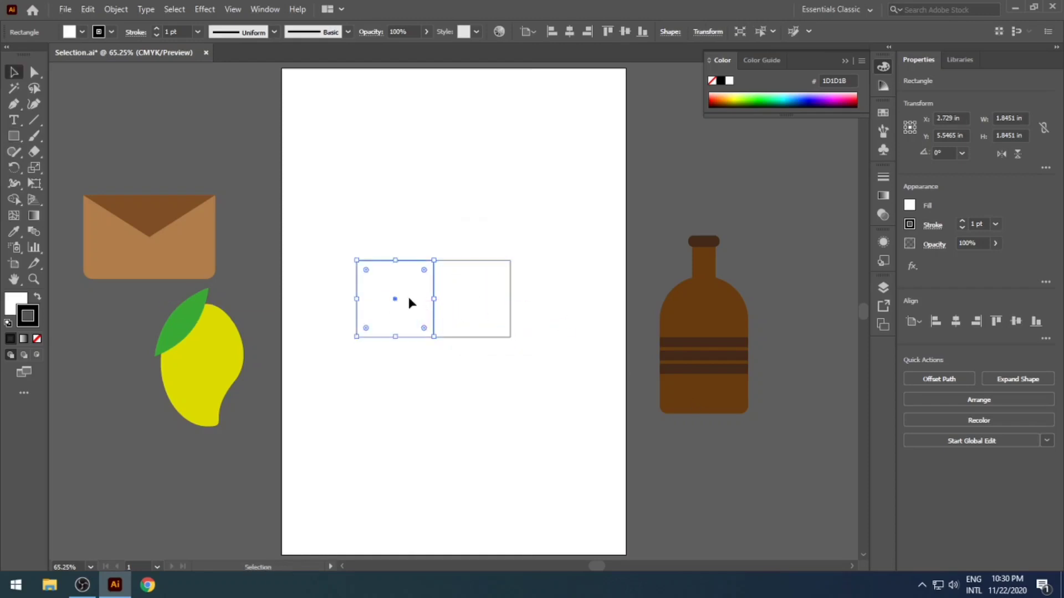
pyautogui.moveTo(408, 301); pyautogui.dragTo(415, 228)
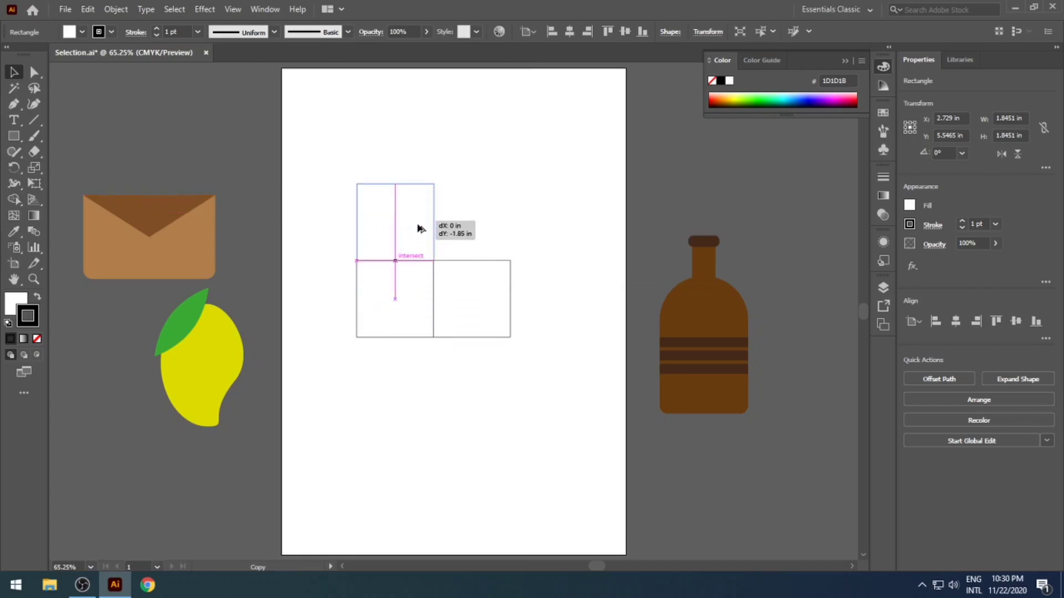
pyautogui.click(499, 227)
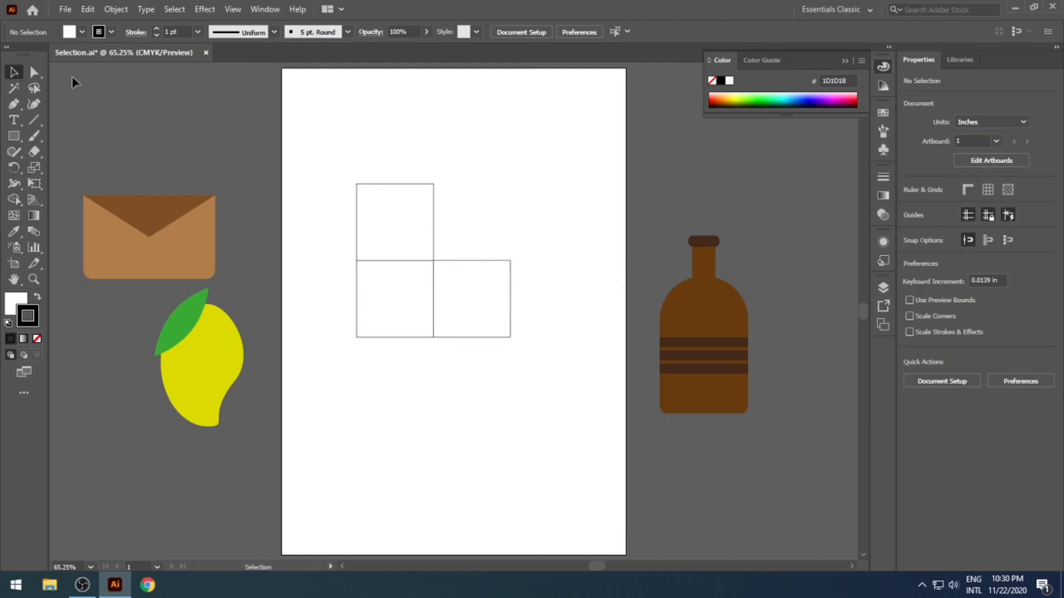
# Shift the upper square's top anchor points down and right with Direct Selection to form the cube's slanted top face
pyautogui.click(36, 72)
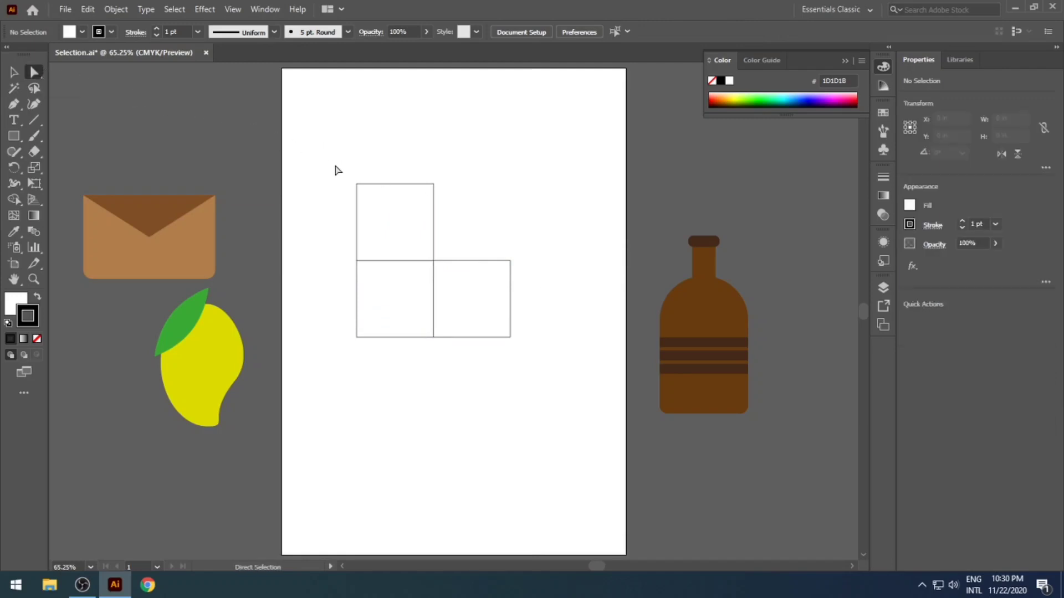
pyautogui.moveTo(351, 180); pyautogui.dragTo(445, 197)
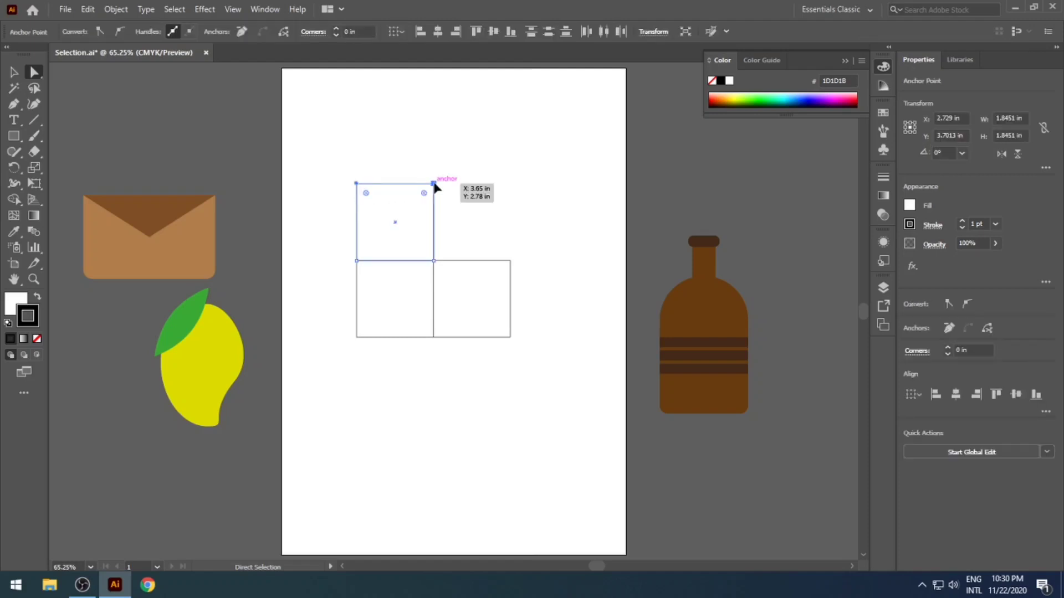
pyautogui.moveTo(434, 185); pyautogui.dragTo(503, 354)
# Move the right square's outer anchor points 0.61 in left and 0.46 in up, snapping them to the top face's corner
pyautogui.click(533, 263)
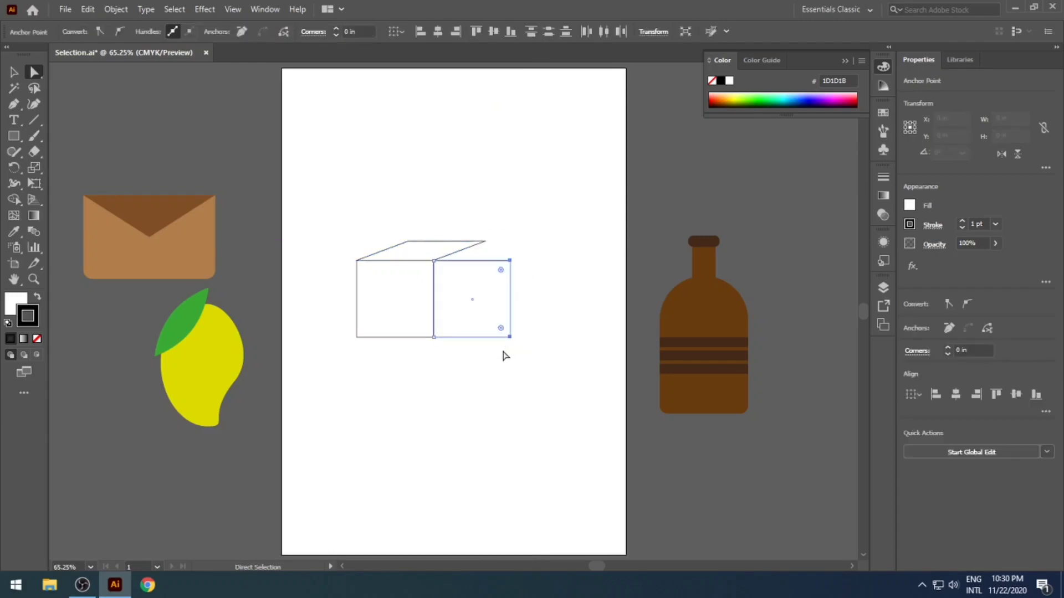
pyautogui.moveTo(509, 262); pyautogui.dragTo(487, 245)
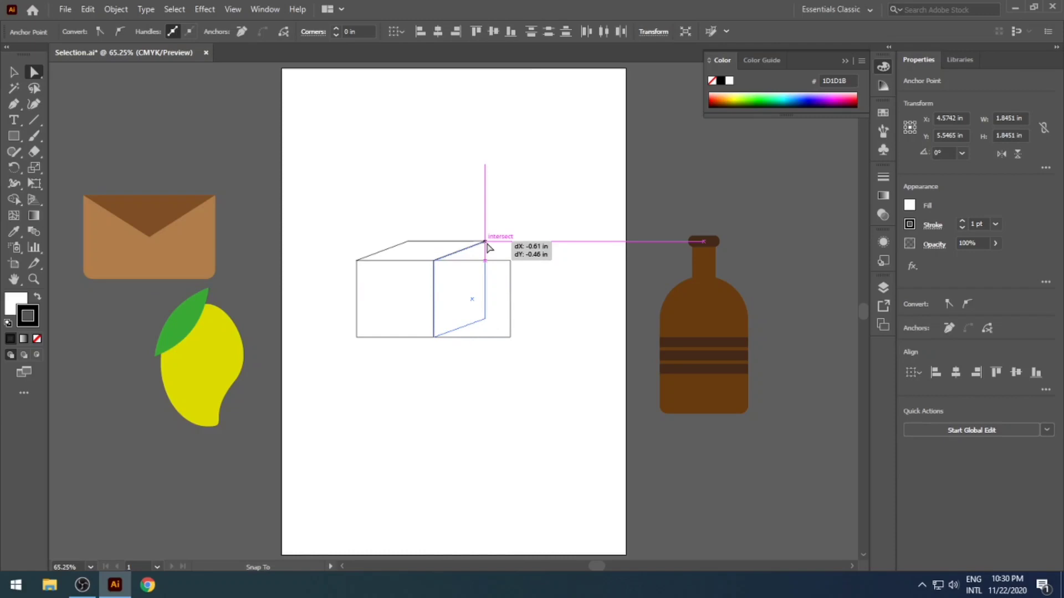
pyautogui.moveTo(487, 246); pyautogui.dragTo(487, 241)
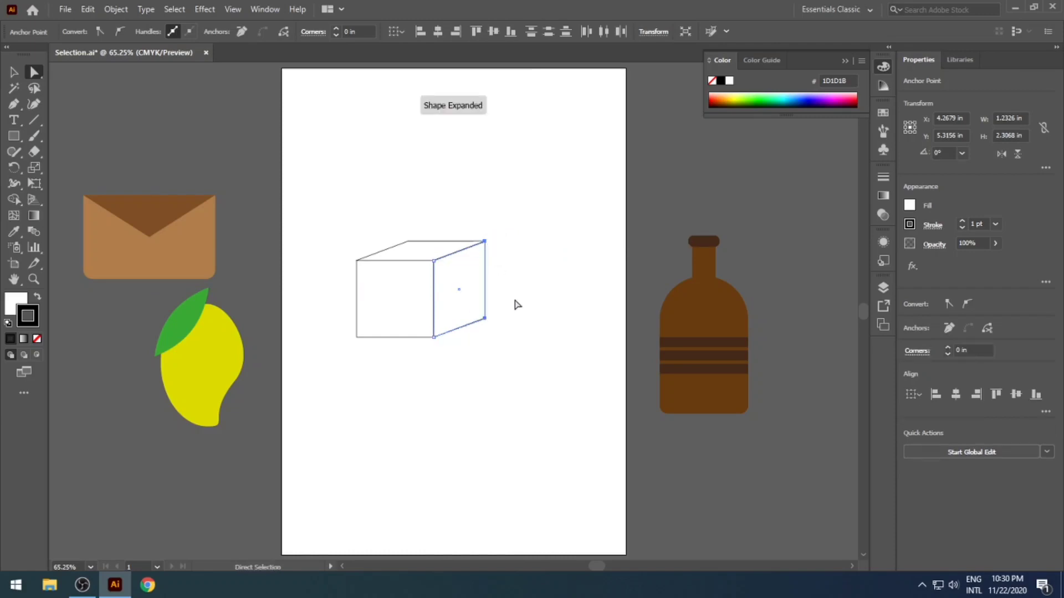
pyautogui.click(526, 343)
# Move all three cube faces together to X 4.086, Y 5.8465 in and scale them down proportionally to about 2.3 in wide
pyautogui.moveTo(333, 185); pyautogui.dragTo(512, 390)
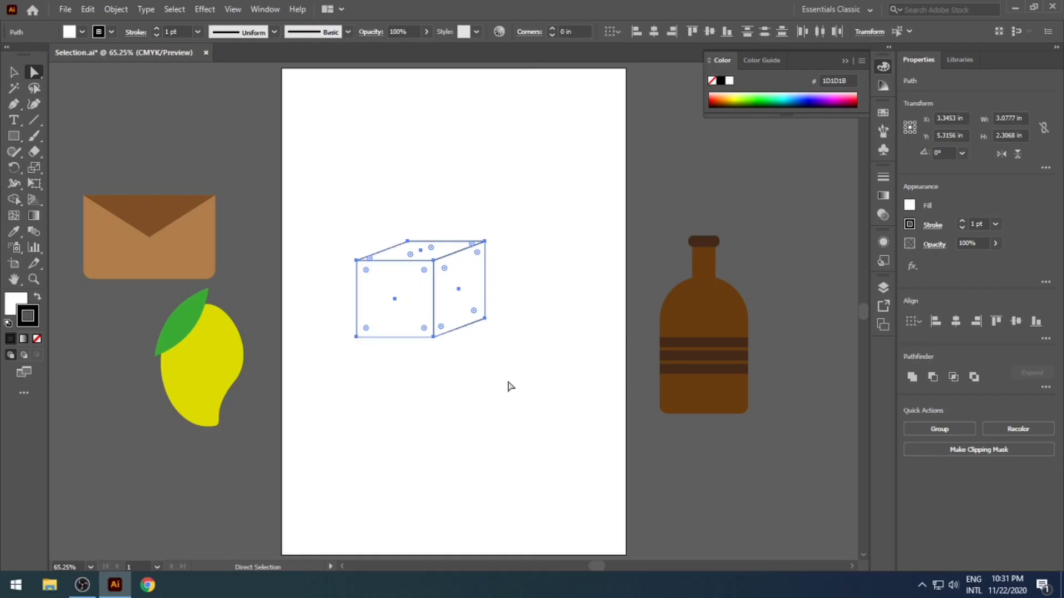
pyautogui.press('v')
pyautogui.moveTo(435, 310); pyautogui.dragTo(466, 330)
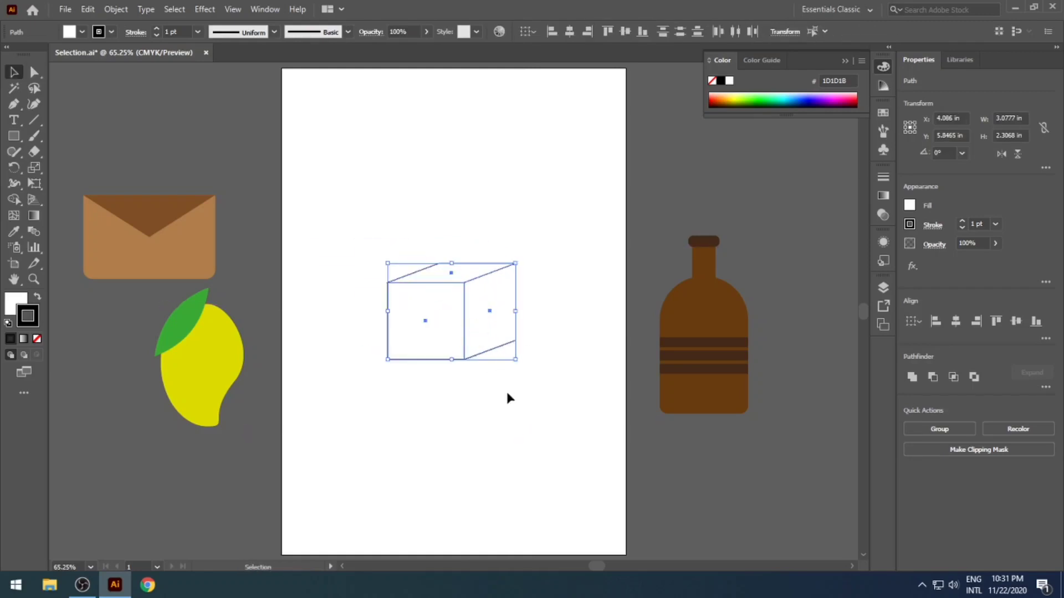
pyautogui.moveTo(516, 360)
pyautogui.mouseDown()
pyautogui.moveTo(500, 348)
pyautogui.moveTo(515, 366)
pyautogui.mouseUp()
pyautogui.click(530, 382)
# Separate the cube's faces, moving the front face down-left, the side face down-right and the top face up to about Y 3.56 in
pyautogui.moveTo(432, 336); pyautogui.dragTo(399, 374)
pyautogui.moveTo(447, 276); pyautogui.dragTo(447, 213)
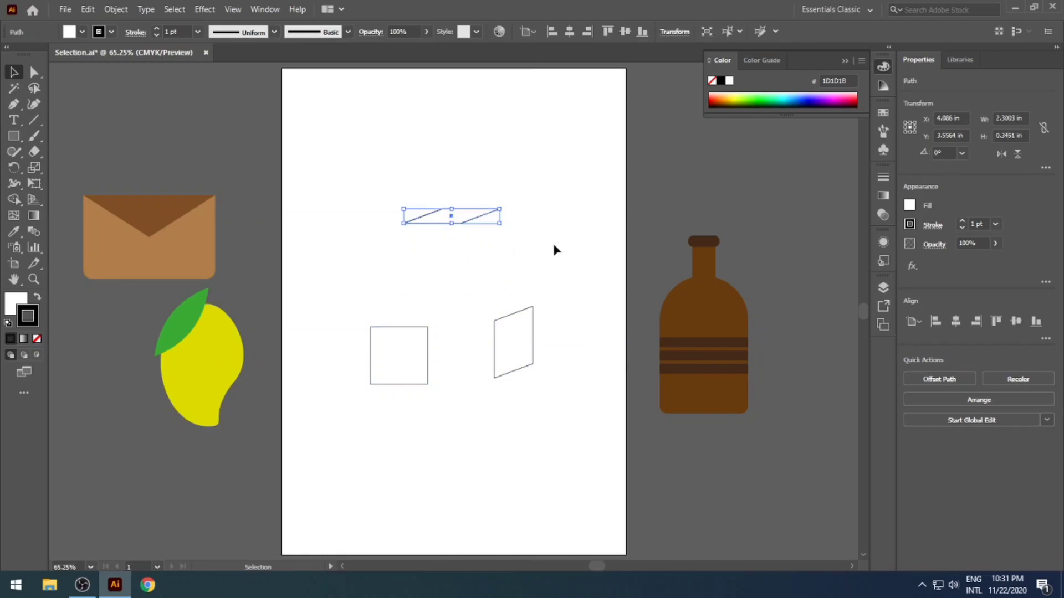
pyautogui.click(553, 245)
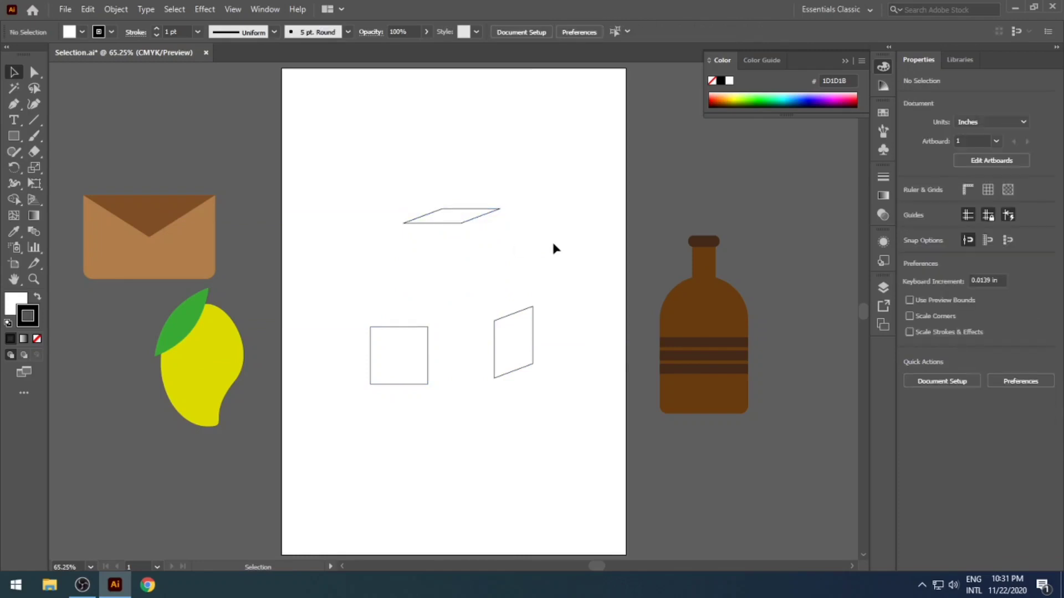
# Undo the moves that separated the cube's faces and deselect the artwork
pyautogui.press('a')
pyautogui.hotkey('ctrl', 'z')
pyautogui.hotkey('ctrl', 'z')
pyautogui.hotkey('ctrl', 'z')
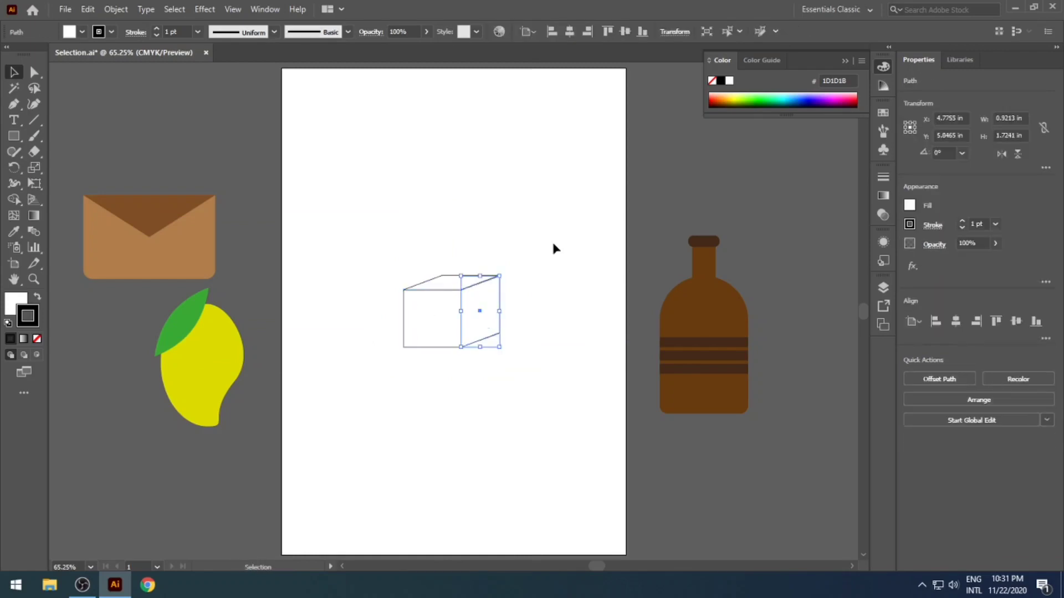
pyautogui.click(544, 314)
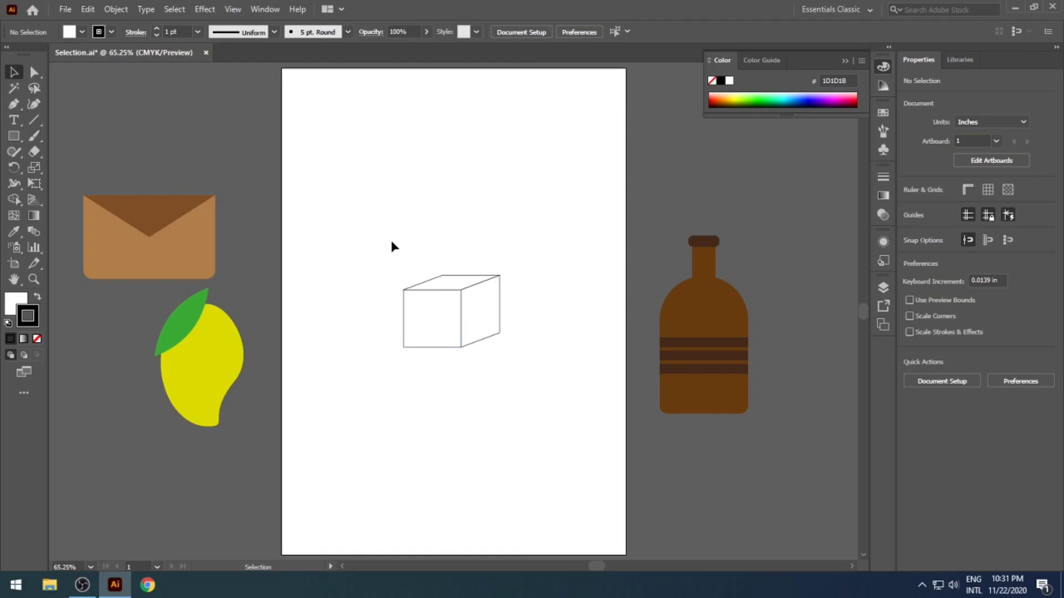
# Group the cube's three faces and move the group to the artboard's upper-left corner
pyautogui.moveTo(393, 239); pyautogui.dragTo(518, 384)
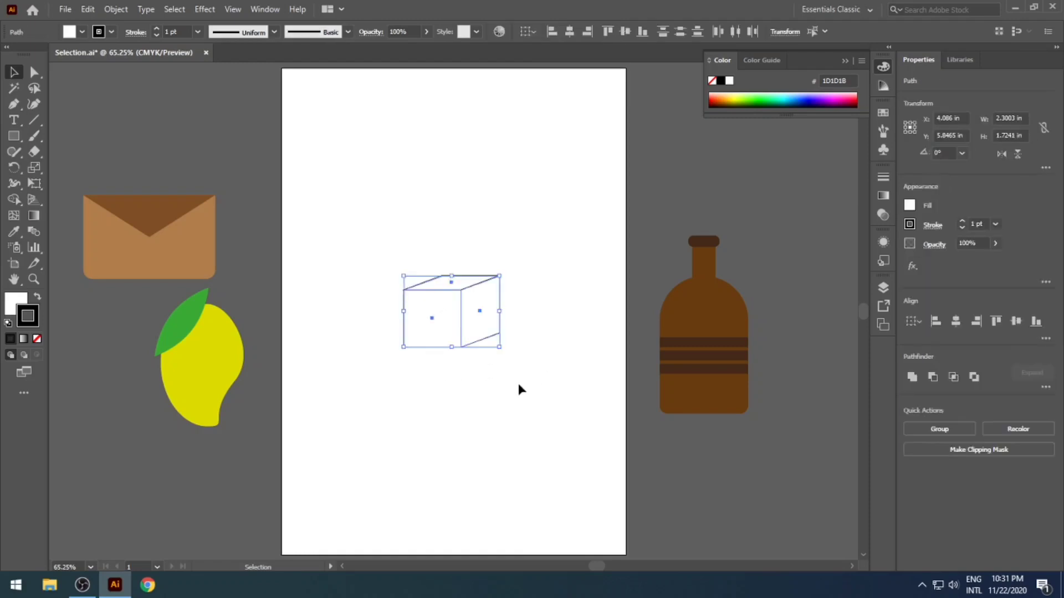
pyautogui.hotkey('ctrl', 'g')
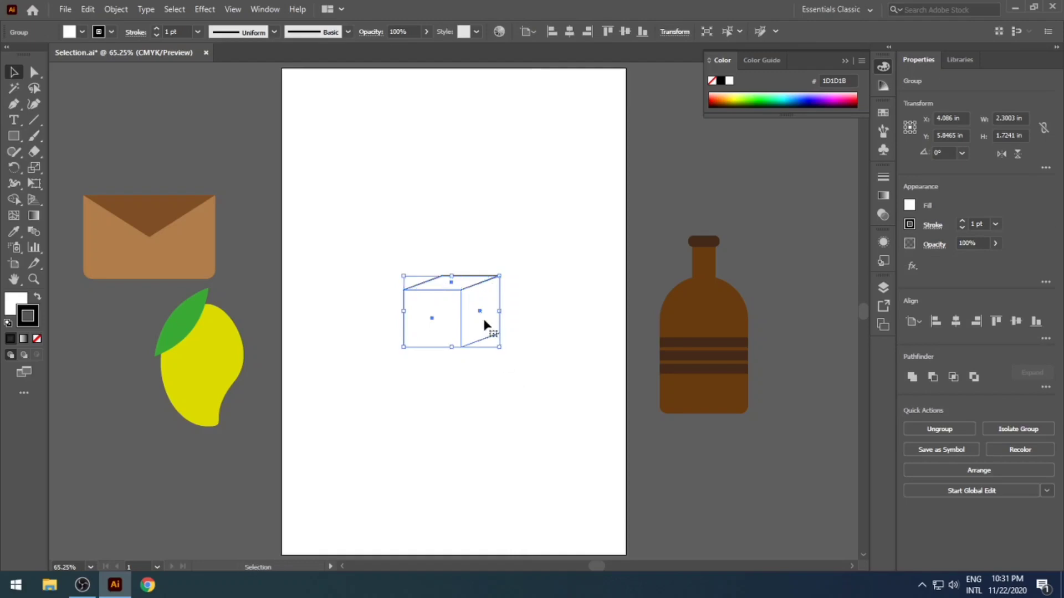
pyautogui.moveTo(483, 318); pyautogui.dragTo(371, 146)
pyautogui.click(432, 272)
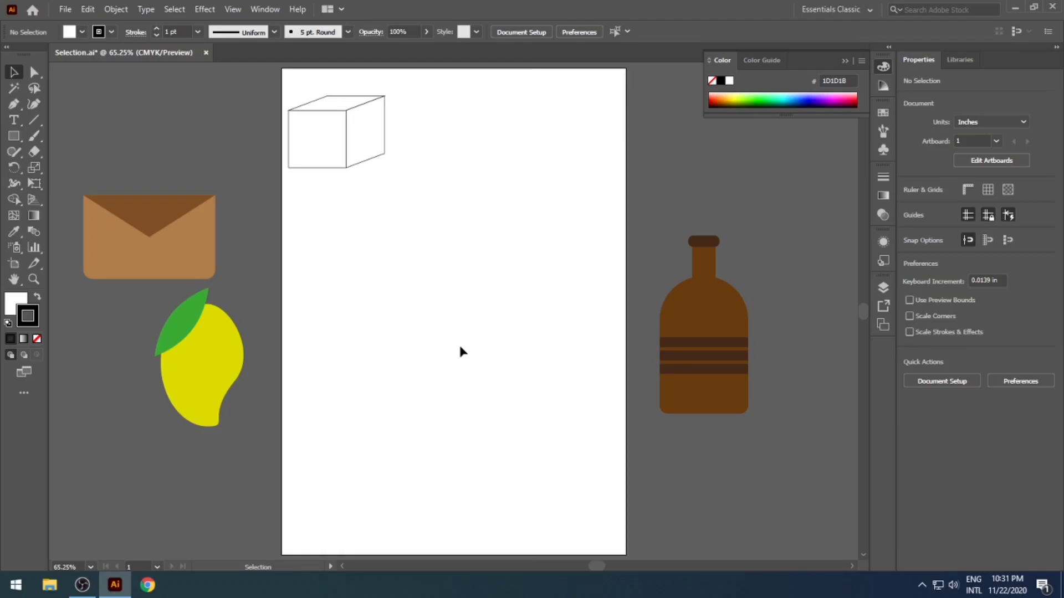
# Draw an upright ellipse in the middle of the artboard and narrow it to about 1.64 in wide by 2.47 in high
pyautogui.click(14, 136)
pyautogui.moveTo(14, 137); pyautogui.dragTo(56, 173)
pyautogui.moveTo(437, 271); pyautogui.dragTo(511, 372)
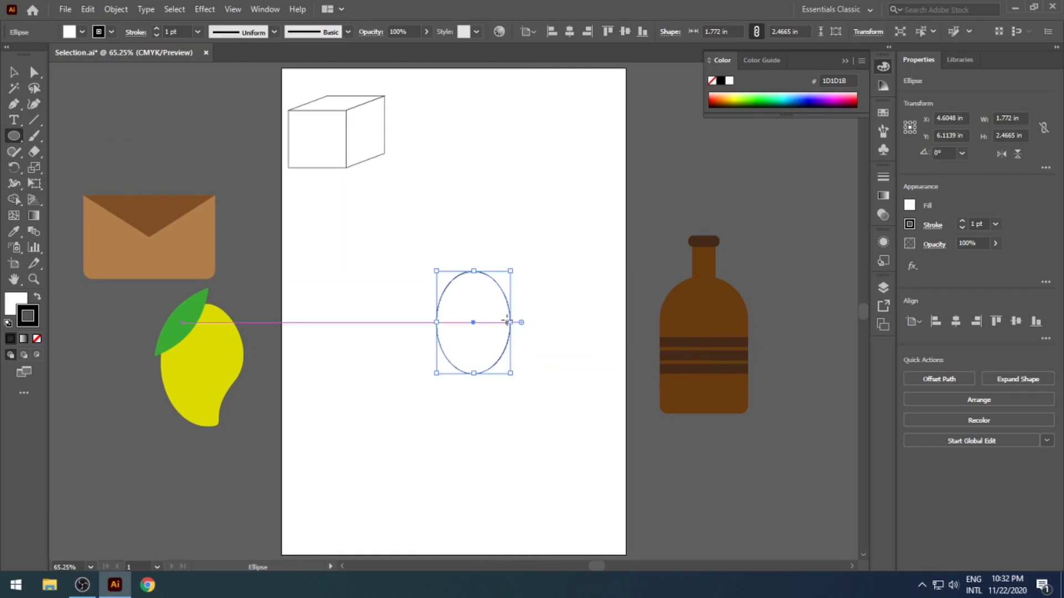
pyautogui.moveTo(510, 324); pyautogui.dragTo(505, 322)
# Reshape the ellipse into an egg with Direct Selection and move it to the artboard's upper-right area
pyautogui.press('a')
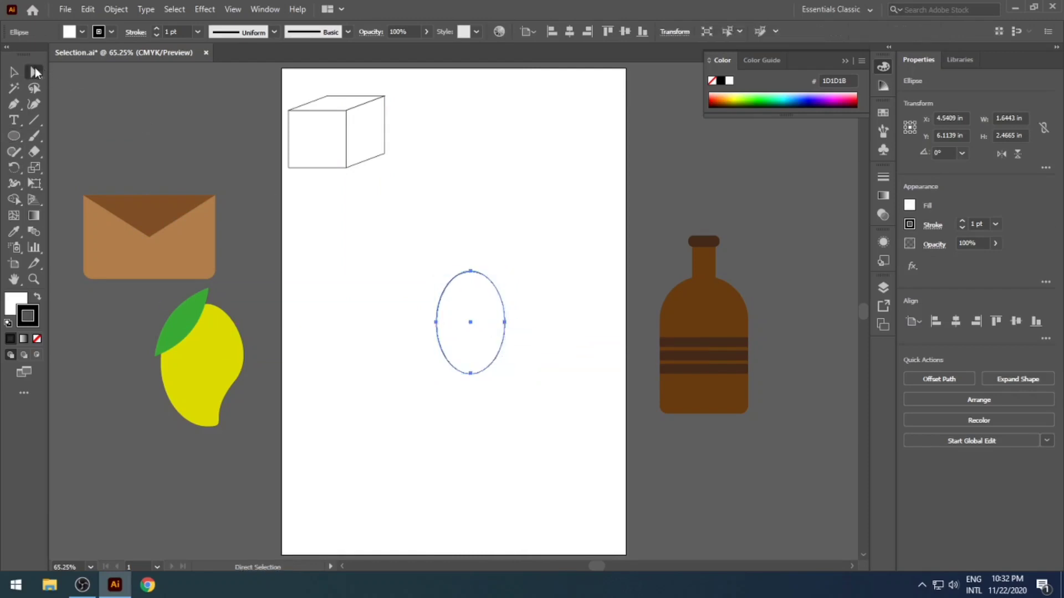
pyautogui.click(317, 363)
pyautogui.moveTo(414, 301); pyautogui.dragTo(534, 229)
pyautogui.click(510, 399)
pyautogui.click(505, 400)
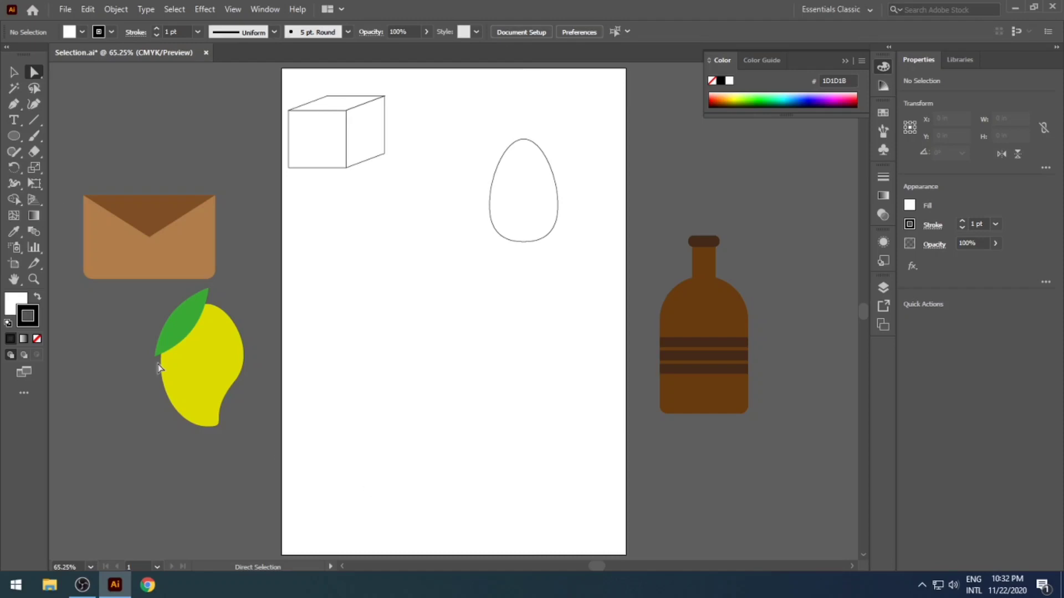
# Draw a square about 1.63 in wide in the middle of the artboard and pick its upper-right anchor point with Direct Selection
pyautogui.click(16, 135)
pyautogui.moveTo(19, 134); pyautogui.dragTo(78, 137)
pyautogui.moveTo(373, 308); pyautogui.dragTo(441, 376)
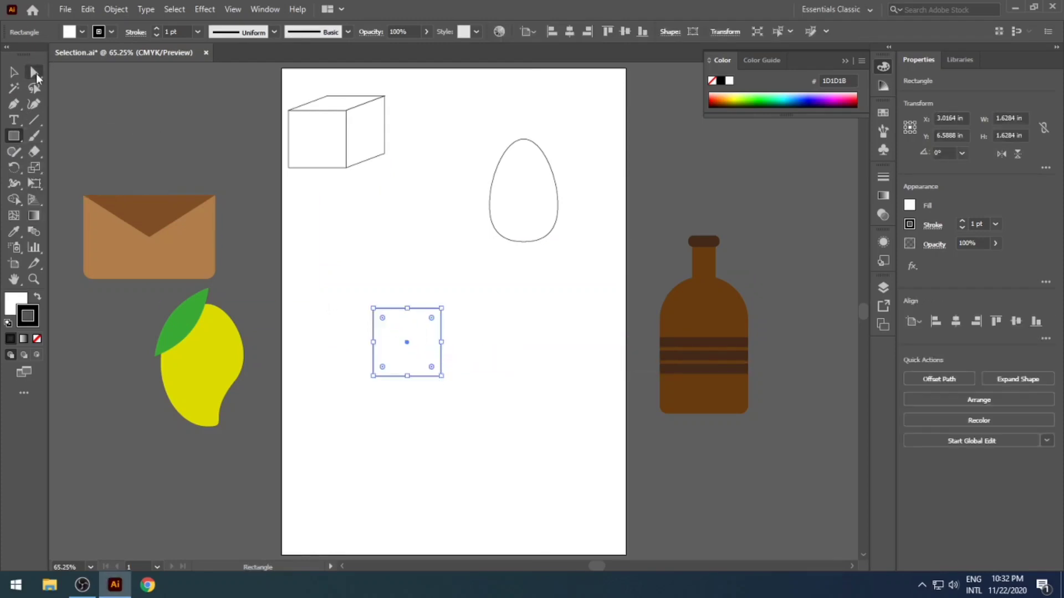
pyautogui.click(34, 72)
pyautogui.click(443, 266)
pyautogui.click(441, 308)
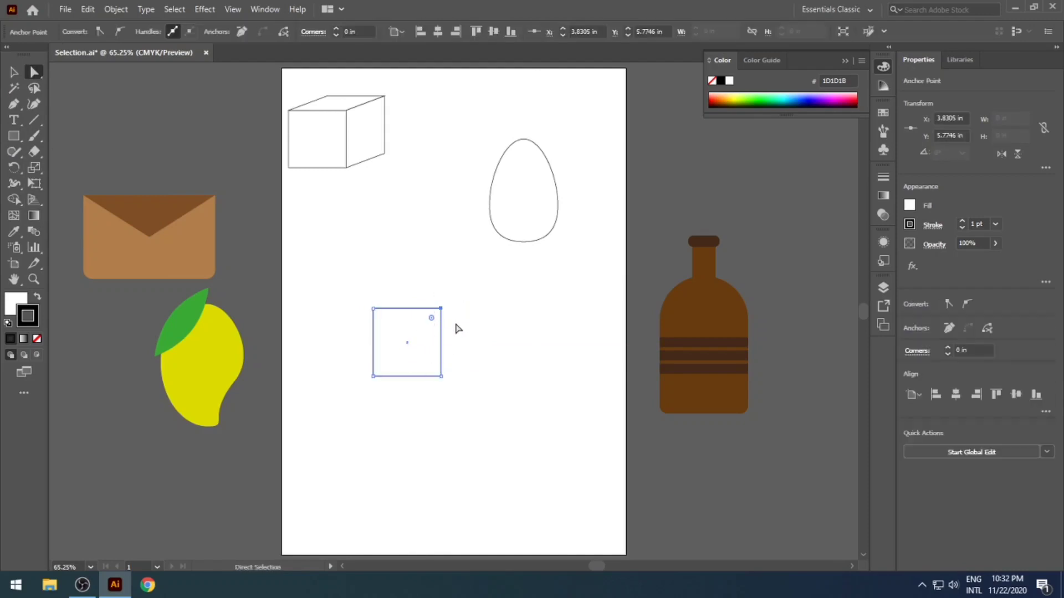
pyautogui.click(470, 346)
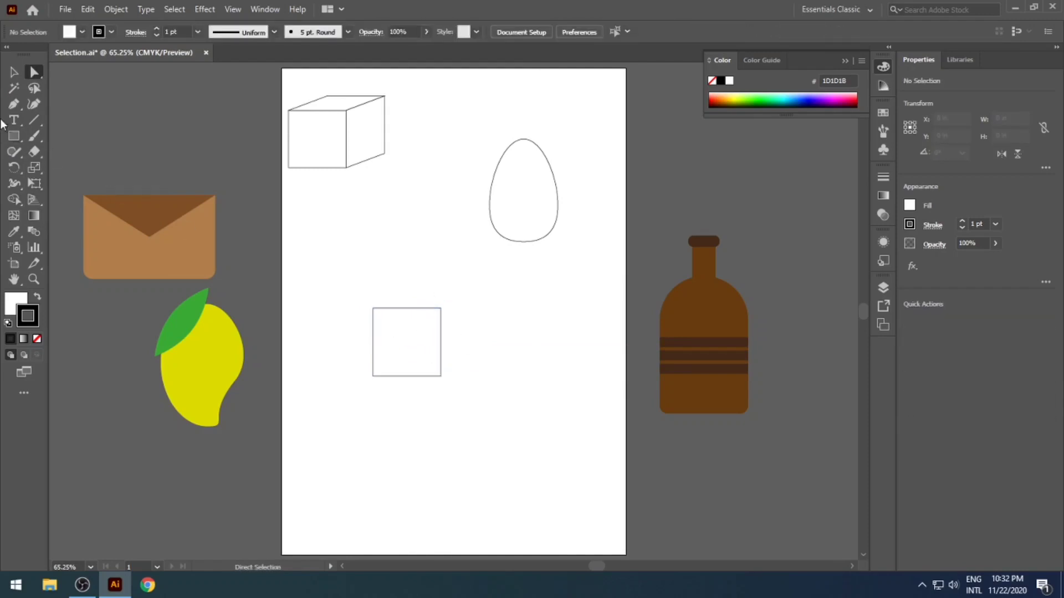
# Draw a circle about 1.34 in across to the right of the square
pyautogui.click(15, 135)
pyautogui.click(70, 168)
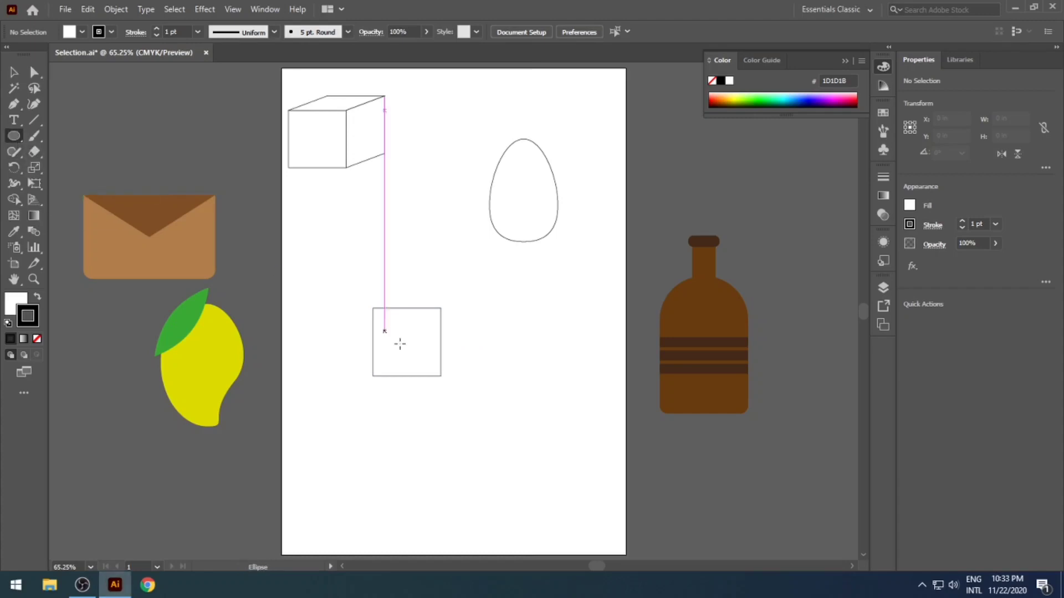
pyautogui.moveTo(469, 322); pyautogui.dragTo(508, 336)
pyautogui.click(511, 385)
pyautogui.click(554, 315)
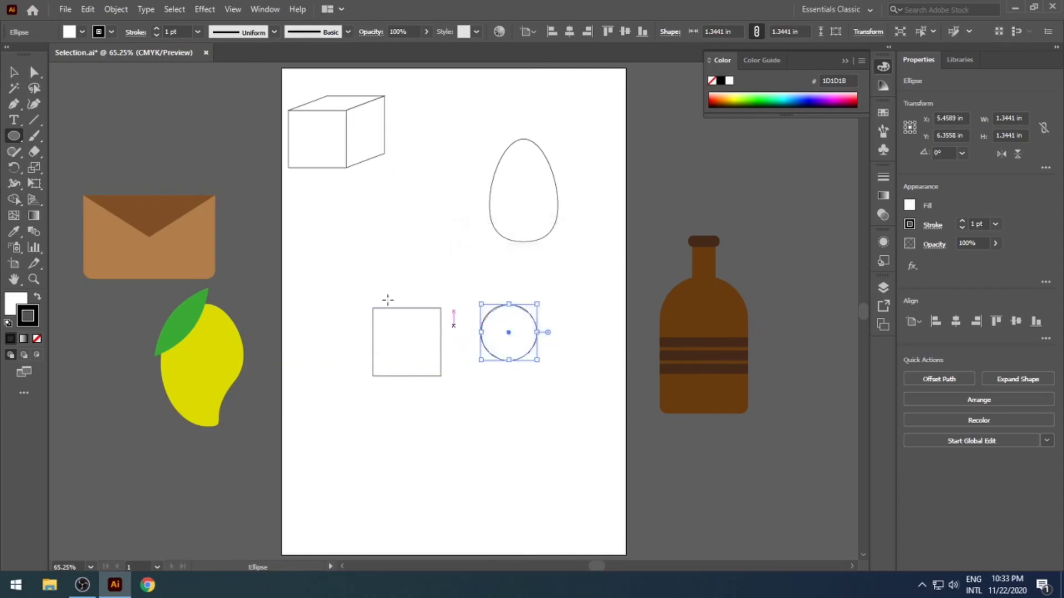
# Pull the square's lower-right anchor point to its centre with Direct Selection to turn it into a triangle
pyautogui.click(33, 73)
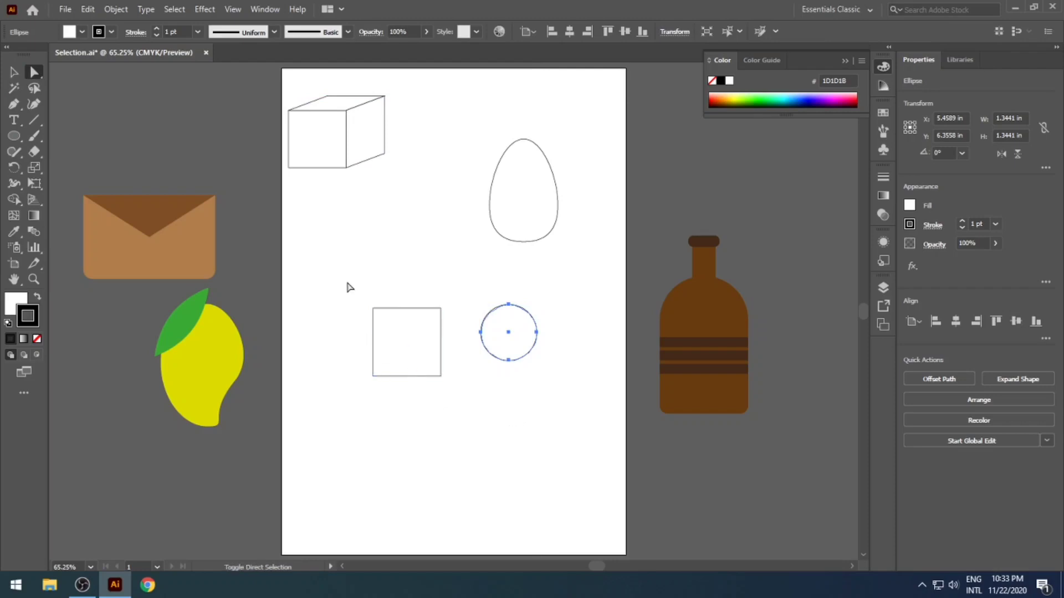
pyautogui.moveTo(348, 283); pyautogui.dragTo(449, 388)
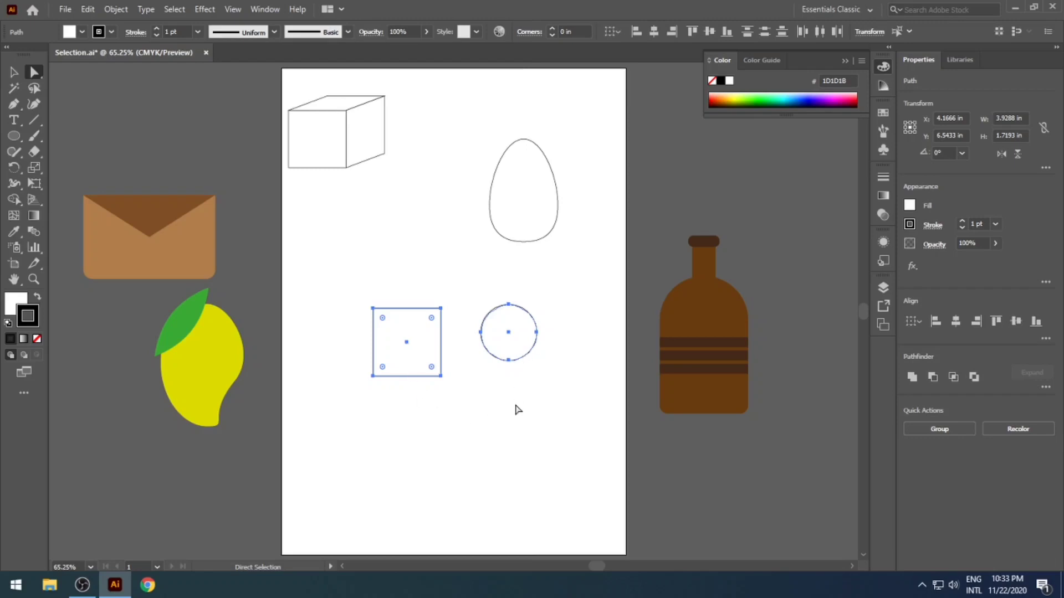
pyautogui.click(460, 409)
pyautogui.click(441, 376)
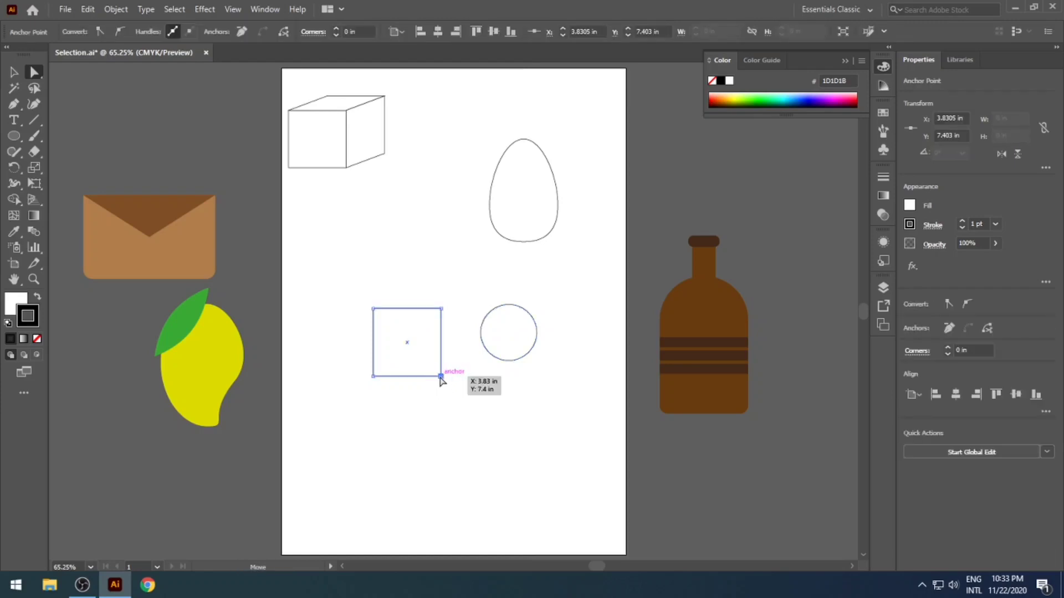
pyautogui.moveTo(441, 377); pyautogui.dragTo(406, 344)
pyautogui.click(451, 416)
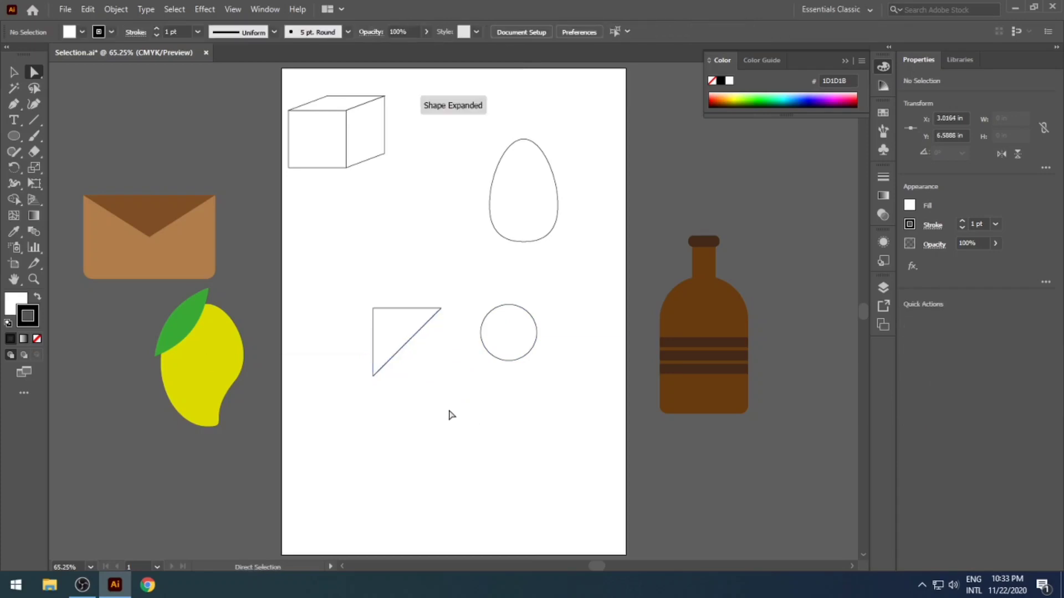
# Bend the circle into a wavy shape by pulling its bottom anchor's right handle and top anchor's left handle inward
pyautogui.click(508, 360)
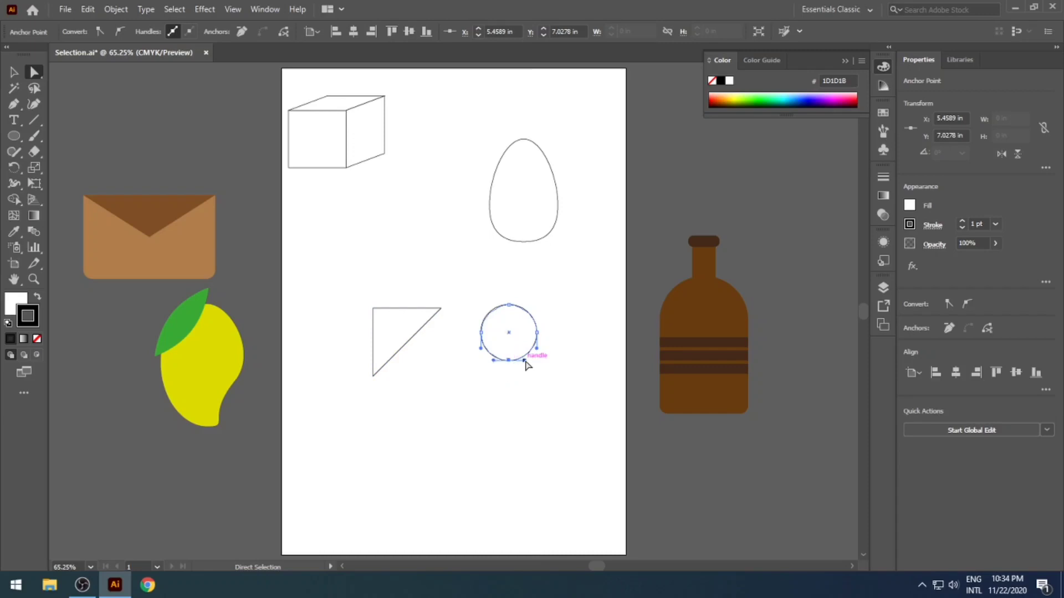
pyautogui.moveTo(525, 361); pyautogui.dragTo(516, 343)
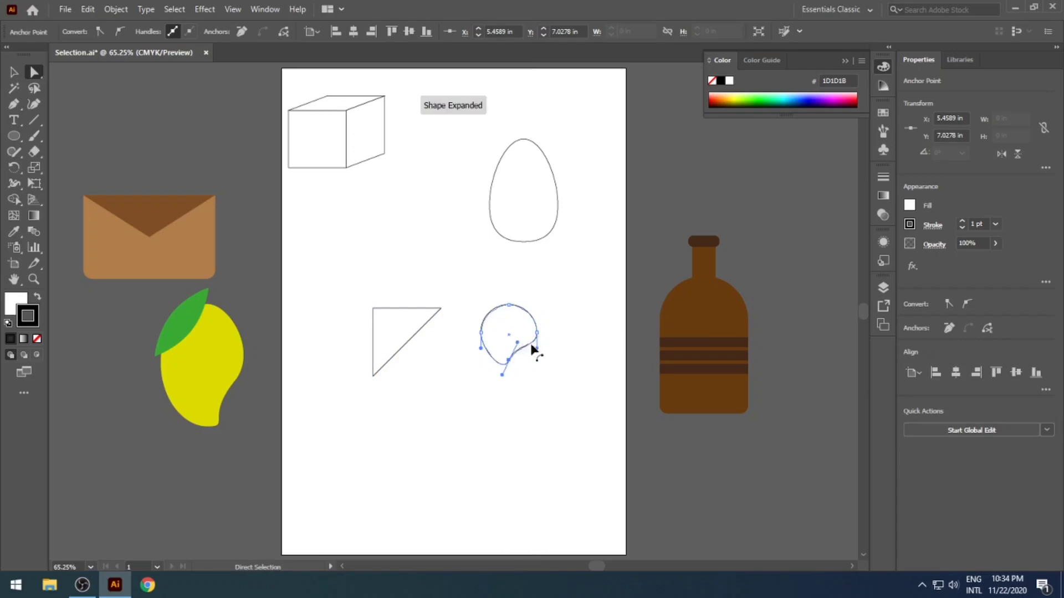
pyautogui.click(506, 305)
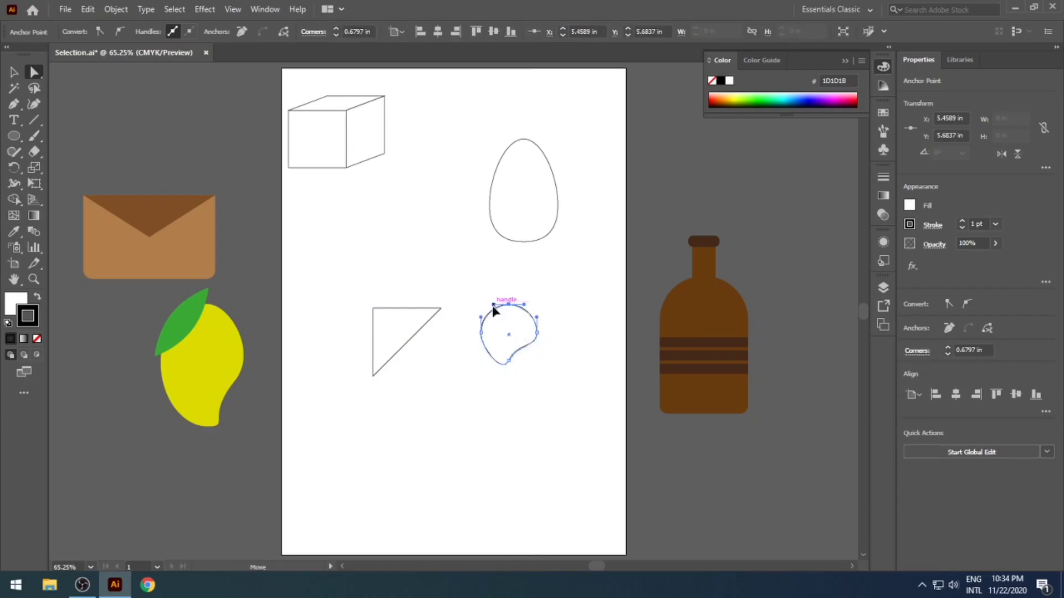
pyautogui.moveTo(492, 304); pyautogui.dragTo(503, 321)
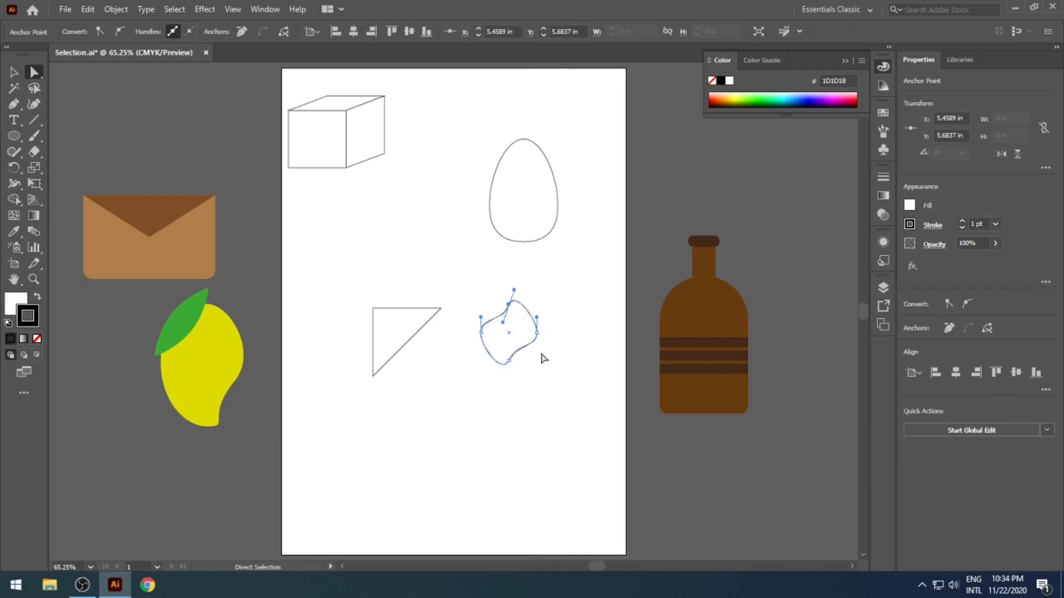
pyautogui.click(539, 367)
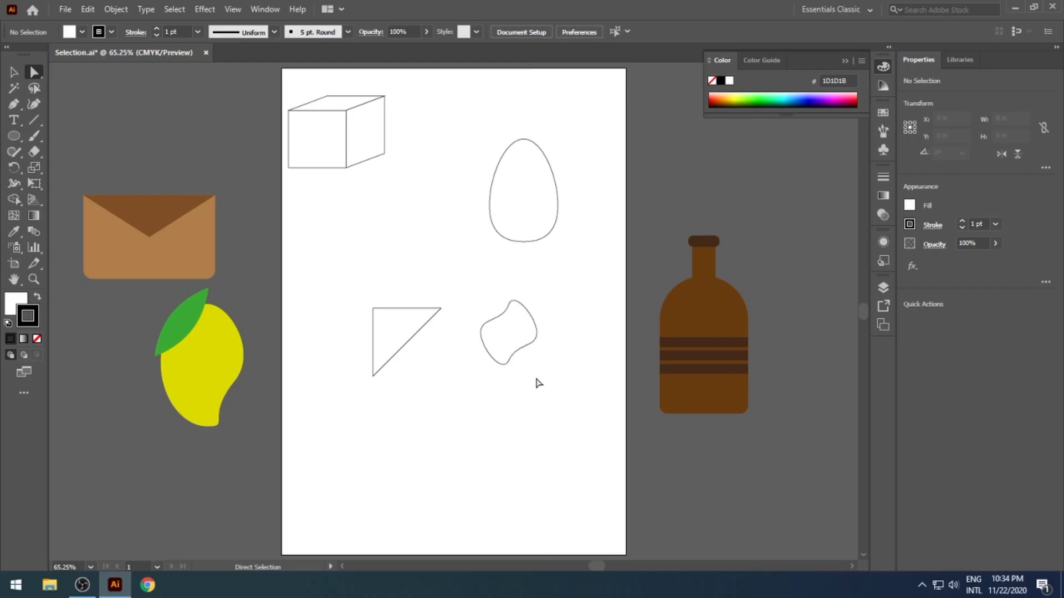
# Undo the circle's handle edits and the square's anchor move
pyautogui.hotkey('ctrl', 'z')
pyautogui.hotkey('ctrl', 'z')
pyautogui.hotkey('ctrl', 'z')
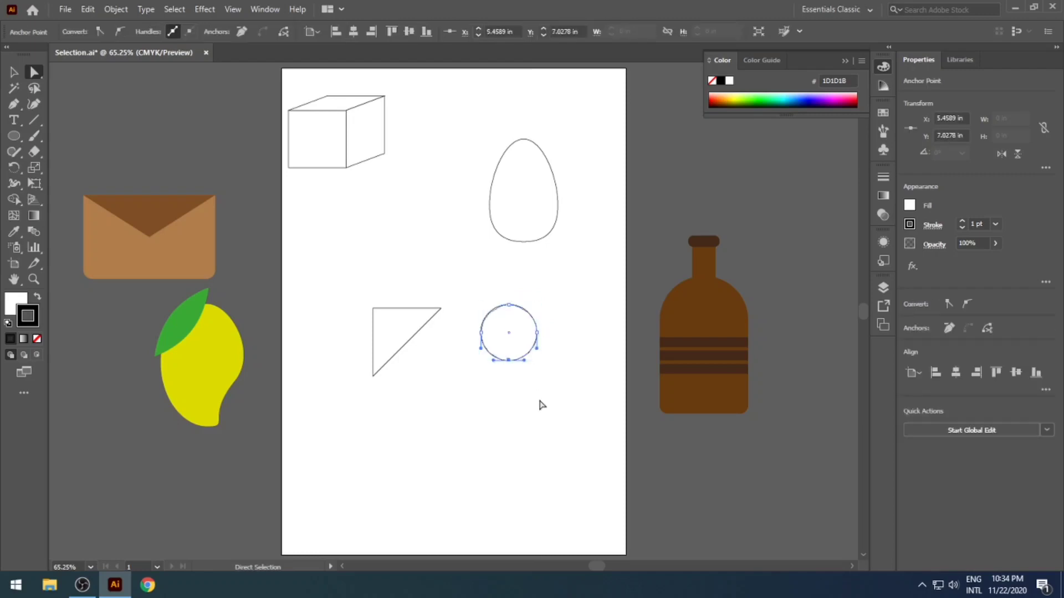
pyautogui.hotkey('ctrl', 'z')
pyautogui.hotkey('ctrl', 'z')
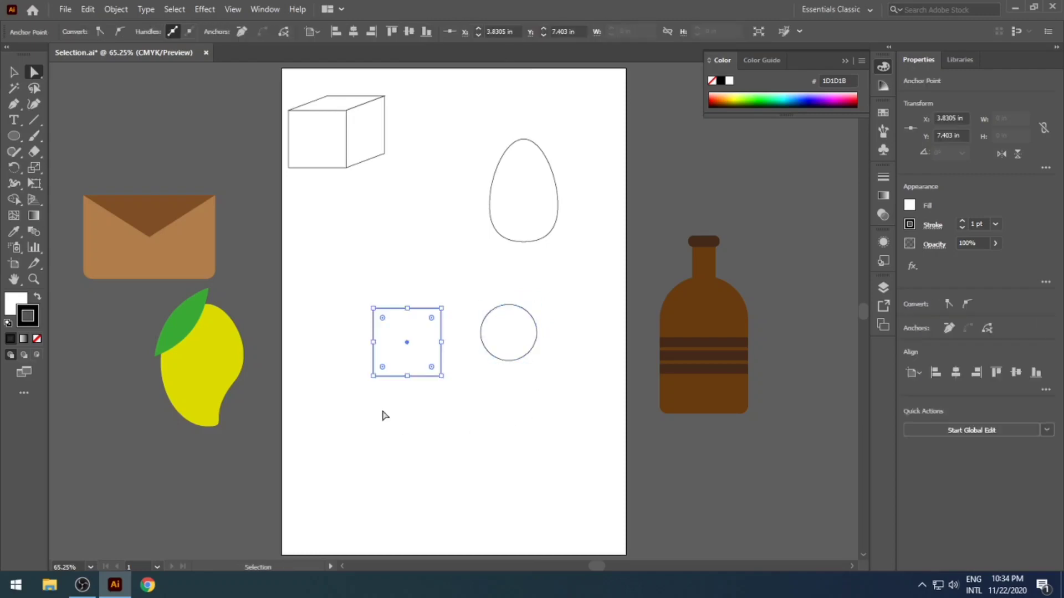
# Round all four corners of the square to the maximum so it becomes a full circle
pyautogui.moveTo(335, 292); pyautogui.dragTo(460, 397)
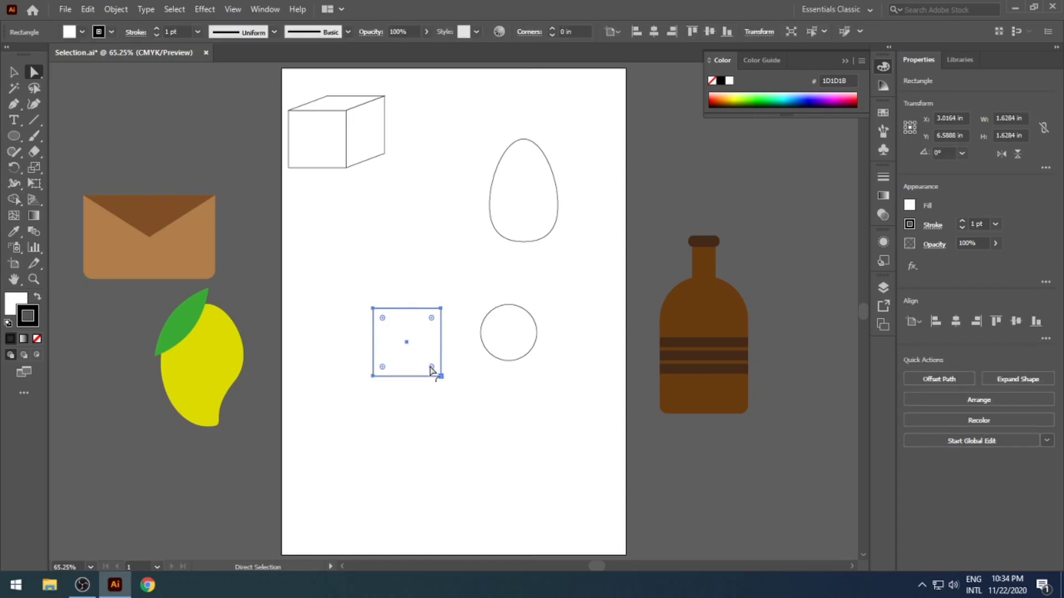
pyautogui.moveTo(430, 367); pyautogui.dragTo(392, 334)
pyautogui.click(460, 429)
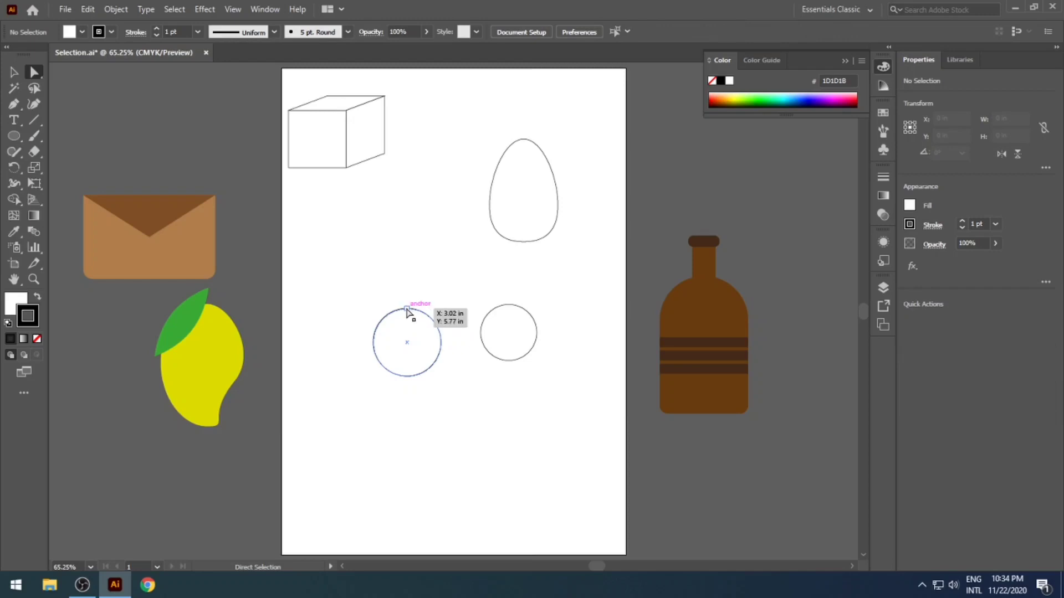
# Convert the smaller circle's top anchor point to a corner point
pyautogui.moveTo(464, 280); pyautogui.dragTo(541, 379)
pyautogui.click(522, 361)
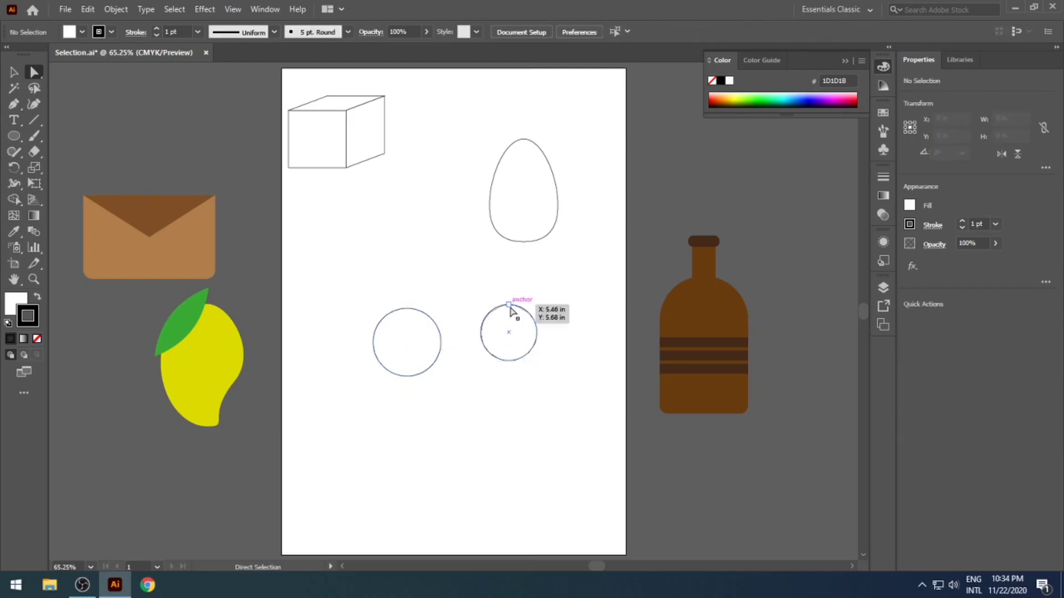
pyautogui.moveTo(509, 305); pyautogui.dragTo(511, 310)
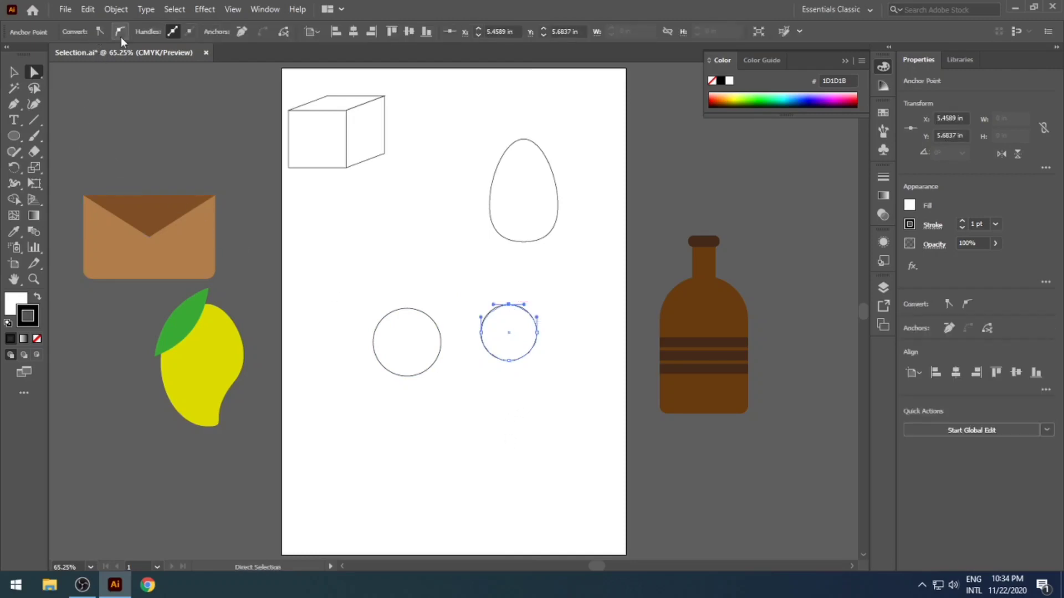
pyautogui.click(98, 33)
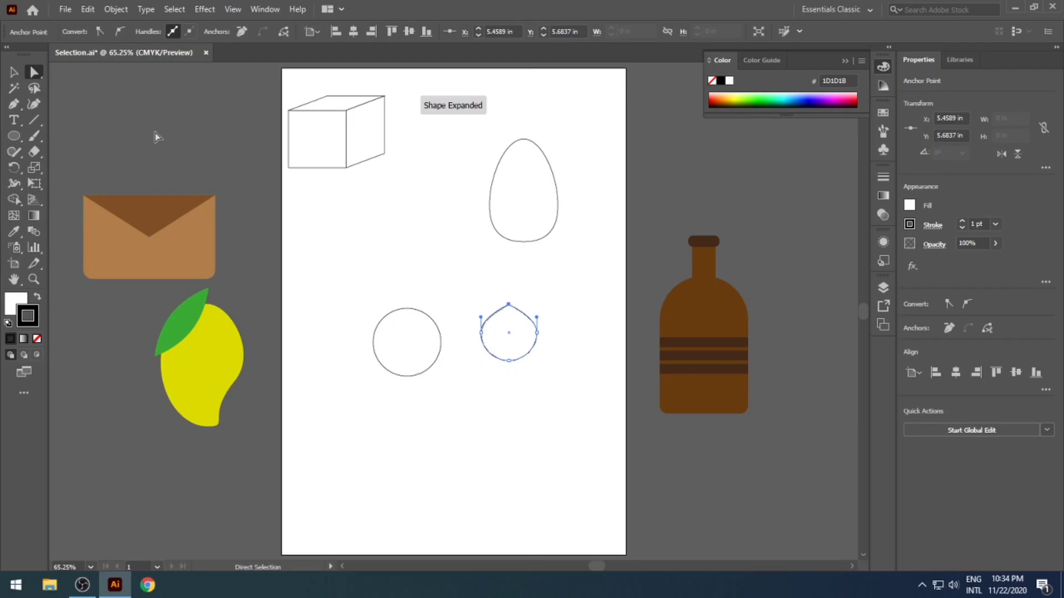
# Raise the pointed top anchor to form a teardrop about 1.75 in high, and move the teardrop down and right
pyautogui.moveTo(509, 304); pyautogui.dragTo(546, 375)
pyautogui.click(512, 363)
pyautogui.click(537, 397)
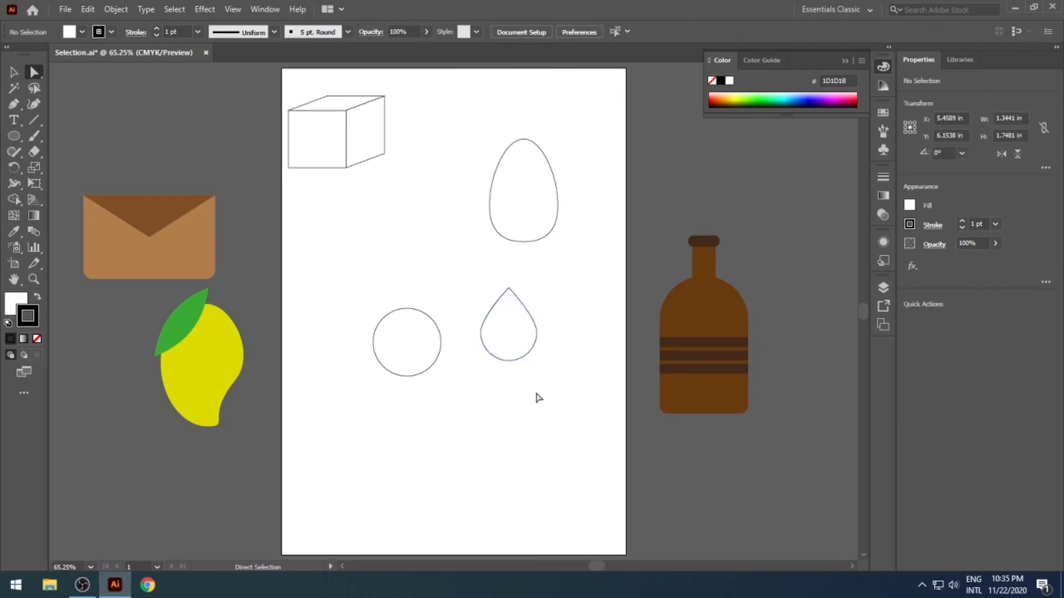
pyautogui.moveTo(522, 328); pyautogui.dragTo(537, 369)
pyautogui.click(500, 441)
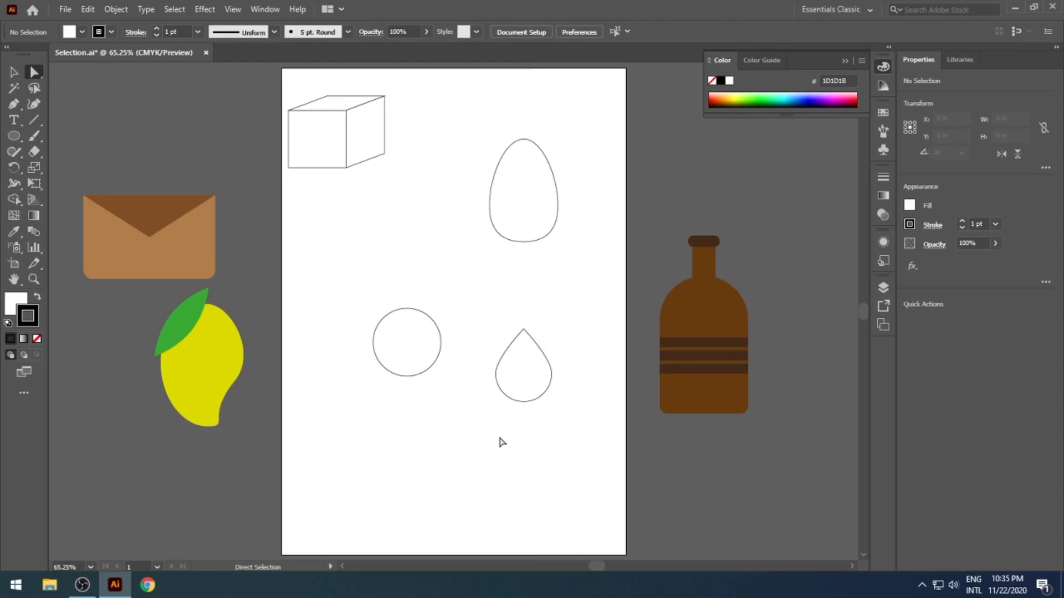
# Draw an upright rectangle about 1.46 in wide by 2.24 in high in the artboard's lower-left area
pyautogui.click(14, 135)
pyautogui.click(49, 141)
pyautogui.moveTo(345, 411); pyautogui.dragTo(407, 503)
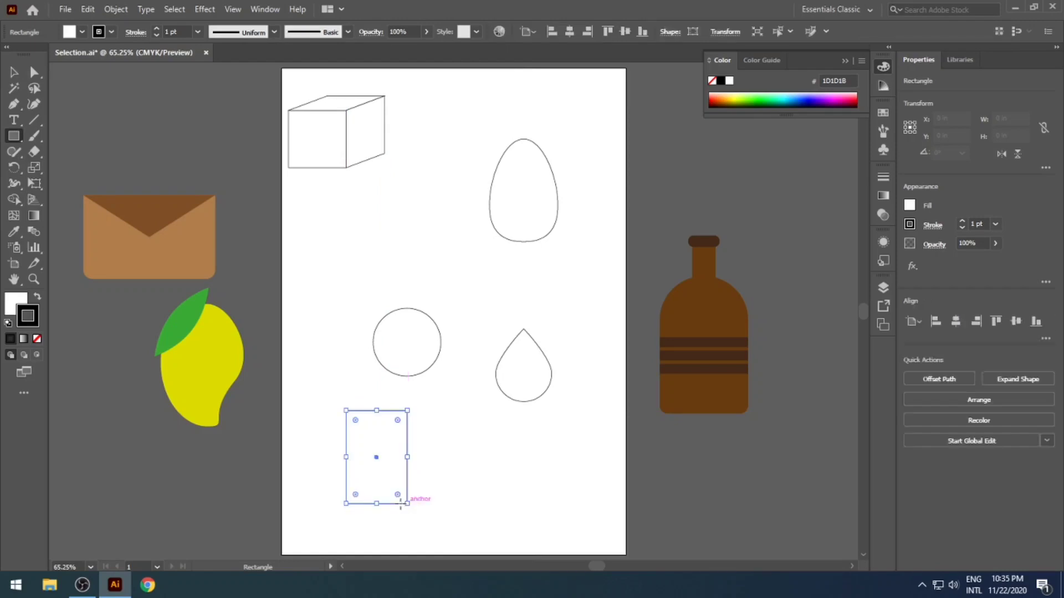
pyautogui.click(33, 72)
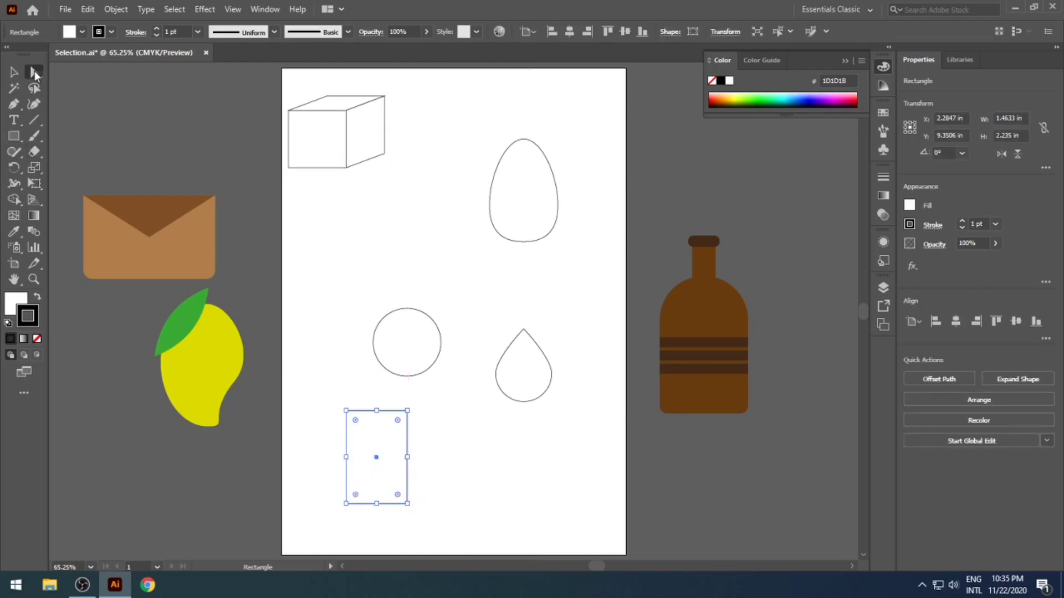
# Round the rectangle's two top corners fully into an arch and move the shape up below the cube
pyautogui.click(333, 433)
pyautogui.moveTo(325, 382); pyautogui.dragTo(324, 264)
pyautogui.click(413, 475)
pyautogui.click(448, 491)
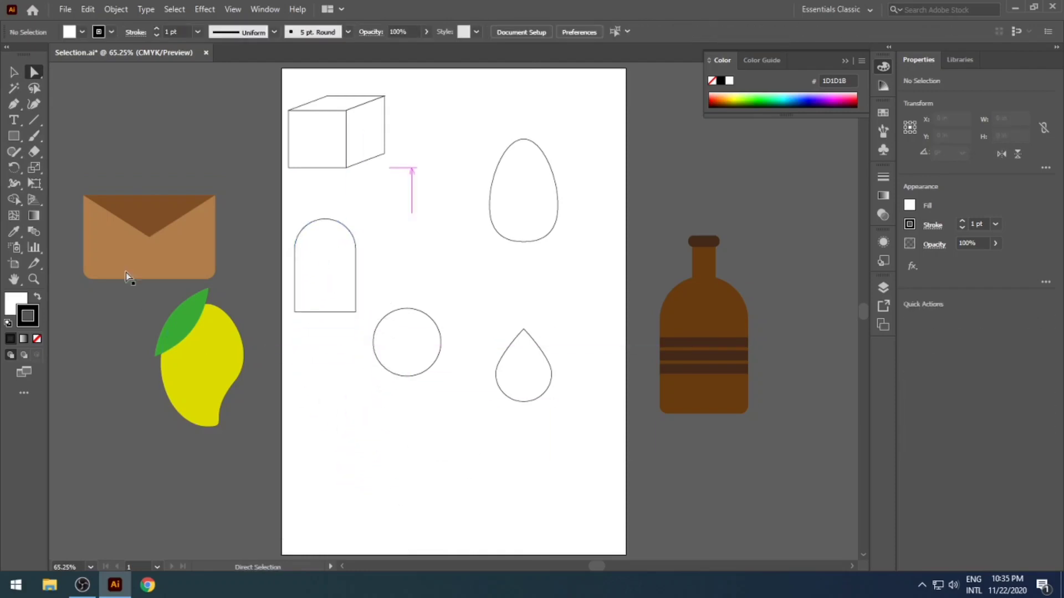
# Draw another upright rectangle about 1.76 in wide by 2.47 in high below the circle
pyautogui.click(14, 136)
pyautogui.moveTo(361, 420); pyautogui.dragTo(434, 522)
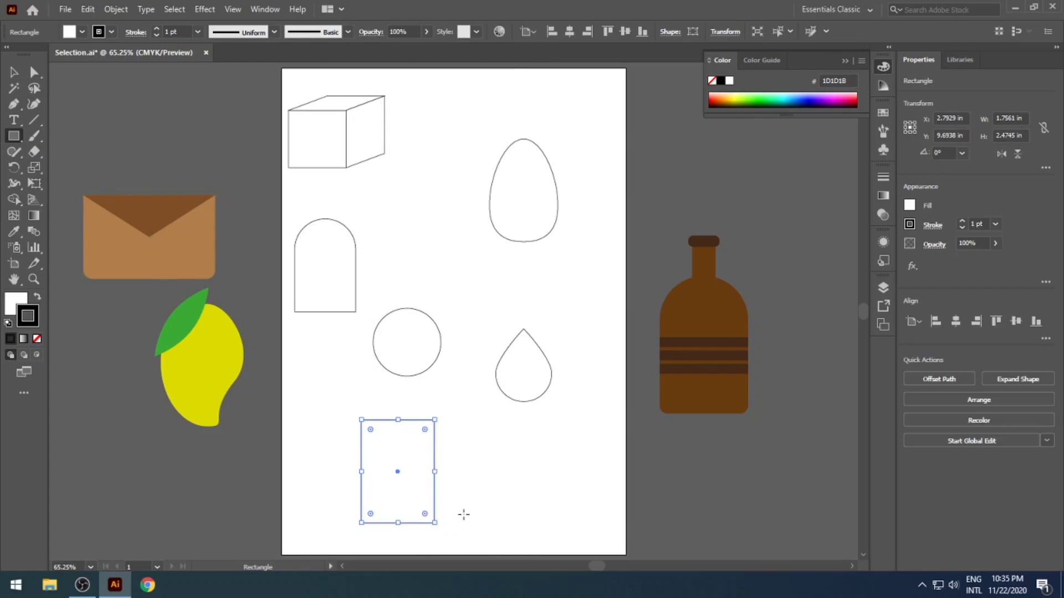
# Select the rectangle's corner anchor points one at a time with the Direct Selection tool, and deselect the shape
pyautogui.click(34, 72)
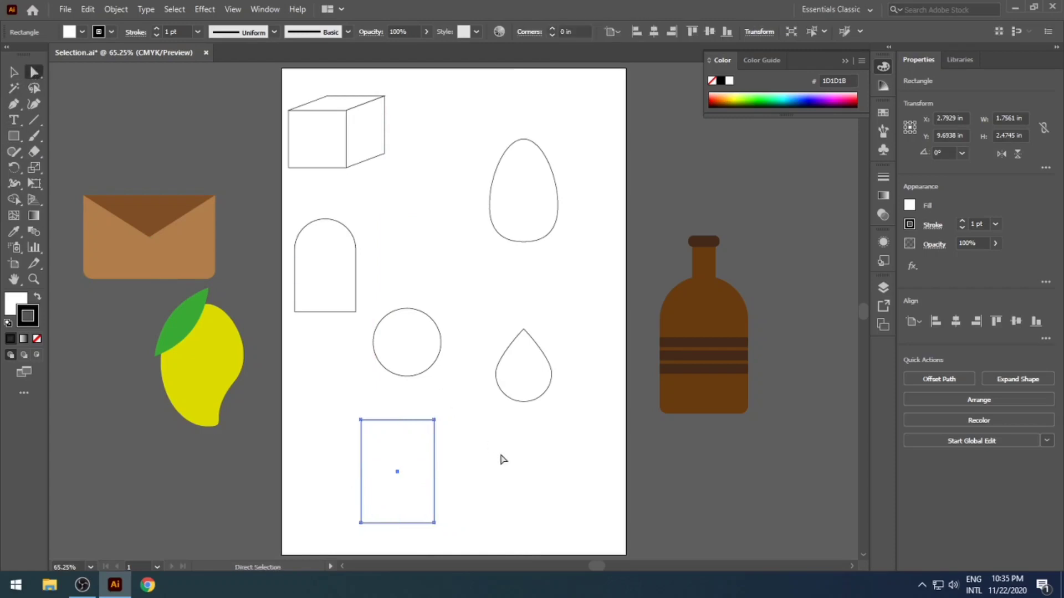
pyautogui.click(347, 415)
pyautogui.click(365, 422)
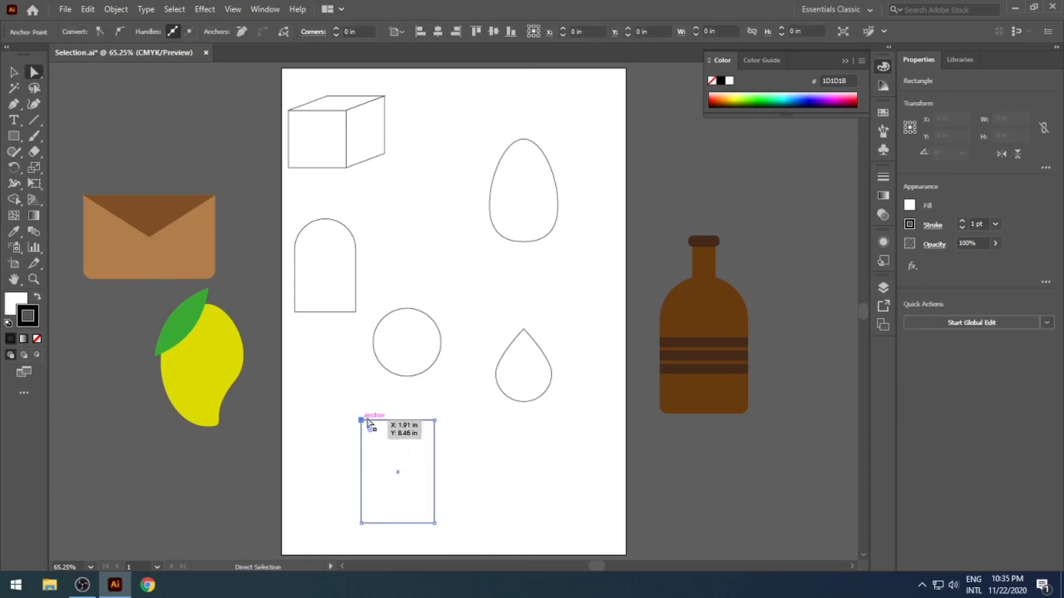
pyautogui.click(435, 421)
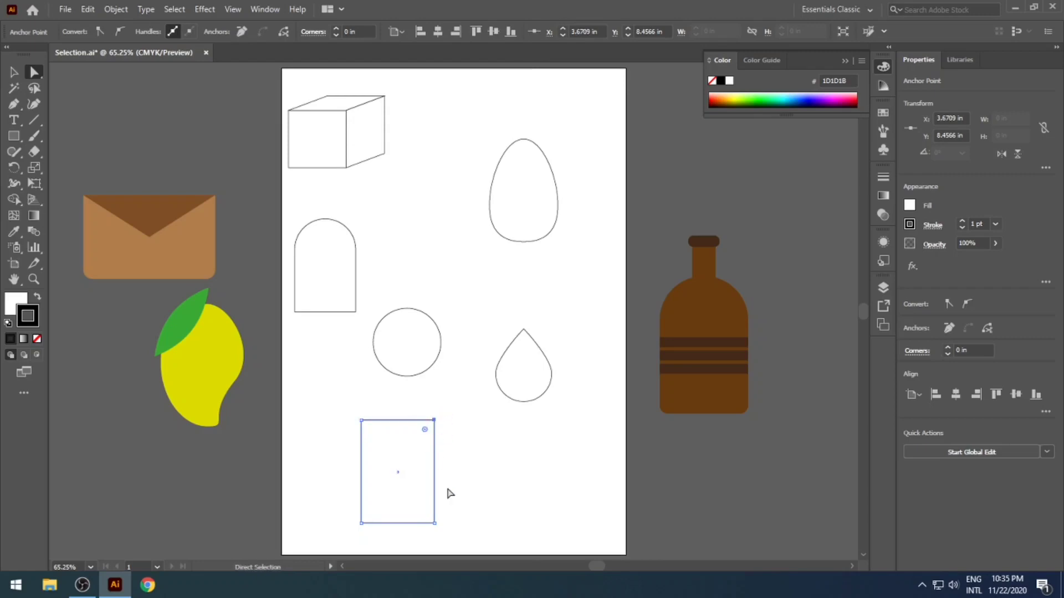
pyautogui.click(435, 522)
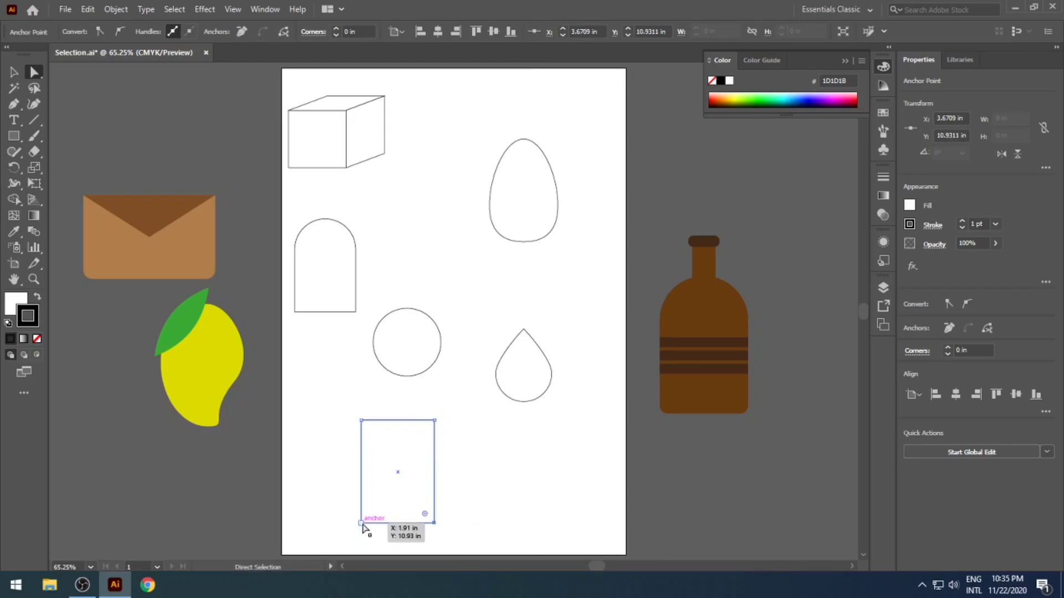
pyautogui.click(474, 520)
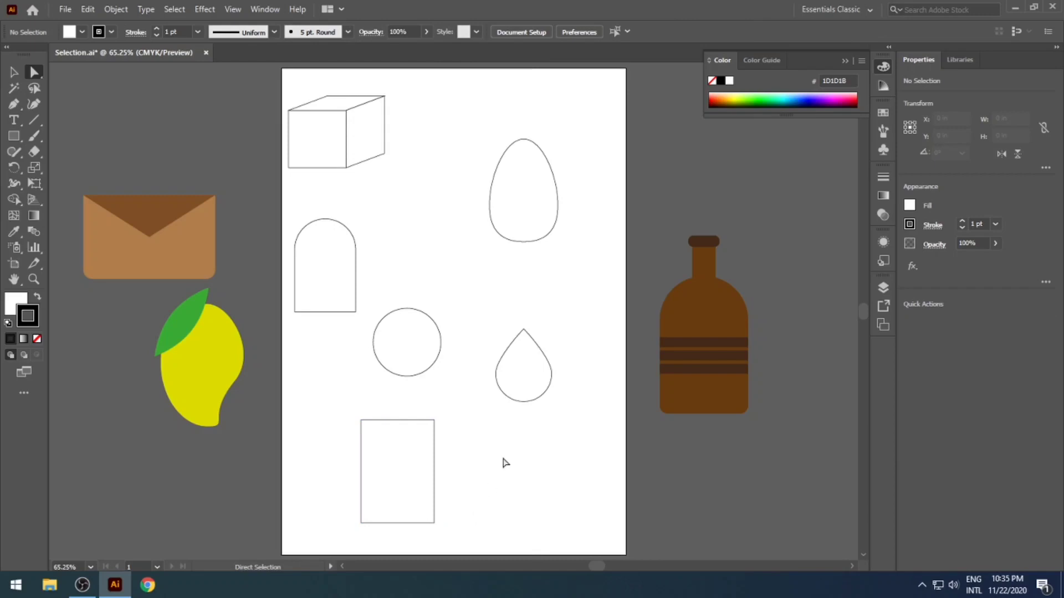
# Add an anchor point at the midpoint of the rectangle's top edge with the Pen tool
pyautogui.click(392, 422)
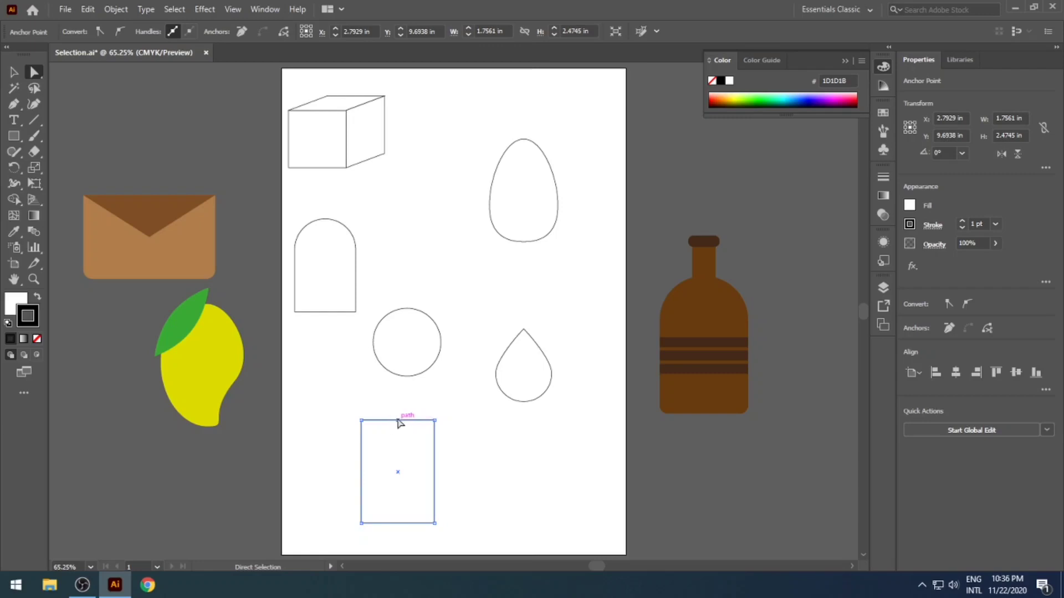
pyautogui.click(11, 109)
pyautogui.click(11, 109)
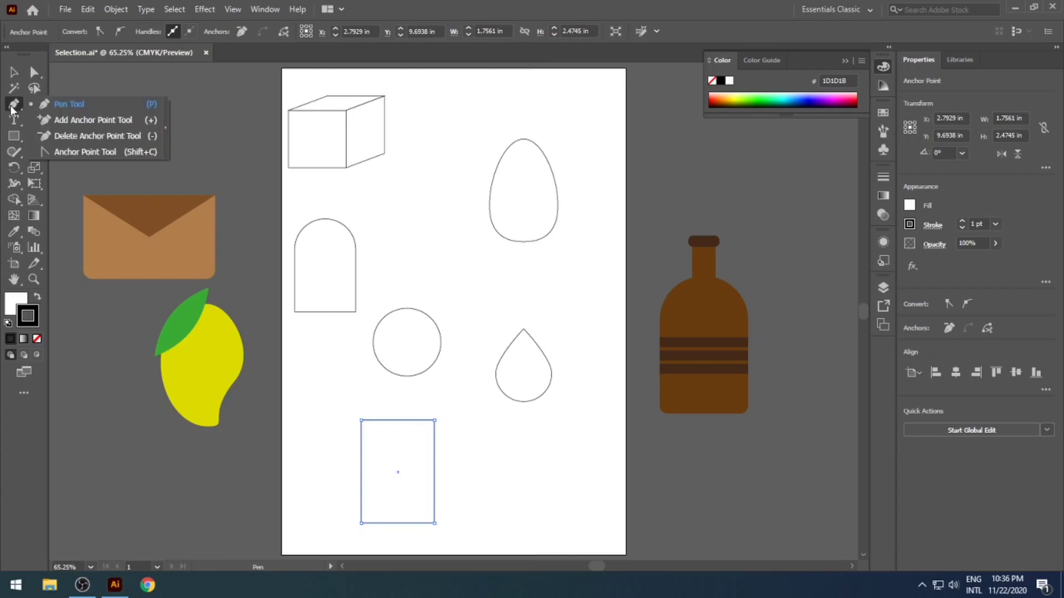
pyautogui.click(79, 106)
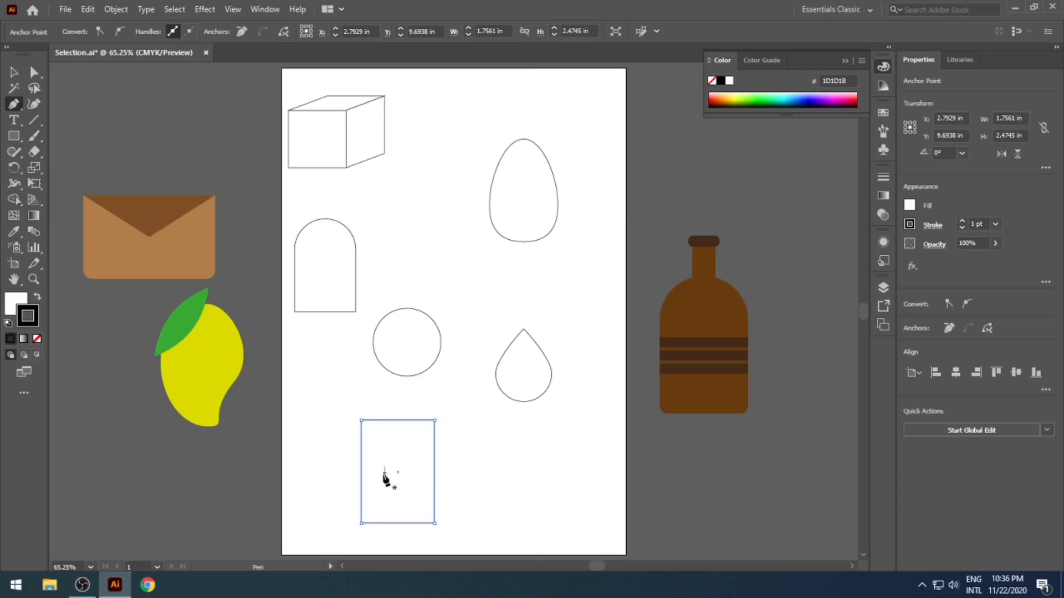
pyautogui.click(398, 421)
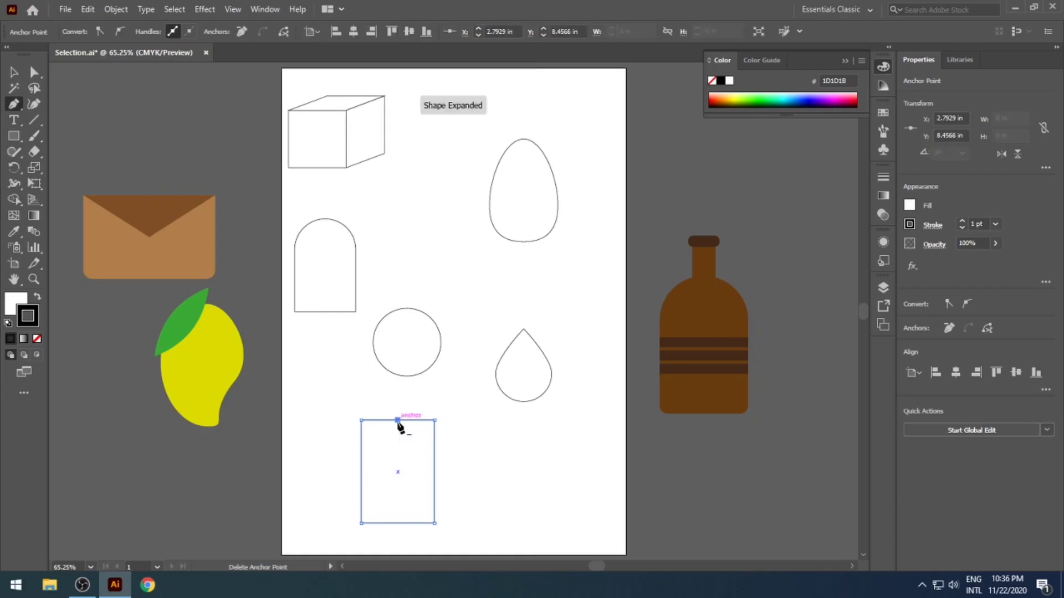
# Compare how the Selection and Direct Selection tools treat the rectangle and its anchors, and deselect it
pyautogui.click(13, 72)
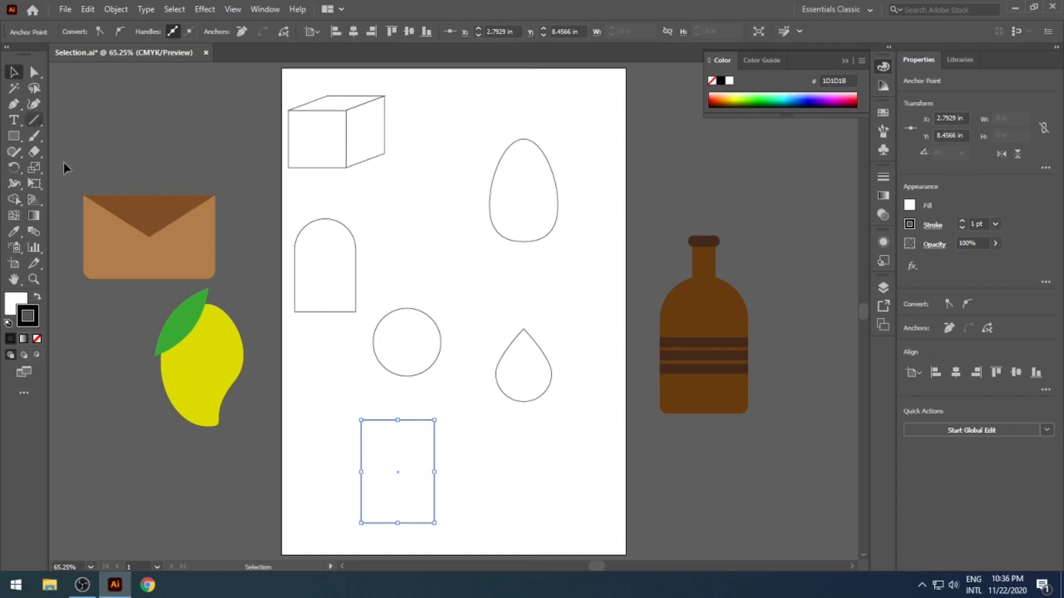
pyautogui.click(495, 508)
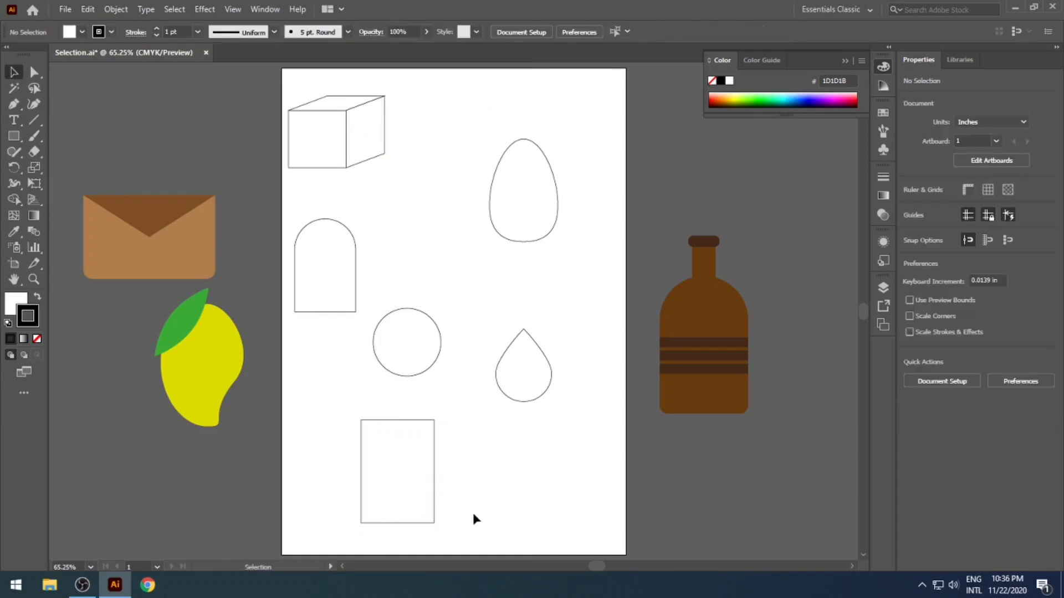
pyautogui.click(361, 421)
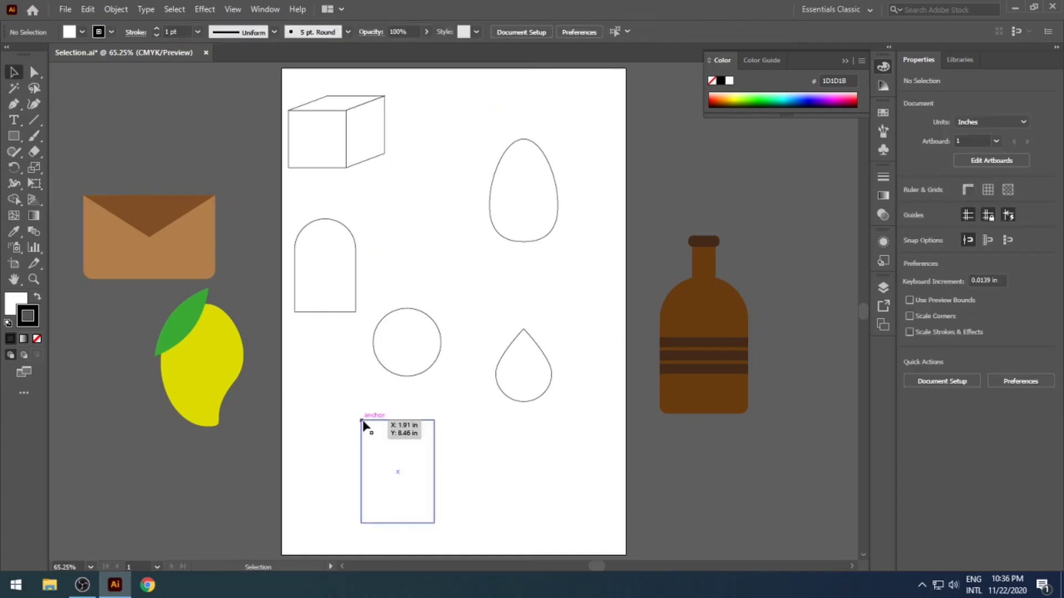
pyautogui.click(478, 516)
pyautogui.click(34, 72)
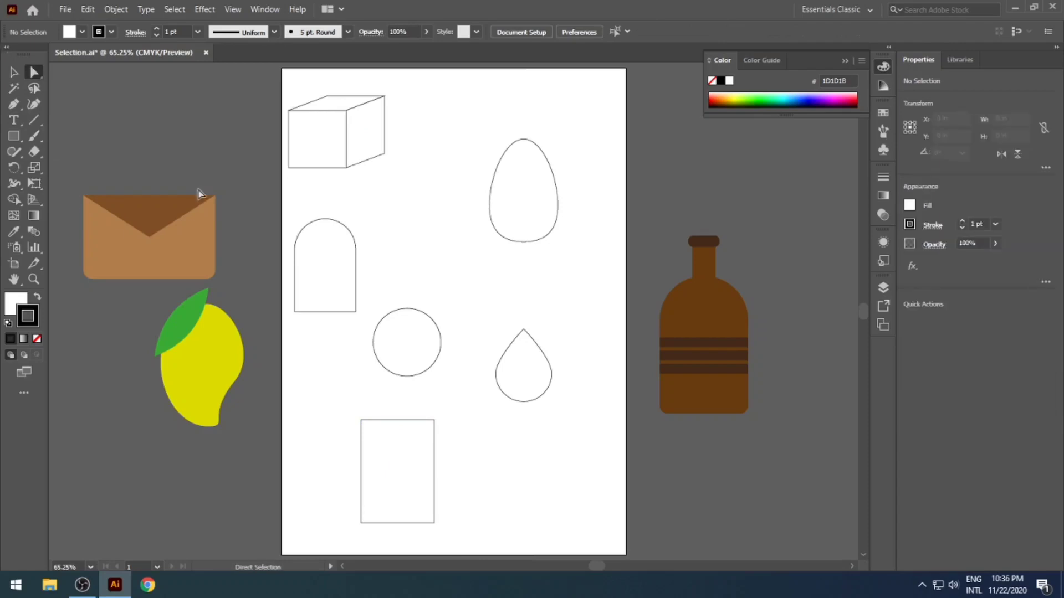
pyautogui.click(419, 428)
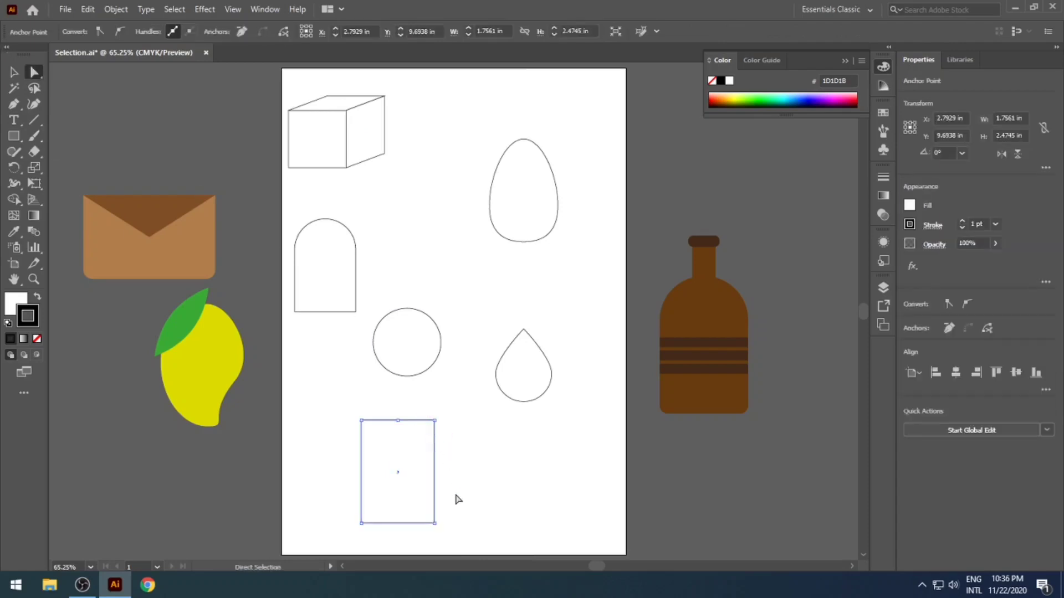
pyautogui.click(501, 514)
# Try pulling the top midpoint anchor down to the rectangle's centre to form a V-shaped notch, and undo it
pyautogui.click(398, 421)
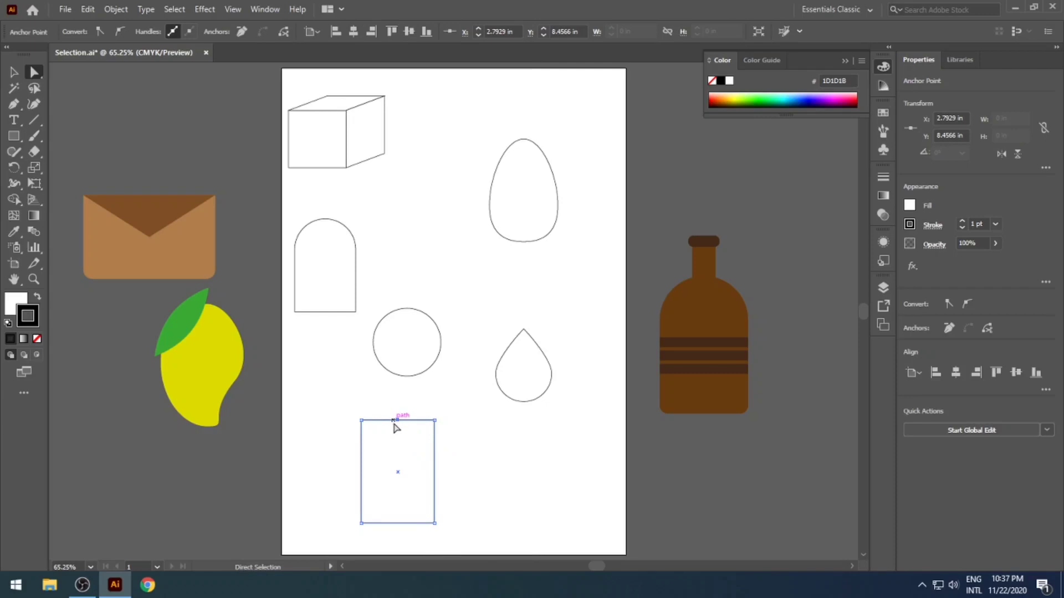
pyautogui.moveTo(393, 424); pyautogui.dragTo(397, 476)
pyautogui.click(494, 494)
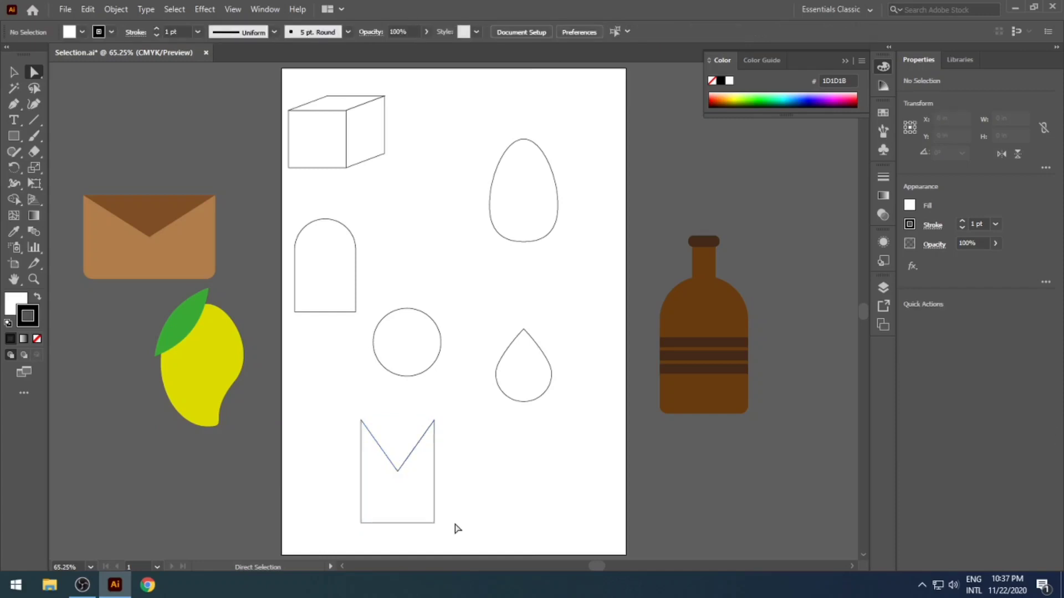
pyautogui.press('v')
pyautogui.hotkey('ctrl', 'z')
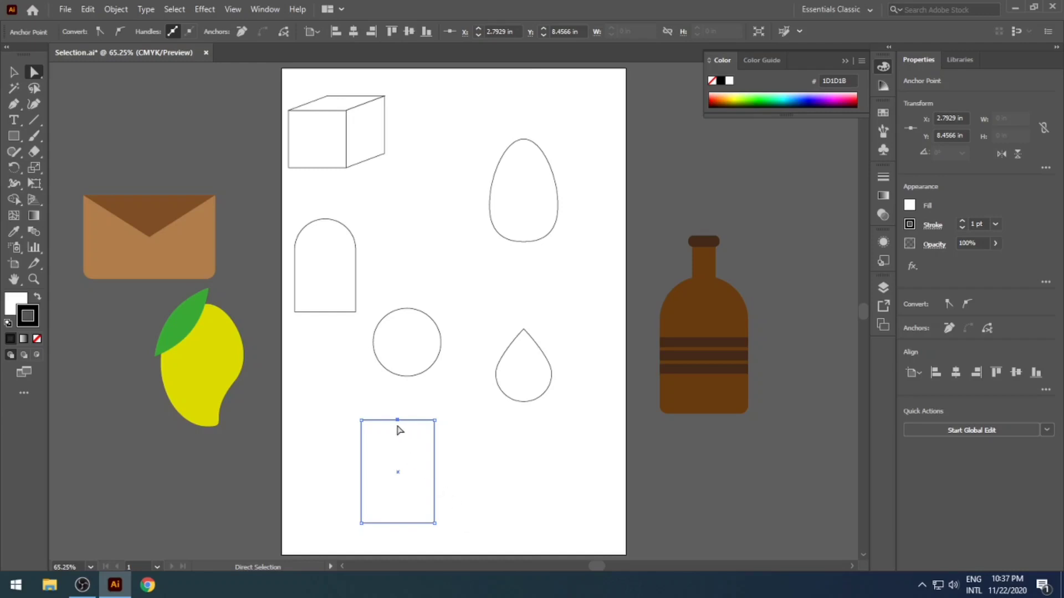
# Raise the top midpoint anchor straight up to about Y 7.64 in, turning the rectangle into a pointed house shape
pyautogui.moveTo(397, 421); pyautogui.dragTo(397, 391)
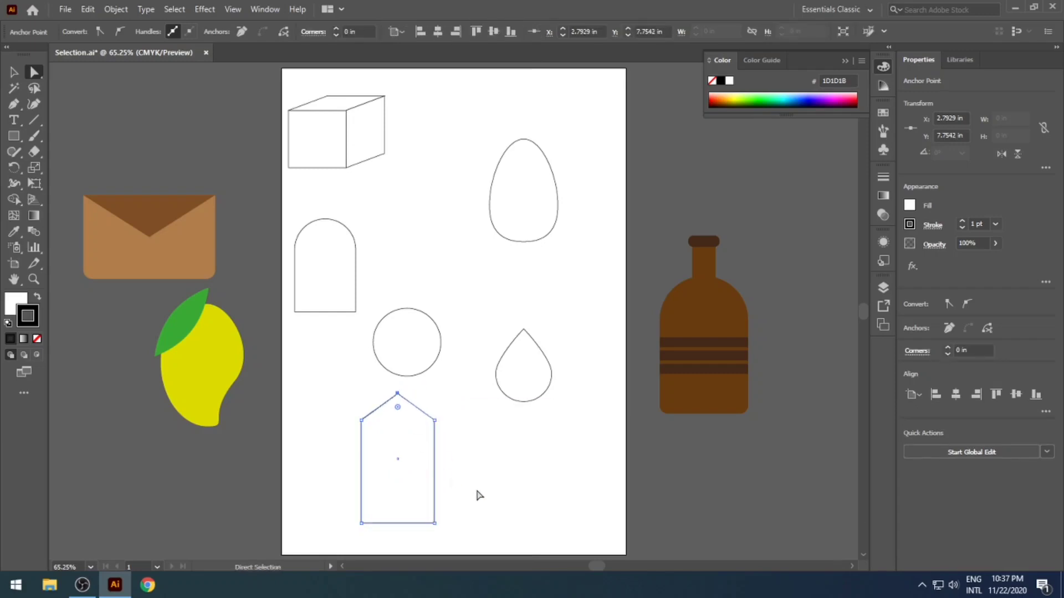
pyautogui.press('Down')
pyautogui.press('Down')
pyautogui.press('Down')
pyautogui.press('Down')
pyautogui.press('Down')
pyautogui.press('Down')
pyautogui.press('Down')
pyautogui.press('Down')
pyautogui.press('Up')
pyautogui.press('Up')
pyautogui.press('Up')
pyautogui.press('Up')
pyautogui.press('Up')
pyautogui.moveTo(397, 392); pyautogui.dragTo(397, 386)
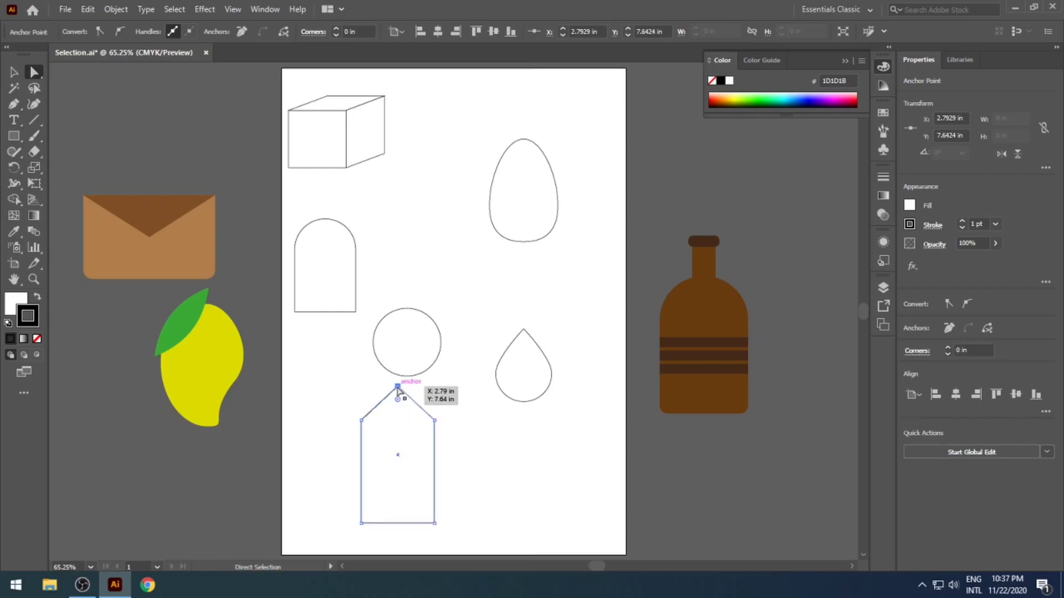
# Try converting the peak anchor to smooth and lengthening its handles into a rounded top, and undo the changes
pyautogui.click(115, 36)
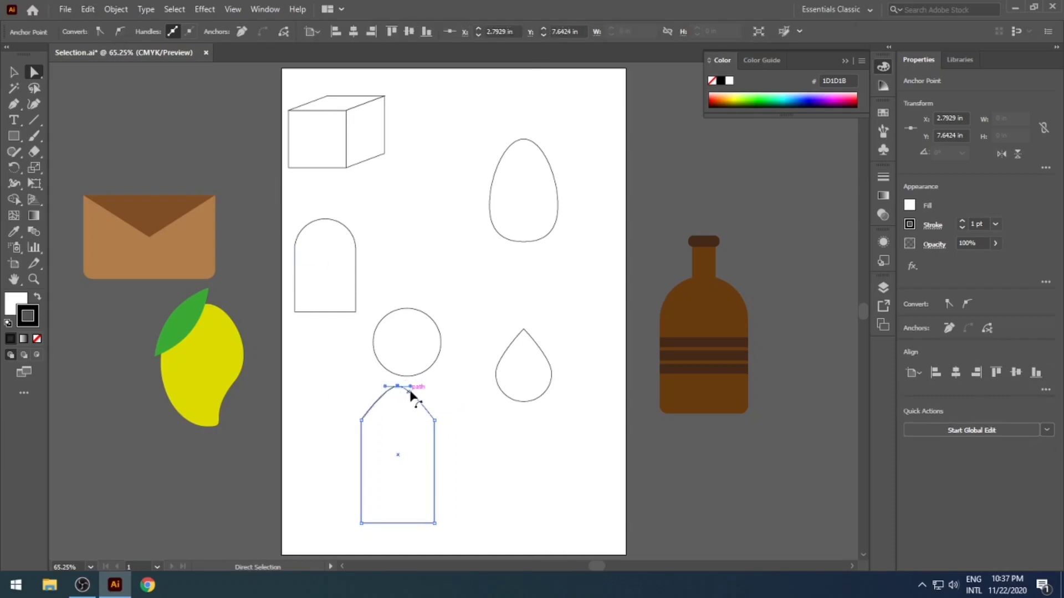
pyautogui.moveTo(411, 386); pyautogui.dragTo(364, 386)
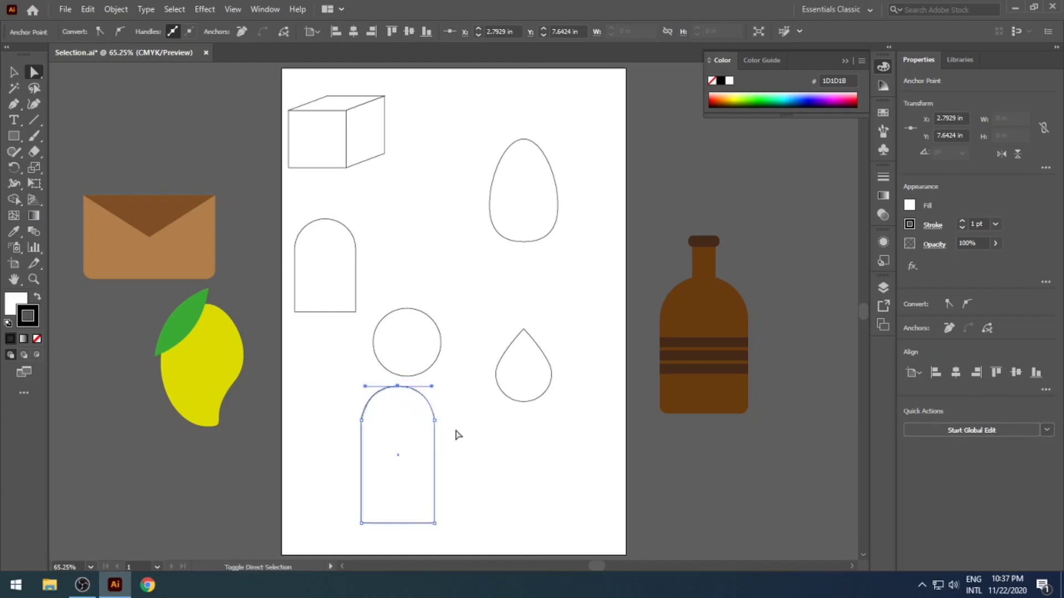
pyautogui.click(456, 435)
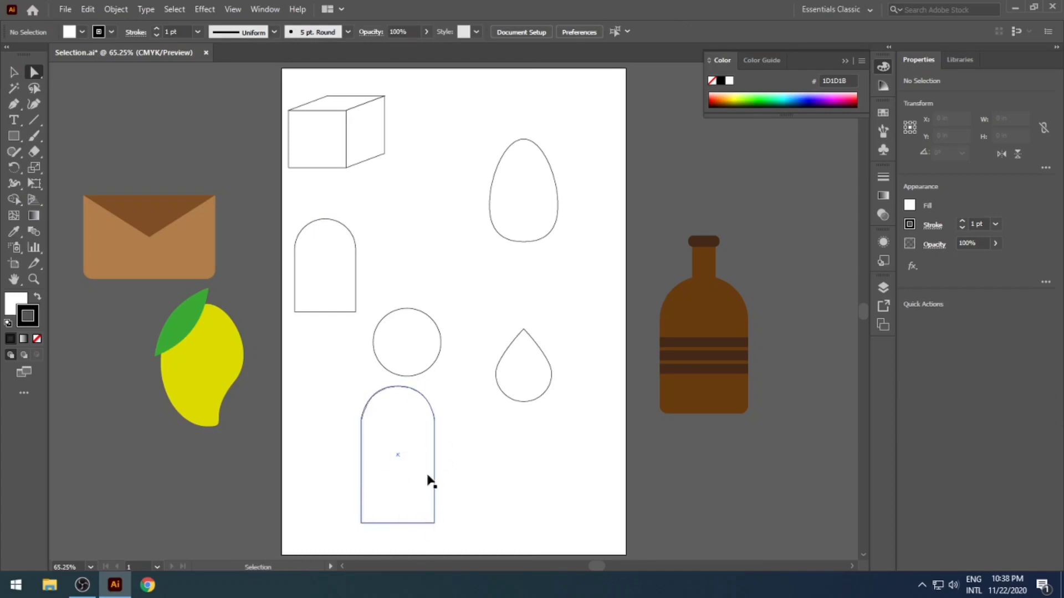
pyautogui.hotkey('ctrl', 'z')
pyautogui.hotkey('ctrl', 'z')
pyautogui.hotkey('ctrl', 'z')
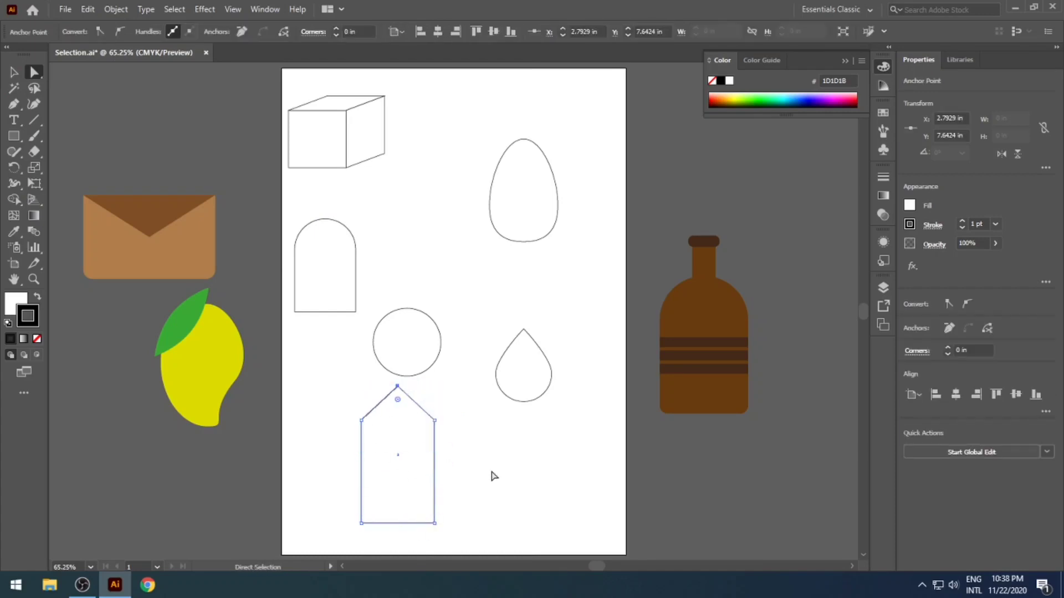
# Round the peak into an arch with the Anchor Point tool, pulling out horizontal handles that span the shape's width
pyautogui.click(474, 451)
pyautogui.click(397, 389)
pyautogui.click(20, 104)
pyautogui.click(20, 104)
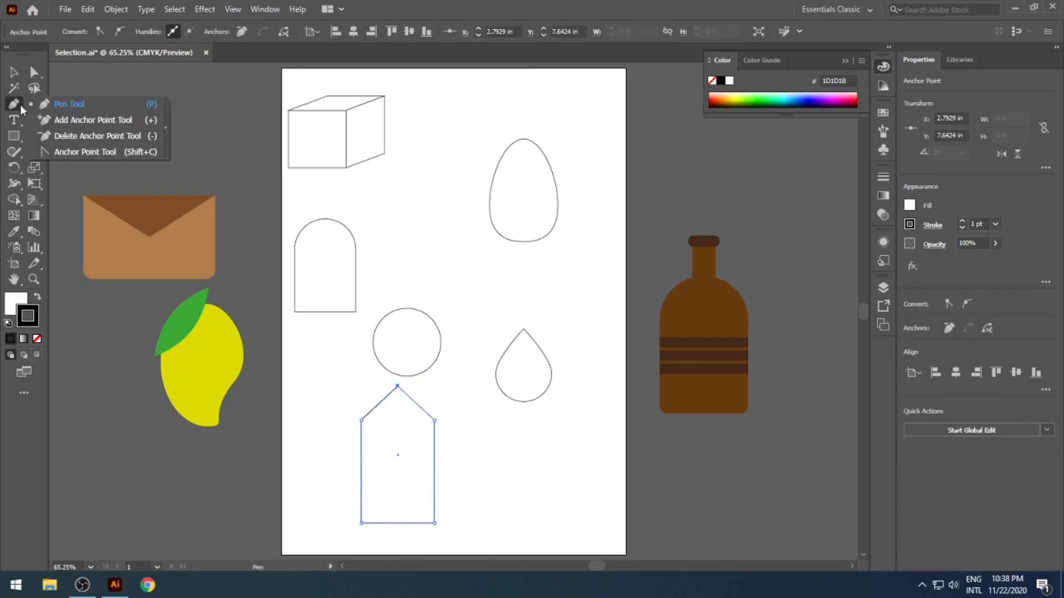
pyautogui.click(91, 154)
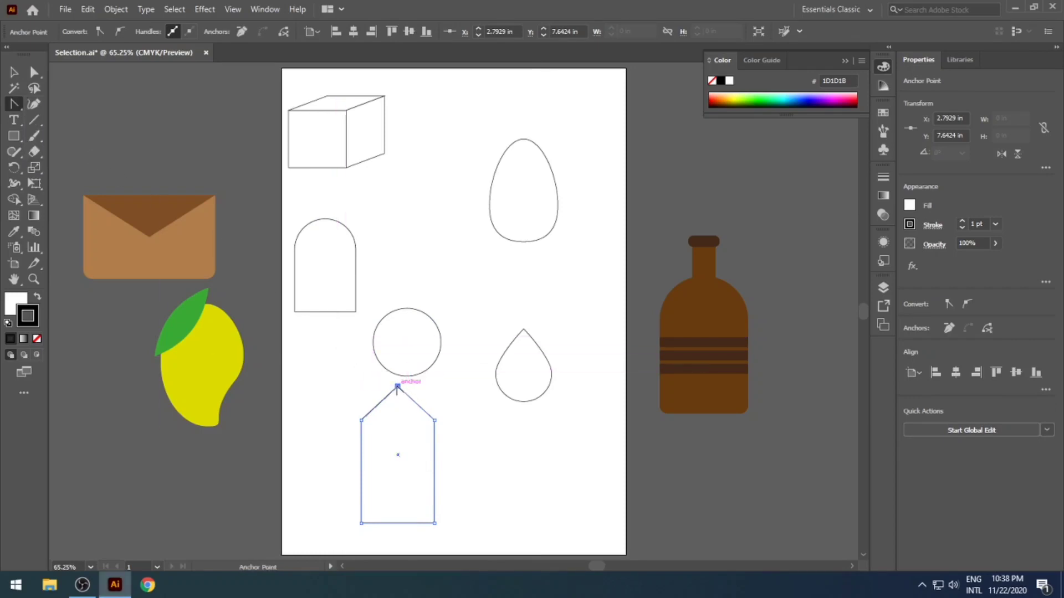
pyautogui.moveTo(397, 386); pyautogui.dragTo(431, 392)
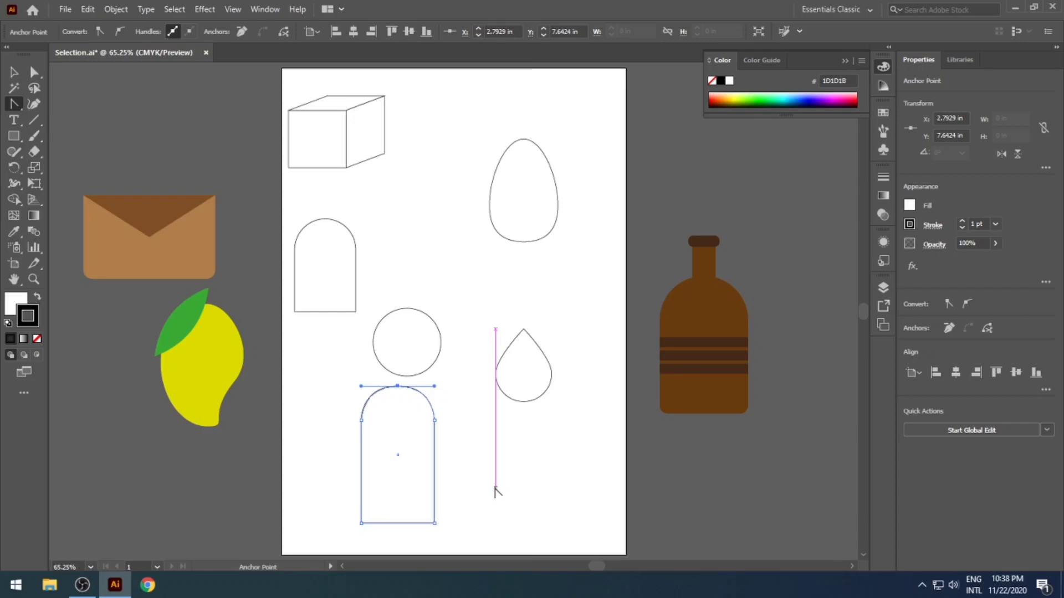
# Select all the artwork with its bounding box shown, and clear the selection
pyautogui.hotkey('ctrl', 'a')
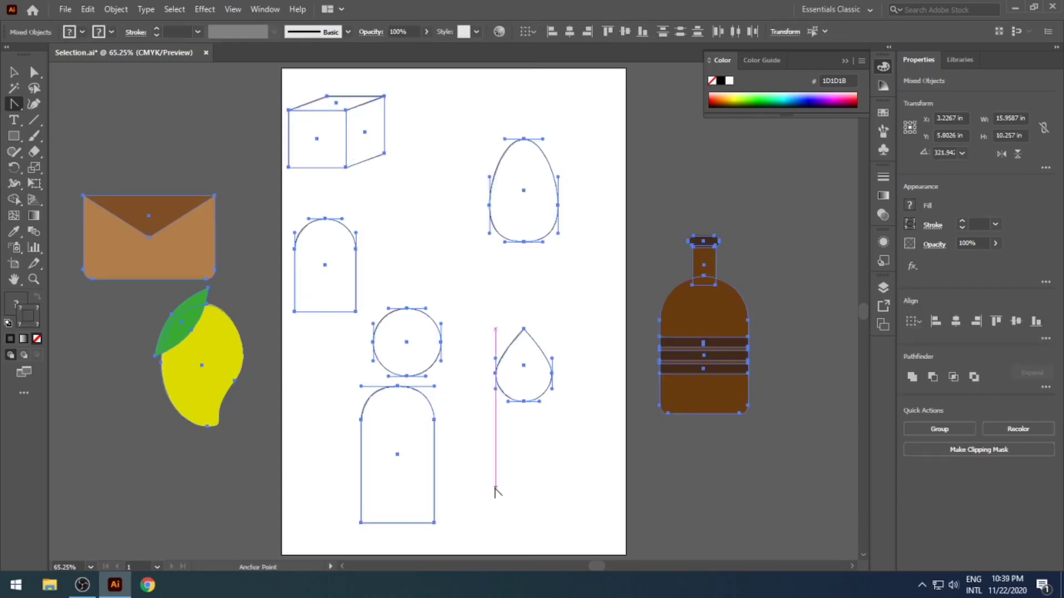
pyautogui.press('v')
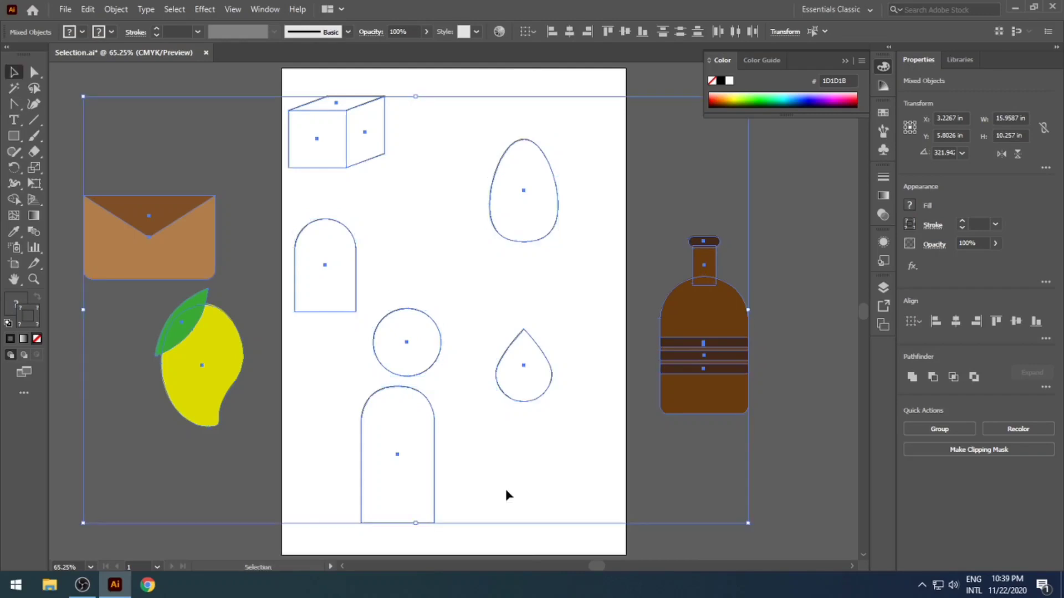
pyautogui.click(503, 546)
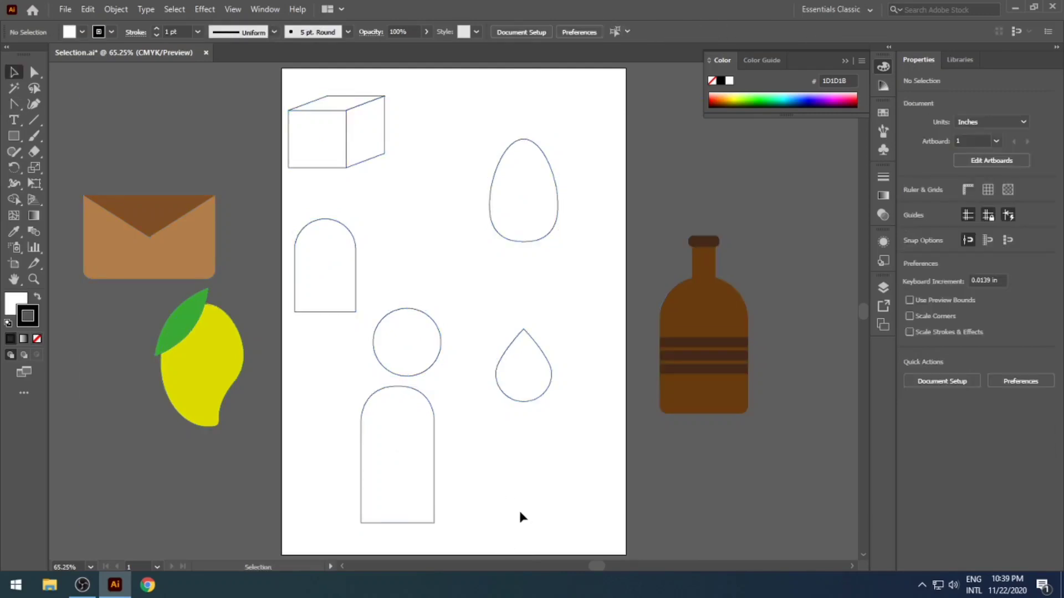